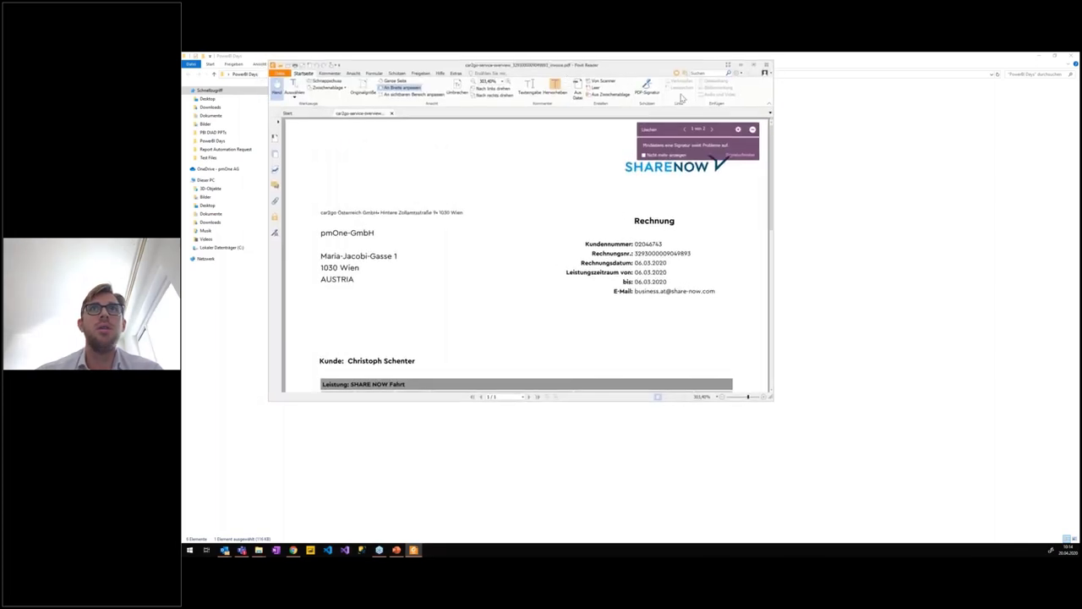
- Examine the SHARE NOW invoice PDF in full, including its ride table and totals, and close the viewer to switch to Power Apps
{"action": "scroll", "coordinate": [579, 245], "scroll_direction": "down", "scroll_amount": 1}
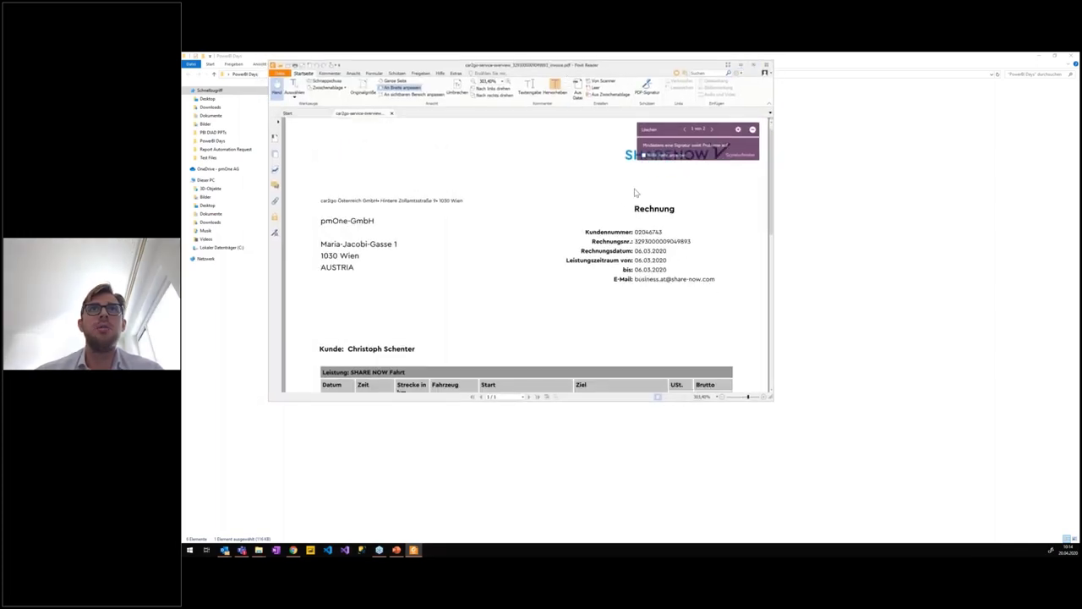
{"action": "key", "text": "super+Up"}
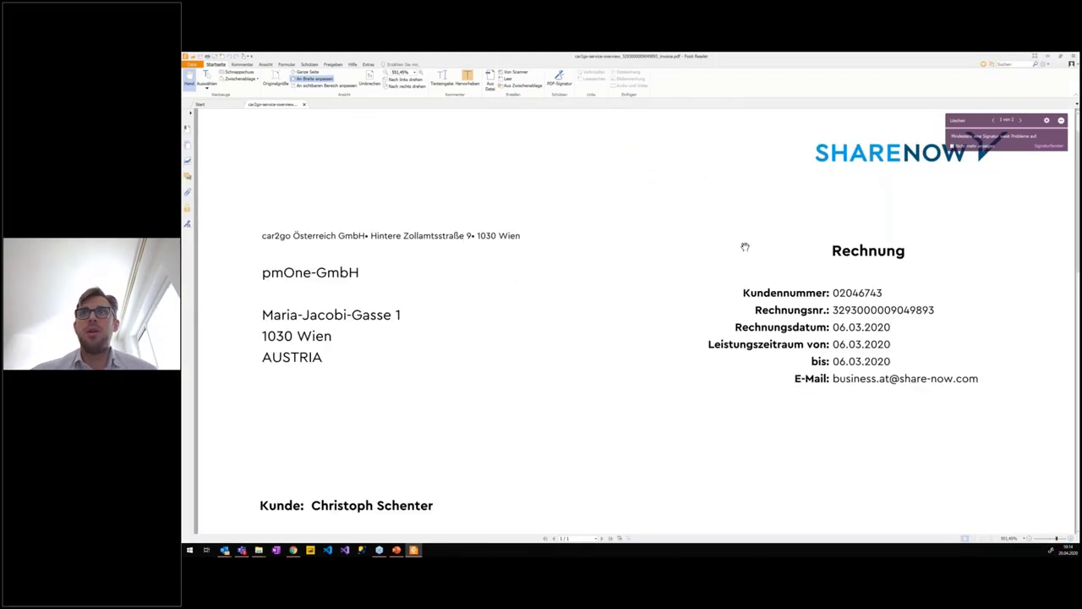
{"action": "scroll", "coordinate": [745, 247], "scroll_direction": "down", "scroll_amount": 5}
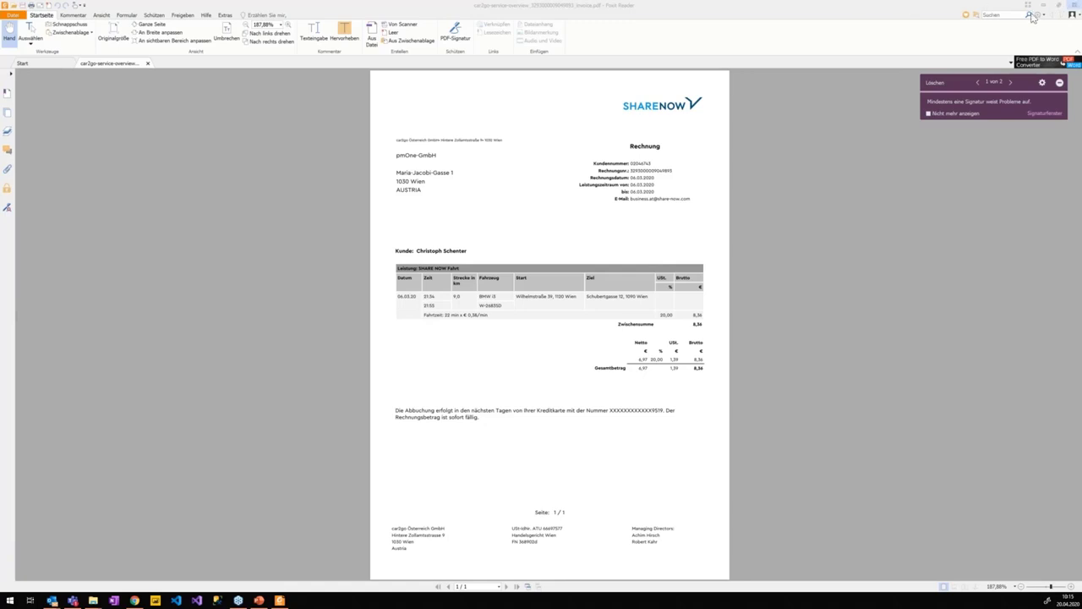
{"action": "left_click", "coordinate": [1070, 4]}
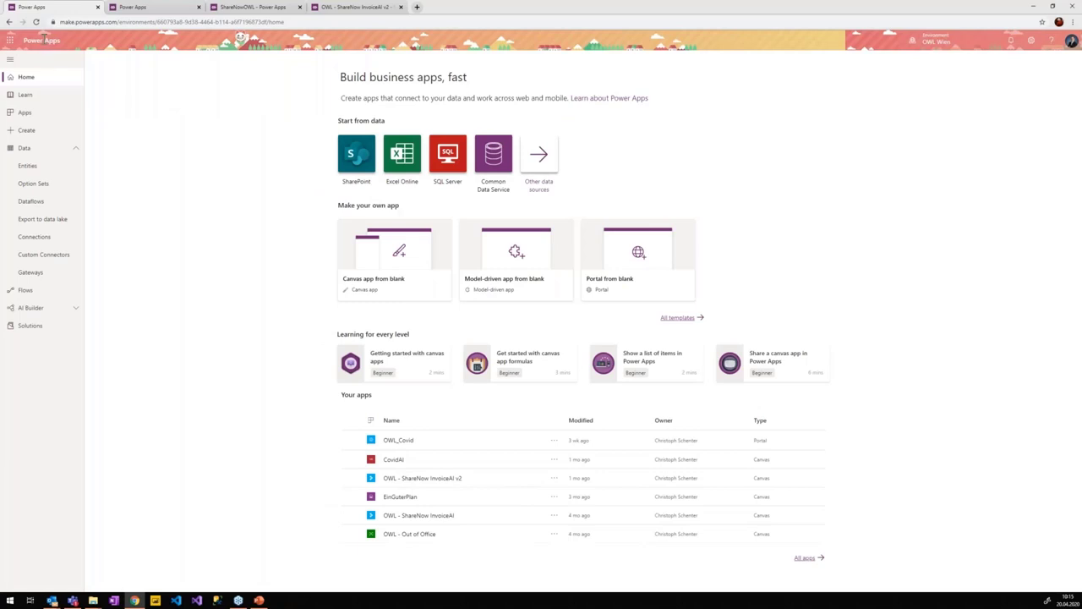
- Review the Power Apps portal address and current environment, and show the signed-in account details
{"action": "left_click", "coordinate": [416, 7]}
{"action": "left_click_drag", "start_coordinate": [115, 21], "coordinate": [49, 25]}
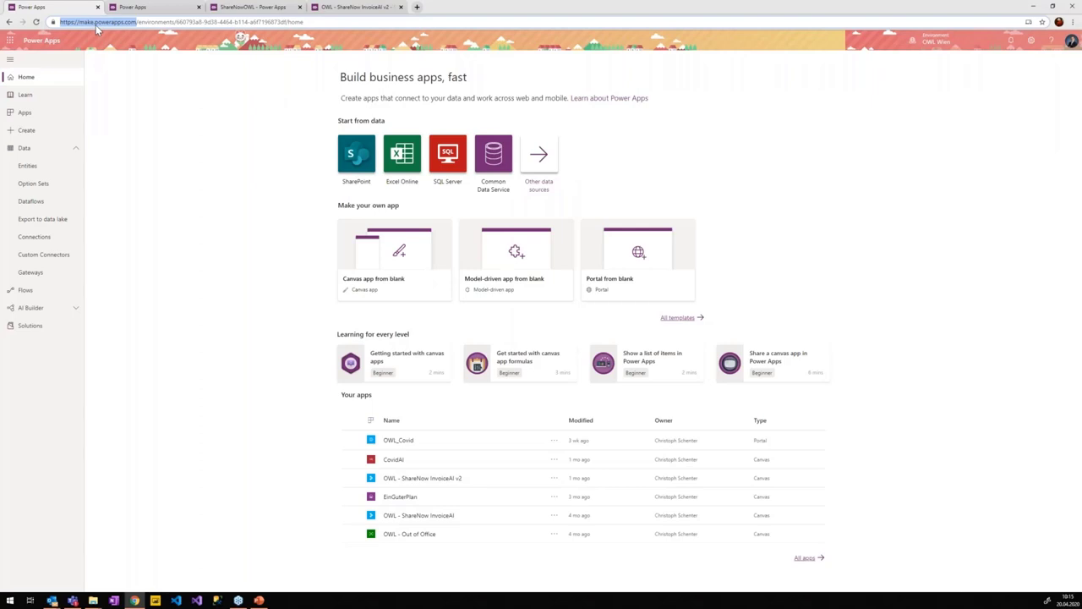
{"action": "left_click", "coordinate": [935, 42]}
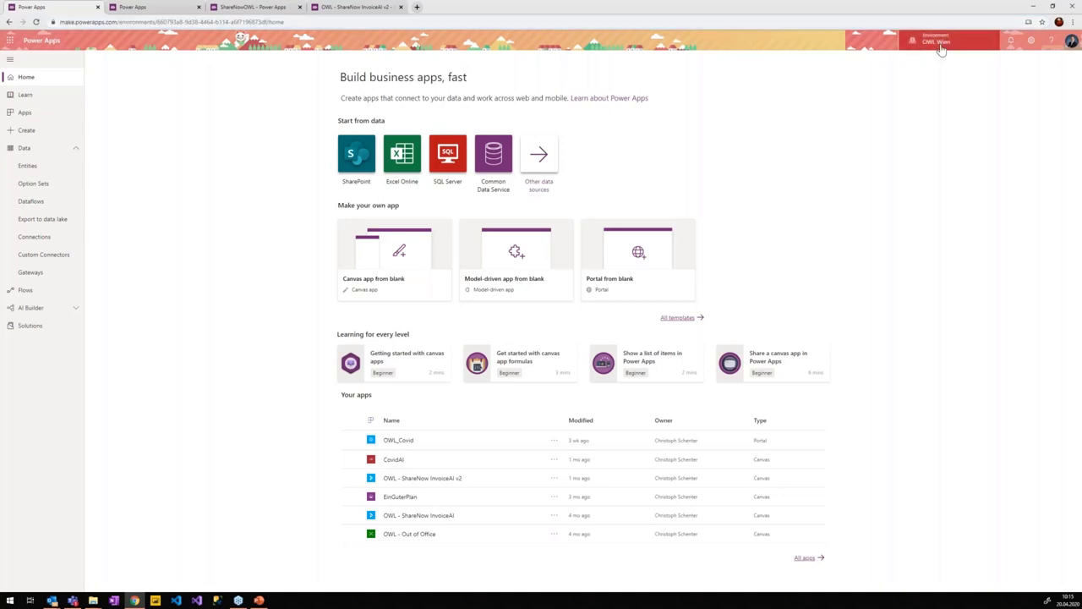
{"action": "left_click", "coordinate": [961, 44]}
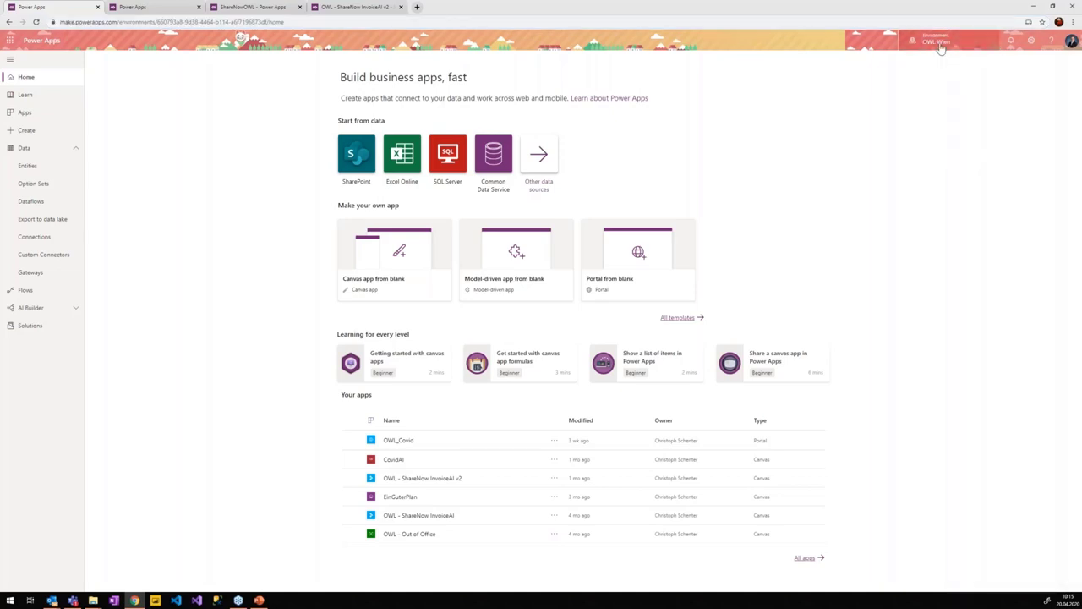
{"action": "left_click", "coordinate": [1069, 44]}
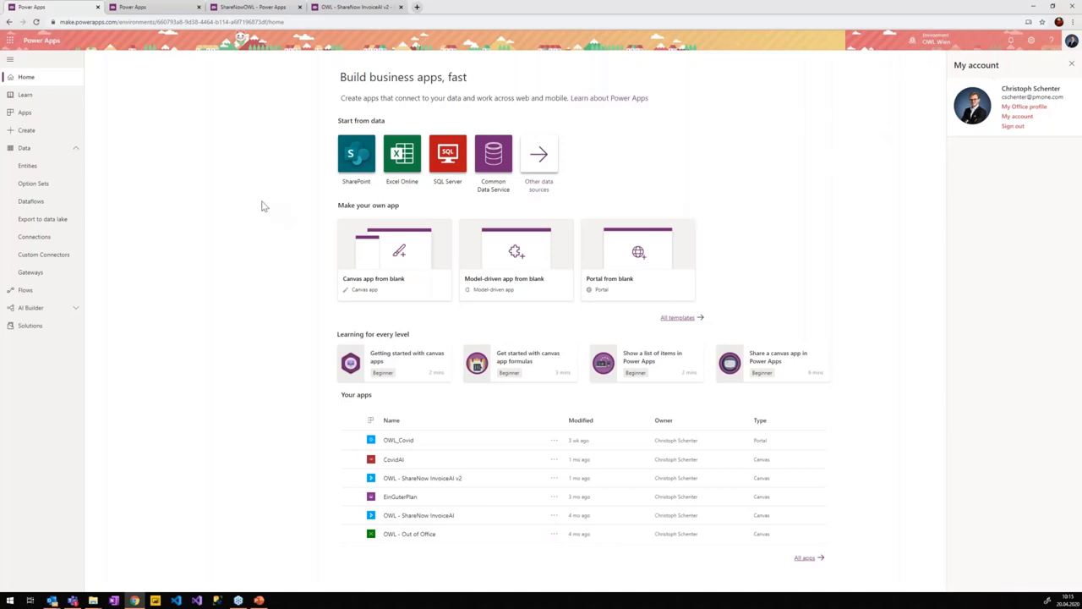
- Open the AI Builder build page and dismiss the screen magnifier
{"action": "left_click", "coordinate": [52, 148]}
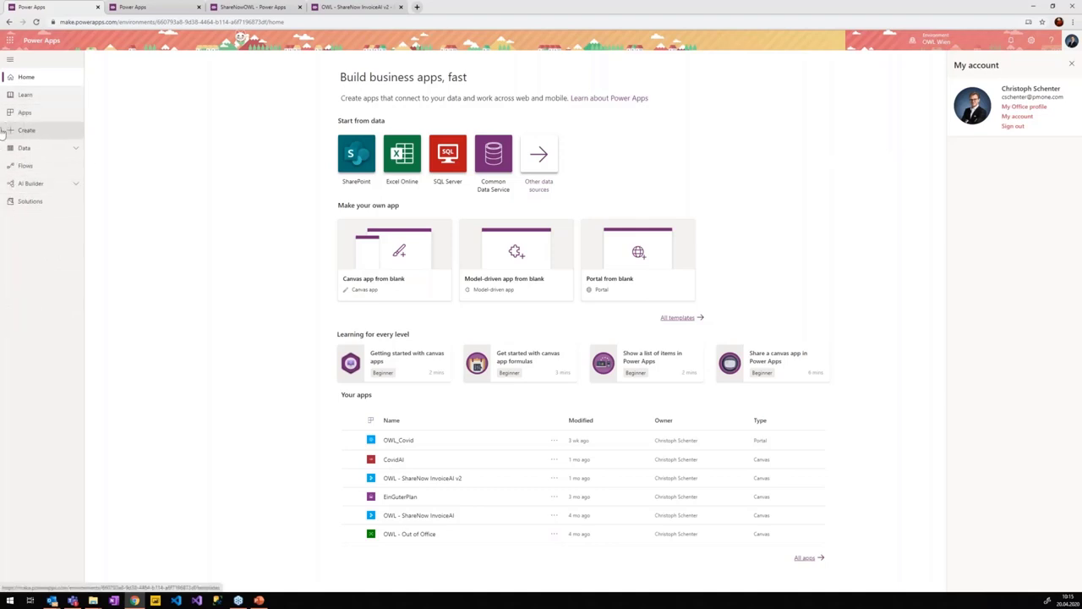
{"action": "key", "text": "super+plus"}
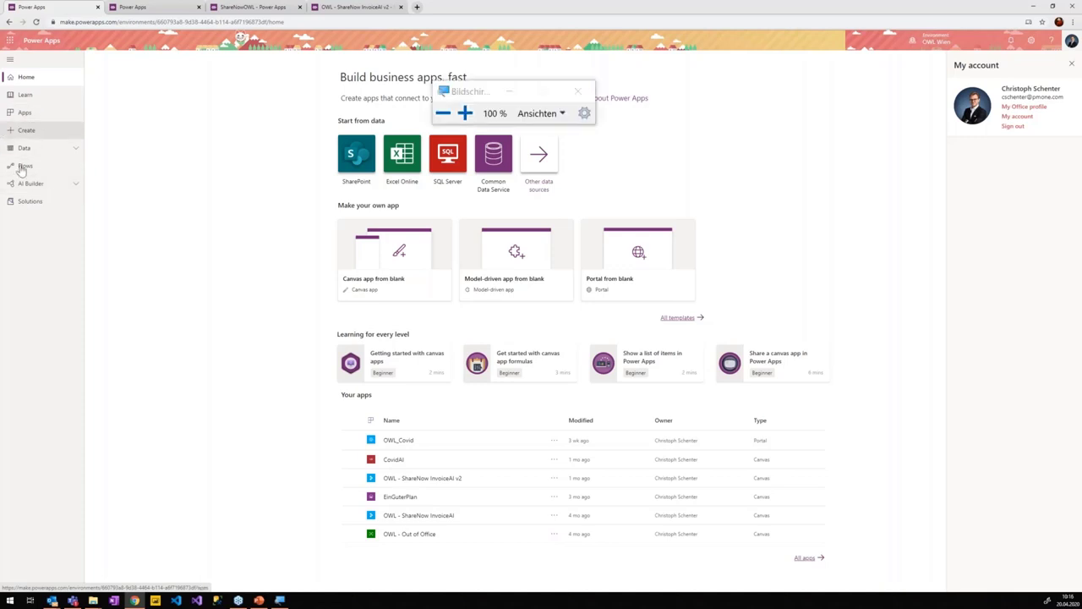
{"action": "left_click", "coordinate": [58, 185]}
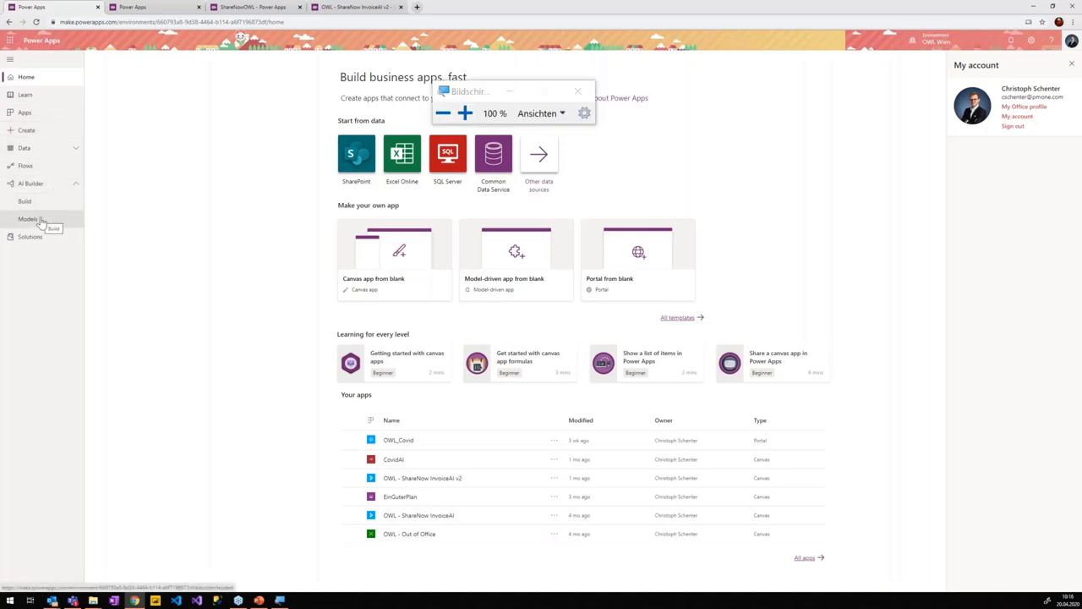
{"action": "left_click", "coordinate": [47, 205]}
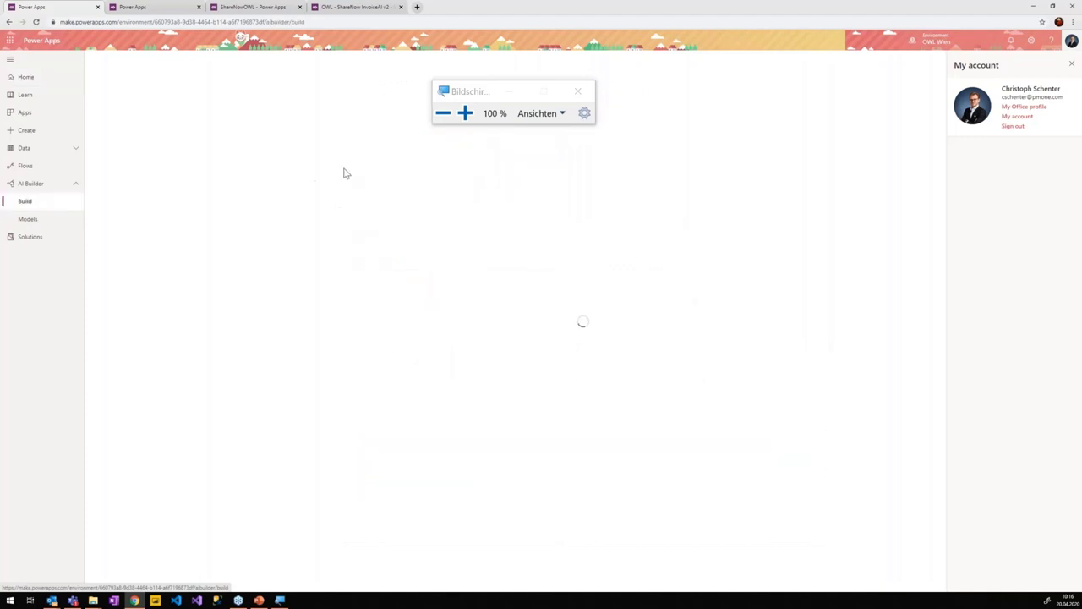
{"action": "left_click", "coordinate": [578, 90]}
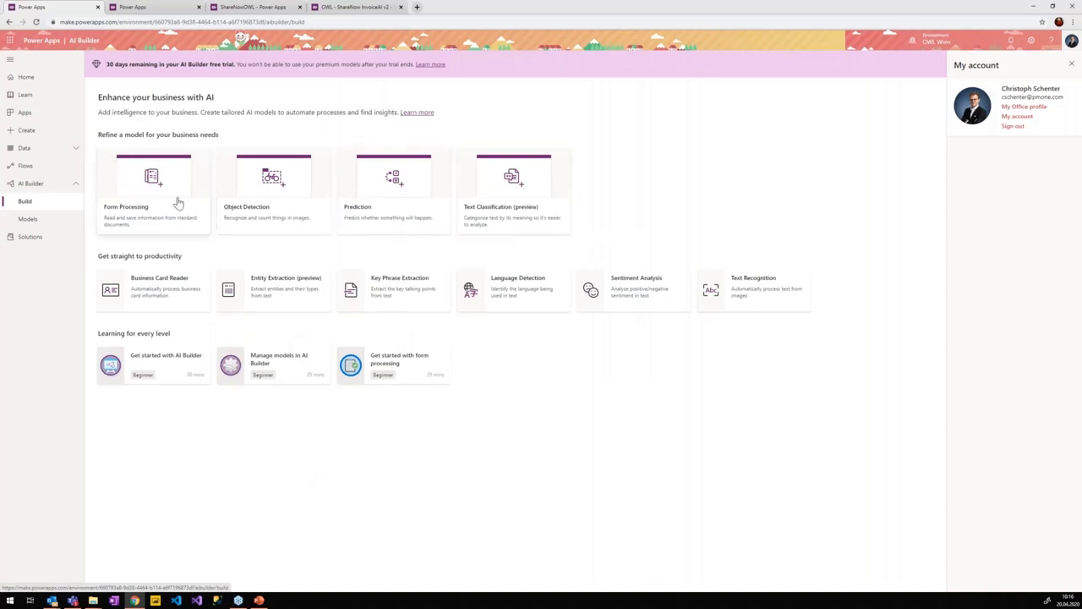
{"action": "left_click", "coordinate": [252, 210]}
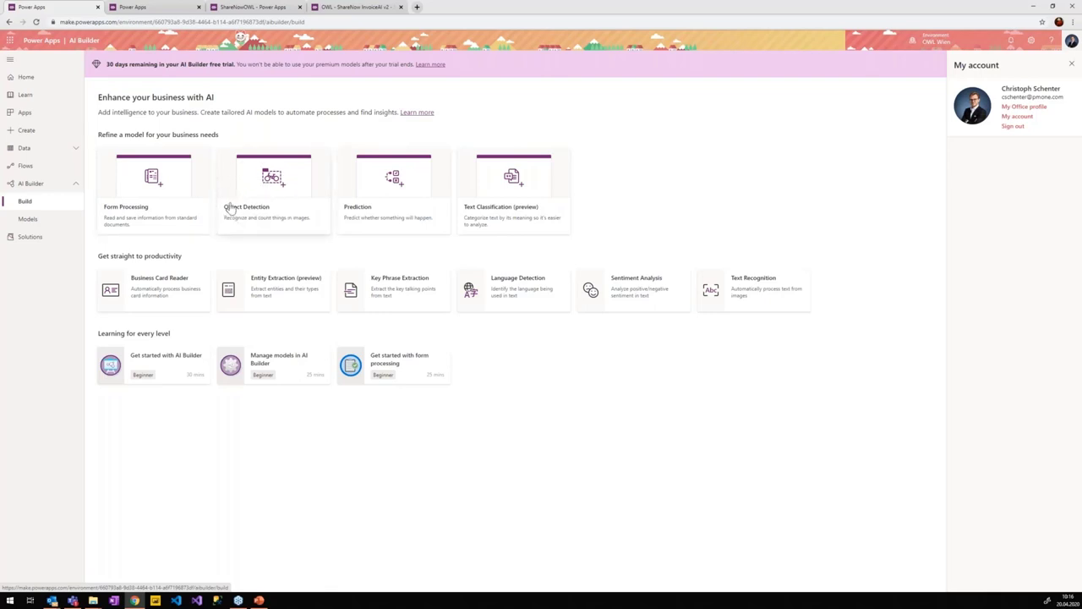
{"action": "left_click", "coordinate": [406, 205]}
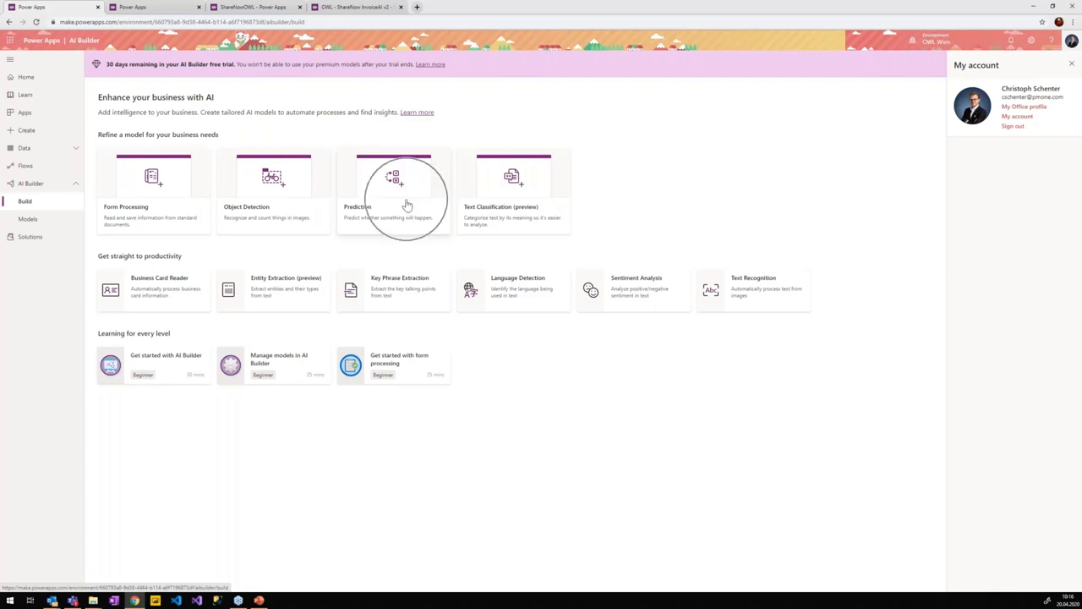
{"action": "left_click", "coordinate": [541, 211]}
- Create a Form Processing AI model named PBIDAYs
{"action": "left_click", "coordinate": [142, 188]}
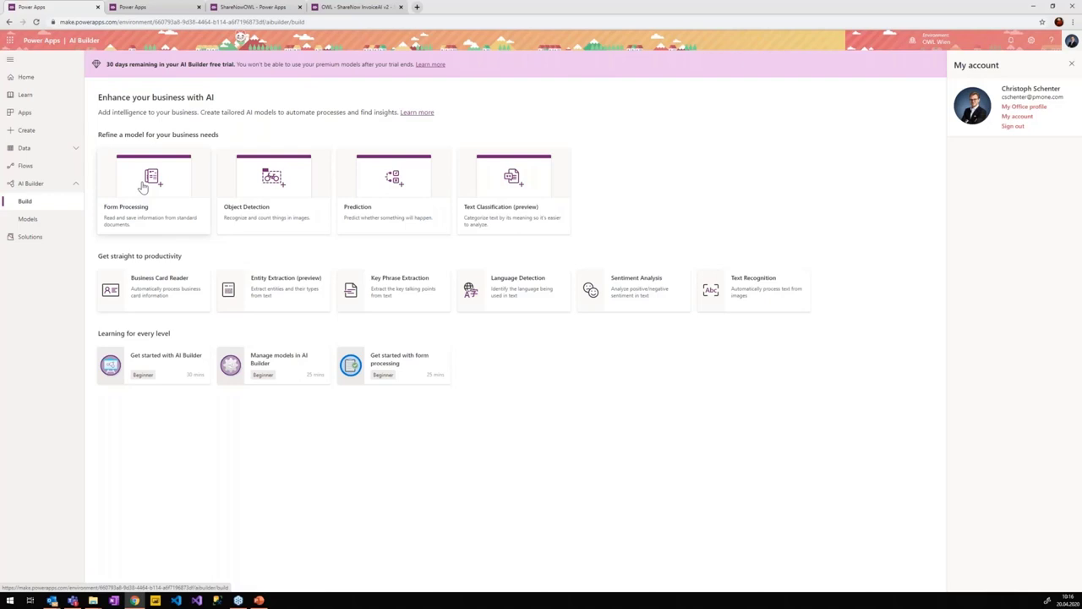
{"action": "left_click", "coordinate": [143, 188]}
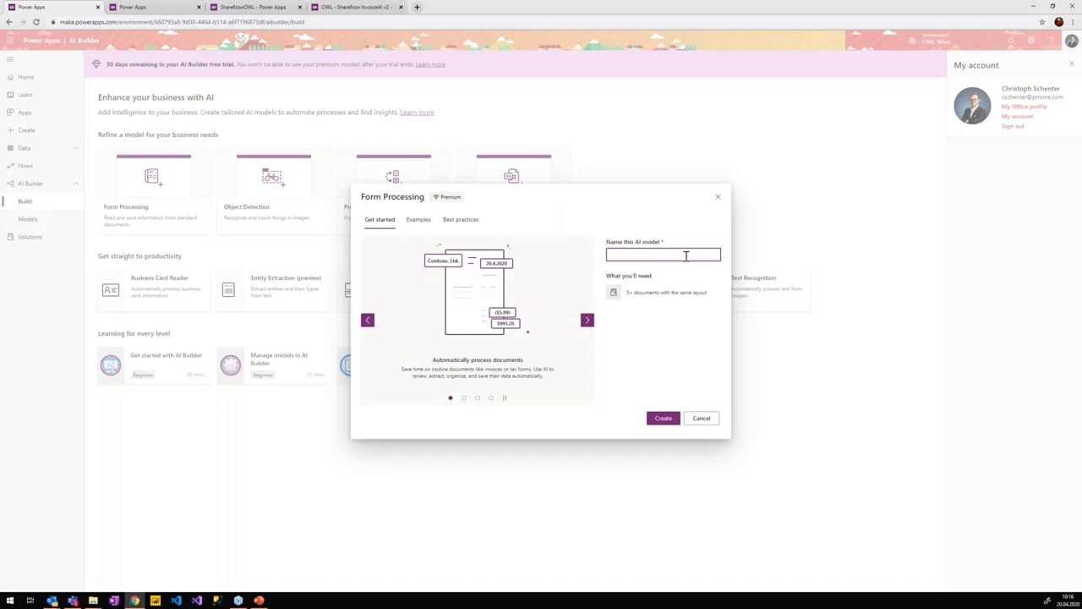
{"action": "type", "text": "In"}
{"action": "key", "text": "BackSpace"}
{"action": "key", "text": "BackSpace"}
{"action": "type", "text": "PBID"}
{"action": "type", "text": "D"}
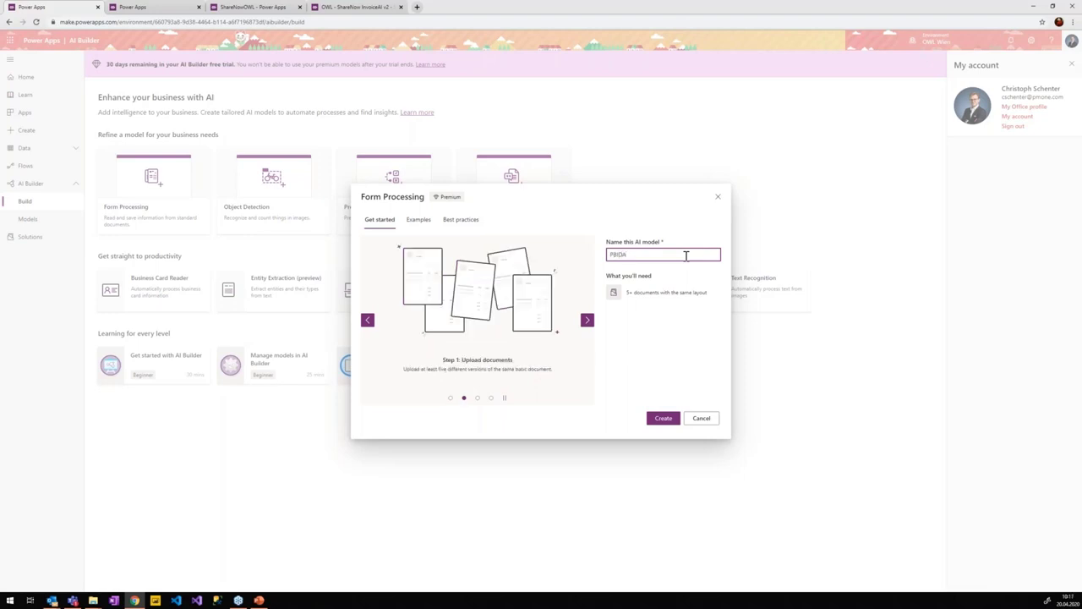
{"action": "left_click", "coordinate": [630, 293]}
{"action": "left_click_drag", "start_coordinate": [610, 276], "coordinate": [707, 295]}
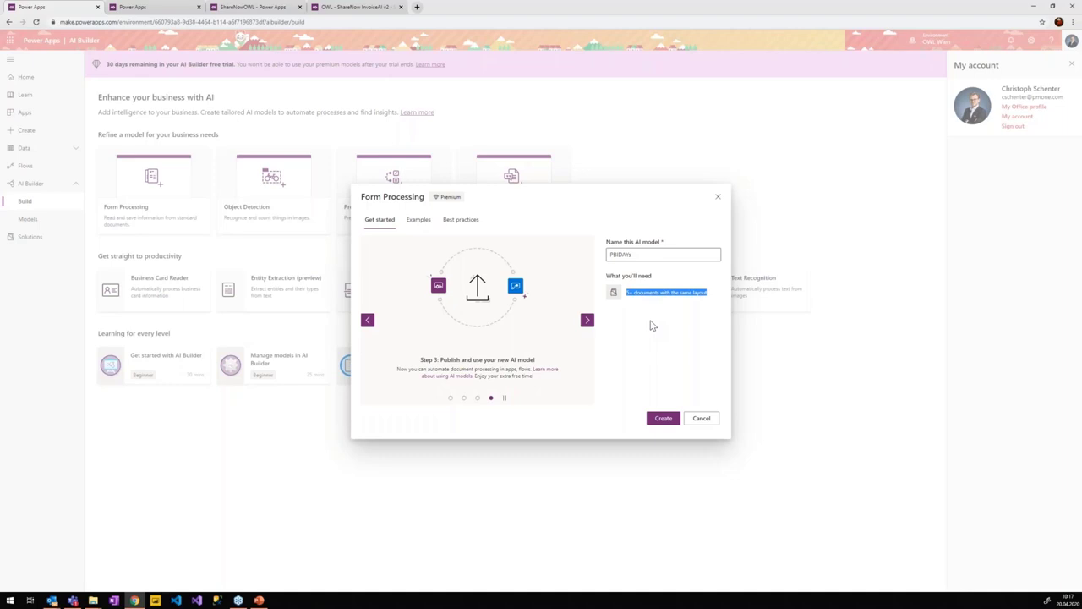
{"action": "left_click", "coordinate": [662, 418]}
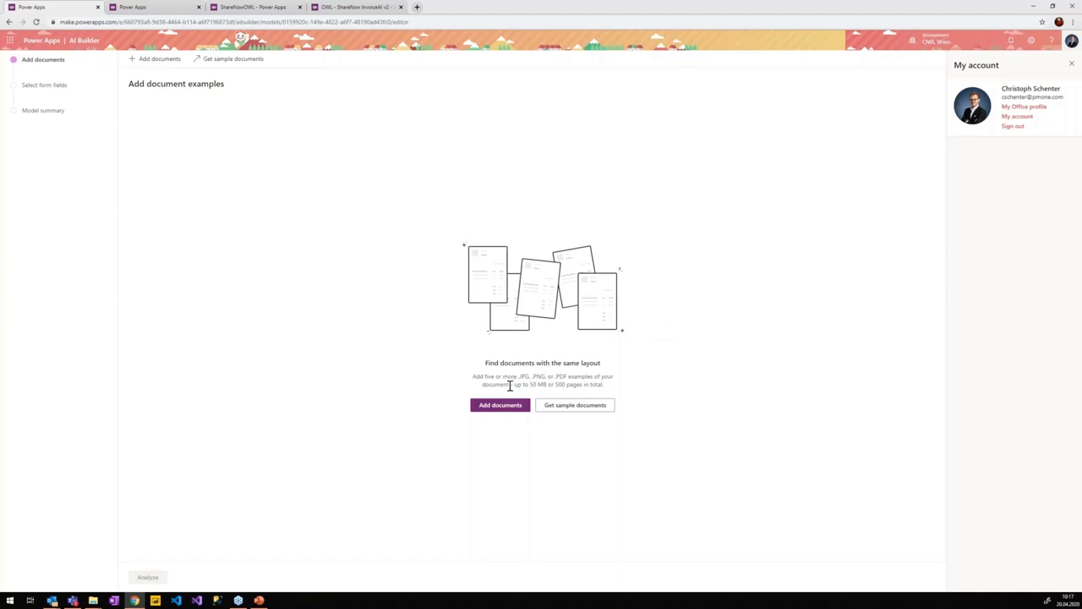
- Upload the five car2go service overview invoice PDFs from the local PowerBI Days folder as training documents
{"action": "left_click", "coordinate": [491, 405]}
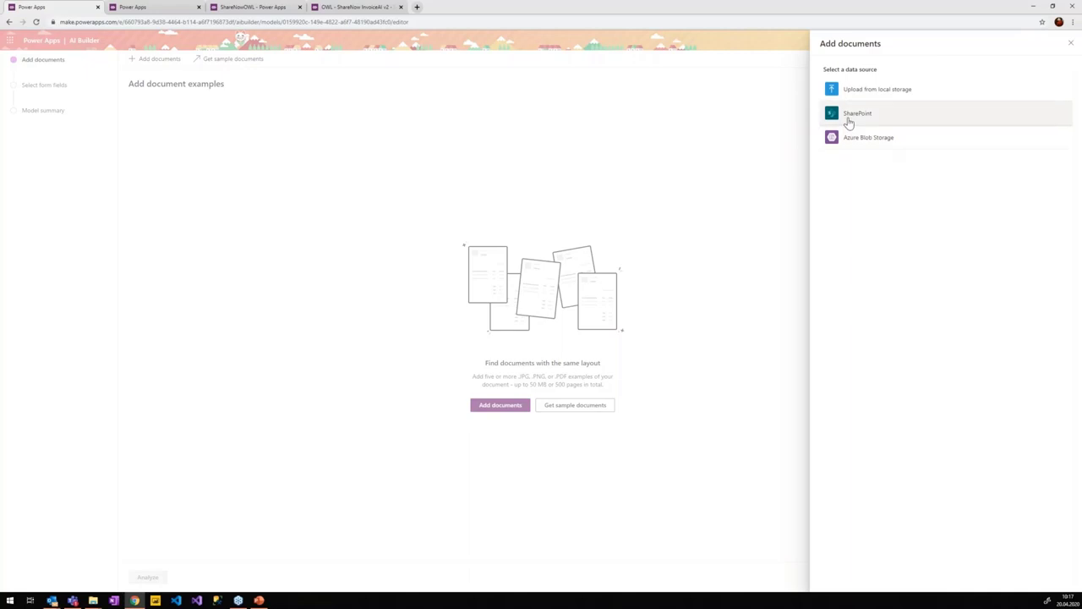
{"action": "left_click", "coordinate": [898, 93]}
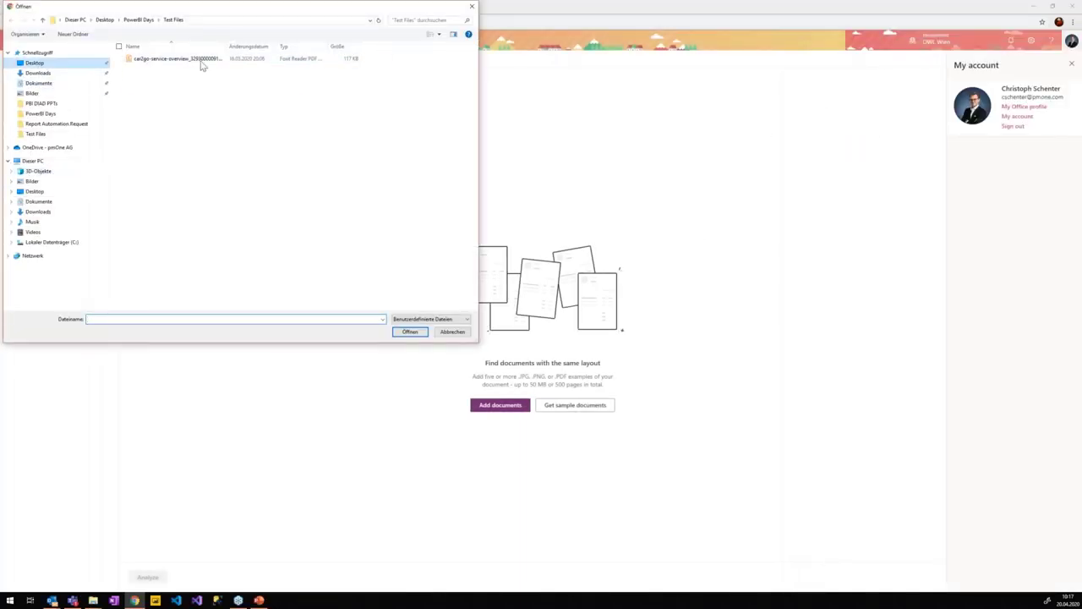
{"action": "double_click", "coordinate": [169, 69]}
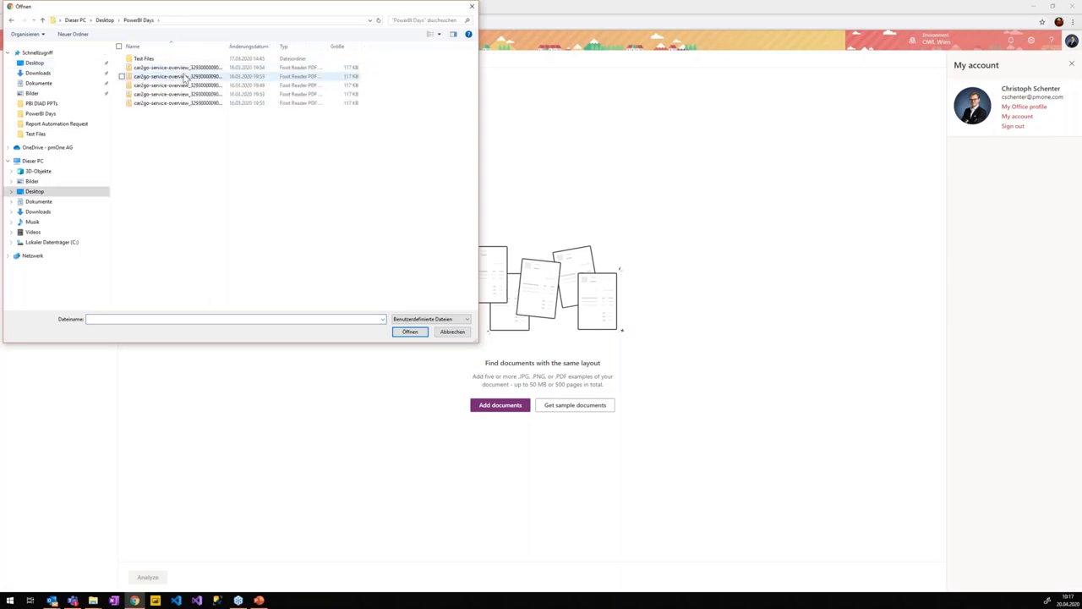
{"action": "left_click", "coordinate": [169, 68]}
{"action": "left_click", "coordinate": [179, 103], "text": "shift"}
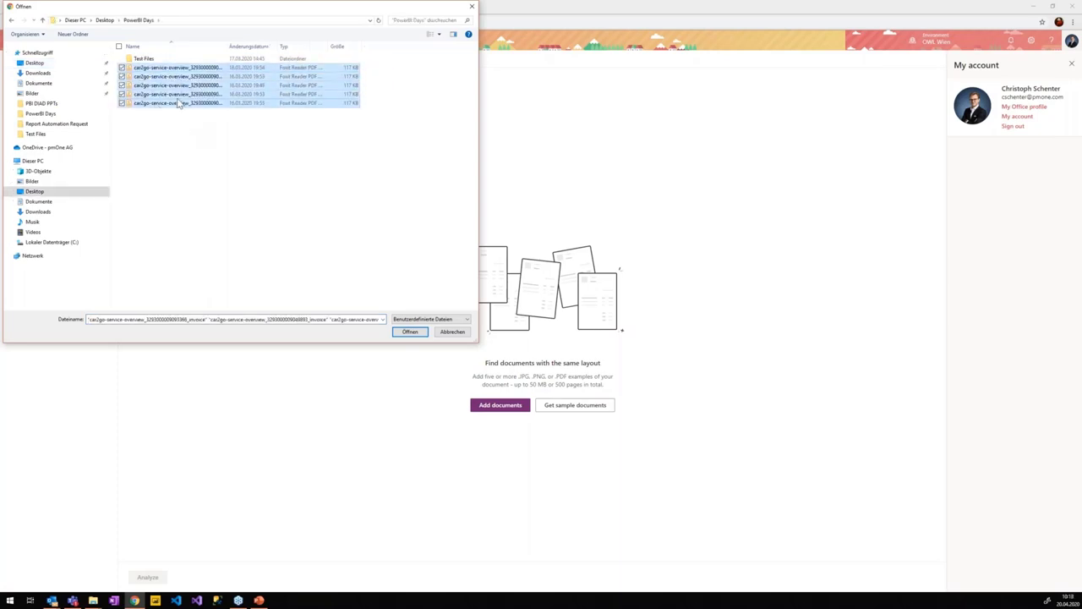
{"action": "left_click_drag", "start_coordinate": [271, 12], "coordinate": [305, 62]}
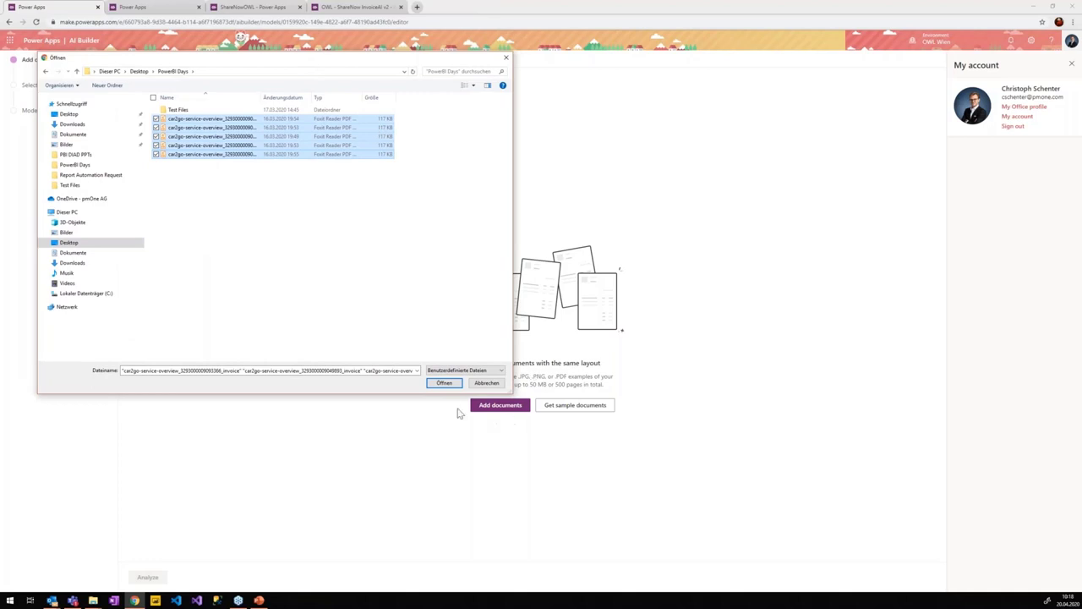
{"action": "left_click", "coordinate": [445, 383]}
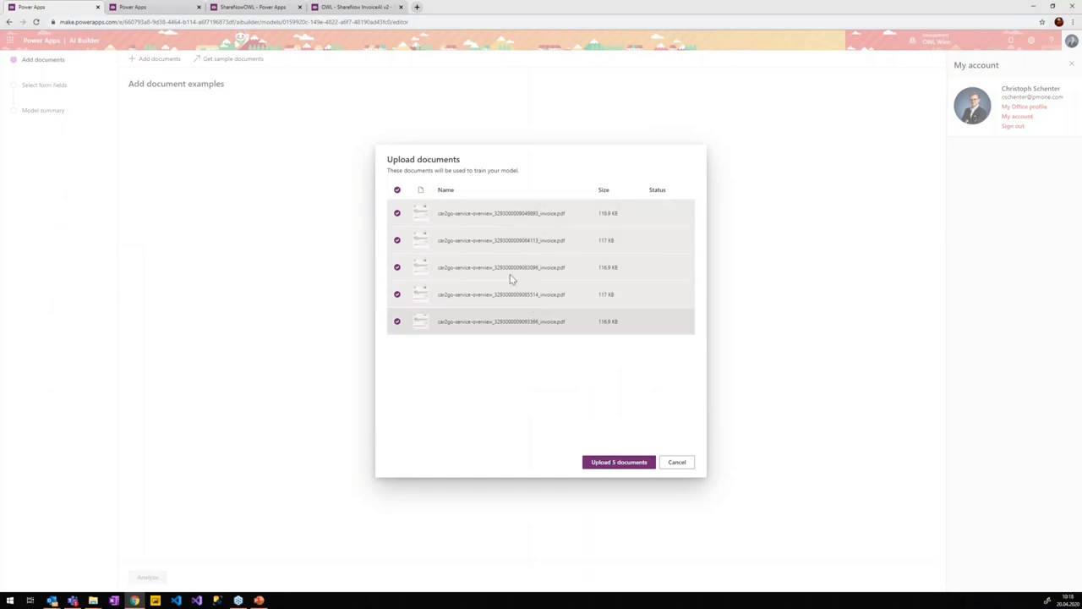
{"action": "left_click", "coordinate": [609, 463]}
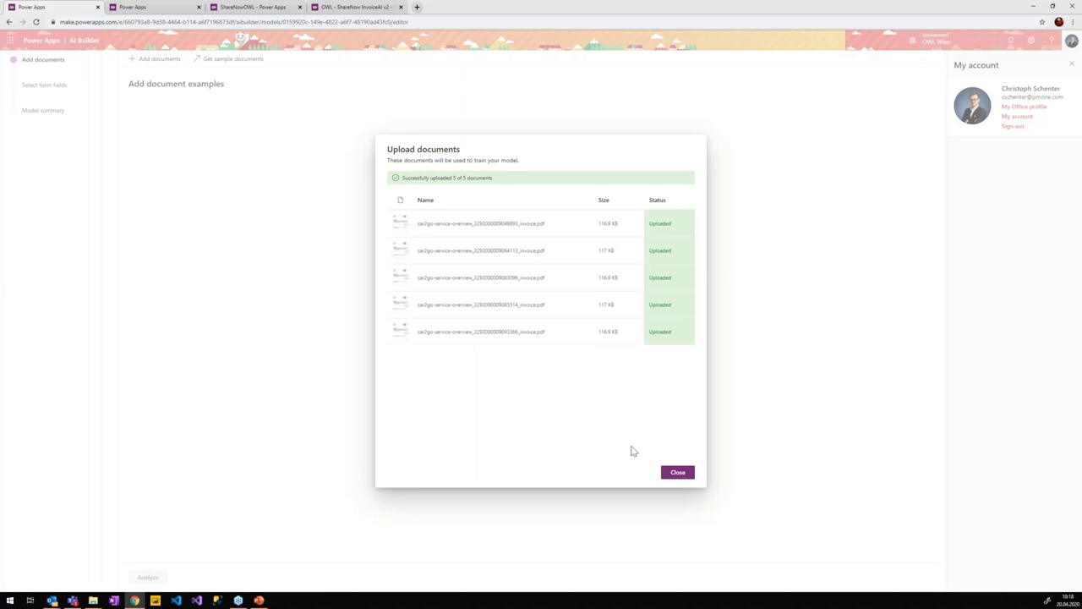
{"action": "left_click", "coordinate": [685, 475]}
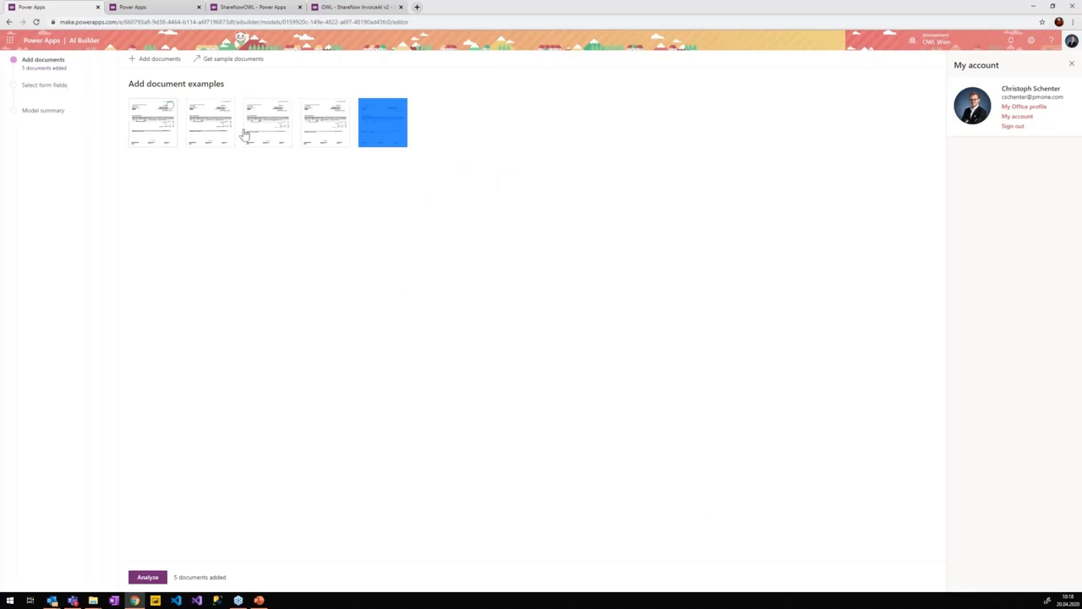
- Analyze the uploaded documents and open the analyzed invoice for form field selection
{"action": "mouse_move", "coordinate": [306, 139]}
{"action": "left_click", "coordinate": [148, 578]}
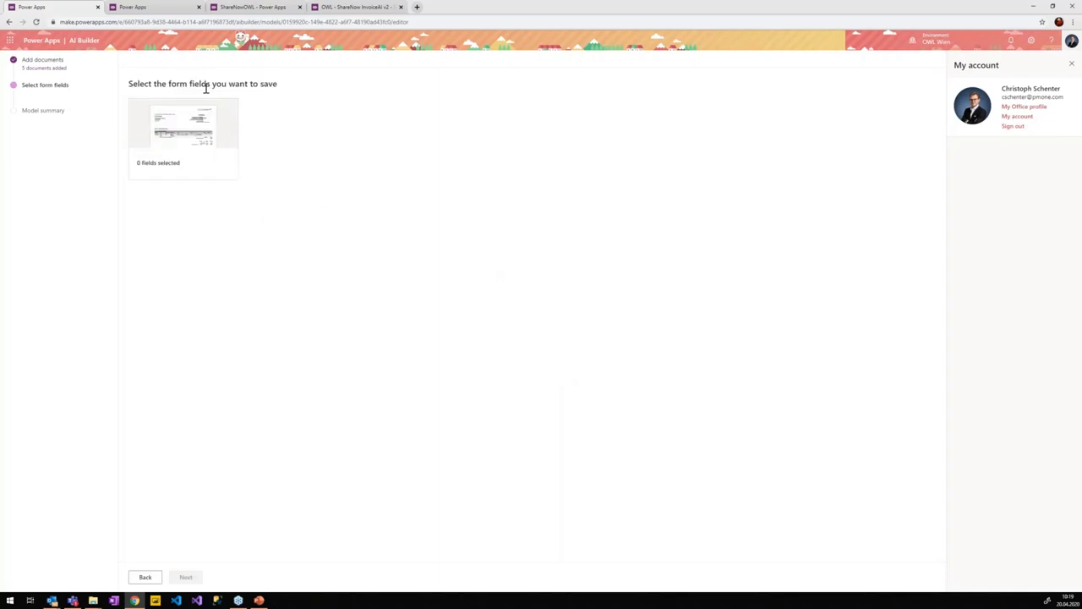
{"action": "left_click", "coordinate": [195, 150]}
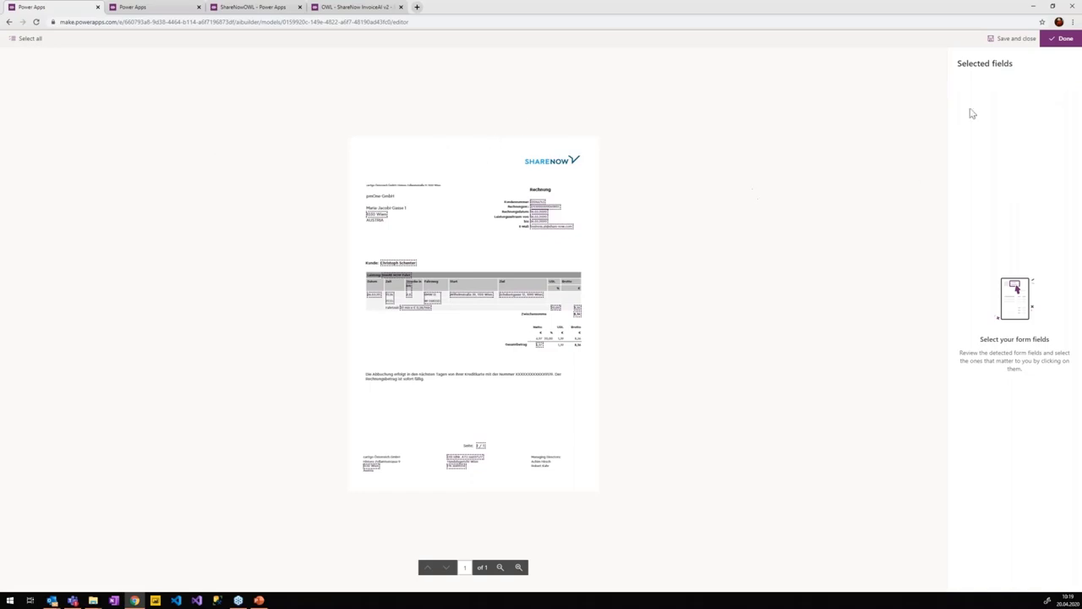
- Select the Rechnungsnr. value on the analyzed invoice as a form field to extract
{"action": "left_click", "coordinate": [519, 568]}
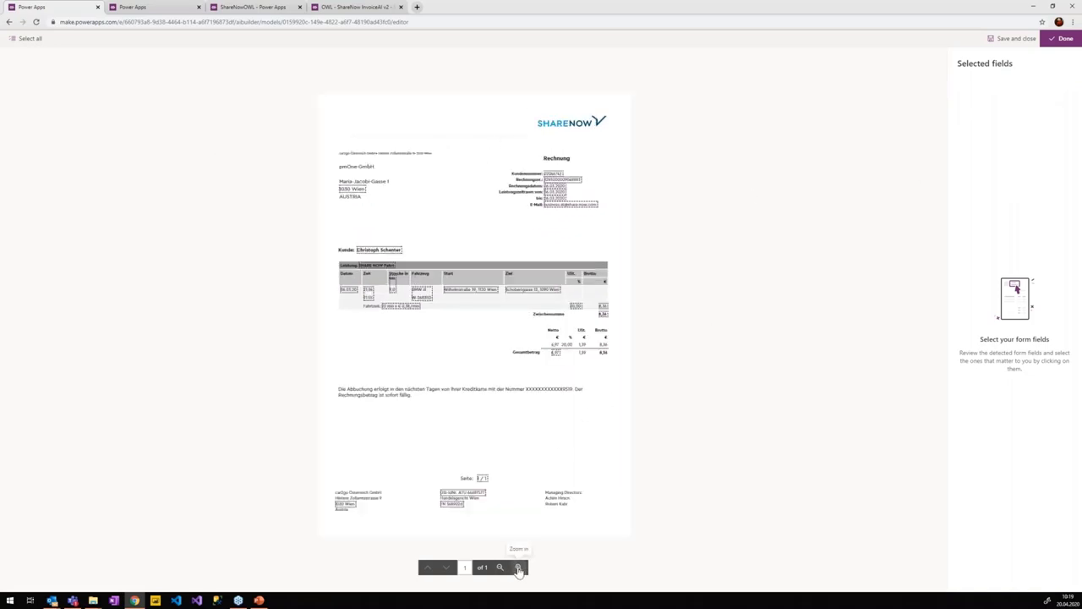
{"action": "left_click", "coordinate": [519, 567]}
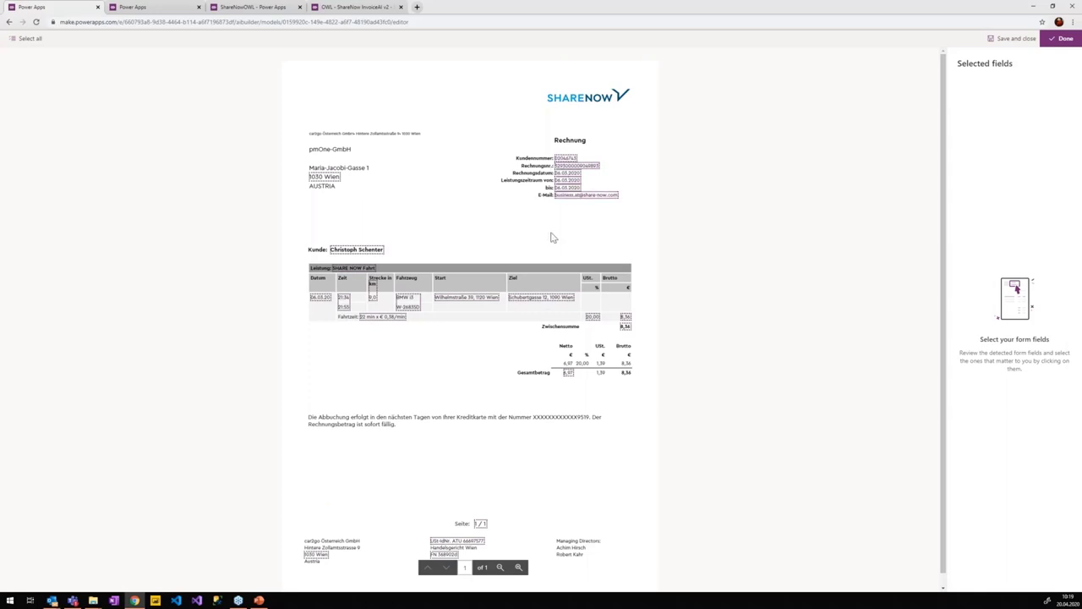
{"action": "left_click", "coordinate": [519, 567]}
{"action": "left_click", "coordinate": [519, 567]}
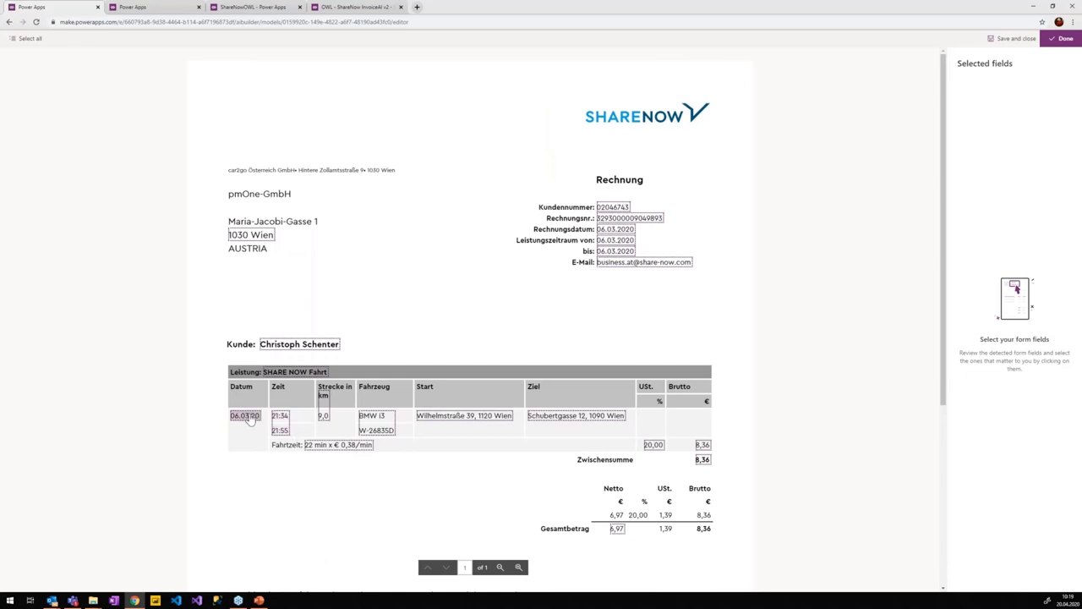
{"action": "left_click", "coordinate": [291, 346]}
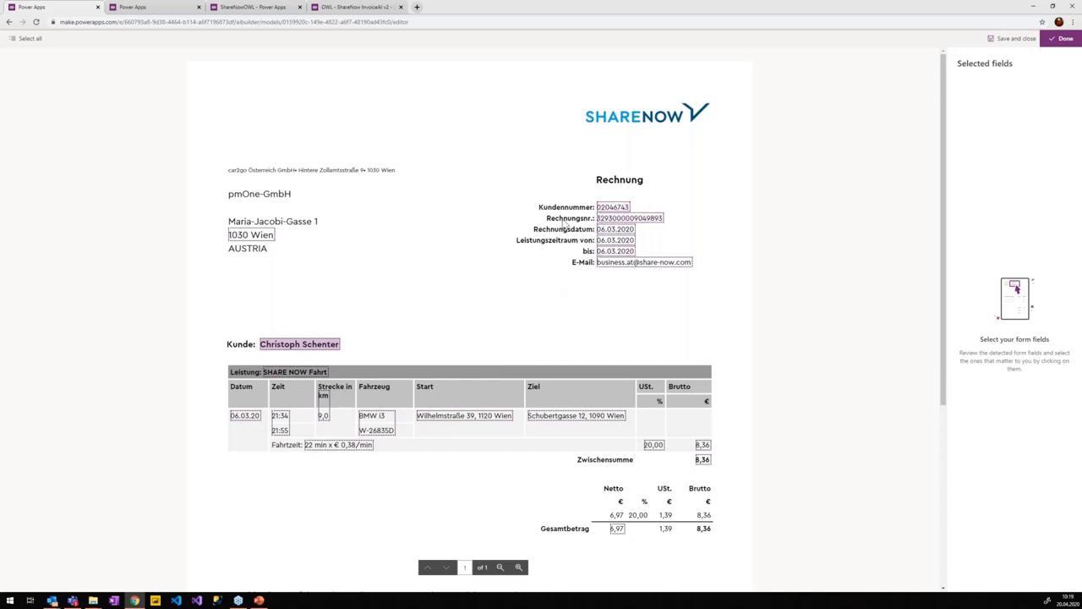
{"action": "left_click", "coordinate": [653, 219]}
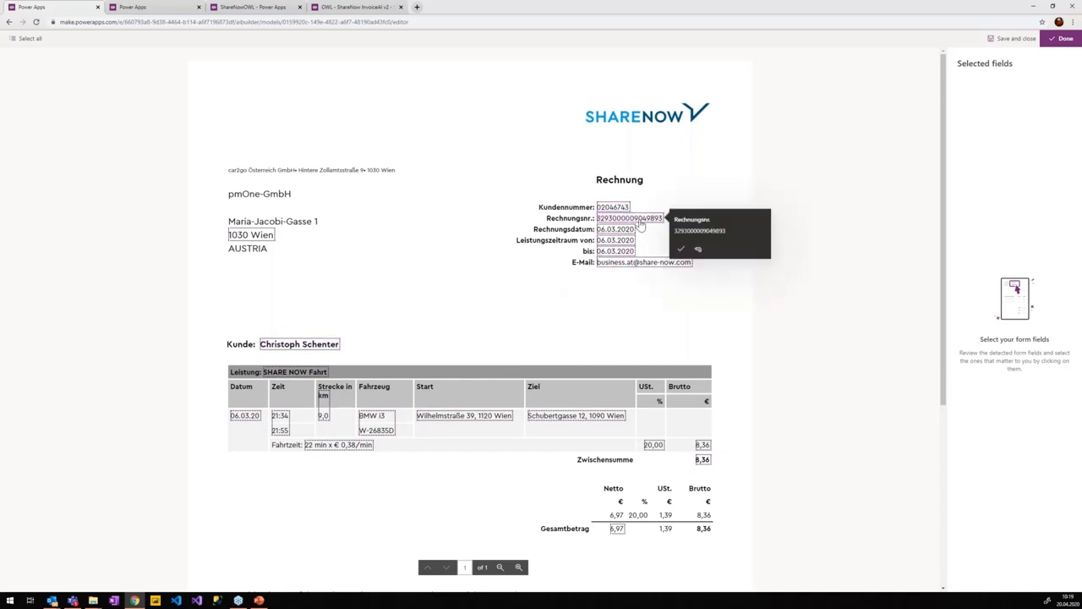
{"action": "left_click", "coordinate": [681, 250]}
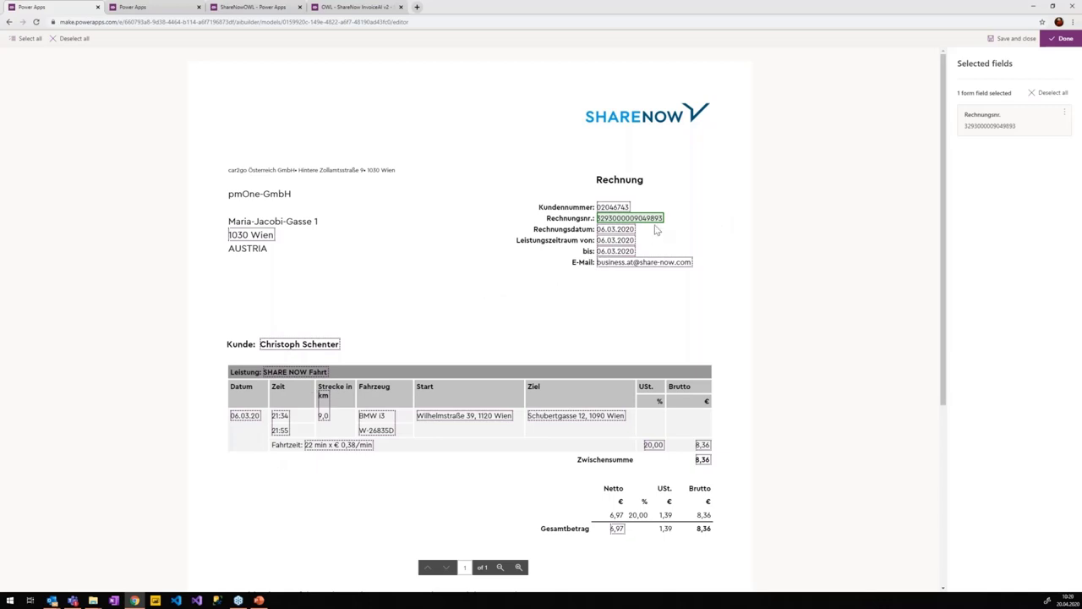
- Add the Datum and Zwischensumme values on the invoice to the selected form fields
{"action": "left_click", "coordinate": [261, 416]}
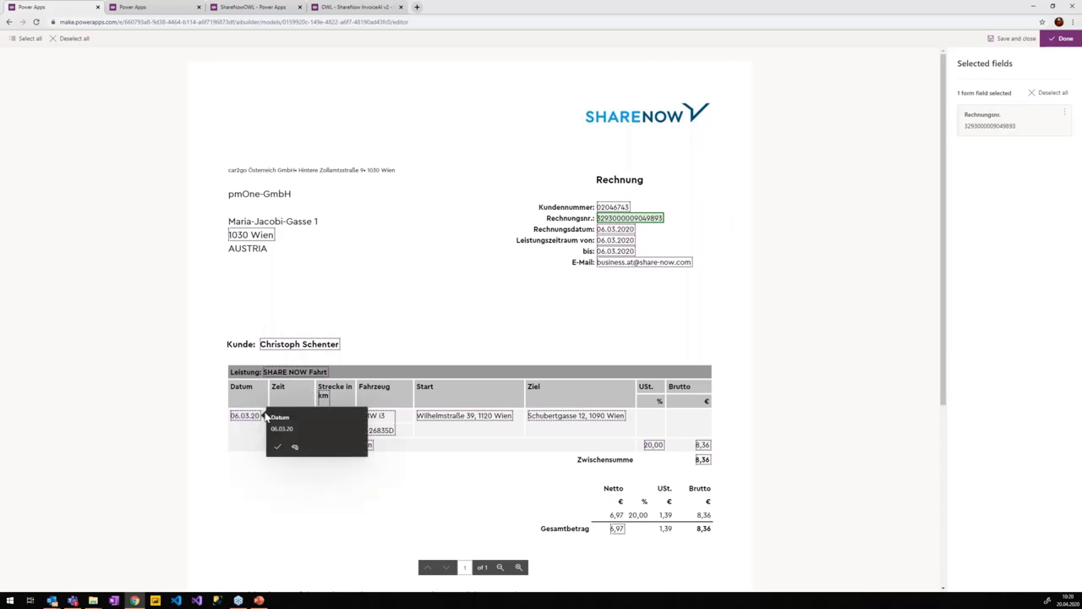
{"action": "left_click", "coordinate": [274, 446]}
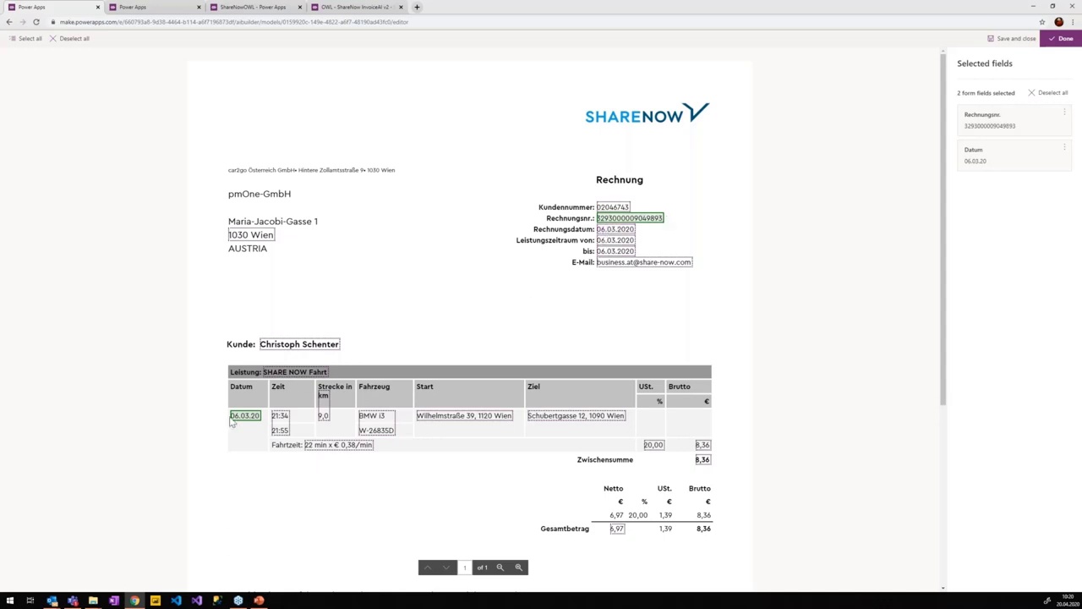
{"action": "left_click", "coordinate": [702, 464]}
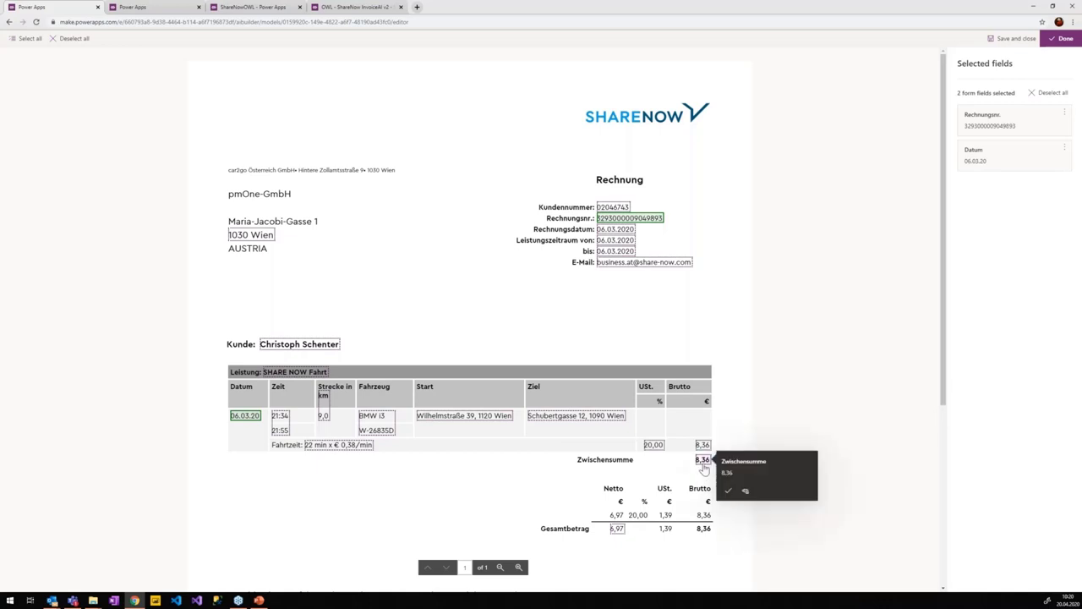
{"action": "left_click", "coordinate": [726, 491]}
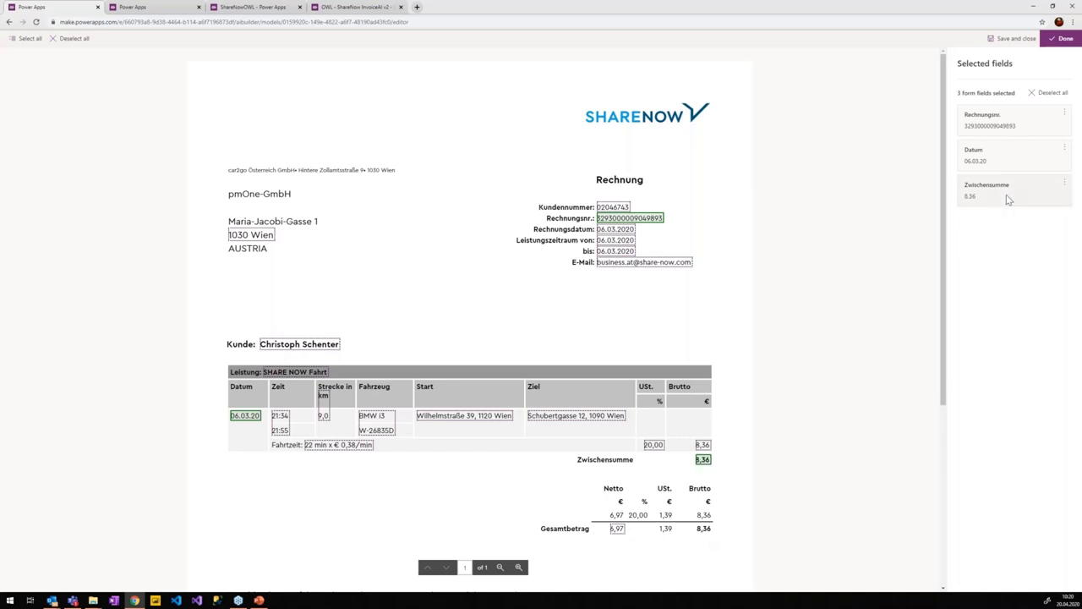
- Examine the other detected fields across the invoice page, including Fahrzeit and Strecke in km in the trip table
{"action": "scroll", "coordinate": [603, 287], "scroll_direction": "down", "scroll_amount": 2}
{"action": "scroll", "coordinate": [541, 440], "scroll_direction": "down", "scroll_amount": 1}
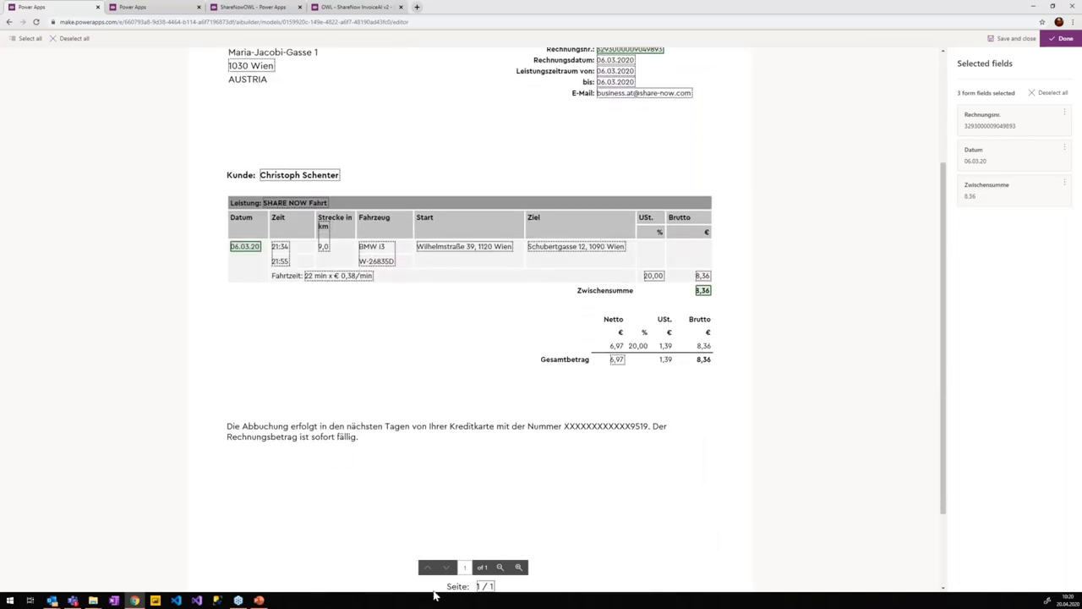
{"action": "left_click", "coordinate": [500, 567]}
{"action": "left_click", "coordinate": [500, 568]}
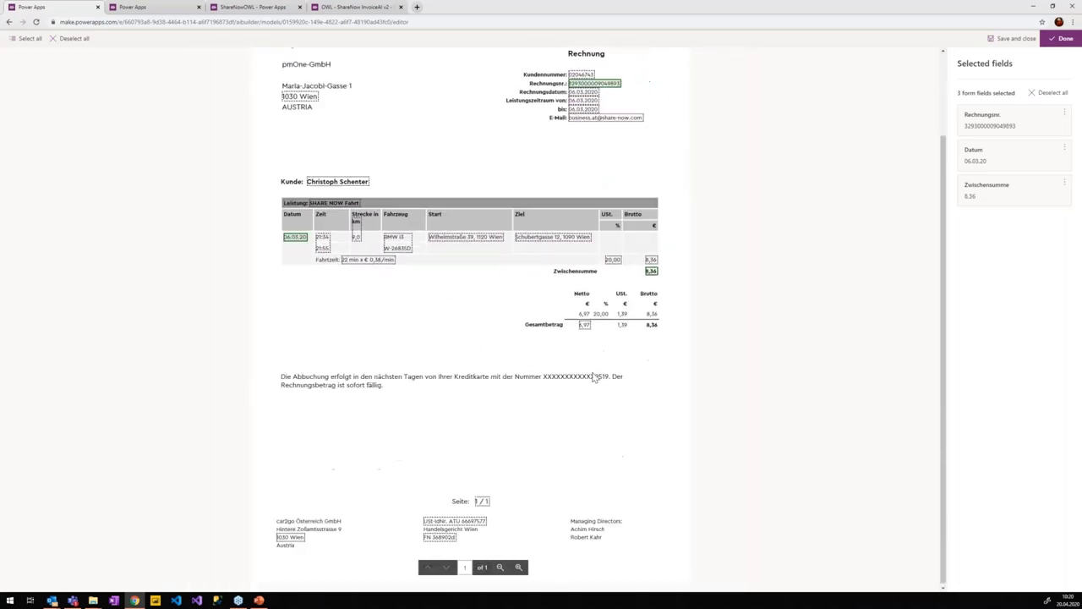
{"action": "left_click", "coordinate": [499, 567]}
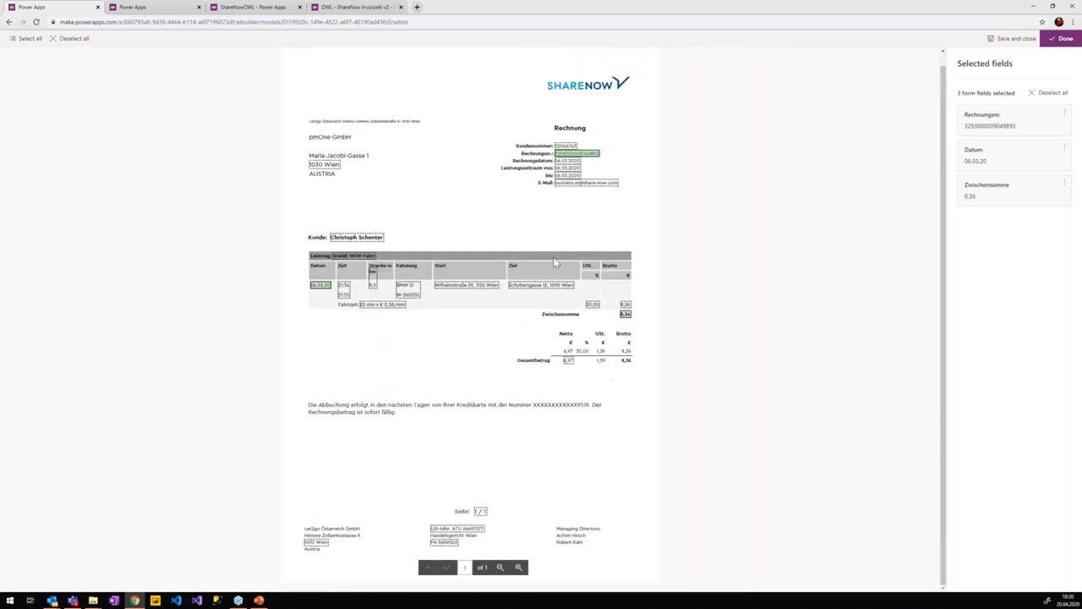
{"action": "left_click", "coordinate": [518, 567]}
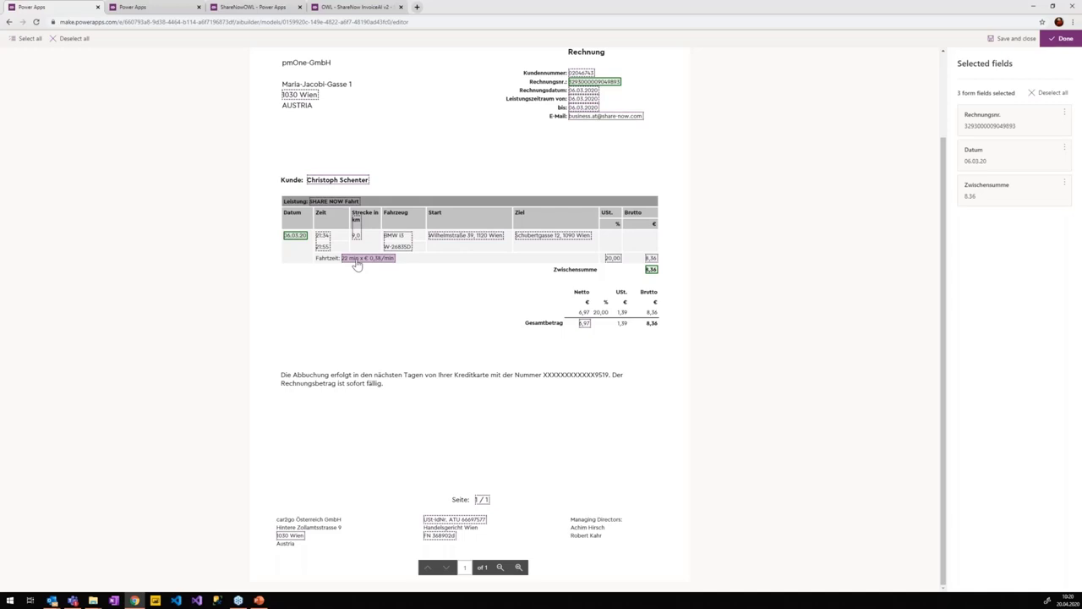
{"action": "left_click_drag", "start_coordinate": [354, 217], "coordinate": [360, 243]}
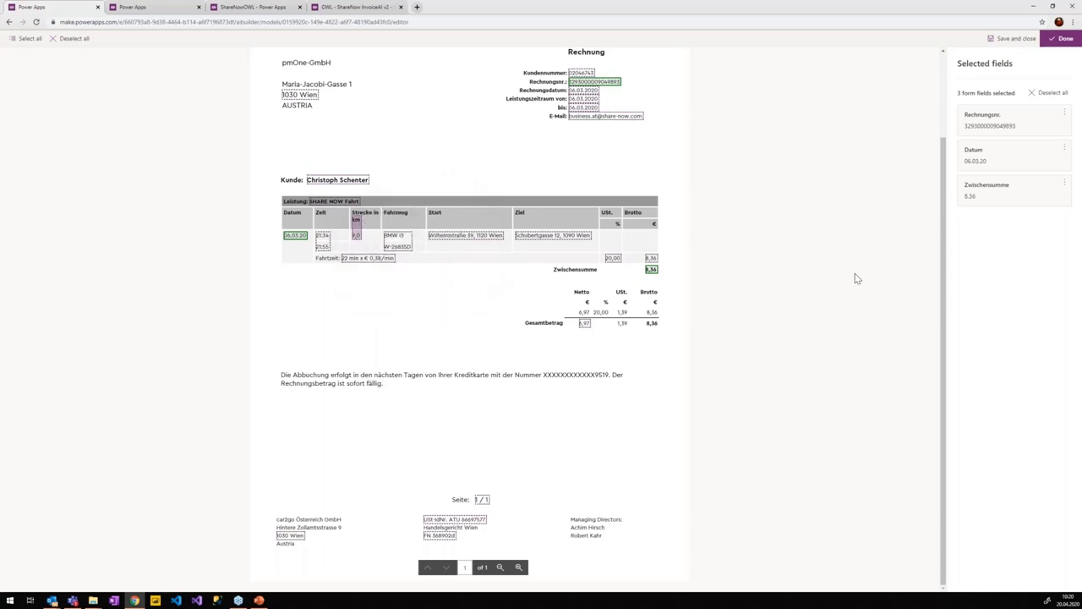
{"action": "scroll", "coordinate": [780, 285], "scroll_direction": "up", "scroll_amount": 2}
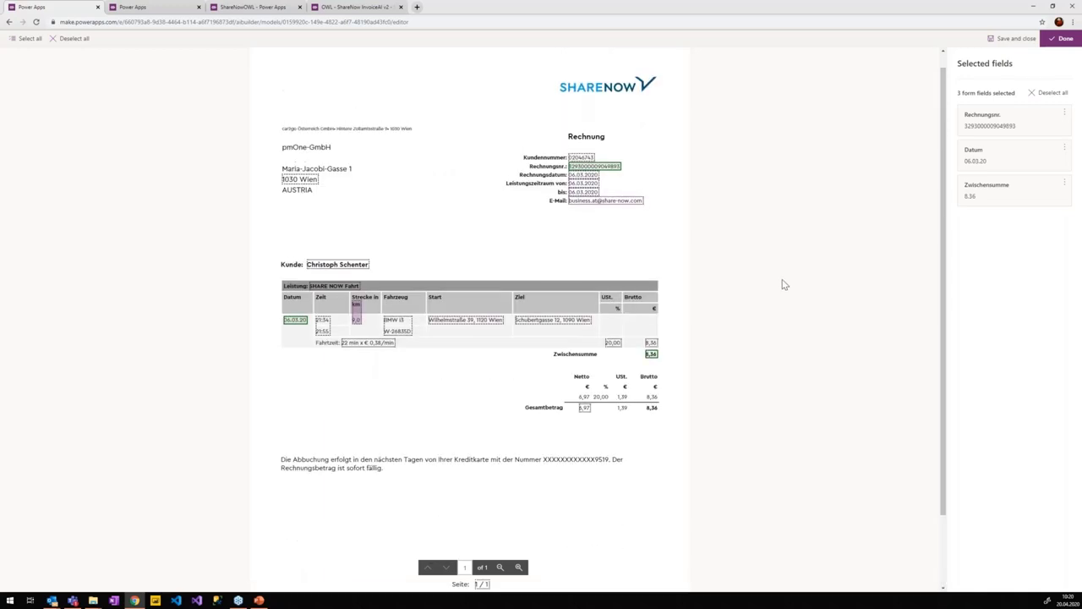
- Finish the form field selection and train the model, continuing from the model summary to its details page
{"action": "left_click", "coordinate": [1062, 39]}
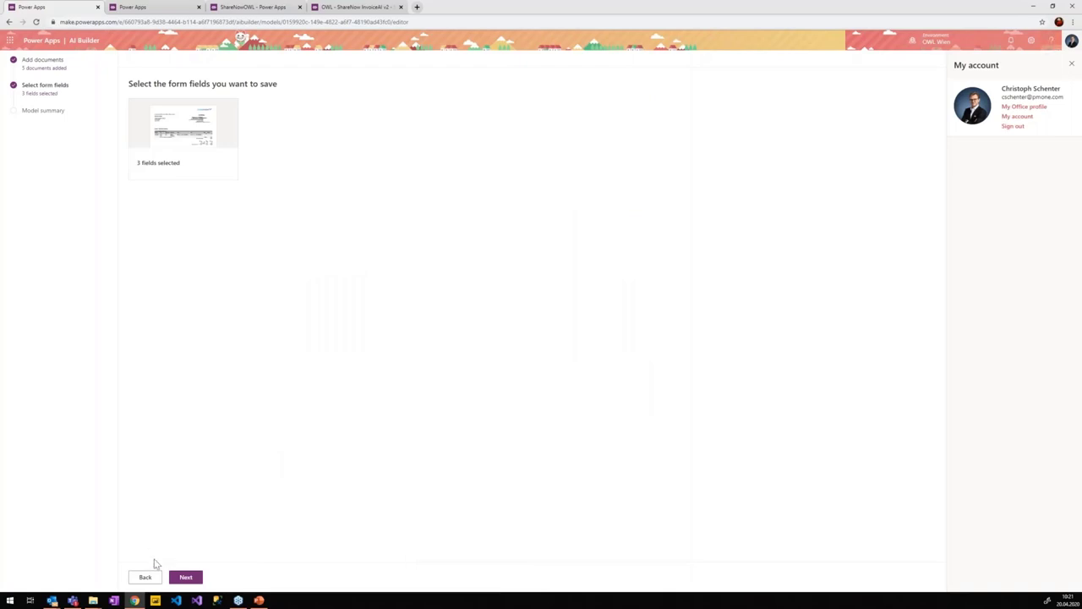
{"action": "left_click", "coordinate": [185, 578]}
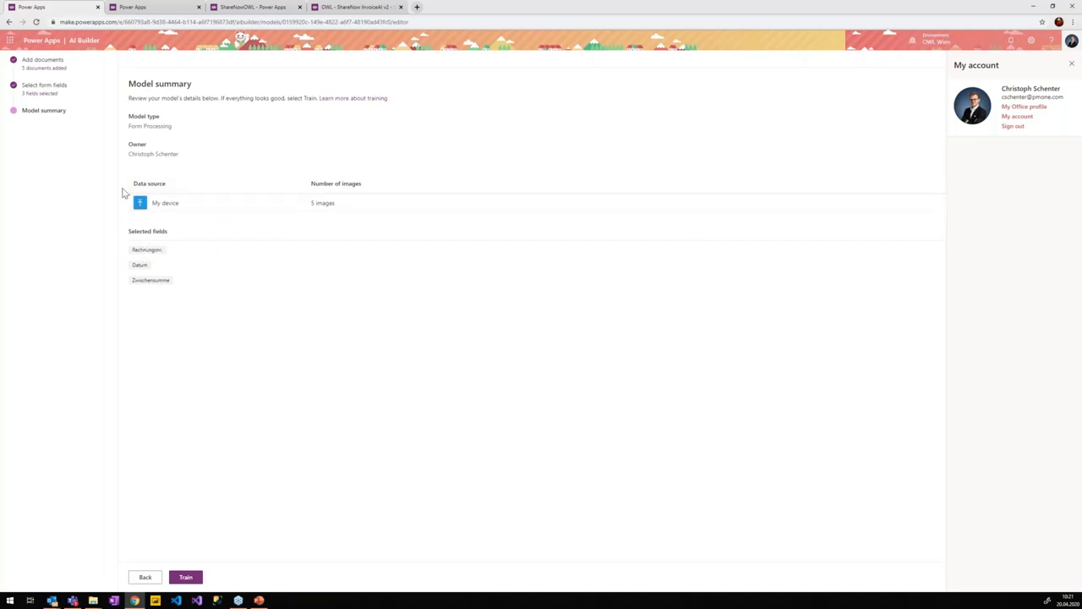
{"action": "double_click", "coordinate": [140, 252]}
{"action": "double_click", "coordinate": [140, 266]}
{"action": "double_click", "coordinate": [149, 287]}
{"action": "left_click", "coordinate": [186, 578]}
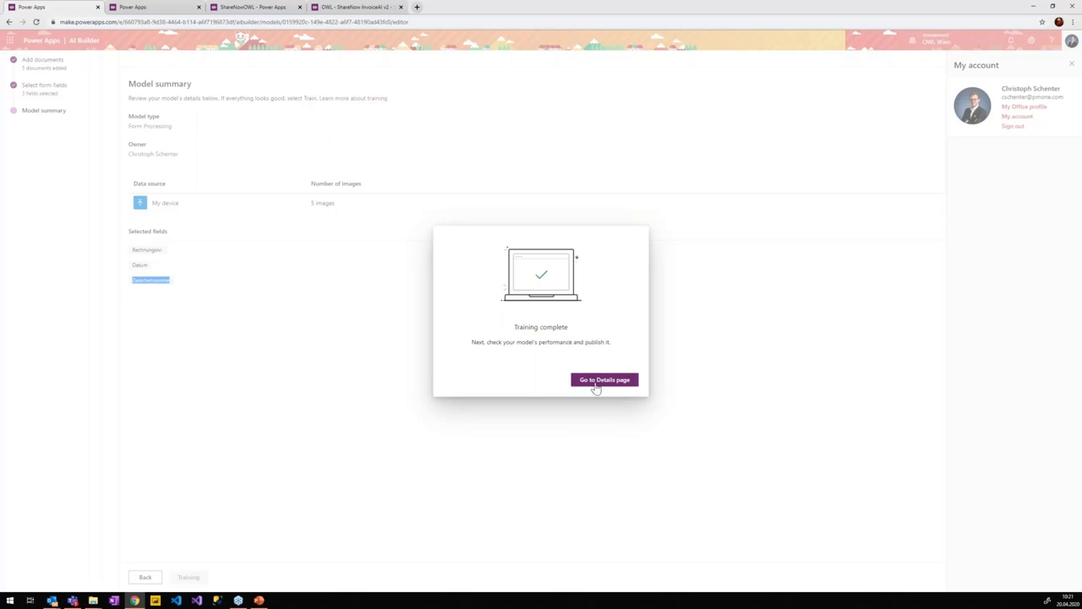
{"action": "left_click", "coordinate": [596, 382]}
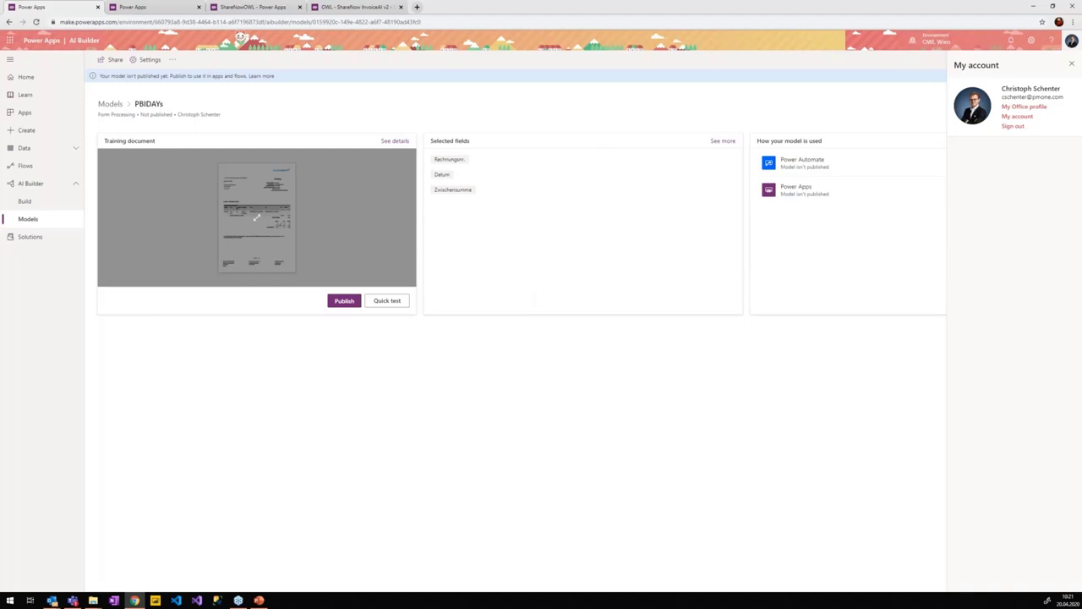
- Publish the trained PBIDAYs model and close the account pane
{"action": "double_click", "coordinate": [448, 160]}
{"action": "double_click", "coordinate": [443, 175]}
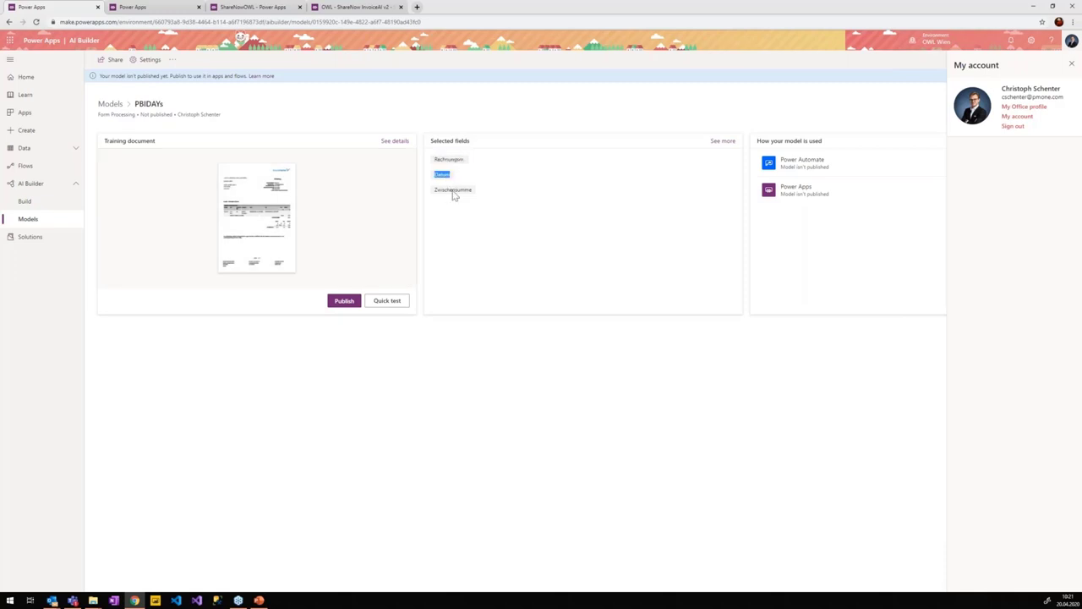
{"action": "double_click", "coordinate": [454, 193]}
{"action": "left_click", "coordinate": [339, 302]}
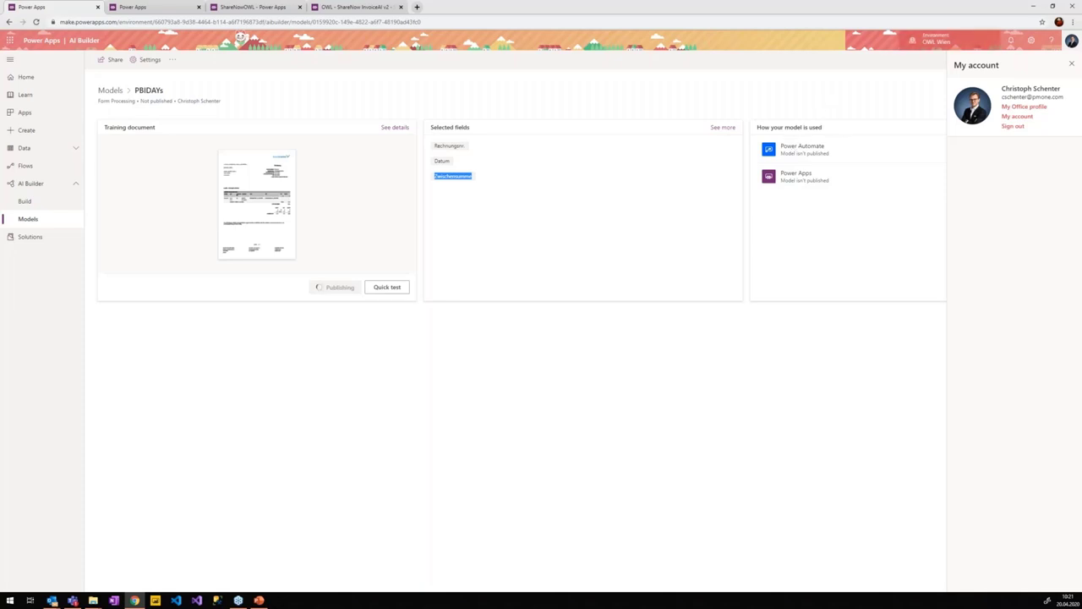
{"action": "left_click", "coordinate": [834, 162]}
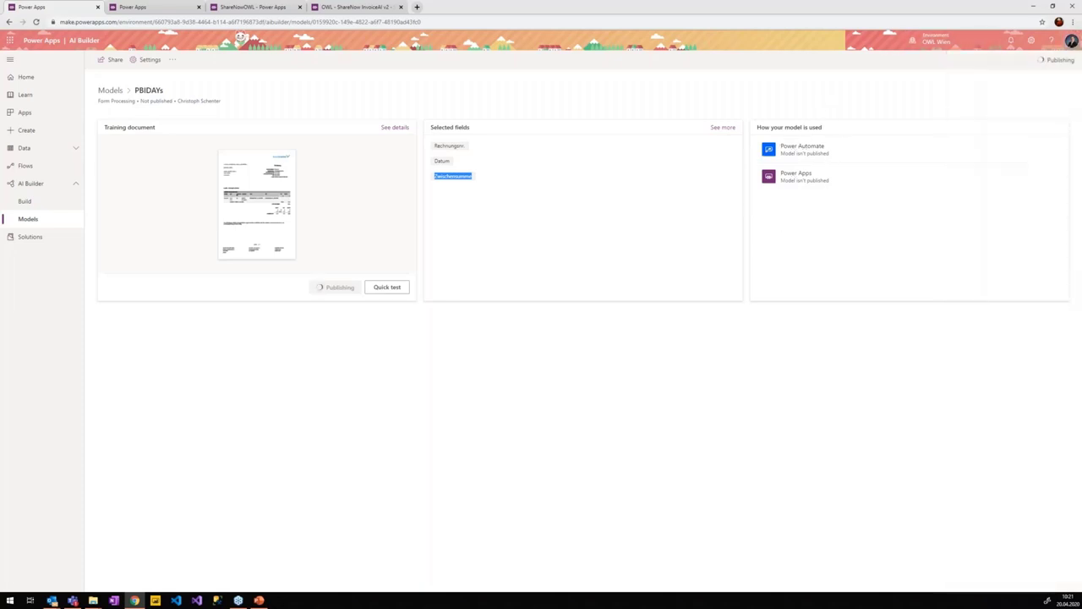
{"action": "left_click", "coordinate": [788, 167]}
{"action": "left_click", "coordinate": [774, 152]}
{"action": "left_click", "coordinate": [768, 152]}
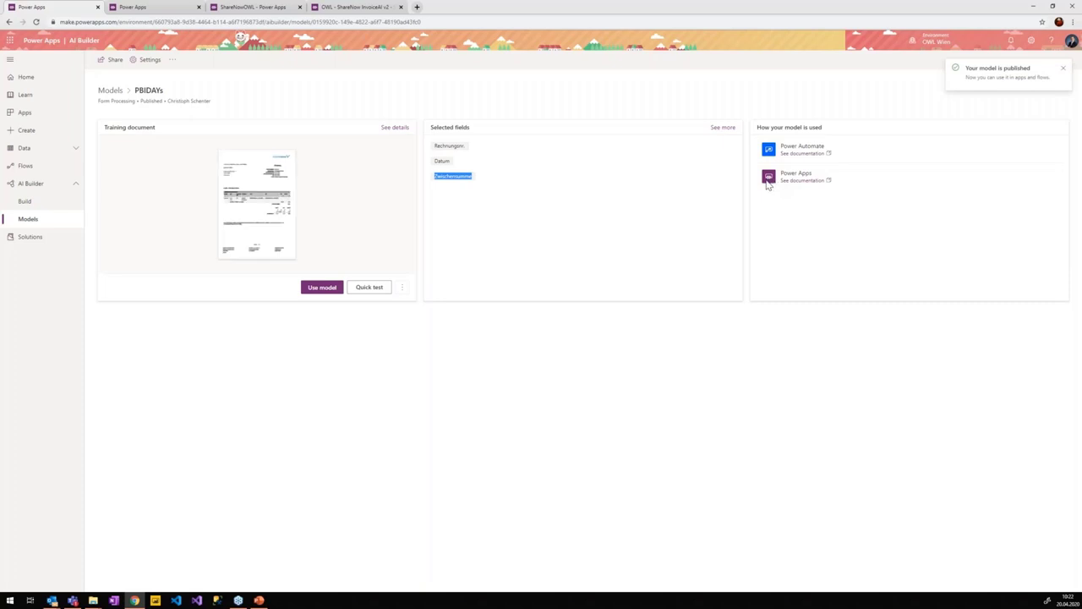
{"action": "left_click", "coordinate": [769, 179]}
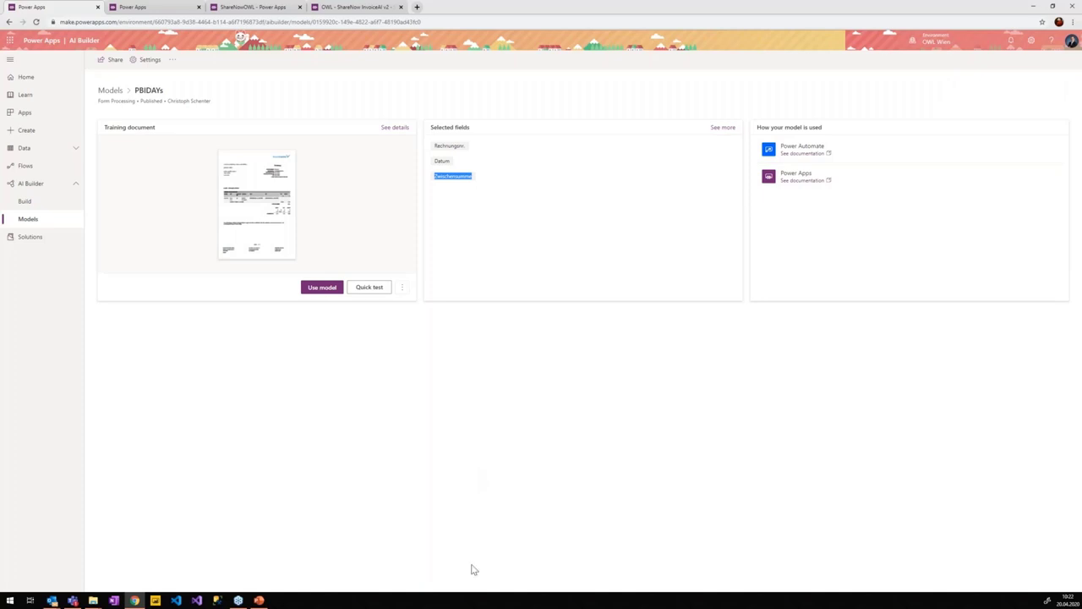
- Switch to the PowerPoint presentation and show slide 6, Invoice Handling with Power Platform, to review the setup steps
{"action": "key", "text": "alt+Tab"}
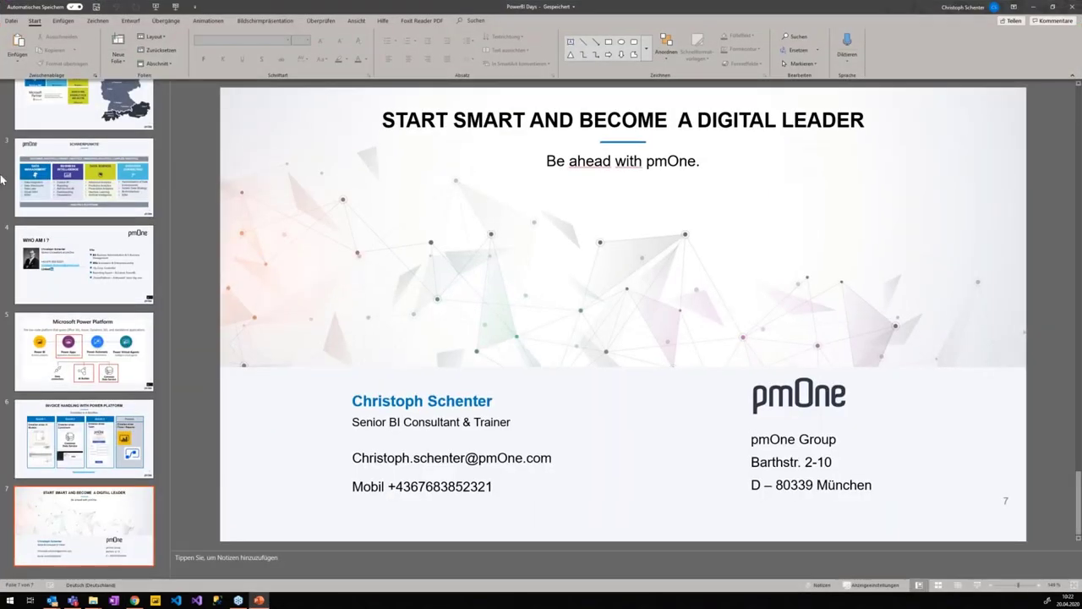
{"action": "left_click", "coordinate": [130, 457]}
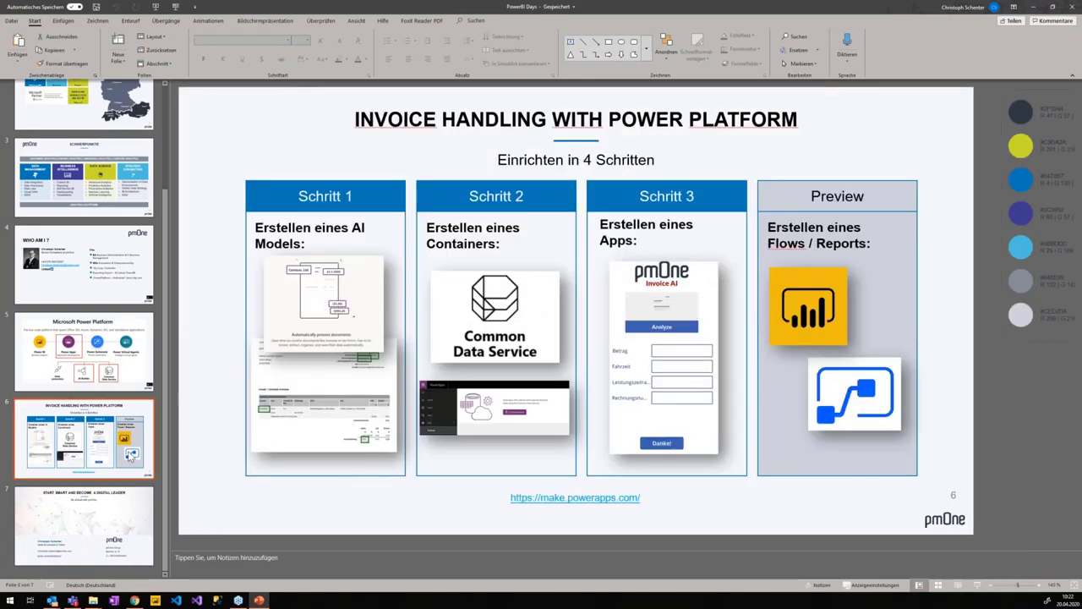
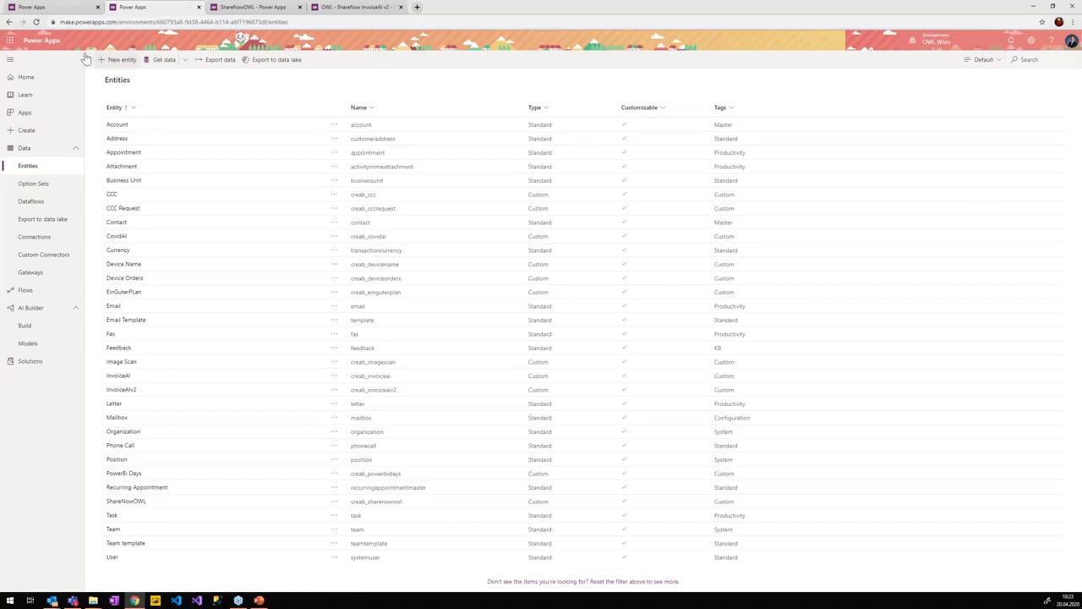
- Start a new entity in Power Apps with the display name PBIDAYS
{"action": "left_click", "coordinate": [123, 61]}
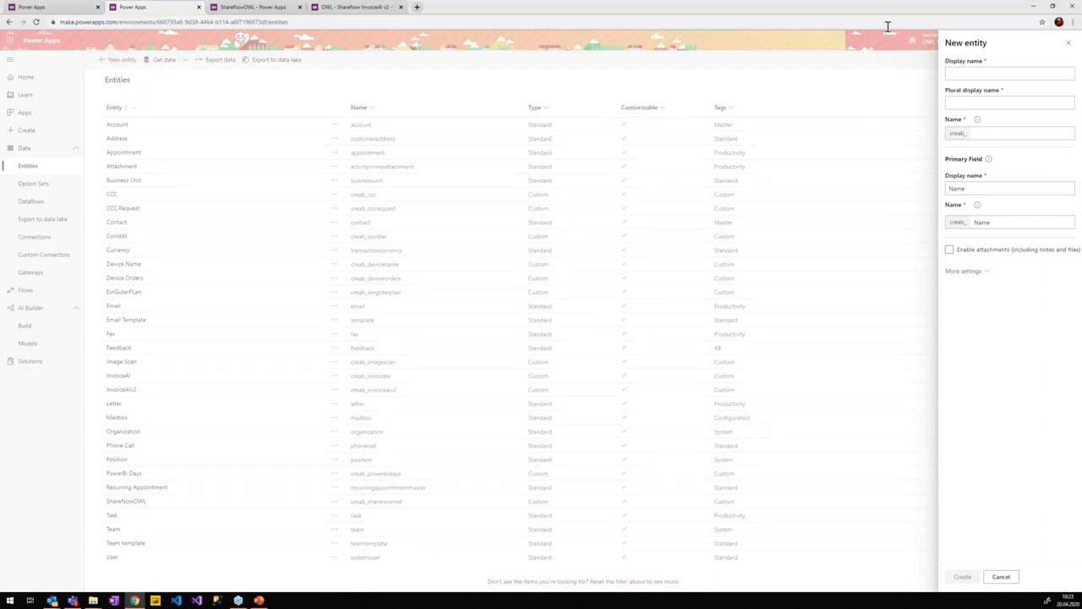
{"action": "left_click", "coordinate": [1001, 76]}
{"action": "type", "text": "Pow"}
{"action": "type", "text": "BIDAYS"}
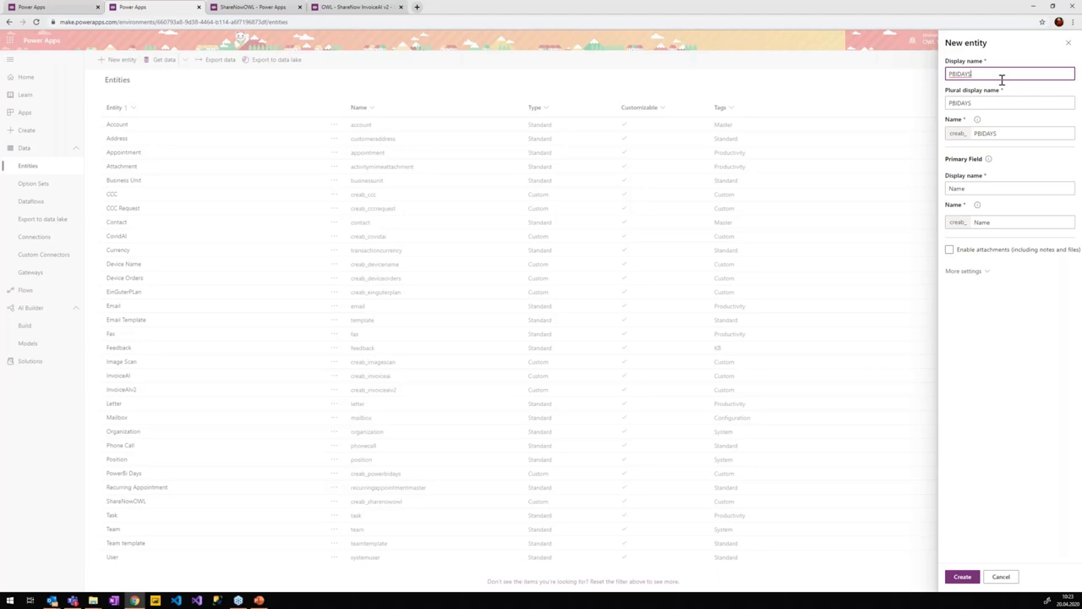
- Name the new entity's primary field PBIDAYs in place of the default name and create the entity
{"action": "key", "text": "ctrl+a"}
{"action": "key", "text": "ctrl+c"}
{"action": "left_click", "coordinate": [991, 188]}
{"action": "key", "text": "ctrl+v"}
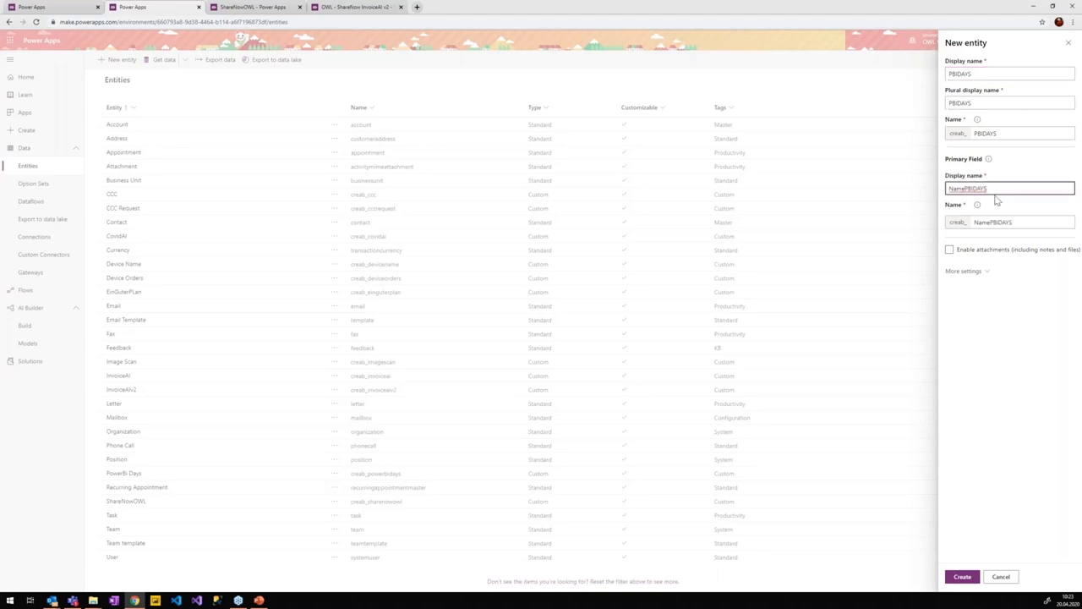
{"action": "key", "text": "ctrl+a"}
{"action": "key", "text": "ctrl+v"}
{"action": "left_click", "coordinate": [961, 575]}
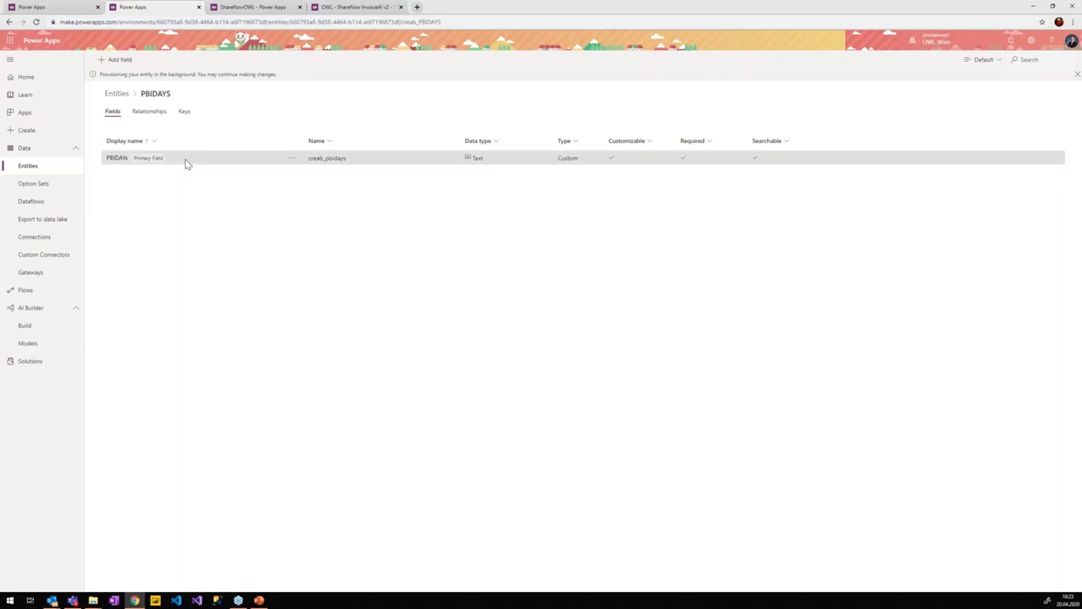
- Make the entity's primary text field PBIDAYs optional instead of required
{"action": "left_click", "coordinate": [118, 162]}
{"action": "left_click", "coordinate": [949, 150]}
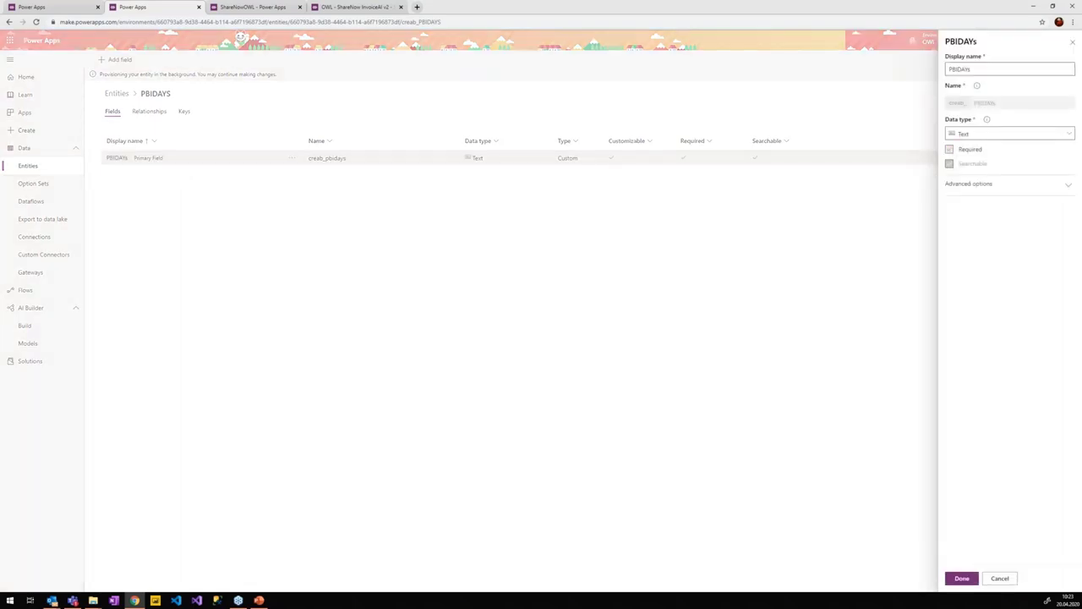
{"action": "left_click", "coordinate": [962, 580]}
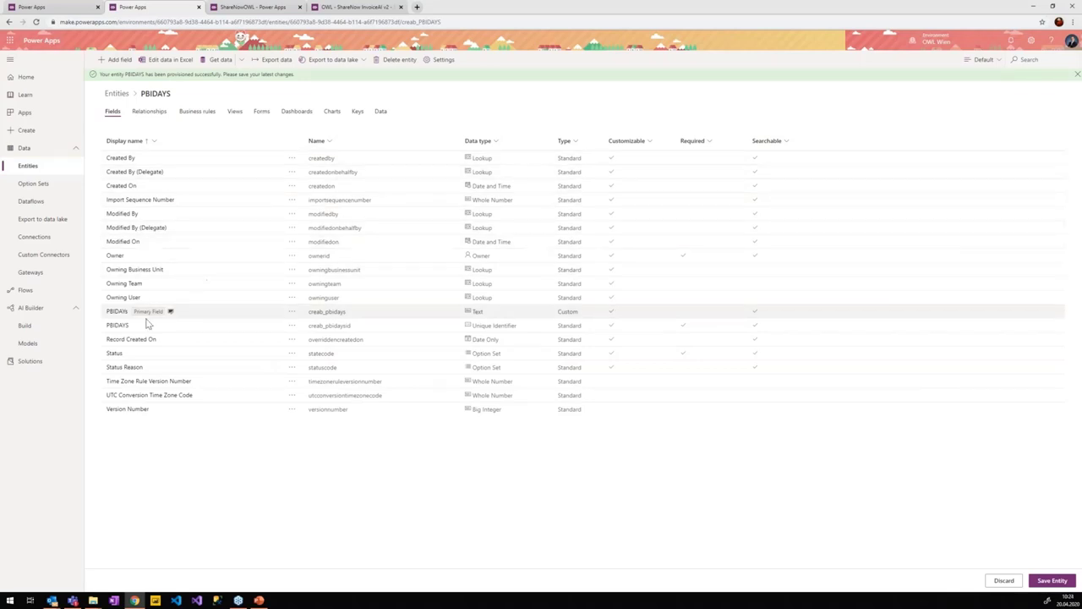
{"action": "left_click", "coordinate": [156, 214]}
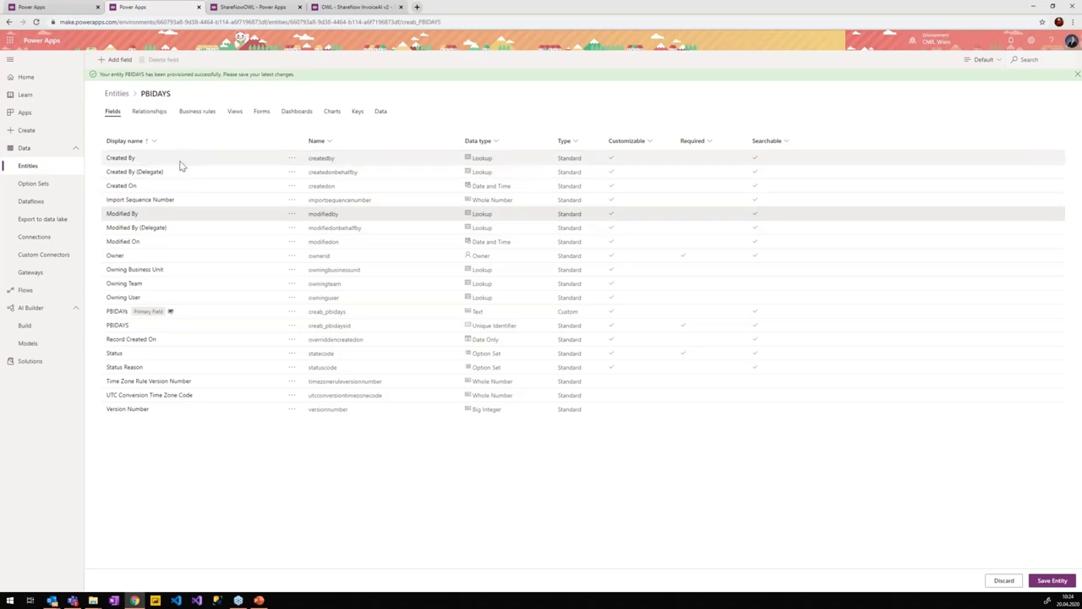
- Examine the PBIDAYS entity's default fields and the selected fields of the PBIDAYs AI model
{"action": "left_click", "coordinate": [179, 161]}
{"action": "left_click", "coordinate": [177, 257]}
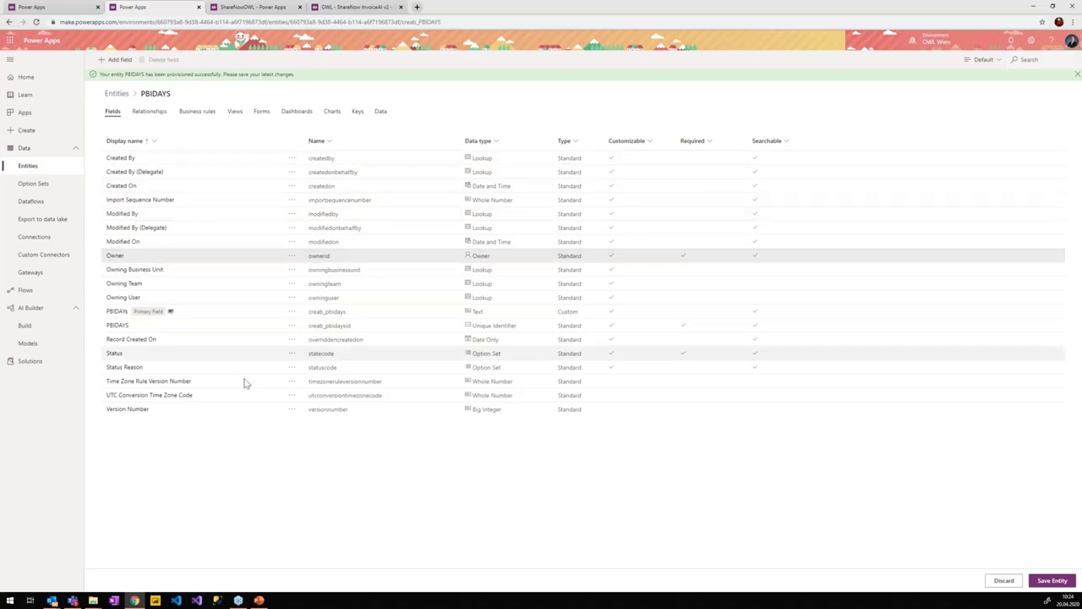
{"action": "left_click", "coordinate": [210, 372]}
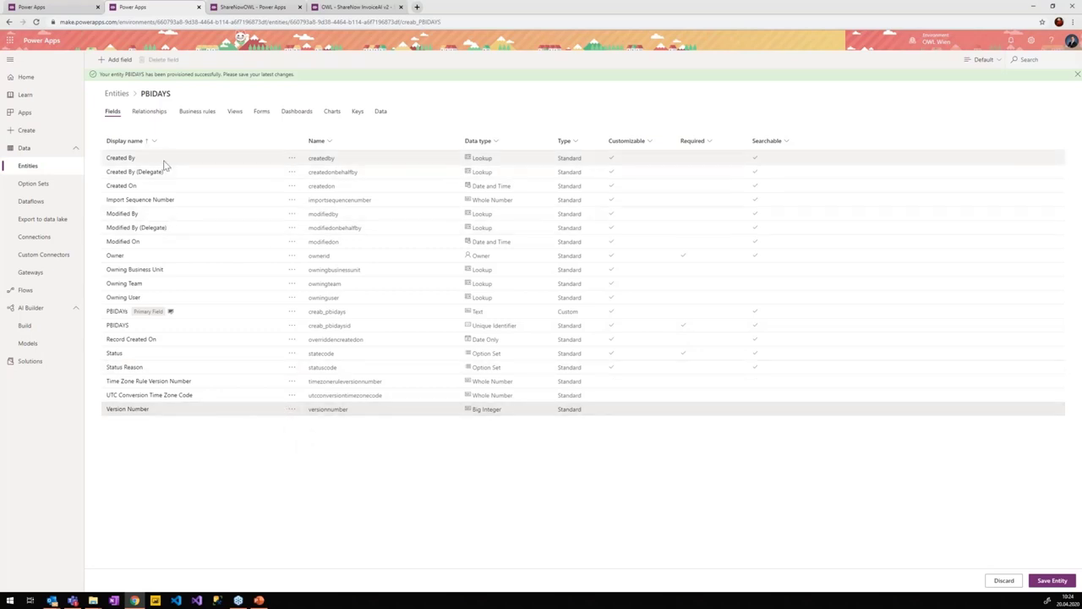
{"action": "left_click", "coordinate": [250, 6]}
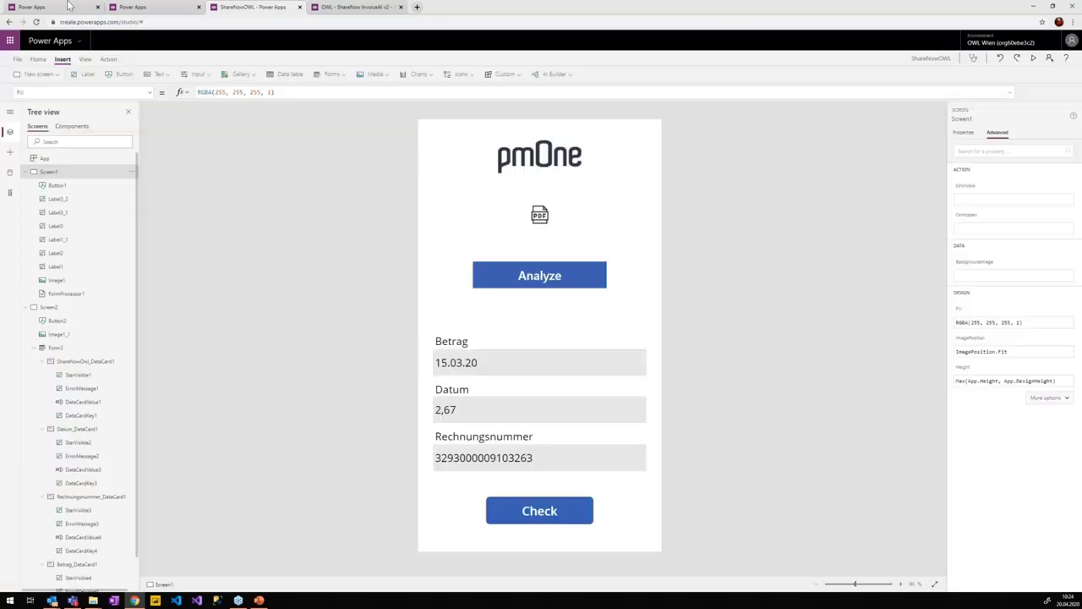
{"action": "left_click", "coordinate": [76, 6]}
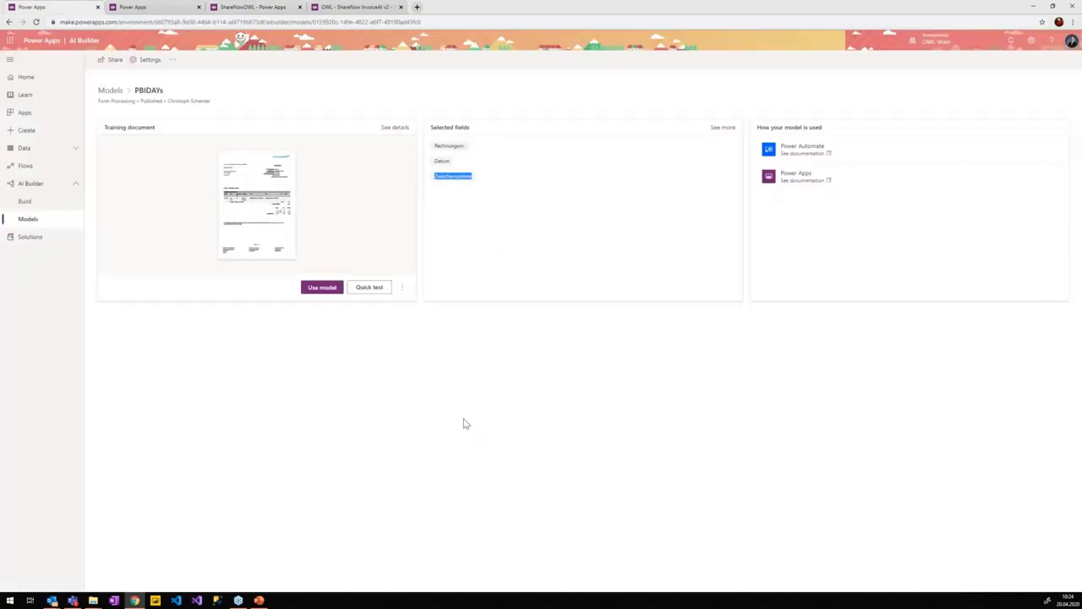
{"action": "double_click", "coordinate": [452, 146]}
{"action": "left_click", "coordinate": [446, 167]}
{"action": "double_click", "coordinate": [454, 178]}
- Add an optional, searchable field named Betrag with data type Text to the PBIDAYS entity
{"action": "left_click", "coordinate": [185, 5]}
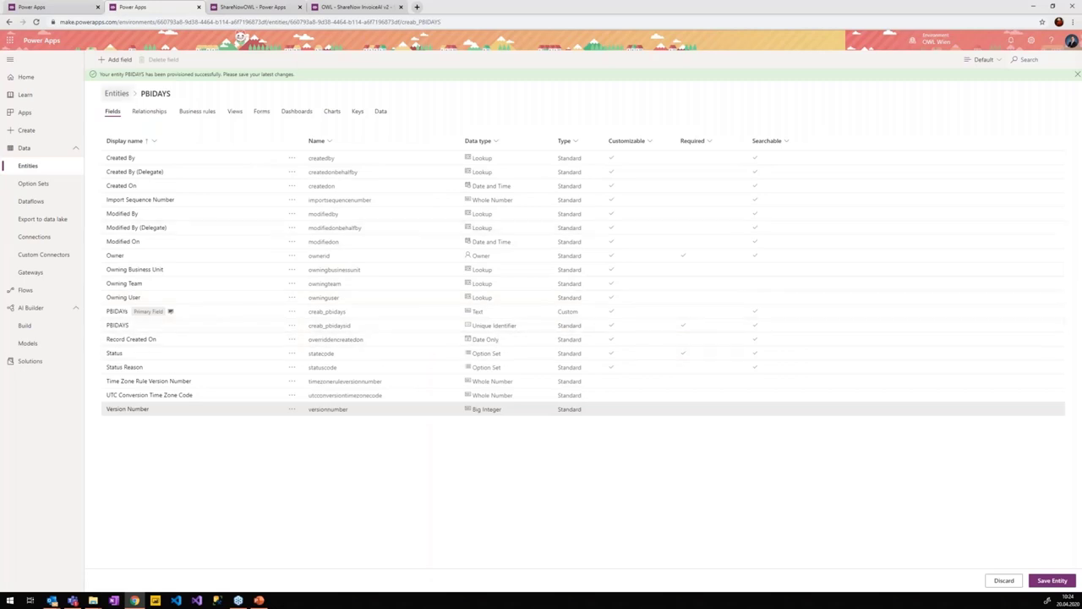
{"action": "left_click", "coordinate": [118, 60]}
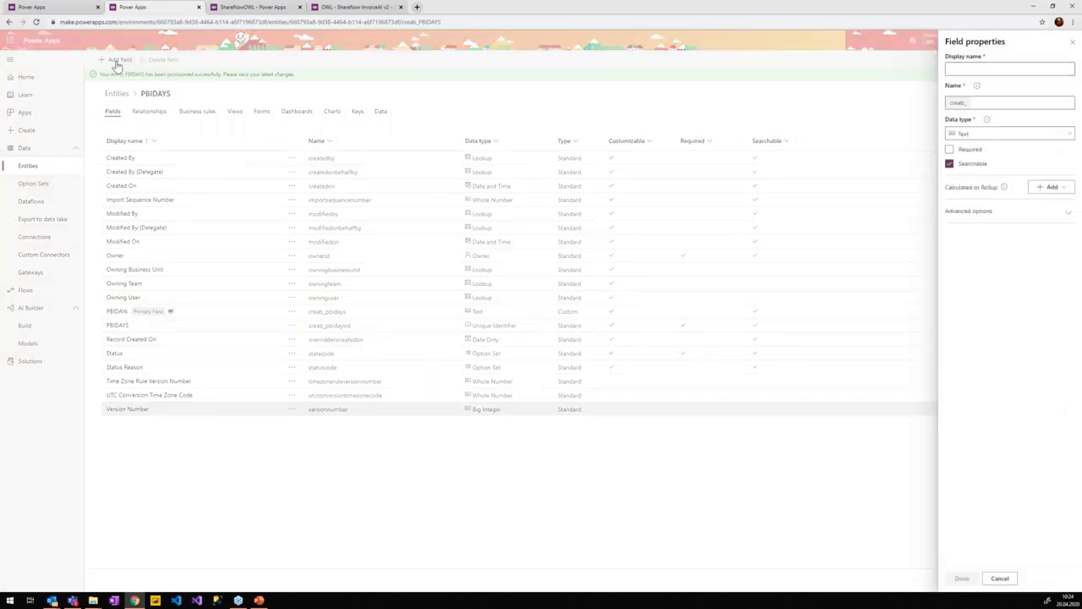
{"action": "left_click", "coordinate": [1020, 70]}
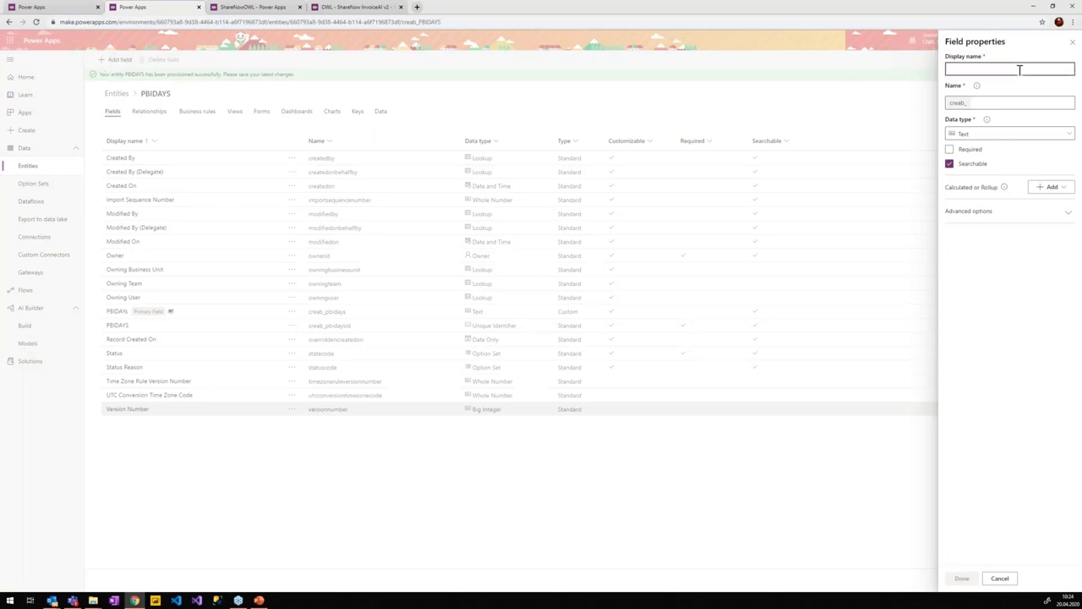
{"action": "type", "text": "Betrag"}
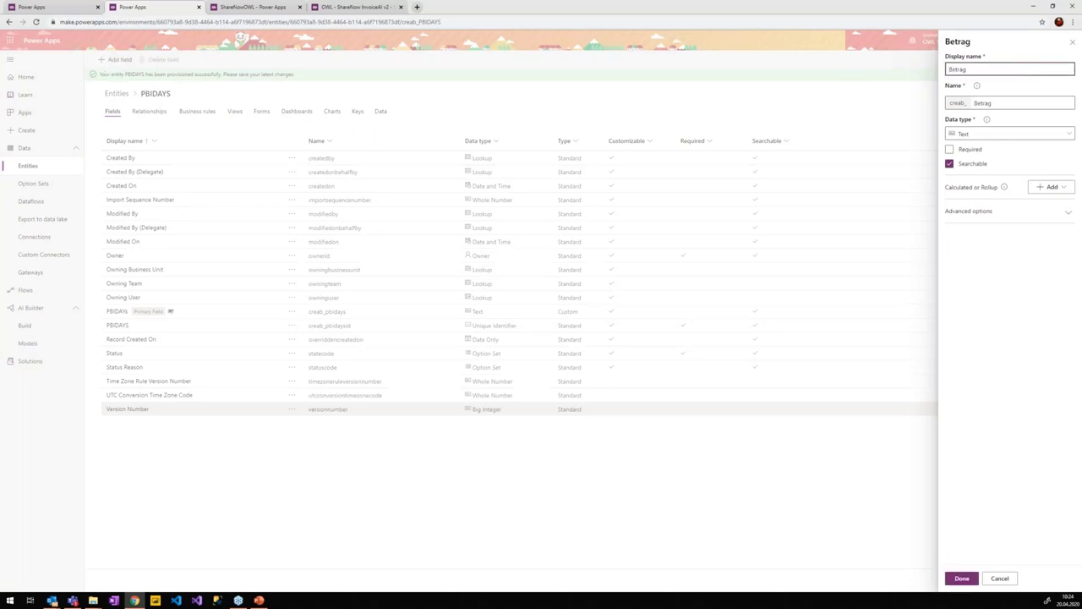
{"action": "left_click", "coordinate": [972, 137]}
{"action": "left_click", "coordinate": [981, 139]}
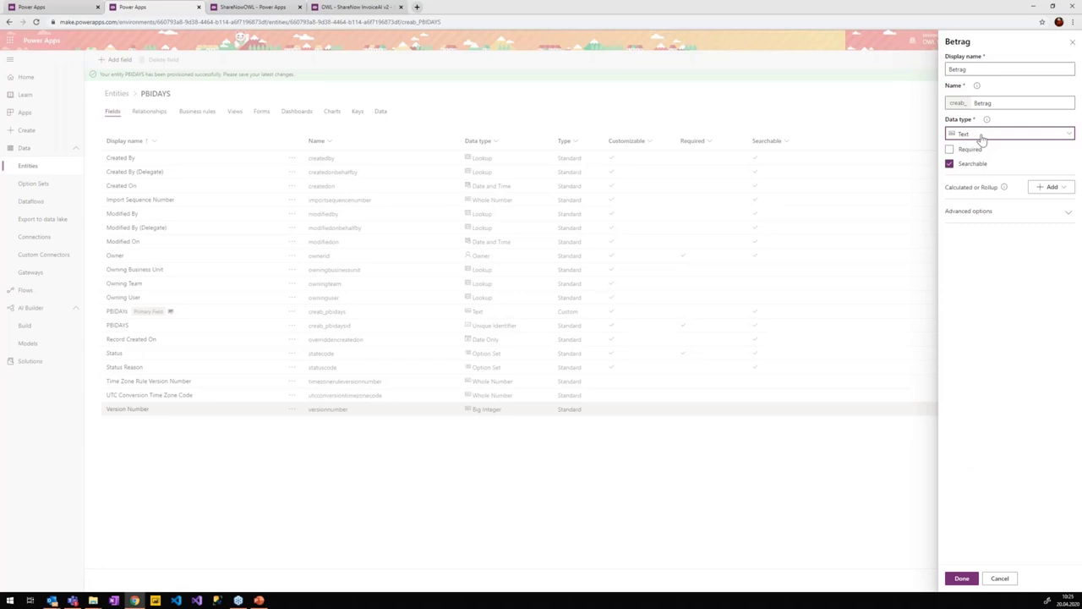
{"action": "left_click", "coordinate": [981, 138]}
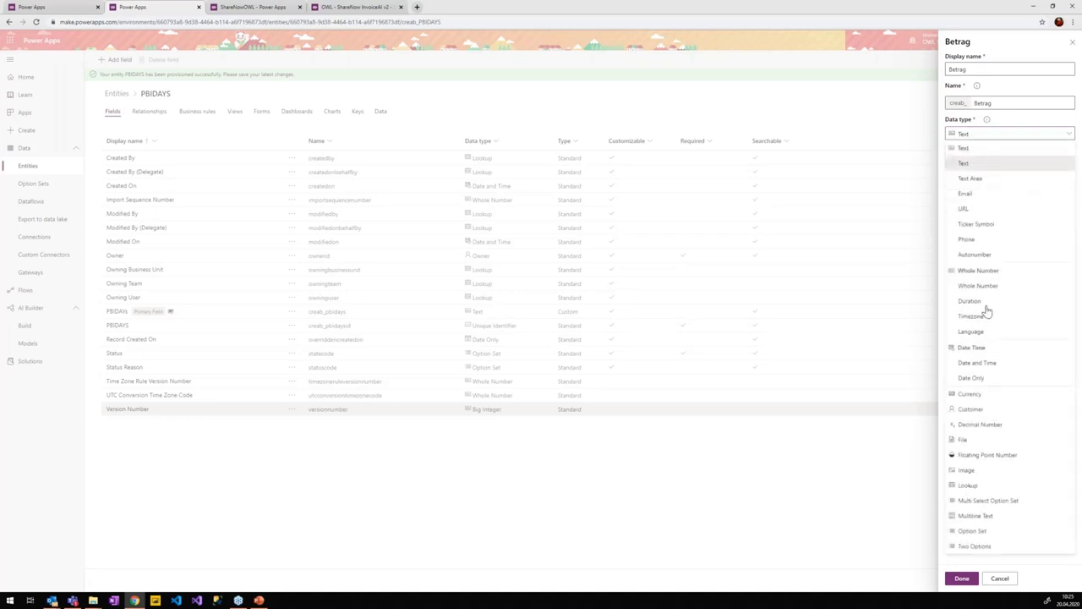
{"action": "left_click", "coordinate": [996, 135]}
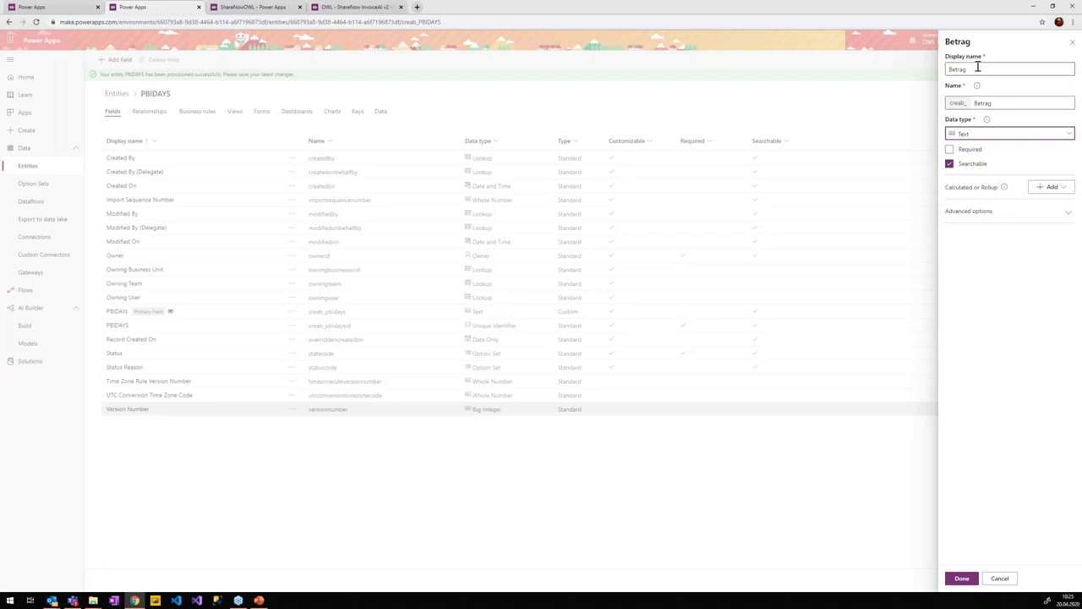
{"action": "left_click", "coordinate": [961, 578]}
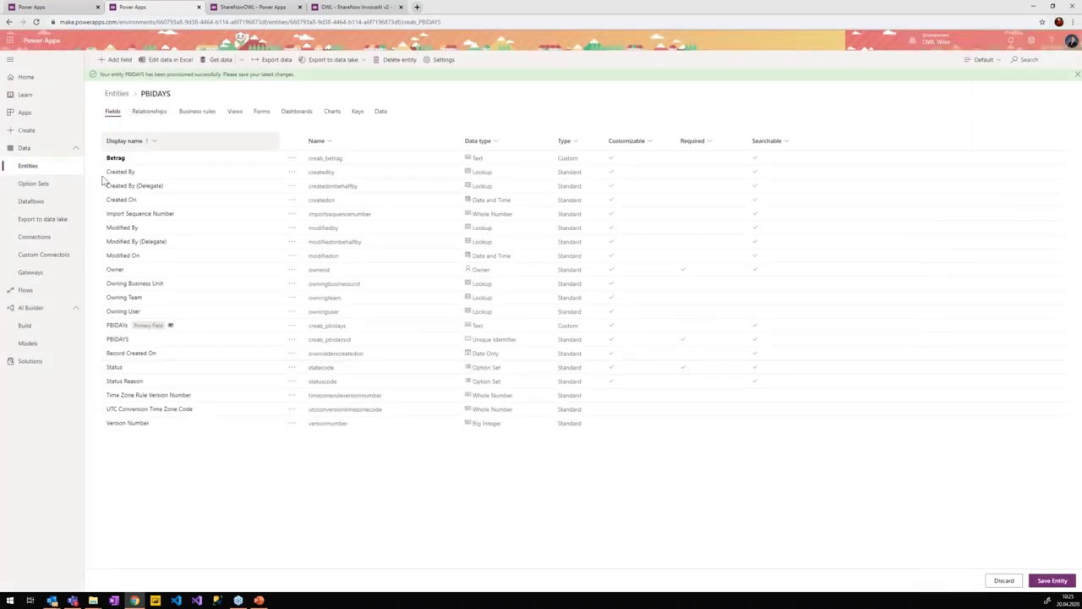
{"action": "left_click", "coordinate": [214, 161]}
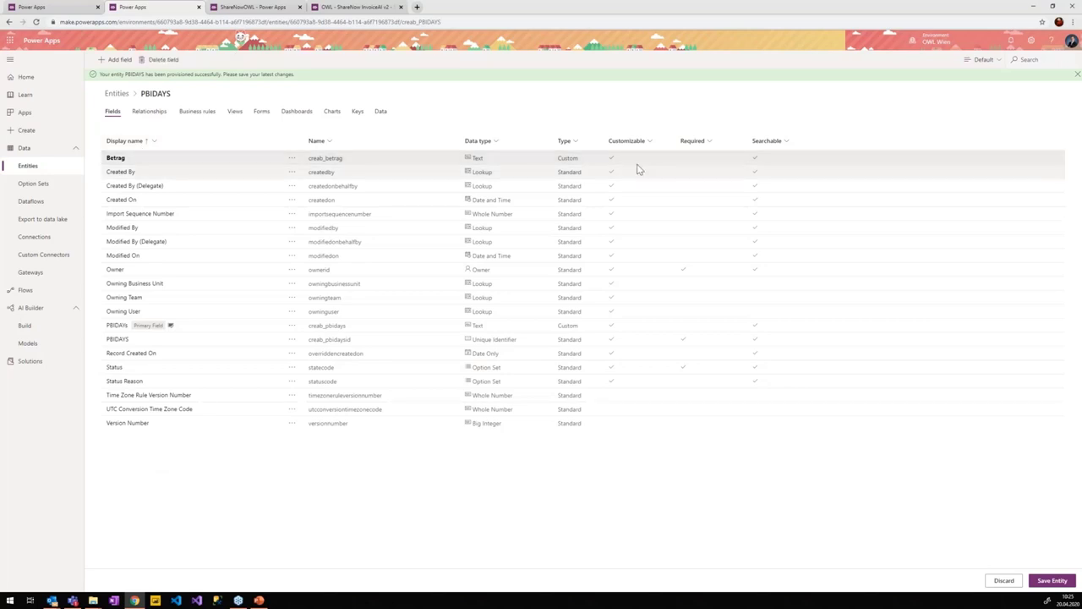
{"action": "left_click", "coordinate": [575, 141]}
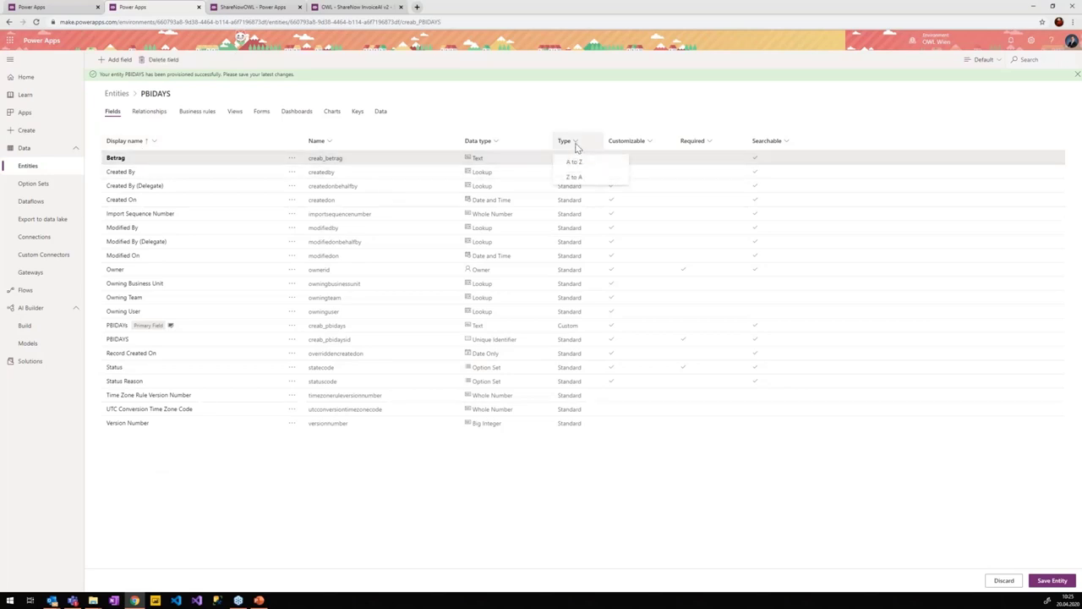
{"action": "left_click", "coordinate": [575, 153]}
- Add another text field to the entity with the display name Datum
{"action": "left_click", "coordinate": [119, 60]}
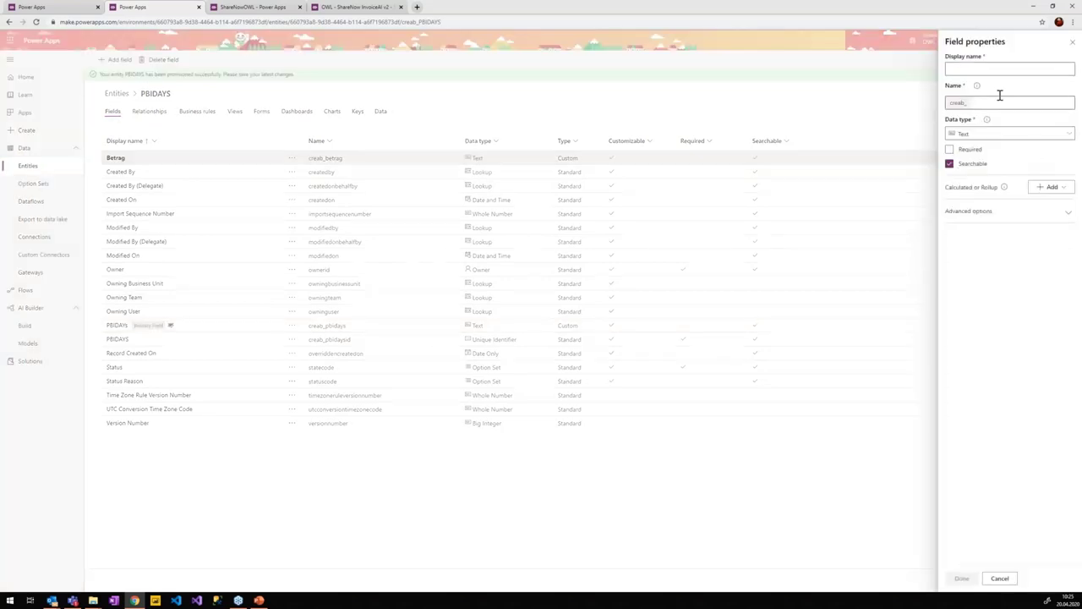
{"action": "left_click", "coordinate": [961, 70]}
{"action": "type", "text": "DAt7m"}
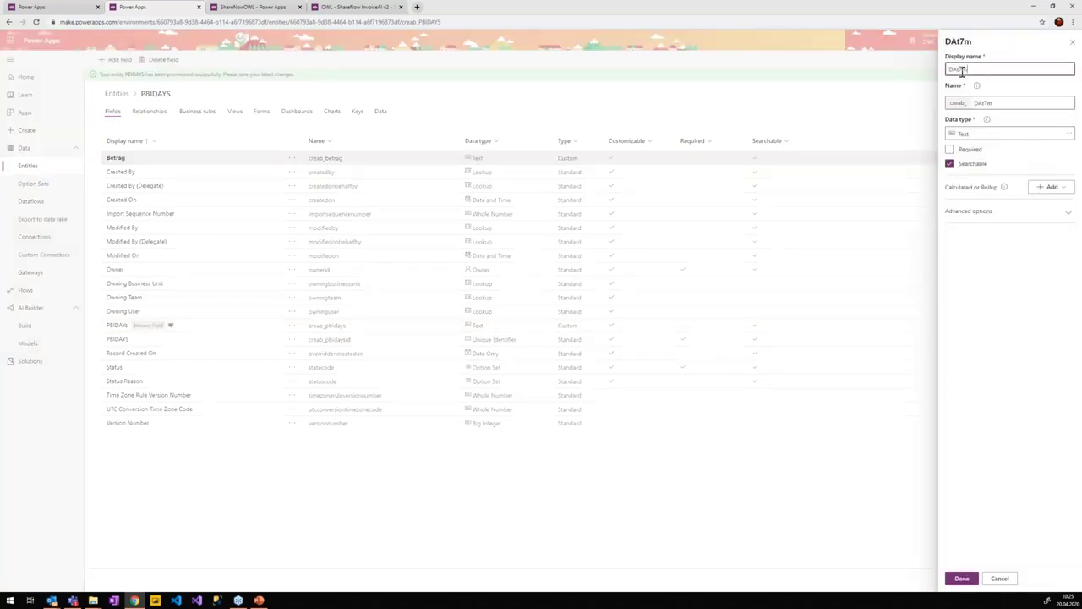
{"action": "key", "text": "BackSpace"}
{"action": "key", "text": "BackSpace"}
{"action": "key", "text": "BackSpace"}
{"action": "type", "text": "atum"}
{"action": "left_click", "coordinate": [963, 578]}
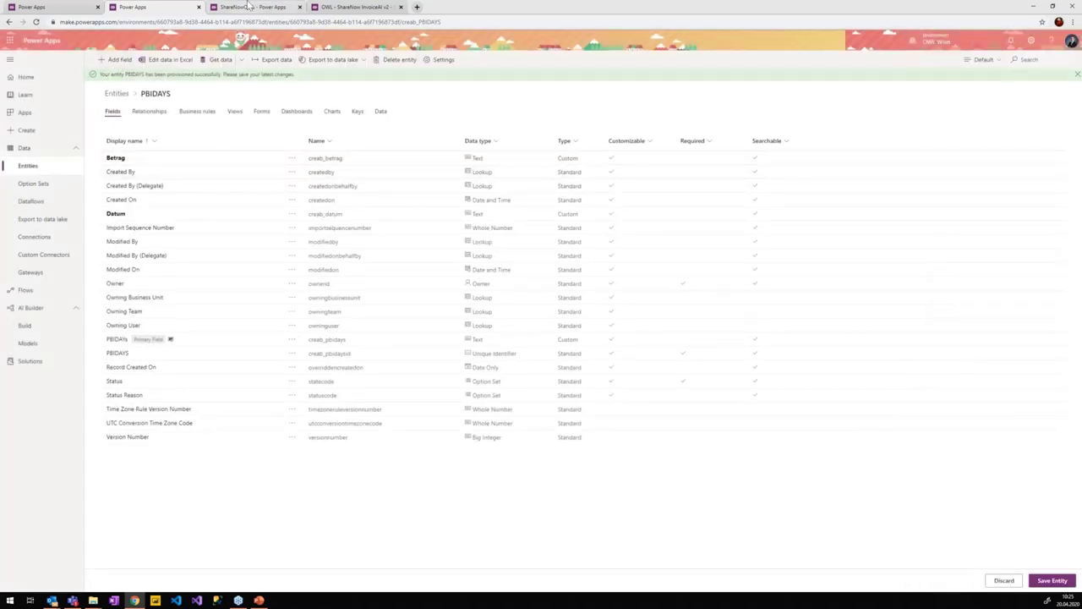
- Check the AI model's selected fields and add the matching text field Rechnungsnummer to the PBIDAYS entity
{"action": "left_click", "coordinate": [246, 7]}
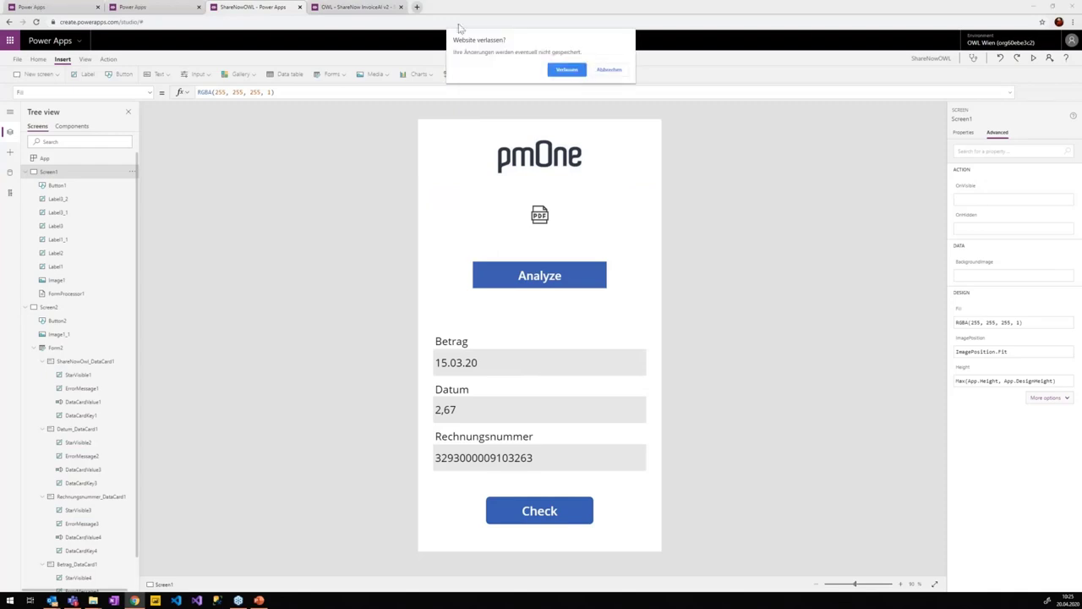
{"action": "left_click", "coordinate": [612, 74]}
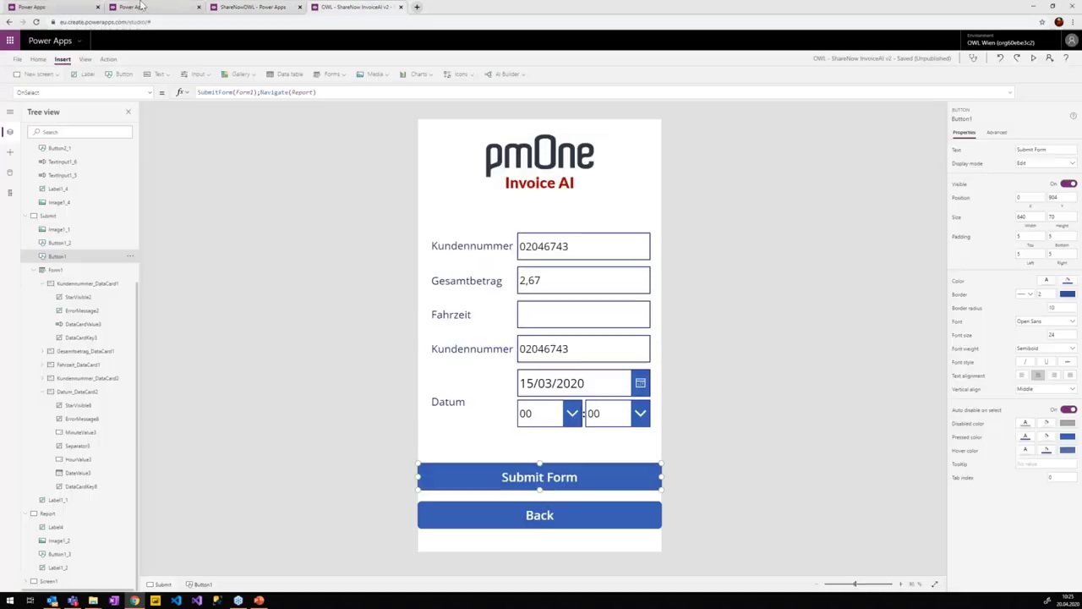
{"action": "left_click", "coordinate": [35, 6]}
{"action": "left_click", "coordinate": [35, 7]}
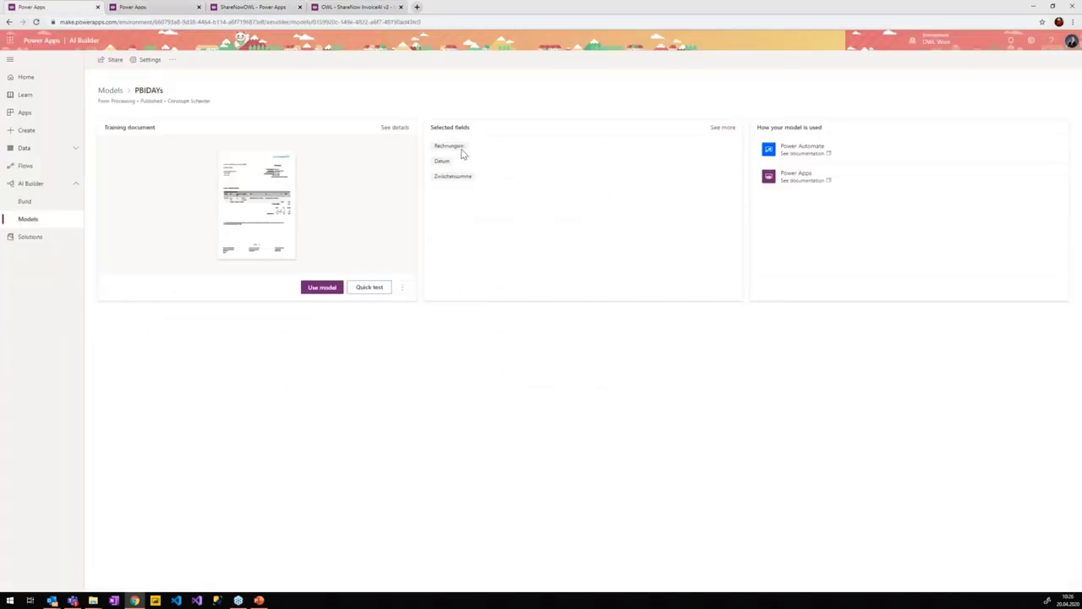
{"action": "left_click", "coordinate": [129, 7]}
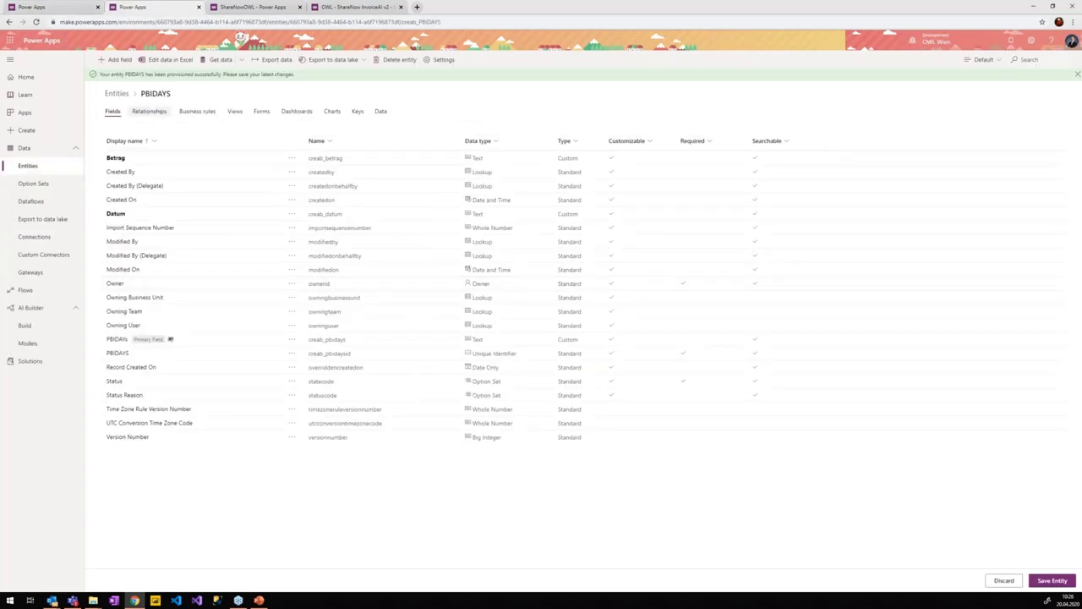
{"action": "left_click", "coordinate": [988, 71]}
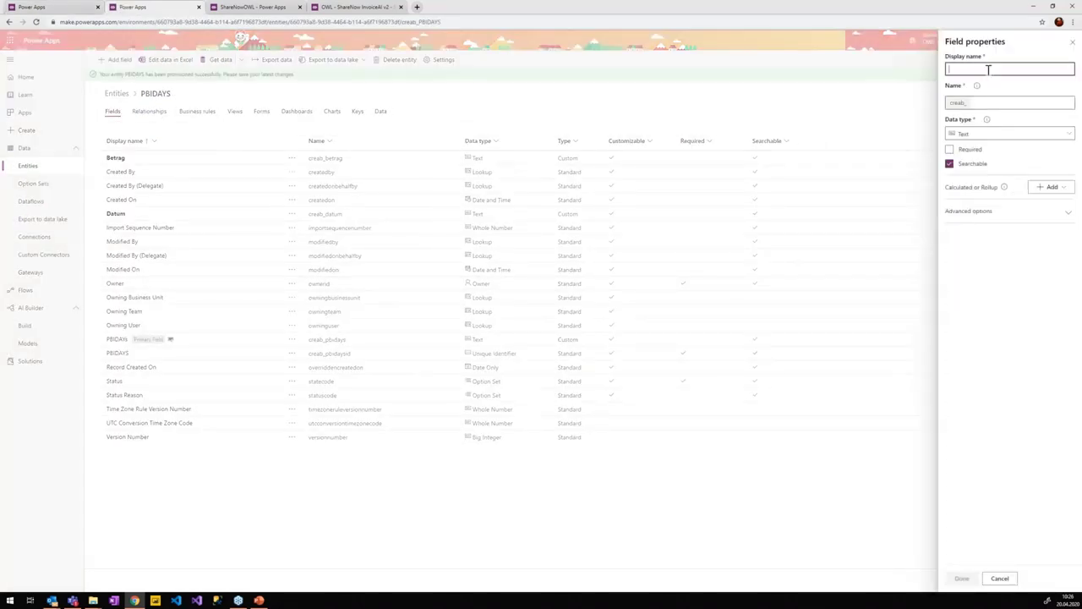
{"action": "type", "text": "Rechnungs"}
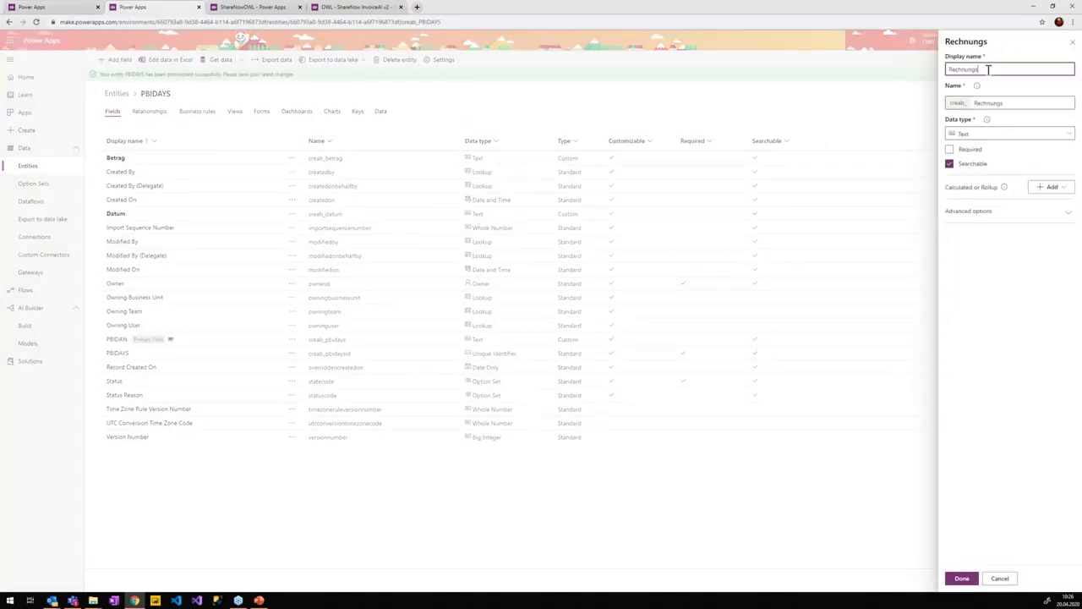
{"action": "type", "text": "nummer"}
{"action": "left_click", "coordinate": [962, 578]}
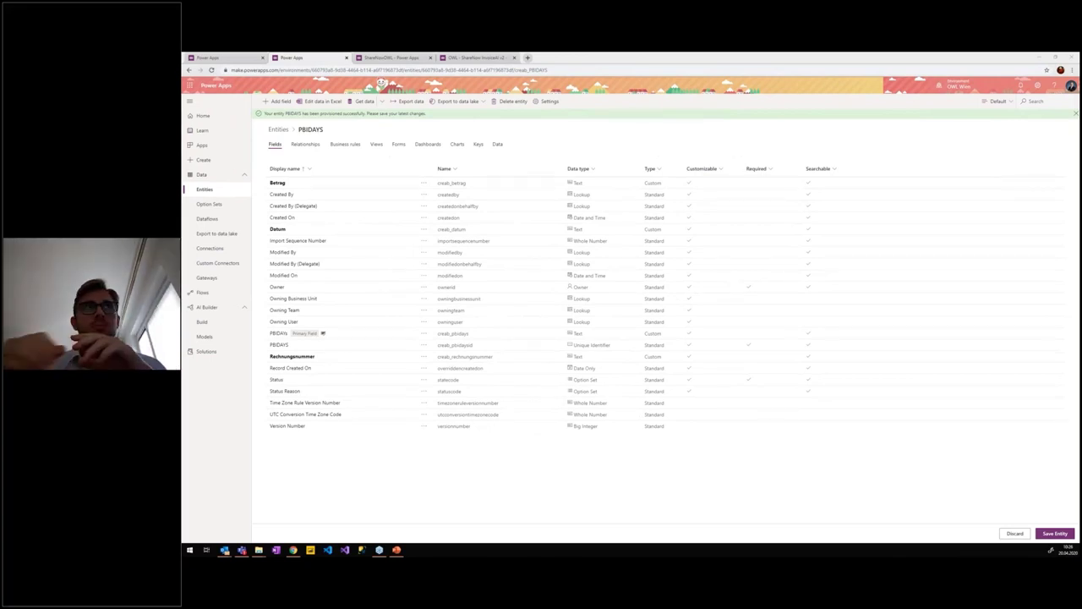
- Show the four-step invoice handling slide in PowerPoint, return to Power Apps in the browser, and save the PBIDAYS entity with its new fields
{"action": "left_click", "coordinate": [396, 551]}
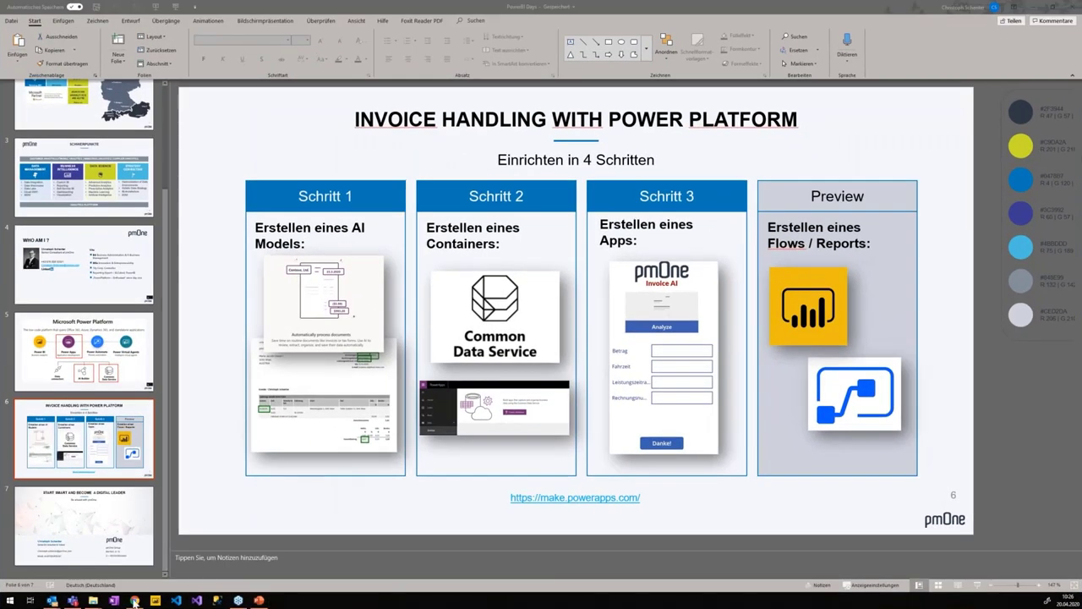
{"action": "left_click", "coordinate": [133, 600]}
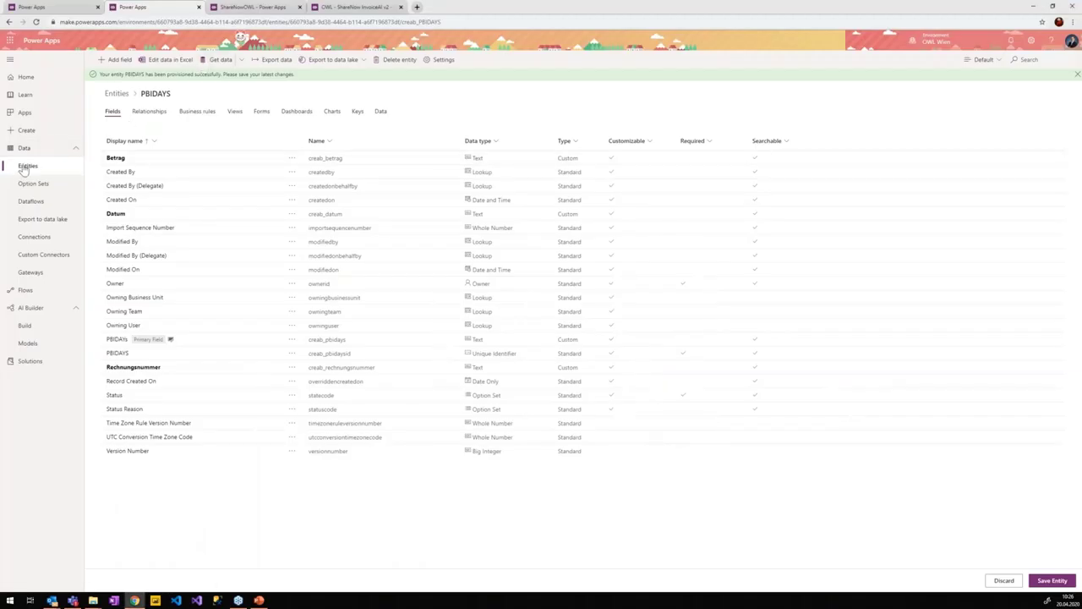
{"action": "left_click", "coordinate": [27, 166]}
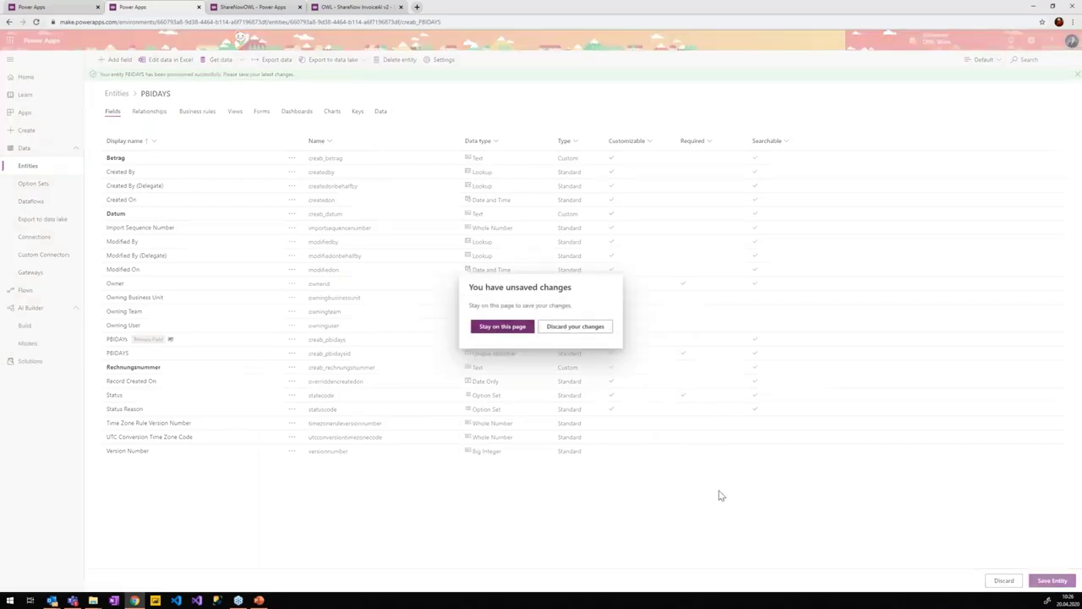
{"action": "left_click", "coordinate": [498, 330]}
{"action": "left_click", "coordinate": [1052, 580]}
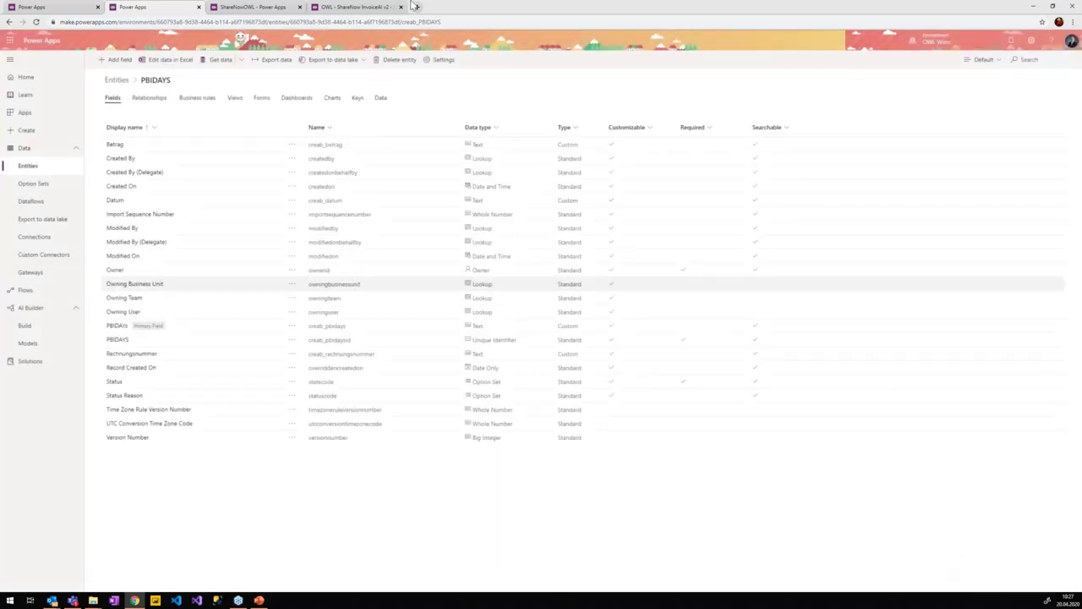
- Look at the existing ShareNowOWL app and at the options for creating a new app
{"action": "left_click", "coordinate": [253, 6]}
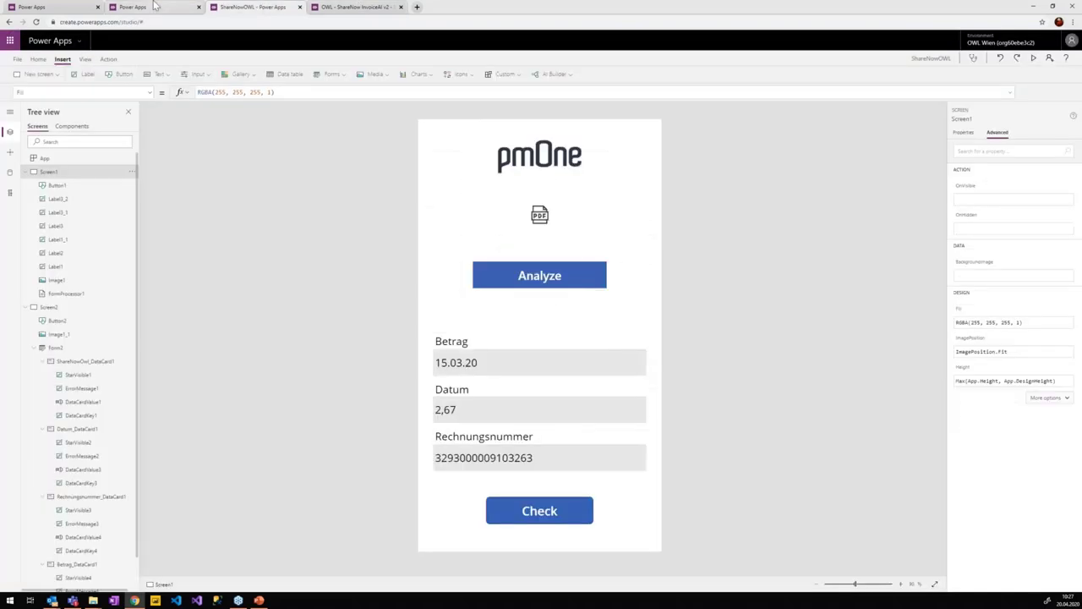
{"action": "left_click", "coordinate": [148, 6]}
{"action": "left_click", "coordinate": [42, 150]}
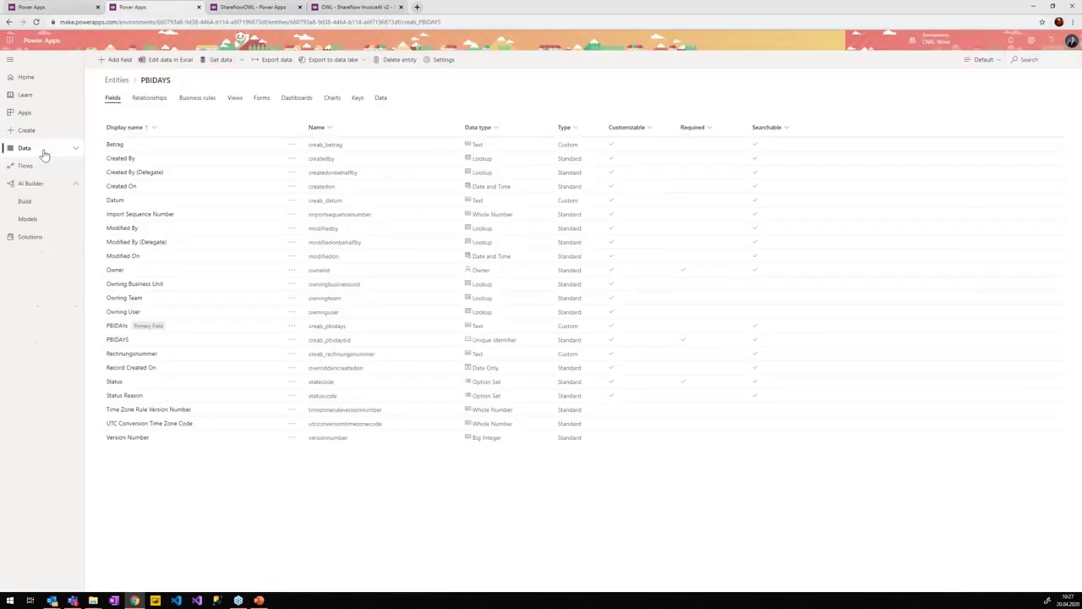
{"action": "left_click", "coordinate": [41, 131]}
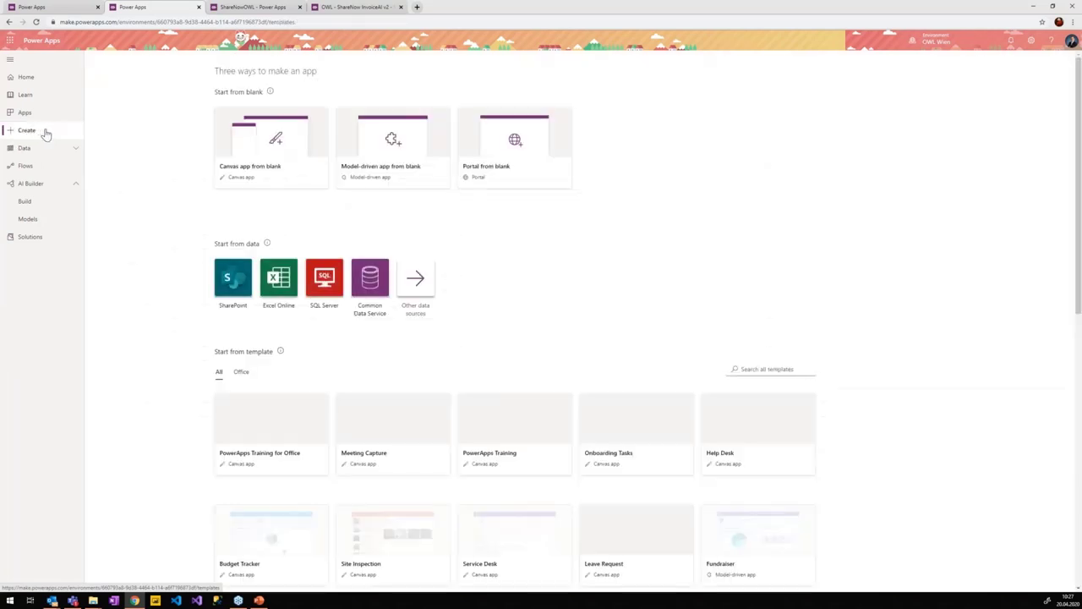
- Create a new canvas app from the published PBIDAYs AI Builder model
{"action": "left_click", "coordinate": [31, 7]}
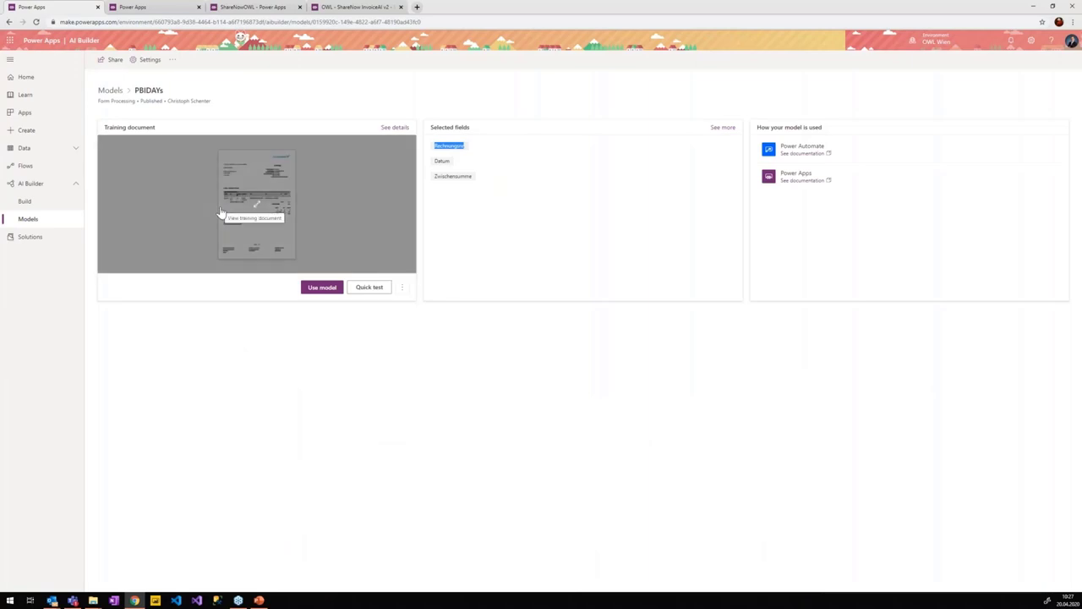
{"action": "left_click", "coordinate": [321, 287]}
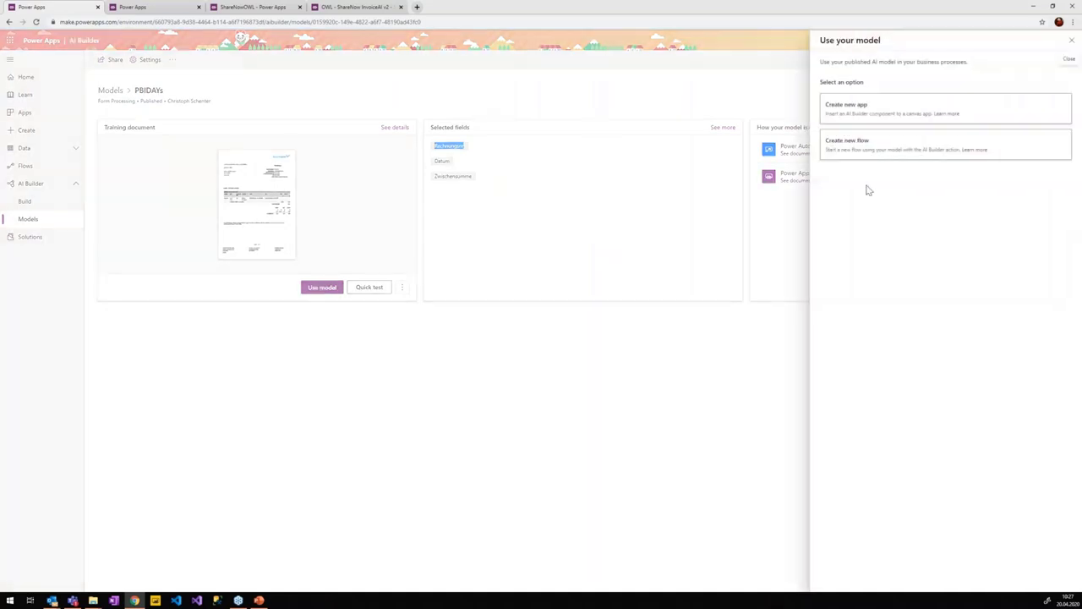
{"action": "left_click", "coordinate": [879, 119]}
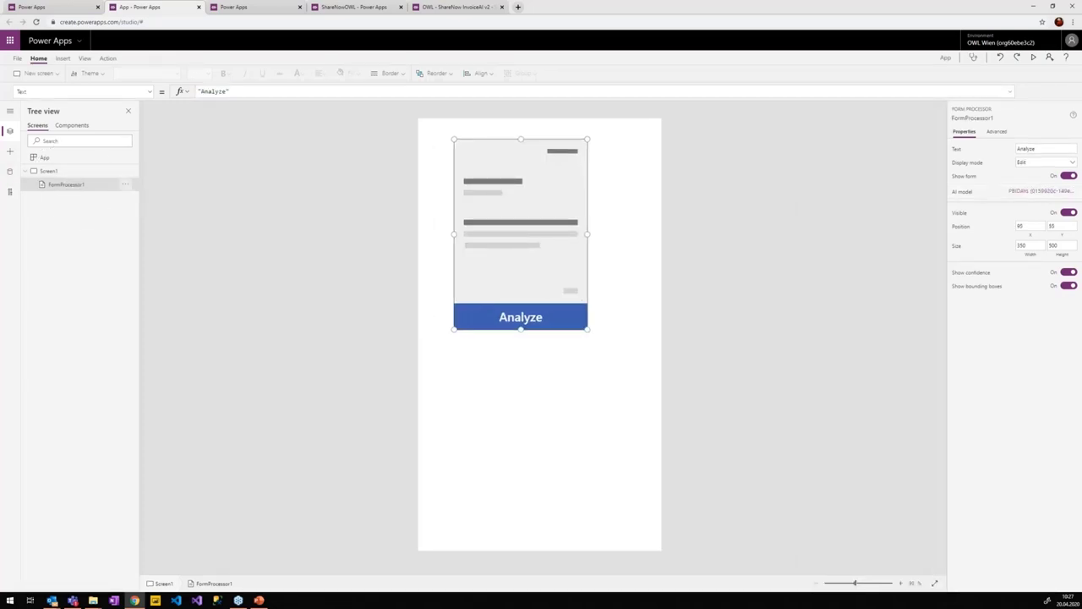
- Move the form processor down to about X 95, Y 120 and widen it to about 411
{"action": "left_click_drag", "start_coordinate": [532, 225], "coordinate": [612, 261]}
{"action": "left_click", "coordinate": [563, 359]}
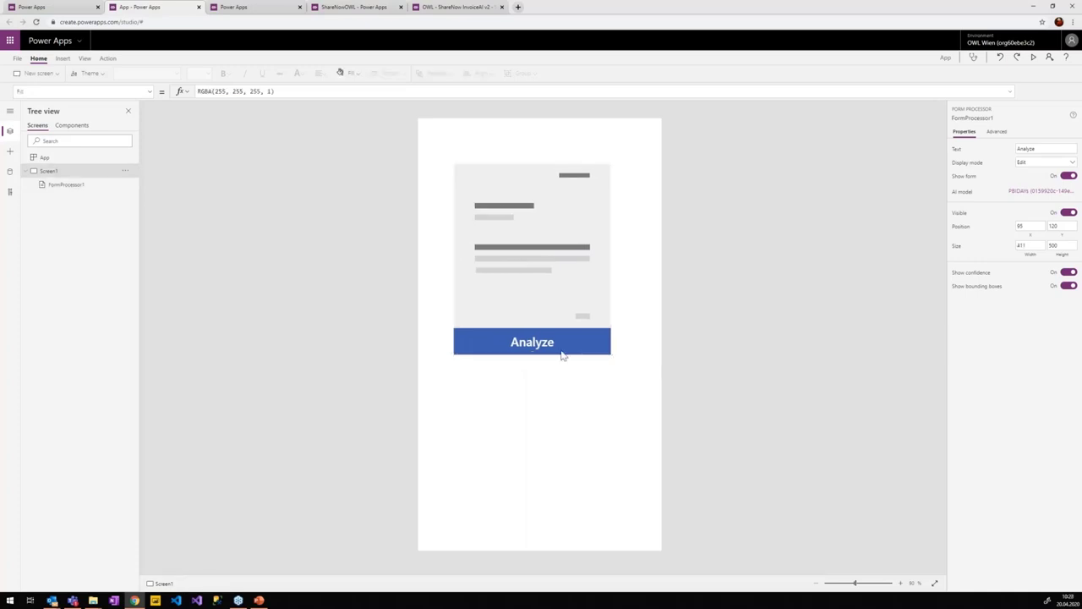
{"action": "left_click", "coordinate": [575, 343]}
{"action": "left_click", "coordinate": [690, 323]}
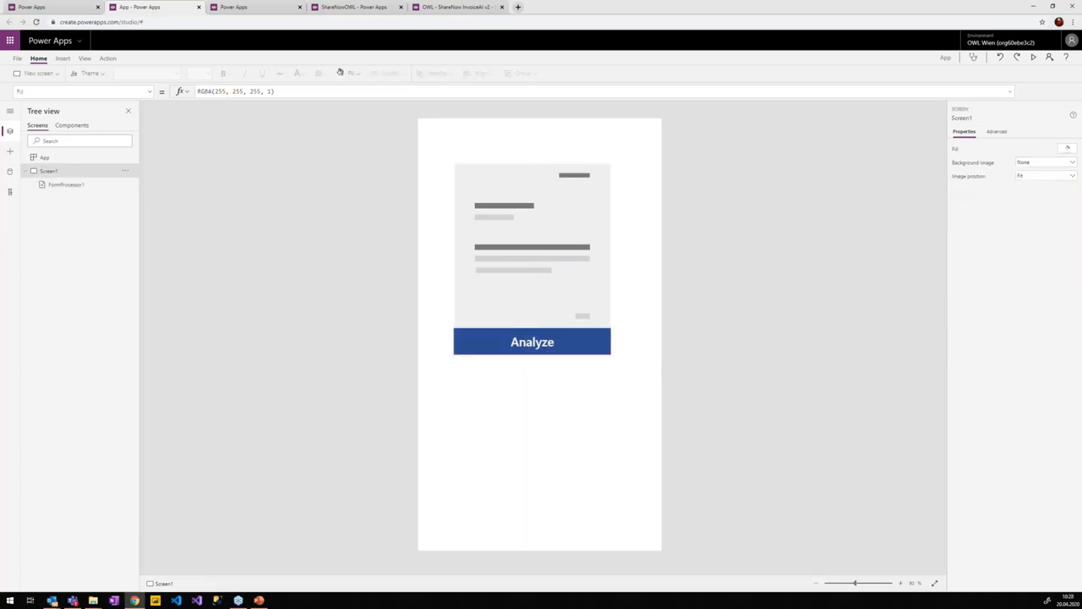
{"action": "left_click", "coordinate": [533, 348]}
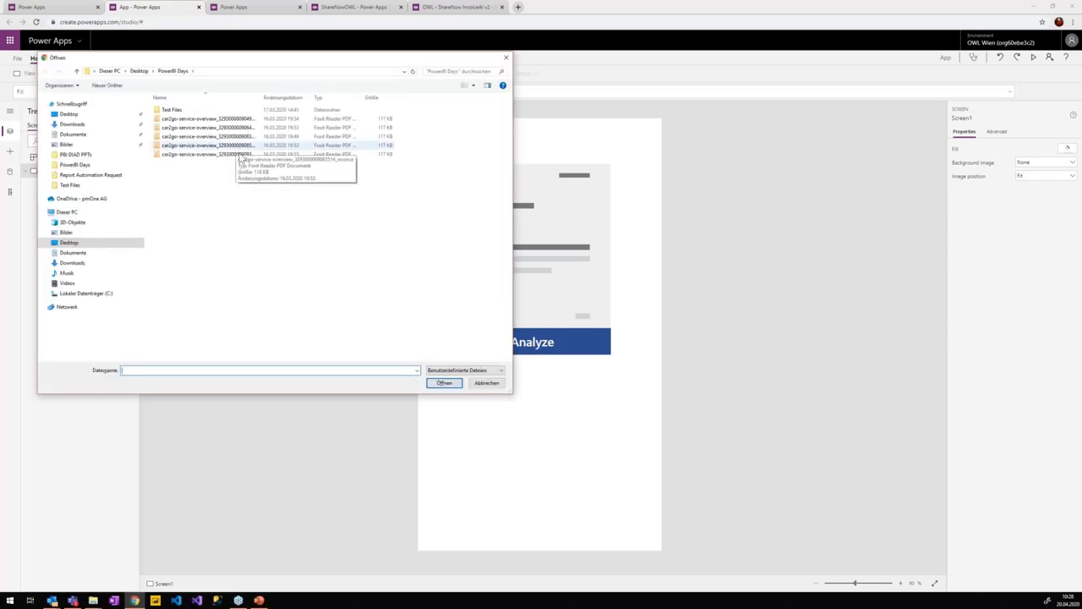
{"action": "left_click", "coordinate": [487, 383]}
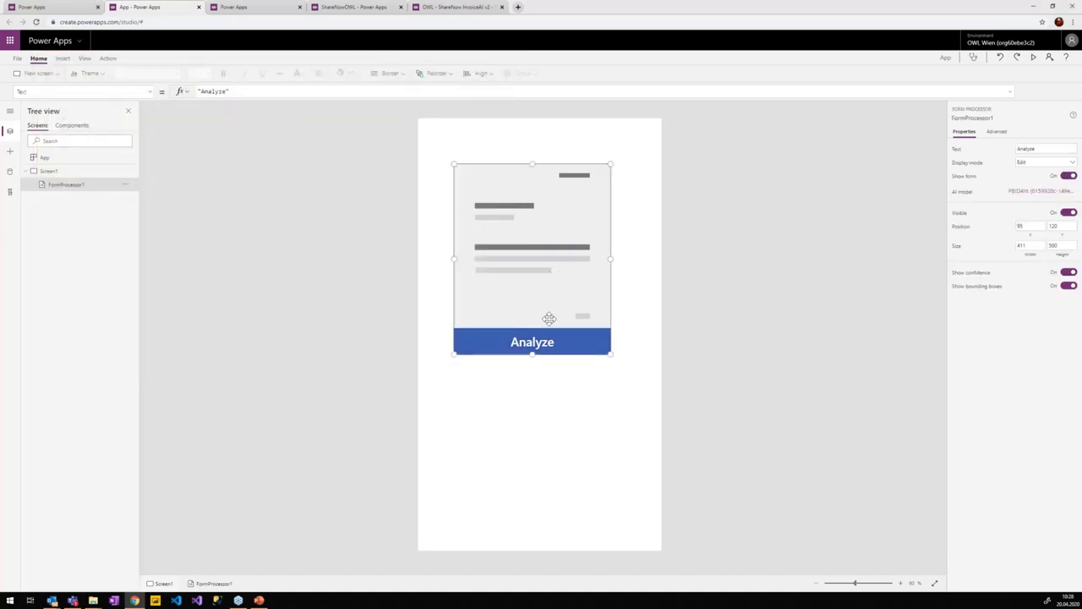
{"action": "left_click", "coordinate": [571, 377]}
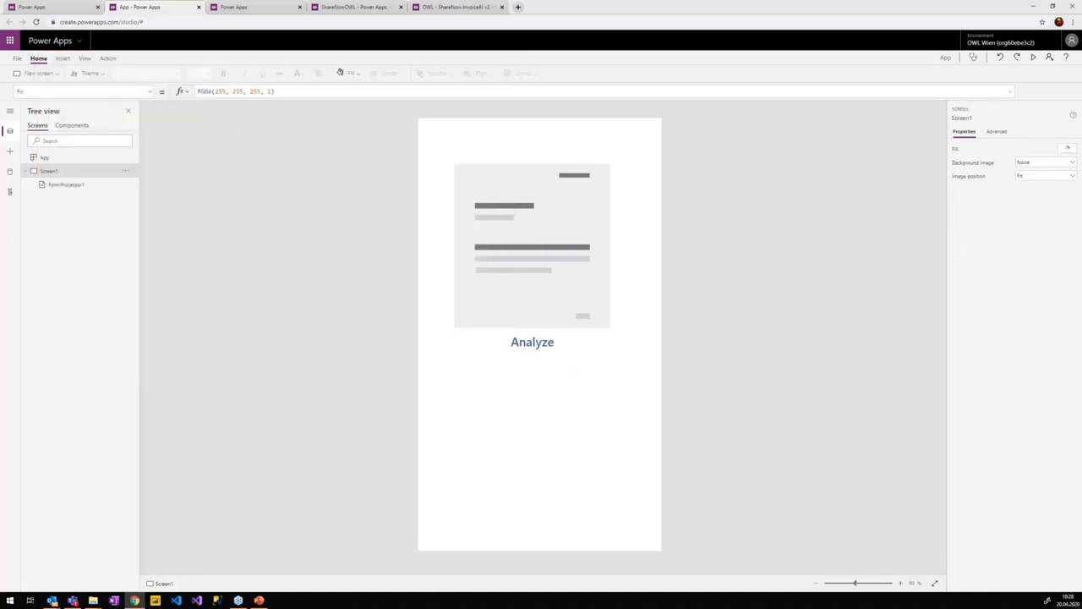
{"action": "left_click", "coordinate": [580, 347], "text": "alt"}
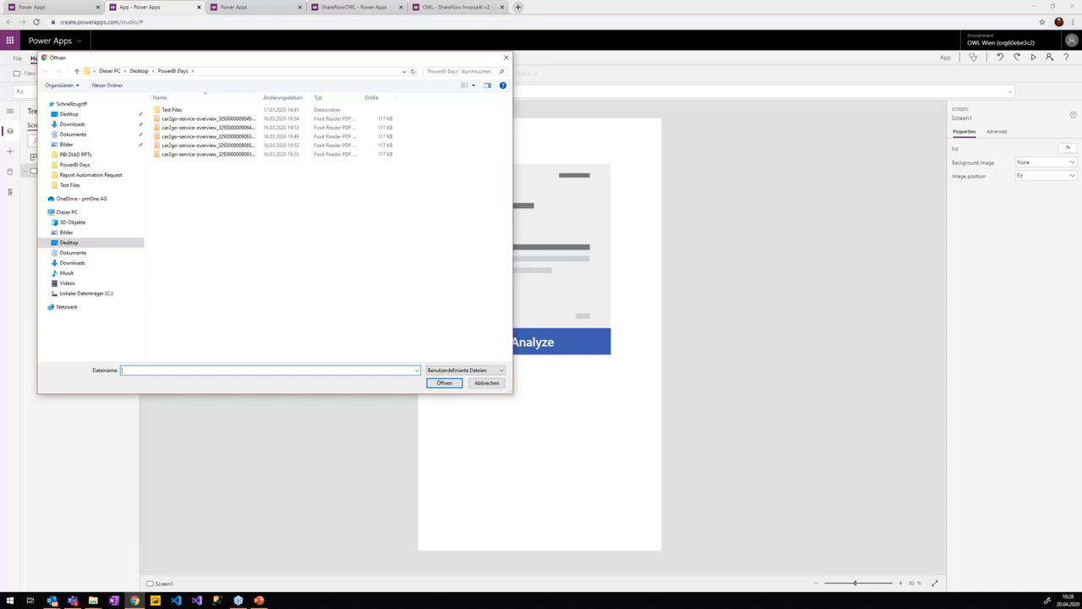
{"action": "left_click", "coordinate": [484, 382]}
{"action": "left_click", "coordinate": [804, 319]}
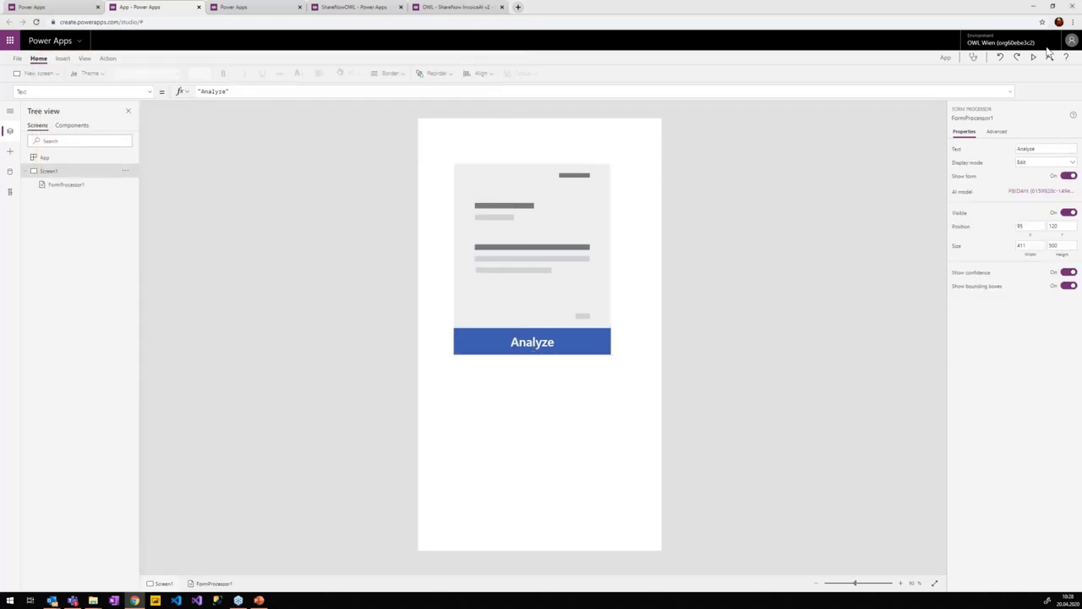
- Preview the app, analyze the car2go invoice PDF from the Test Files folder with the form processor, and close the preview
{"action": "left_click", "coordinate": [1033, 57]}
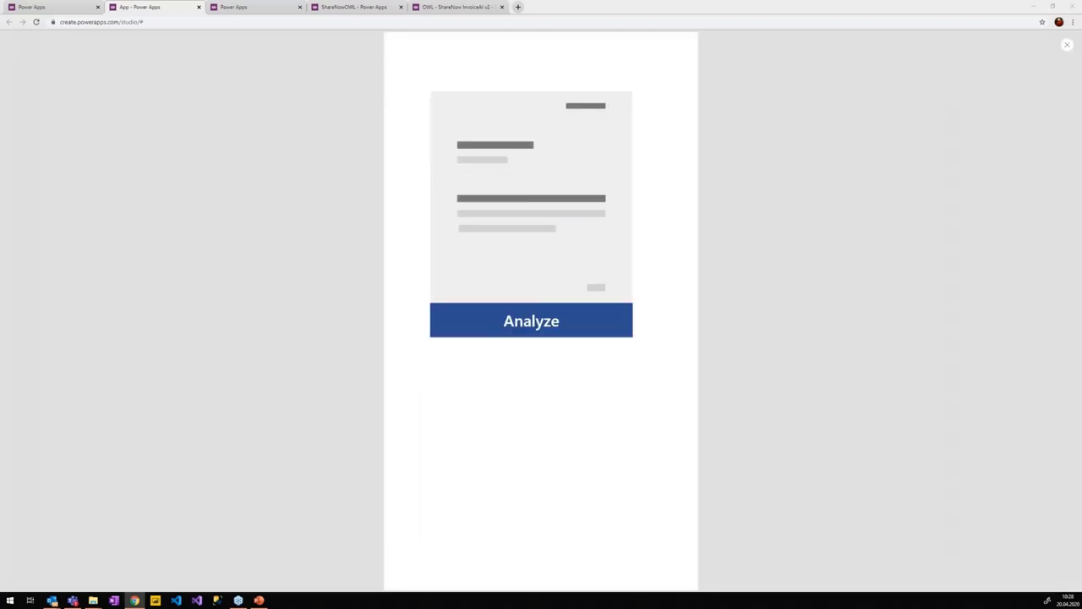
{"action": "left_click", "coordinate": [575, 318]}
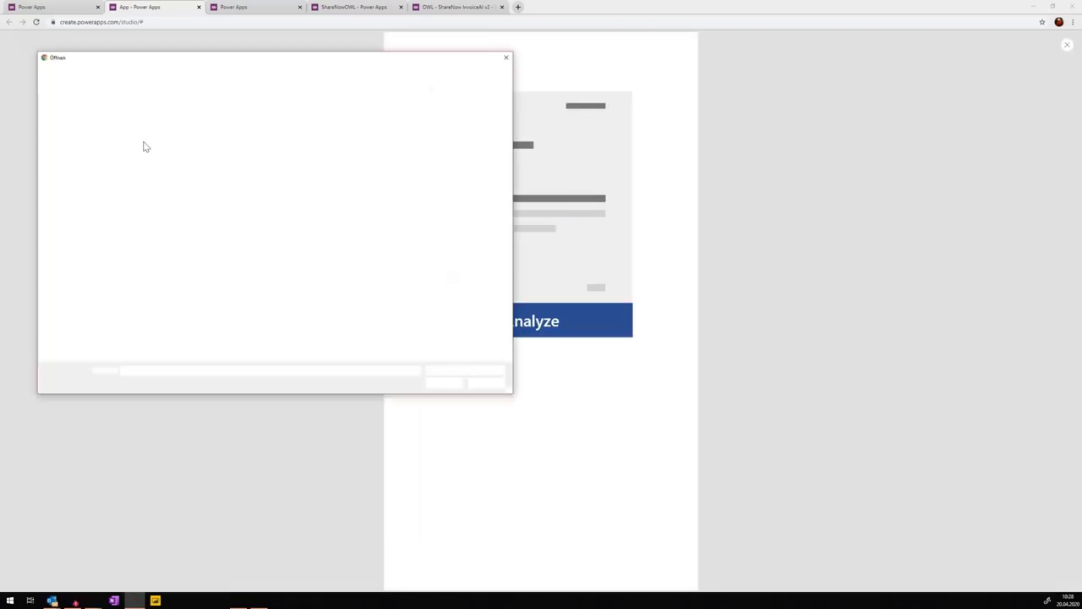
{"action": "double_click", "coordinate": [179, 111]}
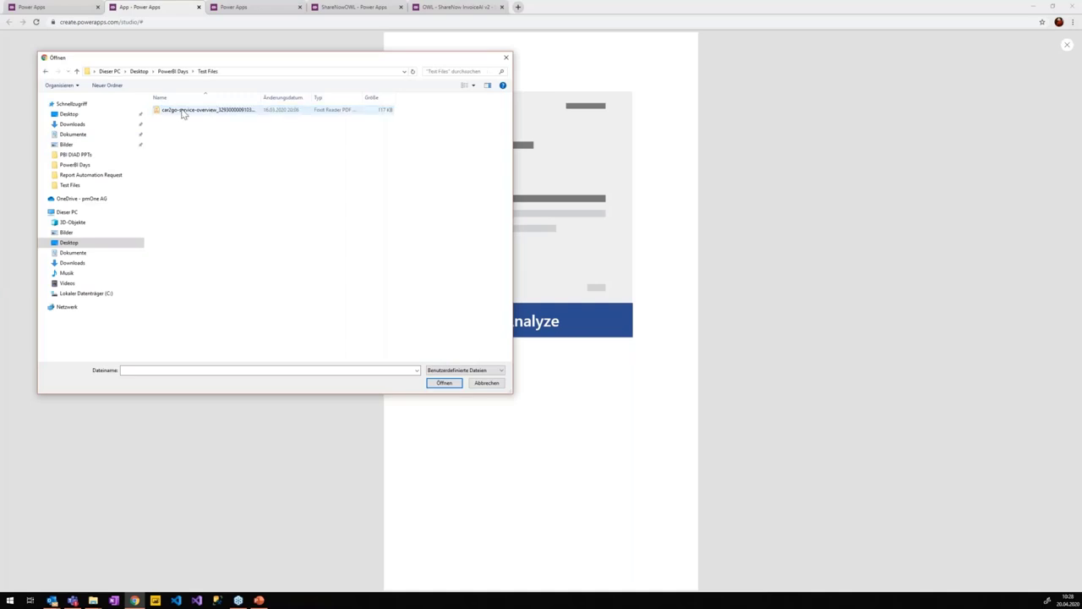
{"action": "double_click", "coordinate": [183, 113]}
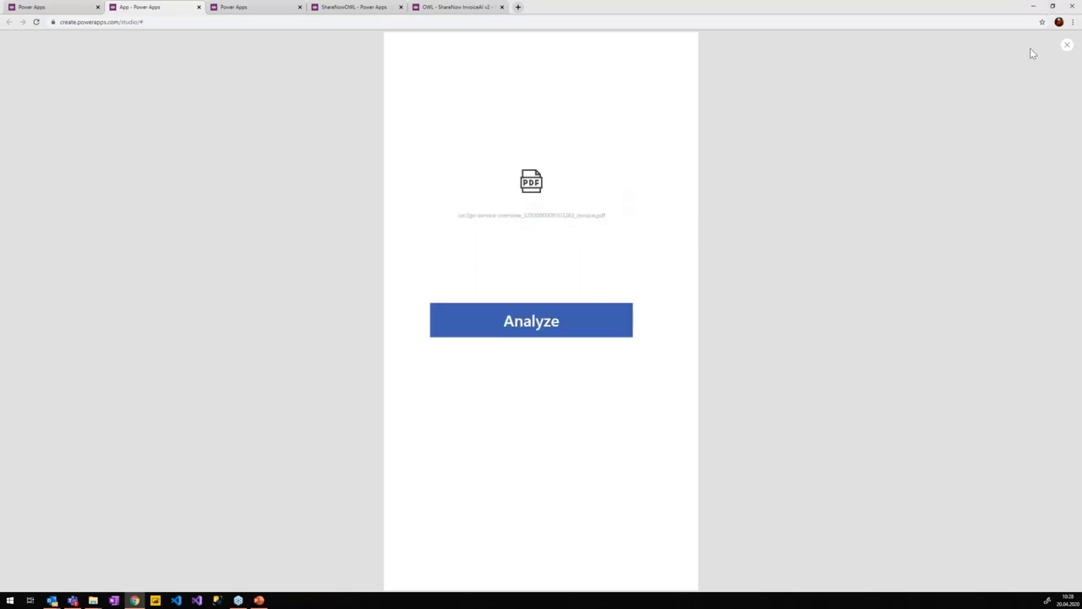
{"action": "left_click", "coordinate": [1067, 45]}
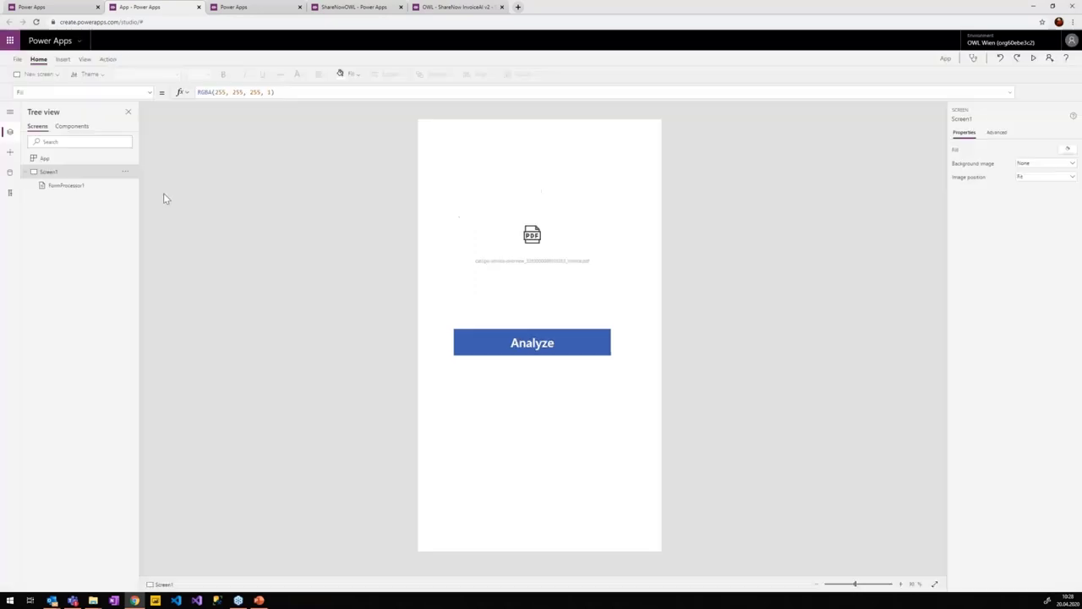
- Stretch the form processor across the full 640 screen width at about 345 high, and move it down to about Y 275
{"action": "left_click_drag", "start_coordinate": [550, 245], "coordinate": [561, 275]}
{"action": "left_click_drag", "start_coordinate": [623, 376], "coordinate": [665, 328]}
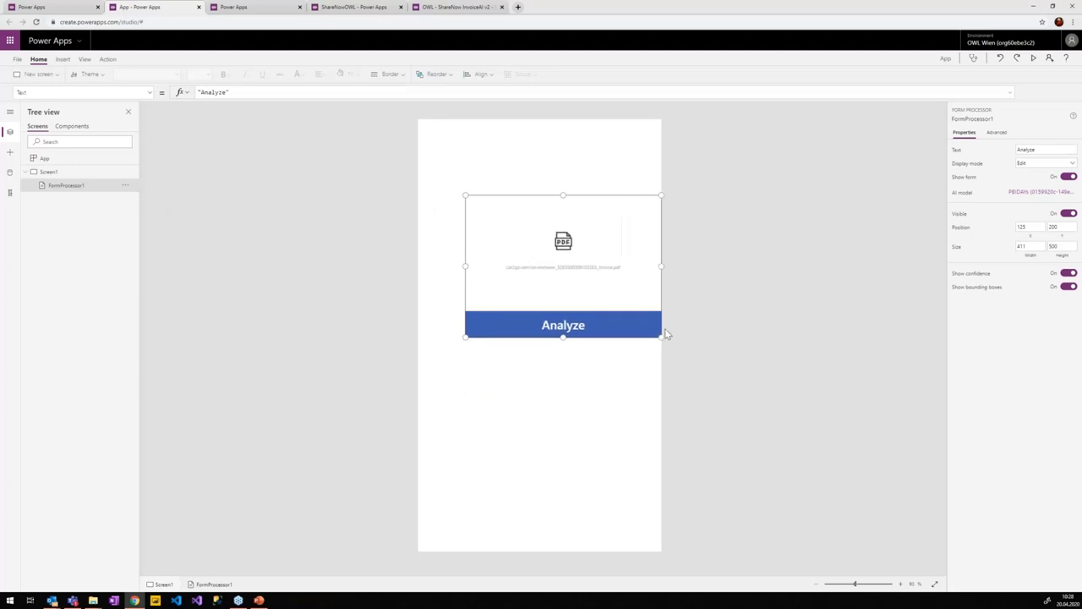
{"action": "left_click_drag", "start_coordinate": [459, 262], "coordinate": [401, 262]}
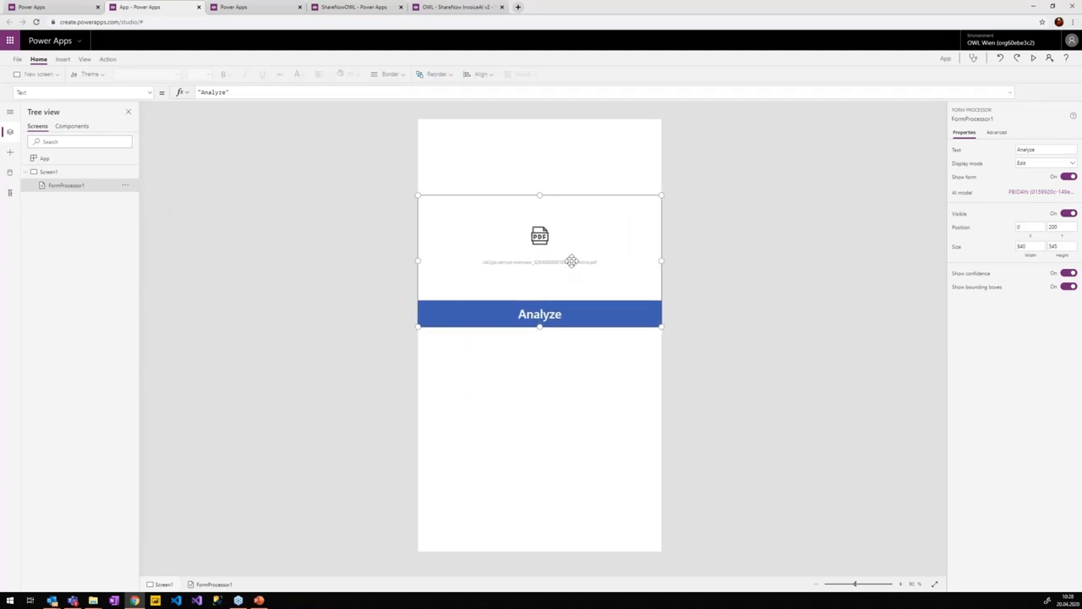
{"action": "left_click", "coordinate": [274, 188]}
{"action": "left_click", "coordinate": [76, 186]}
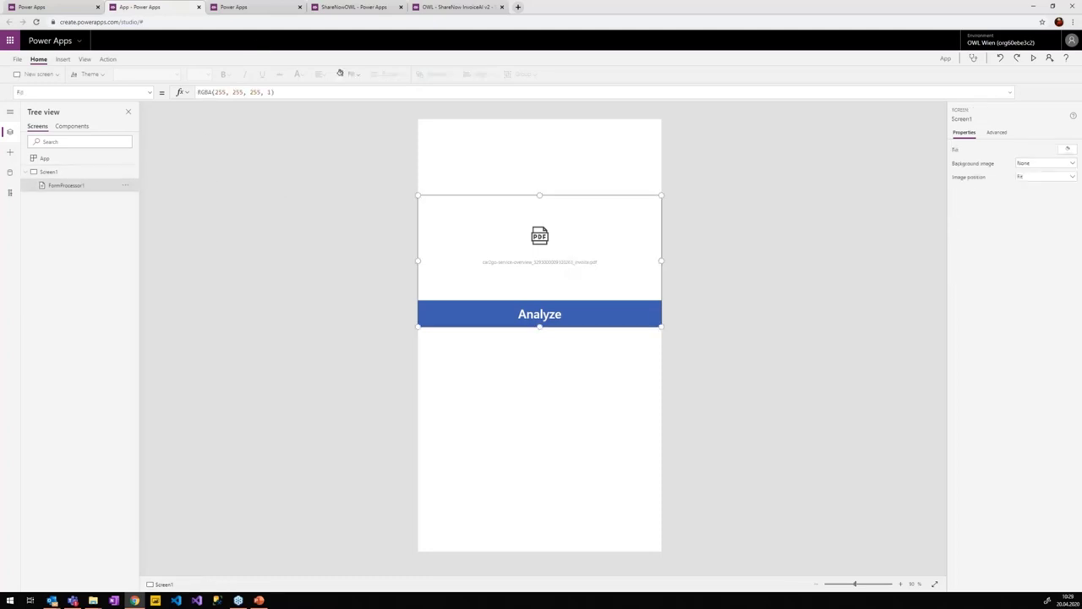
{"action": "left_click", "coordinate": [378, 186]}
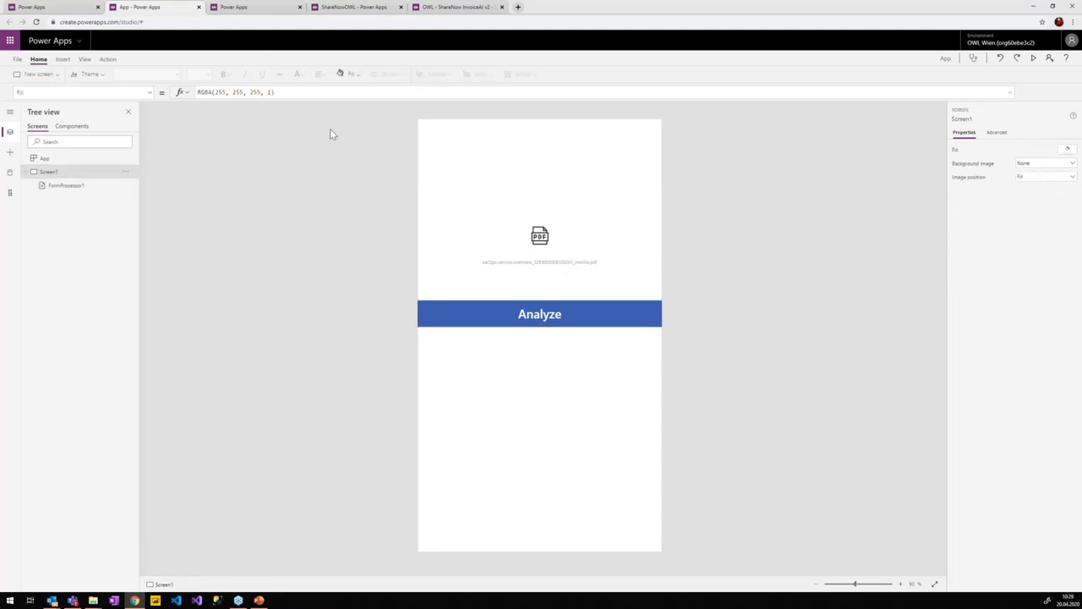
{"action": "left_click", "coordinate": [62, 59]}
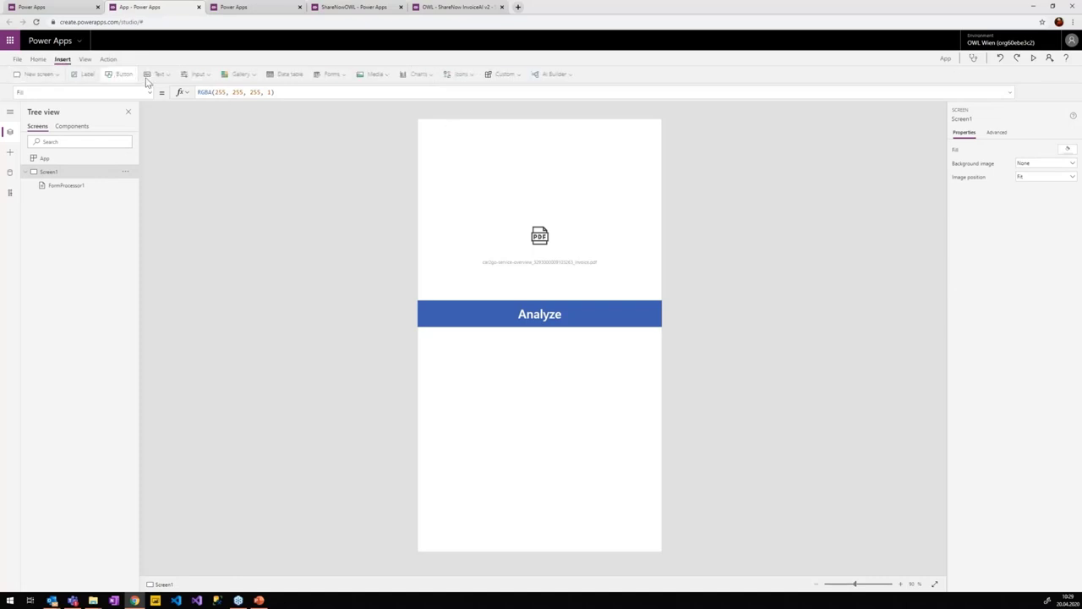
{"action": "left_click", "coordinate": [154, 73]}
{"action": "left_click", "coordinate": [297, 177]}
{"action": "left_click", "coordinate": [575, 248]}
{"action": "left_click_drag", "start_coordinate": [578, 251], "coordinate": [525, 249]}
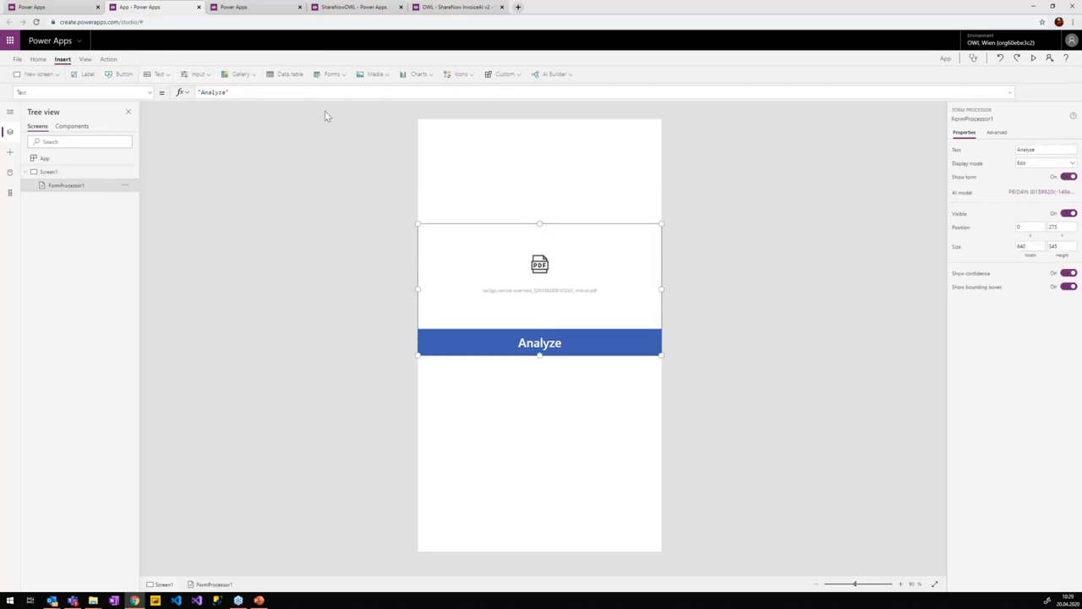
- Insert an image above the form processor, size it to about 640 by 250, and fill it with the pmOne logo file
{"action": "left_click", "coordinate": [374, 76]}
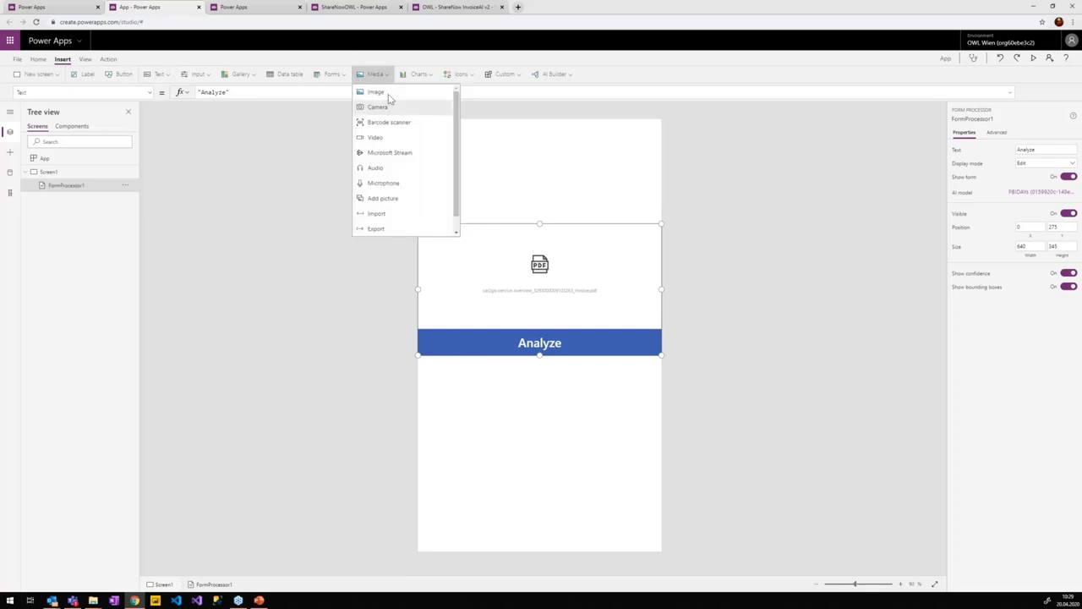
{"action": "left_click", "coordinate": [395, 98]}
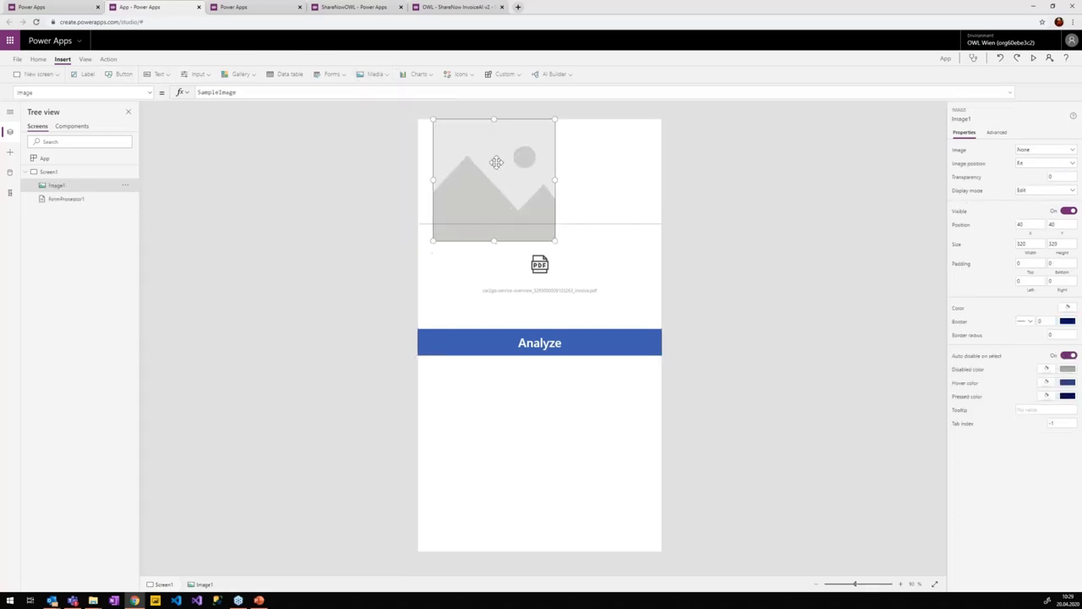
{"action": "left_click_drag", "start_coordinate": [540, 242], "coordinate": [707, 210]}
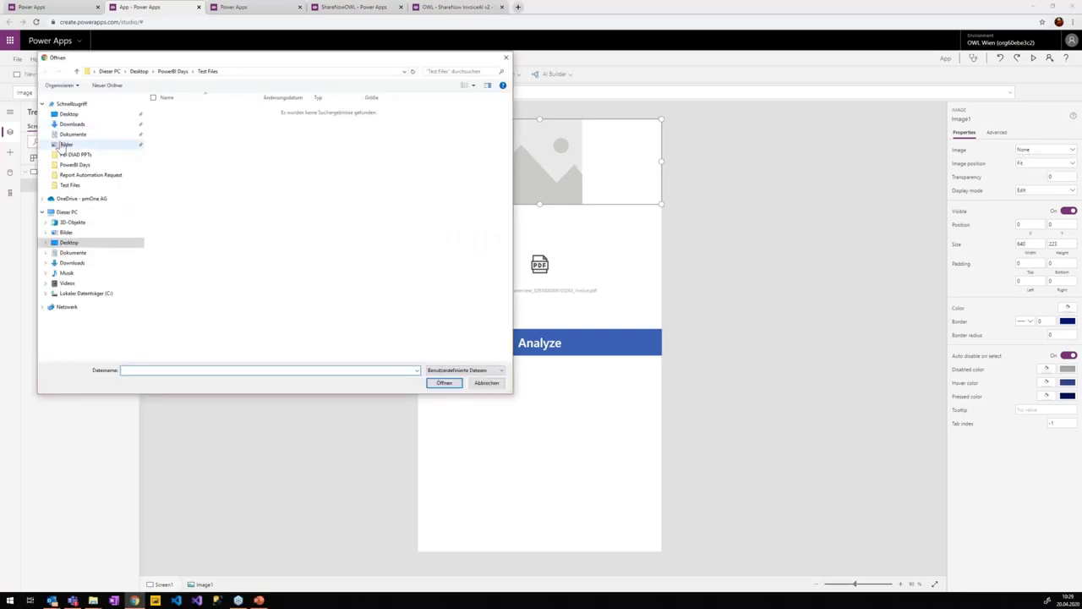
{"action": "double_click", "coordinate": [332, 200]}
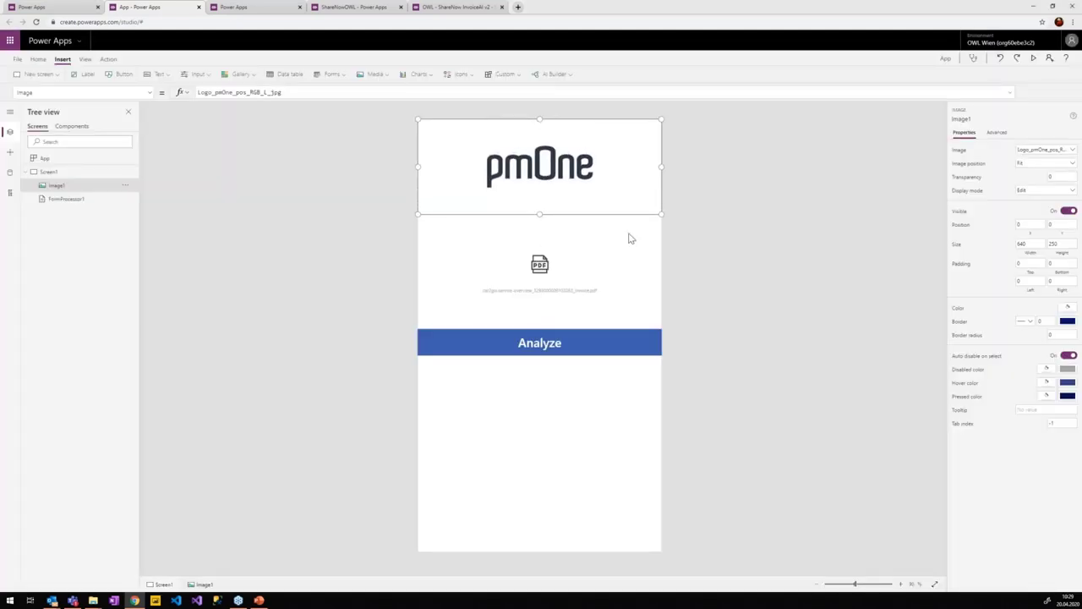
{"action": "left_click", "coordinate": [629, 237]}
{"action": "left_click", "coordinate": [233, 123]}
- Add a label reading "Invoice AI" just below the logo, about 292 wide at about X 345, Y 165
{"action": "left_click", "coordinate": [157, 73]}
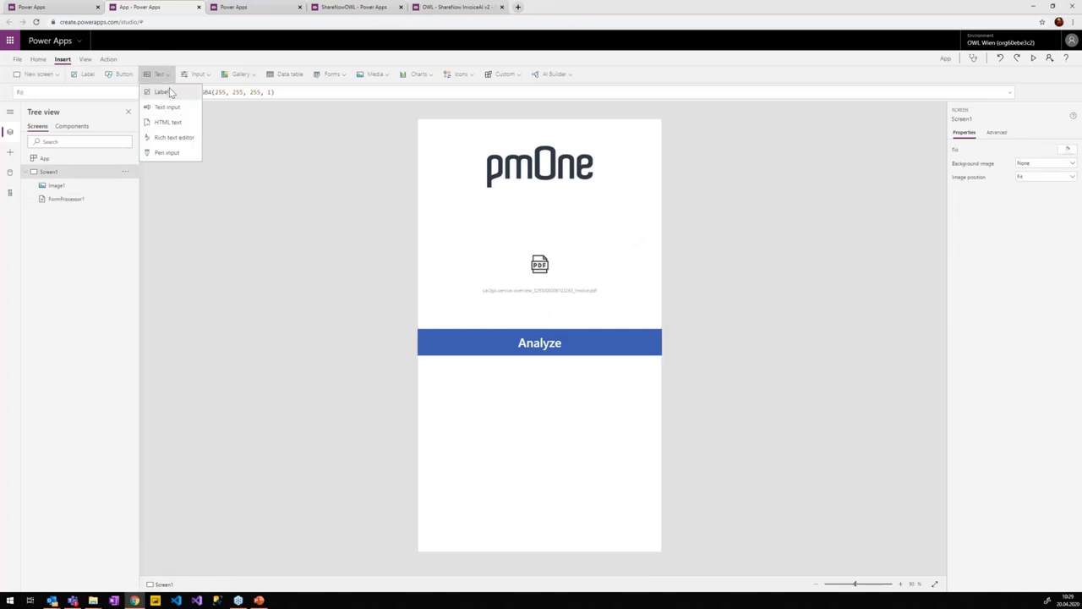
{"action": "left_click", "coordinate": [161, 92]}
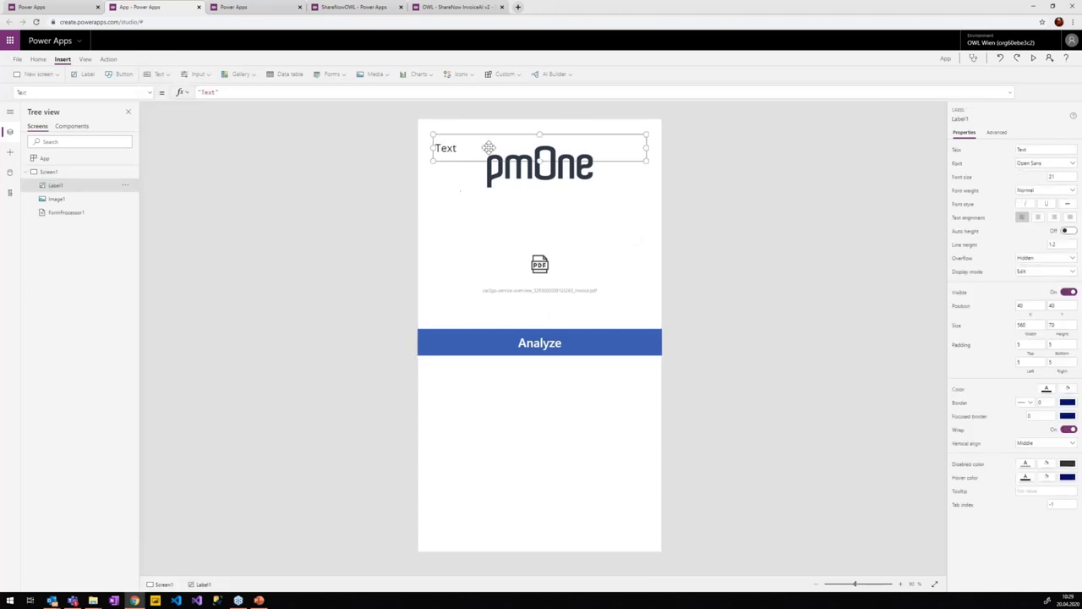
{"action": "left_click_drag", "start_coordinate": [588, 146], "coordinate": [604, 194]}
{"action": "left_click_drag", "start_coordinate": [445, 196], "coordinate": [550, 196]}
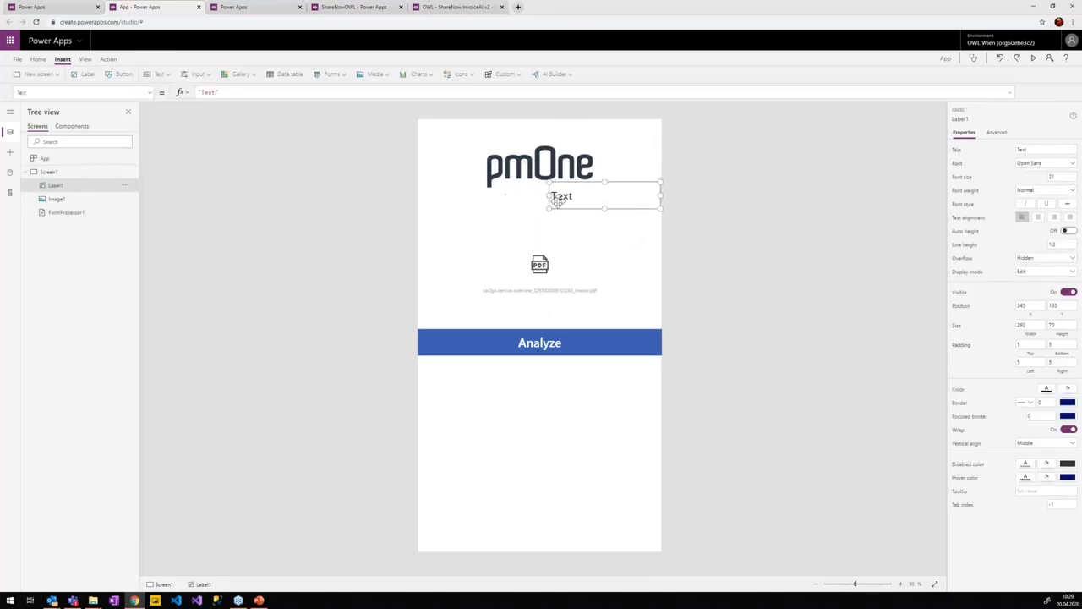
{"action": "double_click", "coordinate": [563, 197]}
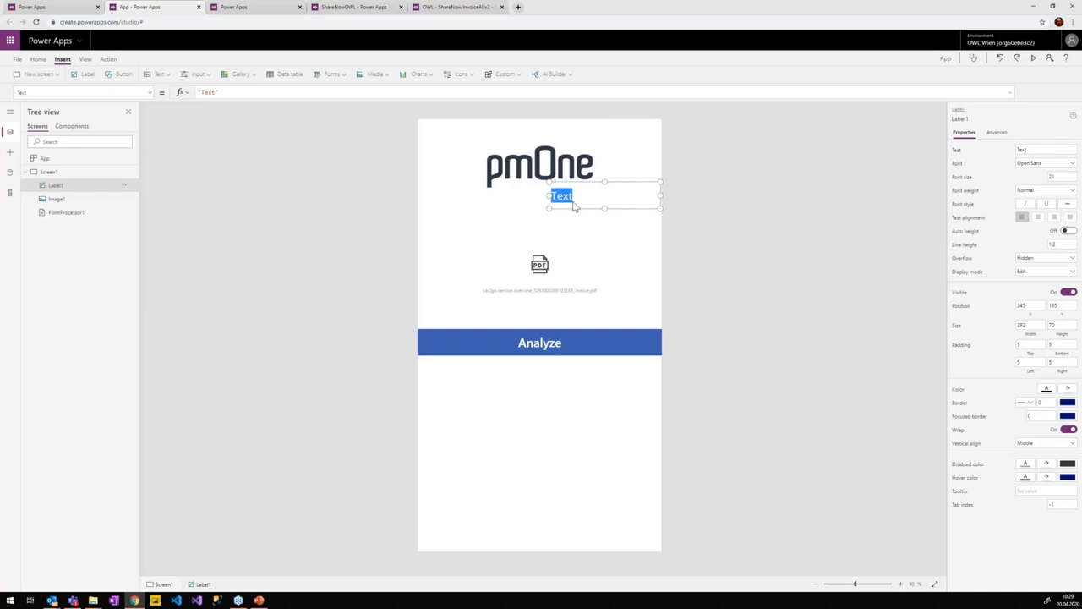
{"action": "type", "text": "Invoice AI"}
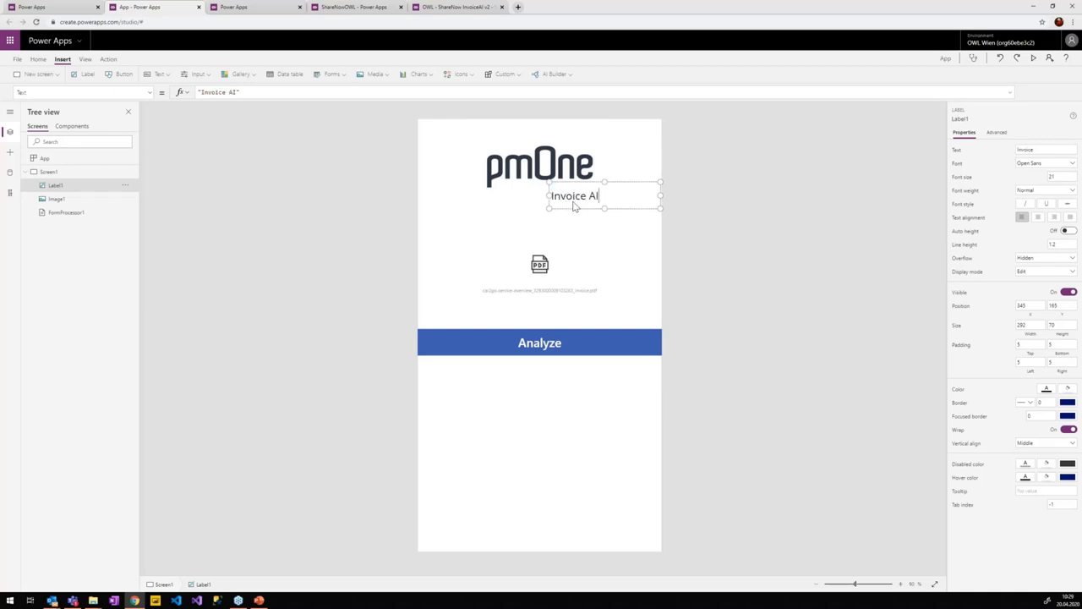
- Change the text color of the "Invoice AI" label to dark red
{"action": "key", "text": "ctrl+a"}
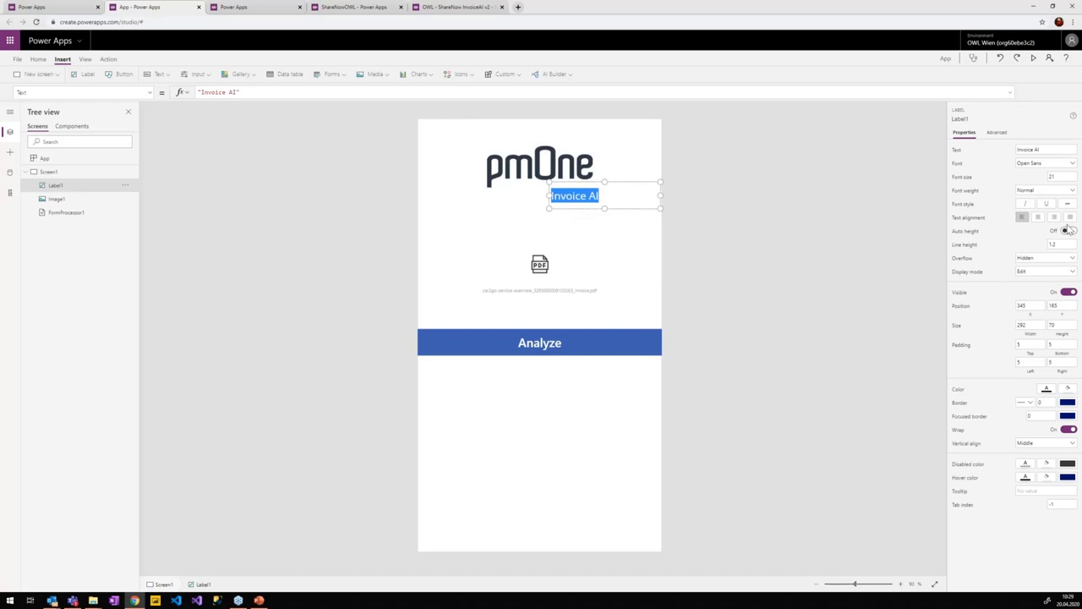
{"action": "left_click", "coordinate": [1046, 390]}
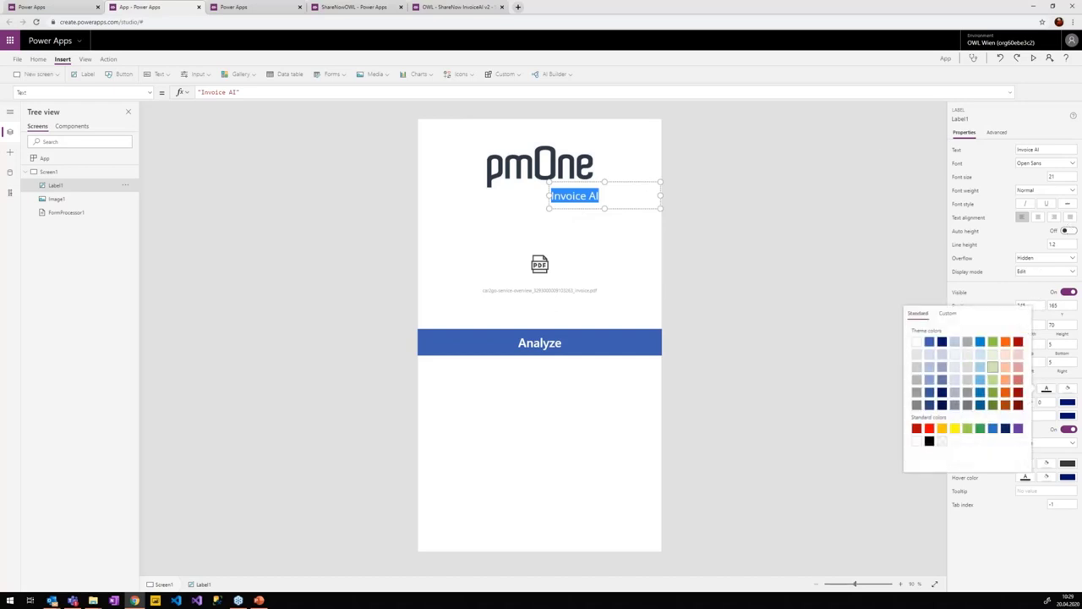
{"action": "left_click", "coordinate": [573, 273]}
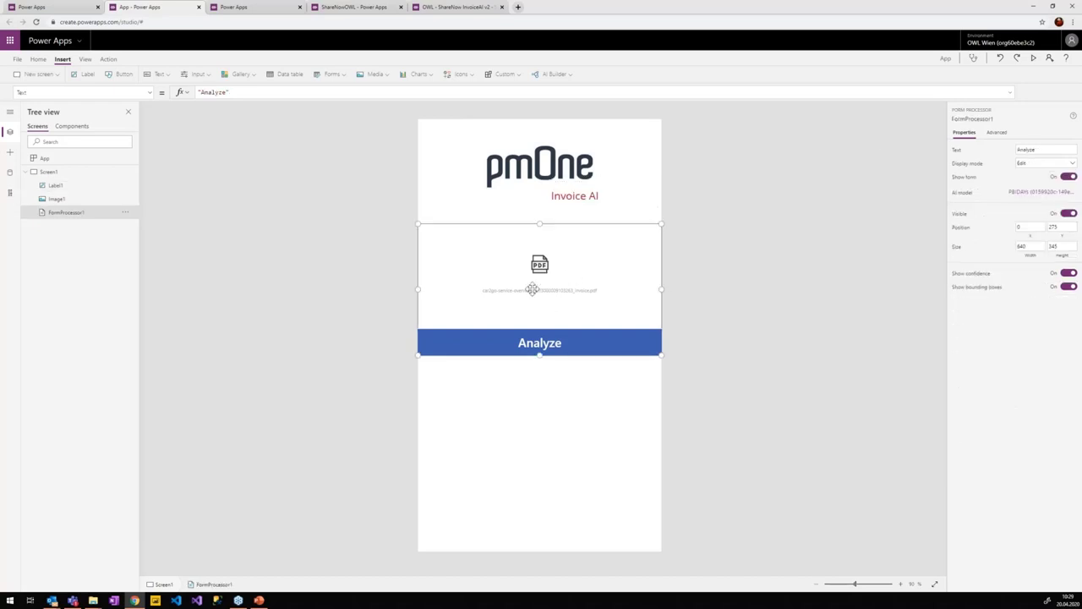
- Move the form processor up to Y 250 and narrow it from both sides to roughly half the screen width, centered
{"action": "left_click_drag", "start_coordinate": [531, 287], "coordinate": [532, 280]}
{"action": "left_click_drag", "start_coordinate": [417, 279], "coordinate": [488, 278]}
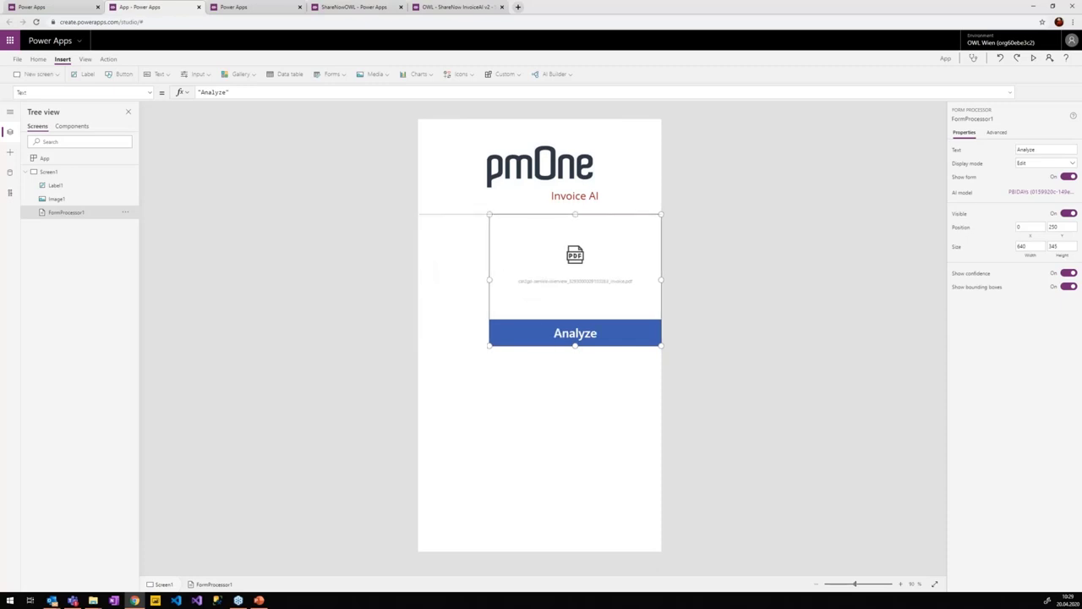
{"action": "left_click_drag", "start_coordinate": [661, 280], "coordinate": [538, 278]}
{"action": "left_click", "coordinate": [618, 352]}
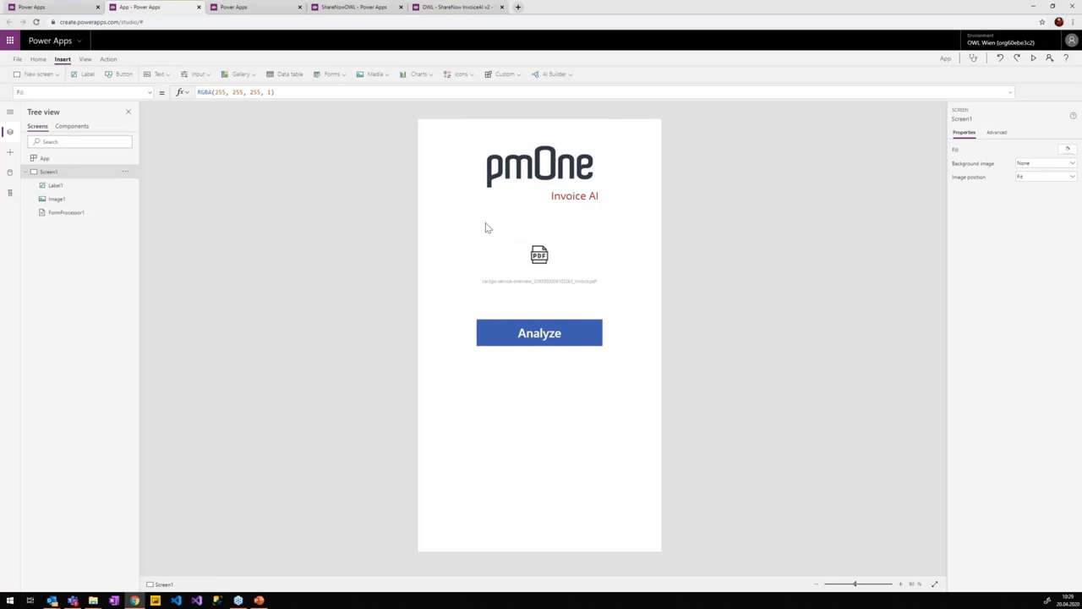
- Add a label reading "Datum" below the Analyze button at about X 40, Y 716
{"action": "left_click", "coordinate": [87, 75]}
{"action": "left_click_drag", "start_coordinate": [484, 142], "coordinate": [481, 399]}
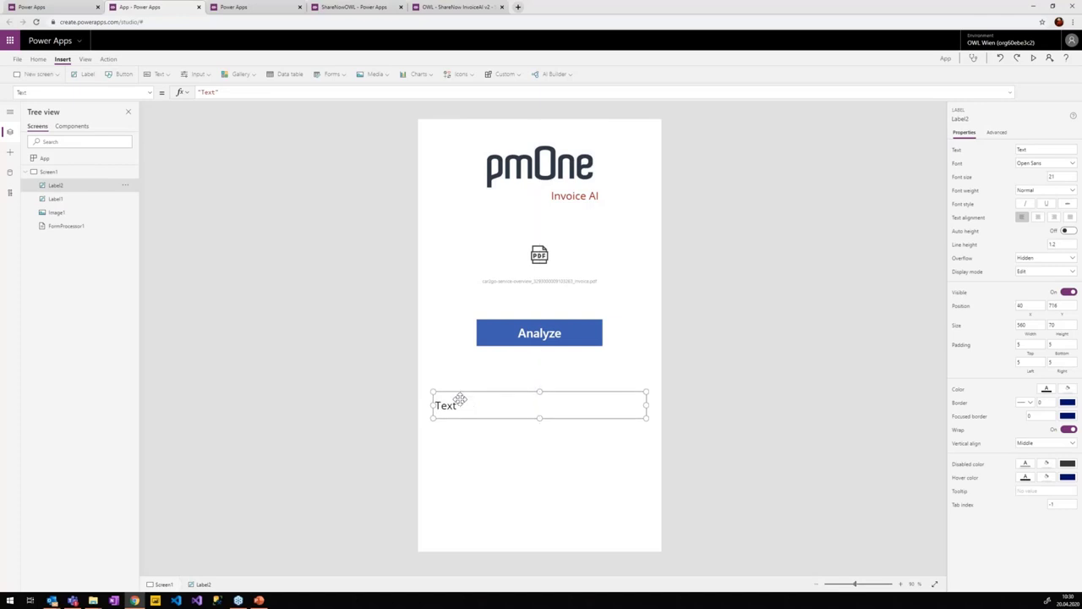
{"action": "double_click", "coordinate": [459, 399]}
{"action": "type", "text": "Datum"}
- Duplicate the "Datum" label, place the copy below it at about X 40, Y 834, and change its text to "Betrag"
{"action": "key", "text": "ctrl+c"}
{"action": "key", "text": "ctrl+v"}
{"action": "left_click_drag", "start_coordinate": [475, 387], "coordinate": [461, 452]}
{"action": "double_click", "coordinate": [474, 452]}
{"action": "type", "text": "Betrag"}
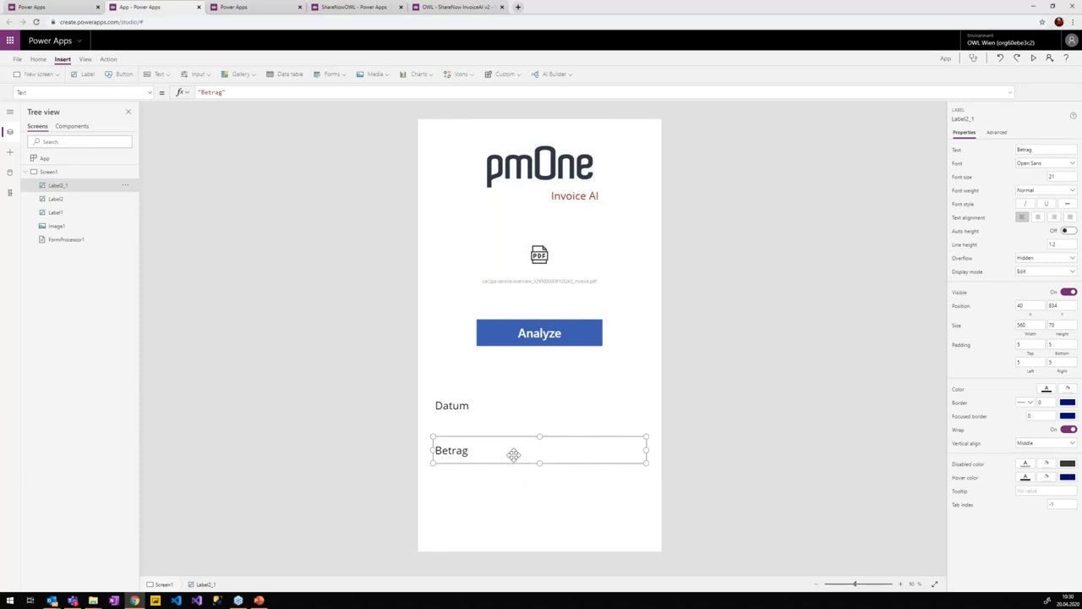
- Duplicate the "Betrag" label, place the copy below it at about X 39, Y 973, and change its text to "Rechnungsnummer"
{"action": "key", "text": "ctrl+c"}
{"action": "key", "text": "ctrl+v"}
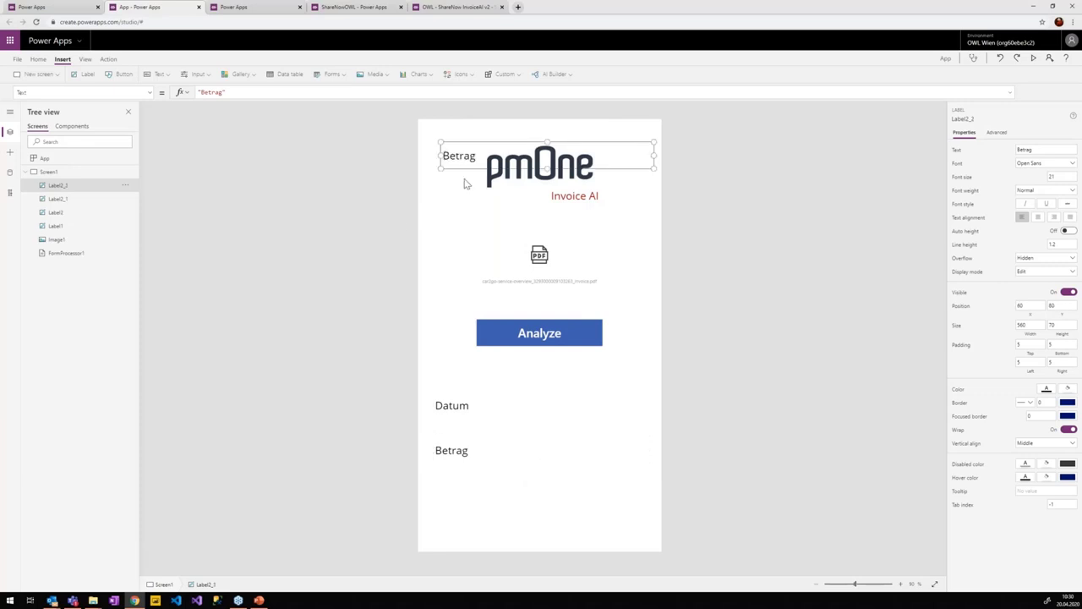
{"action": "left_click_drag", "start_coordinate": [468, 161], "coordinate": [460, 503]}
{"action": "double_click", "coordinate": [461, 502]}
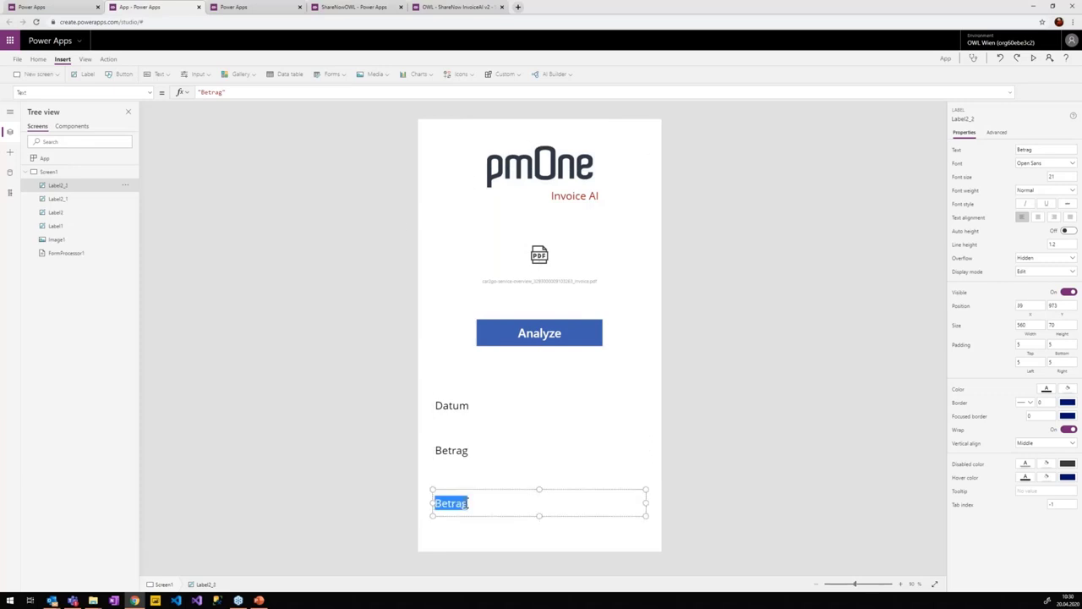
{"action": "type", "text": "Rechnungs"}
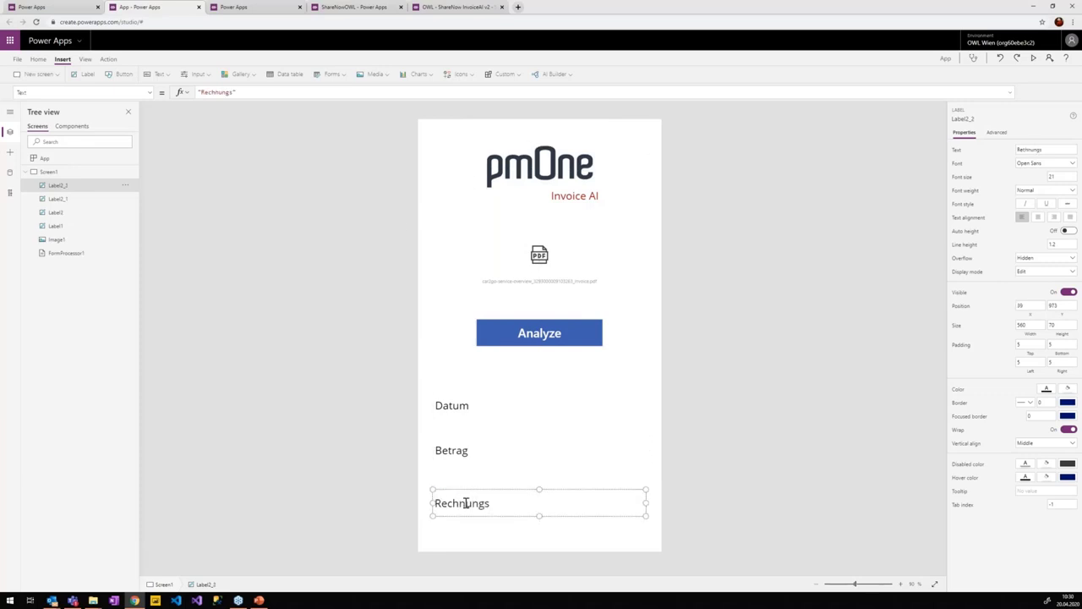
{"action": "type", "text": "nummer"}
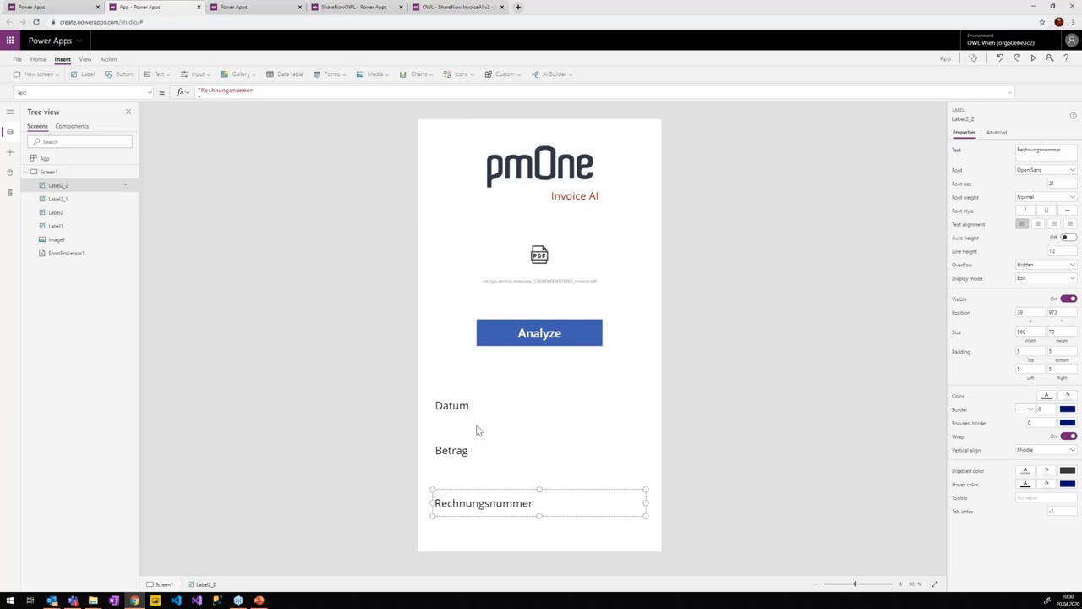
- Move the "Datum" label up to about Y 632 and place a copy of it directly below at X 40, Y 702
{"action": "left_click", "coordinate": [476, 411]}
{"action": "left_click_drag", "start_coordinate": [476, 411], "coordinate": [491, 373]}
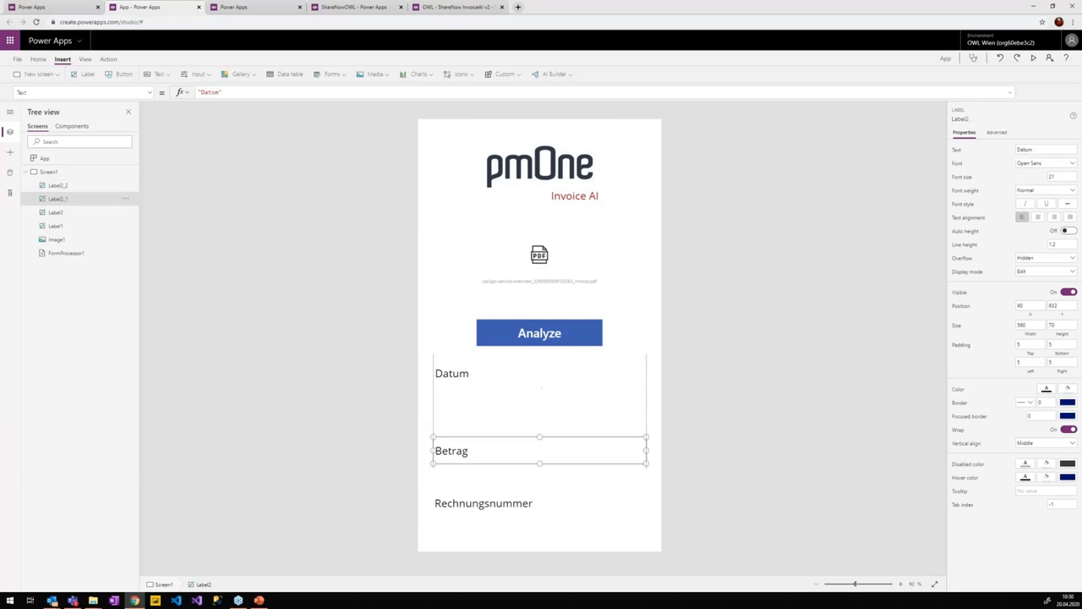
{"action": "left_click", "coordinate": [496, 381]}
{"action": "key", "text": "ctrl+c"}
{"action": "key", "text": "ctrl+v"}
{"action": "left_click_drag", "start_coordinate": [461, 169], "coordinate": [440, 397]}
- Move the "Betrag" label up beneath the copied "Datum" label and delete that copy
{"action": "left_click", "coordinate": [467, 451]}
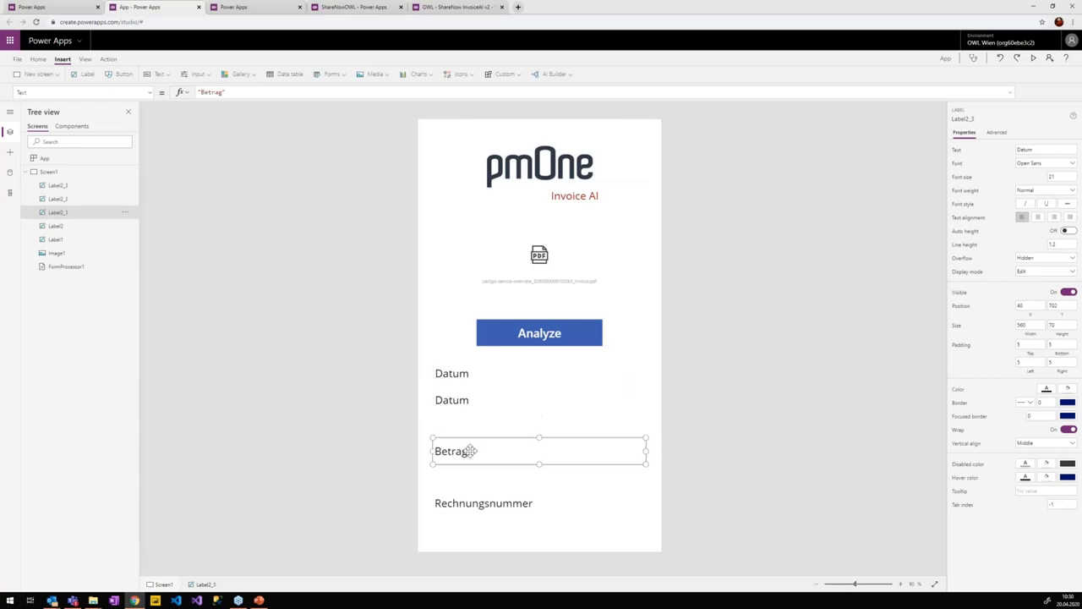
{"action": "left_click_drag", "start_coordinate": [468, 450], "coordinate": [471, 417]}
{"action": "double_click", "coordinate": [483, 397]}
{"action": "key", "text": "BackSpace"}
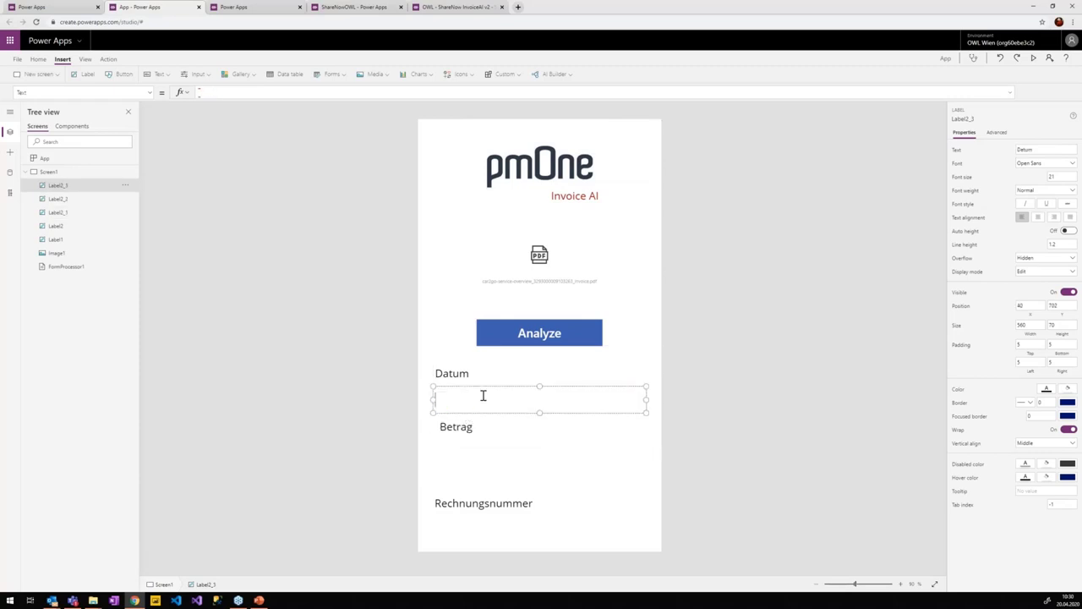
{"action": "left_click", "coordinate": [483, 413]}
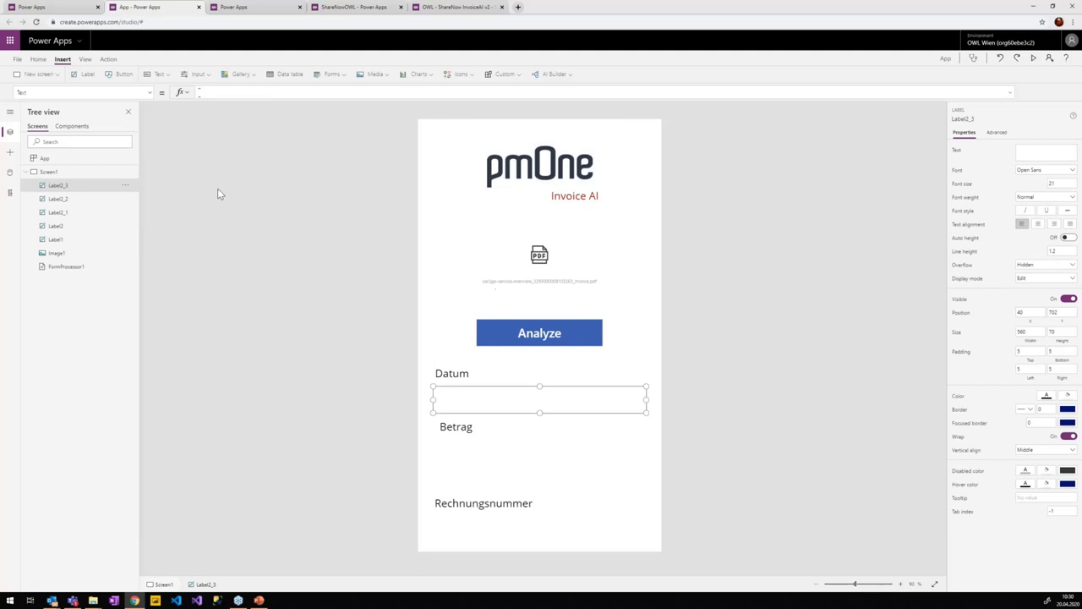
{"action": "left_click", "coordinate": [227, 91]}
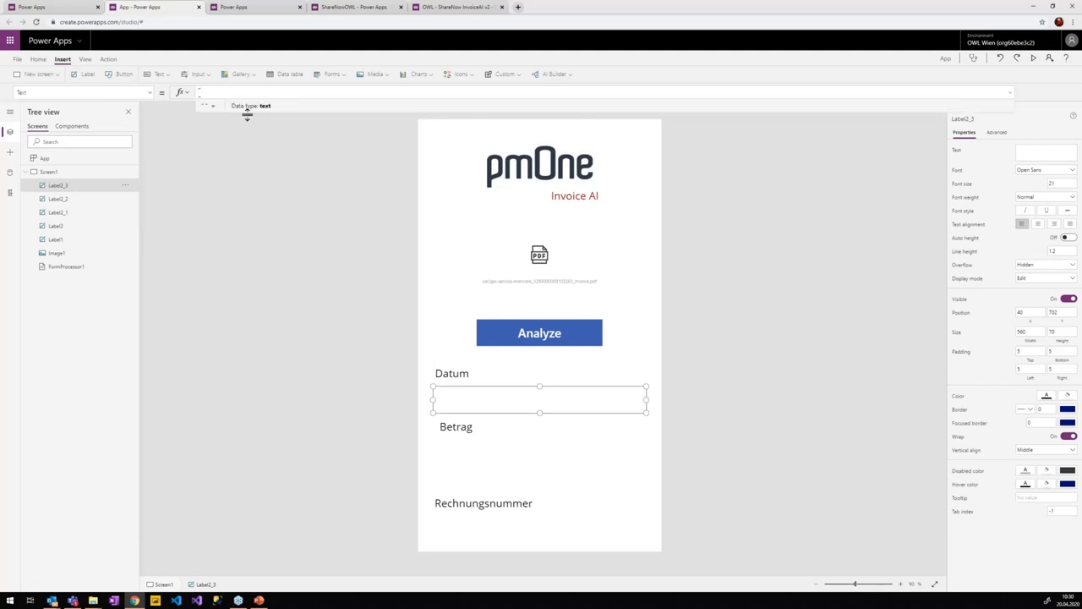
{"action": "left_click", "coordinate": [430, 382]}
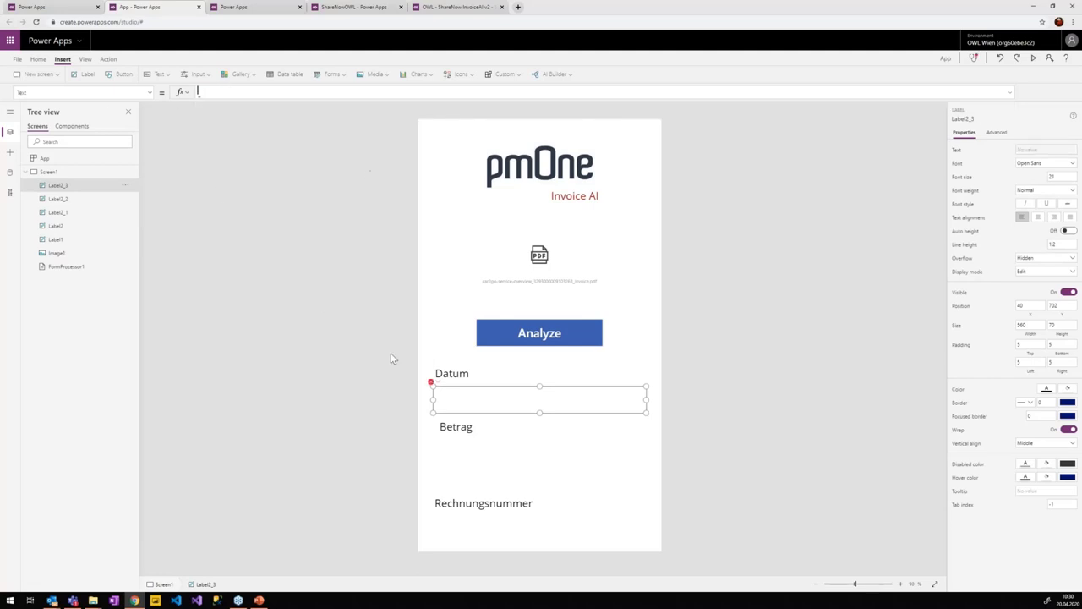
{"action": "left_click", "coordinate": [381, 399]}
{"action": "left_click", "coordinate": [502, 405]}
{"action": "key", "text": "Delete"}
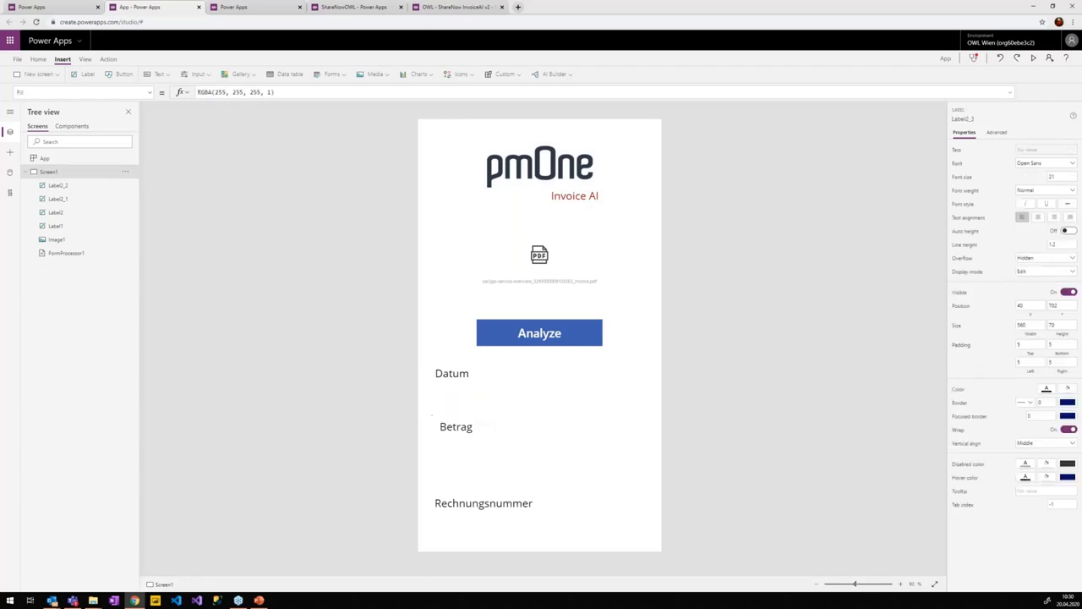
- Add a label below "Datum" at X 40, Y 702 and set its text to the formula FormProcessor1.FormContent.Fields.Datum
{"action": "left_click", "coordinate": [82, 73]}
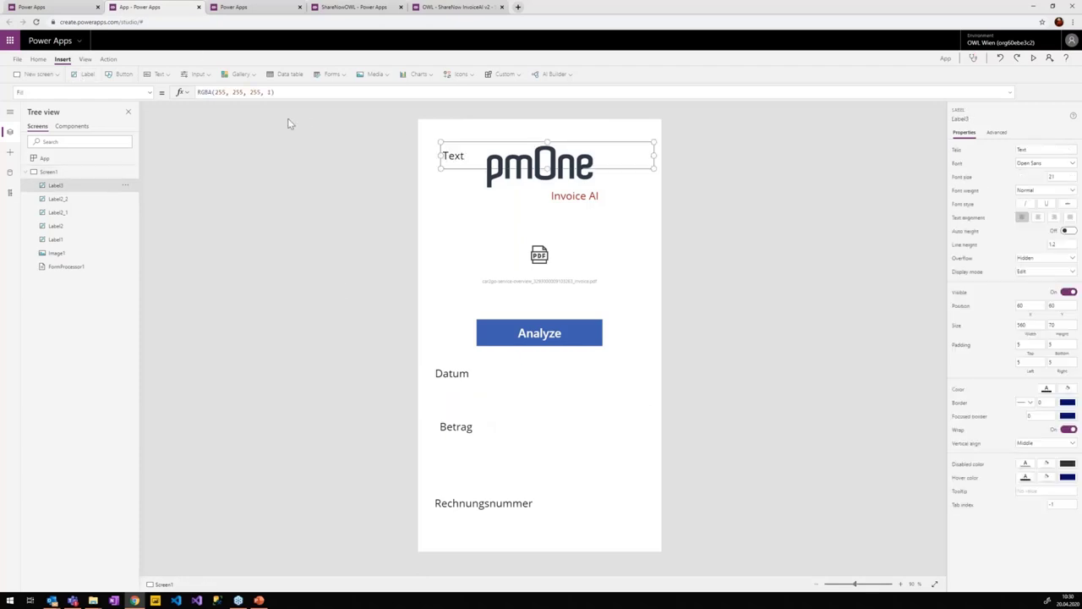
{"action": "left_click_drag", "start_coordinate": [475, 160], "coordinate": [467, 404]}
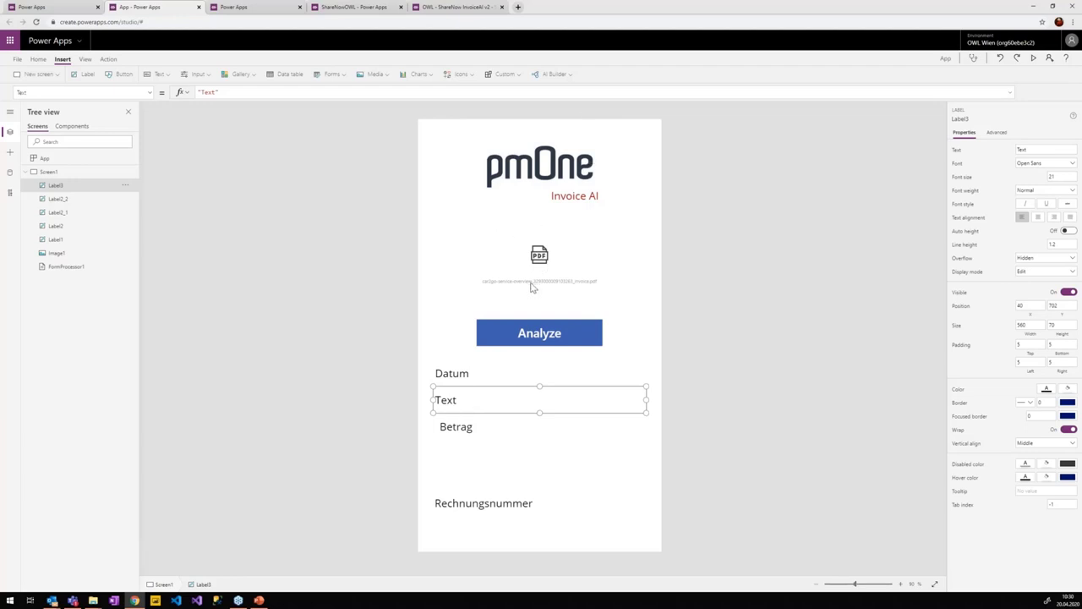
{"action": "left_click", "coordinate": [245, 91]}
{"action": "key", "text": "ctrl+a"}
{"action": "type", "text": "Form"}
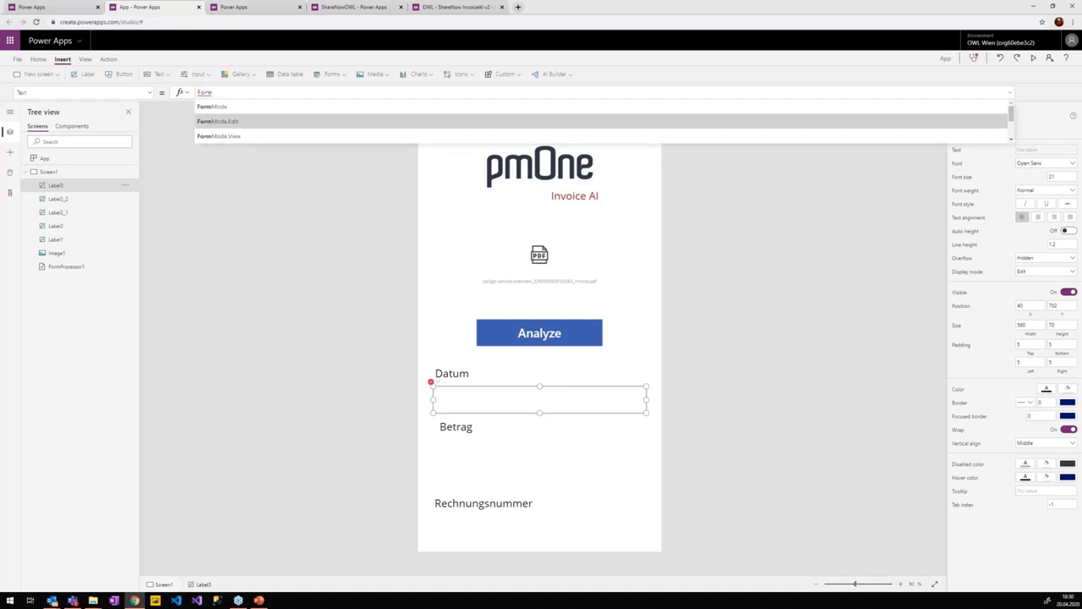
{"action": "type", "text": "P"}
{"action": "left_click", "coordinate": [240, 123]}
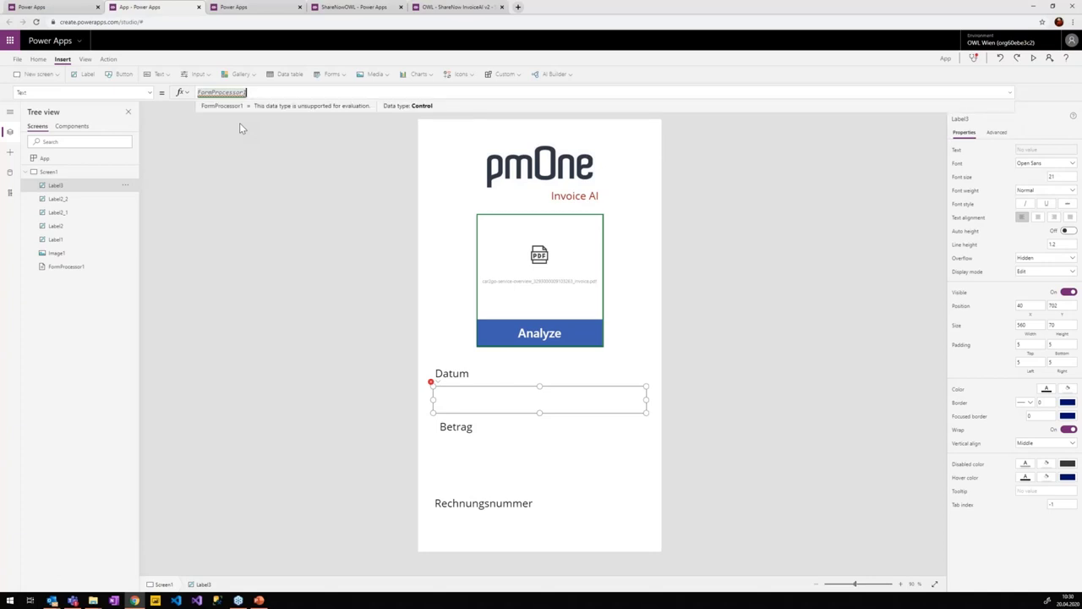
{"action": "type", "text": "."}
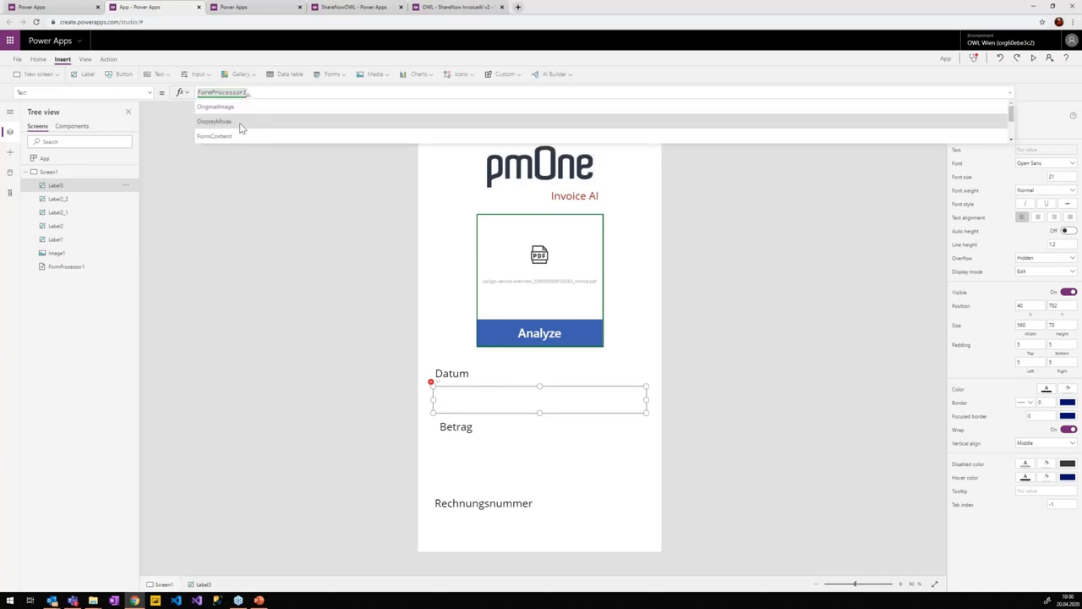
{"action": "key", "text": "Tab"}
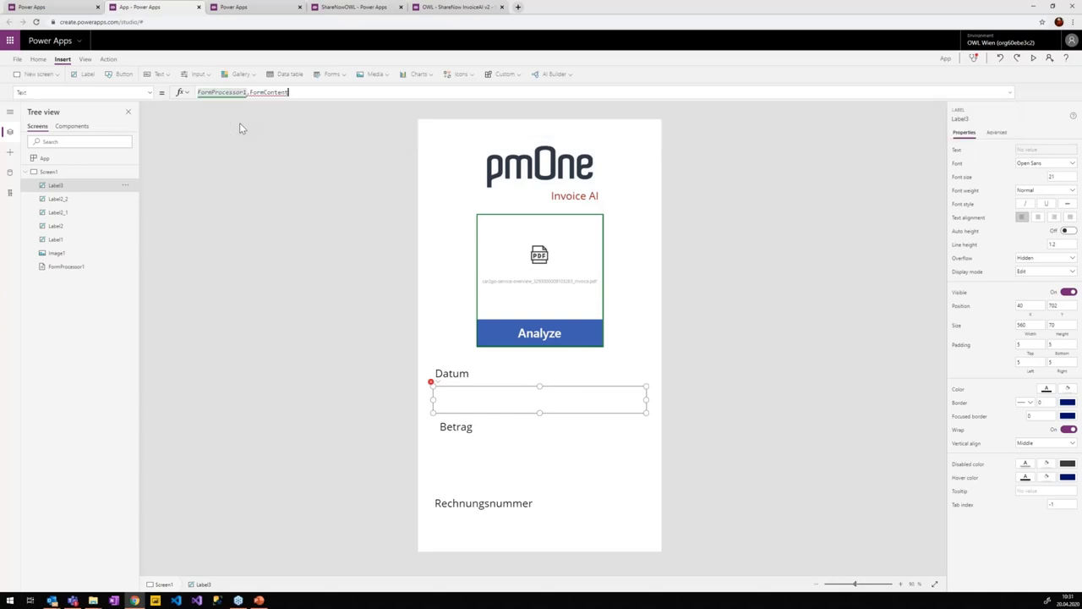
{"action": "type", "text": "."}
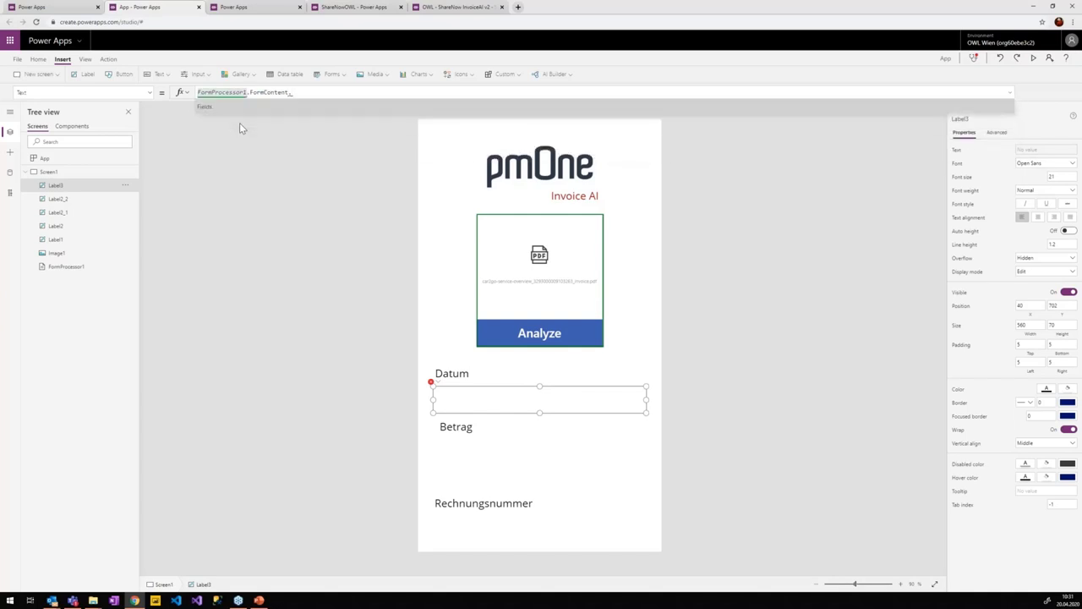
{"action": "key", "text": "Tab"}
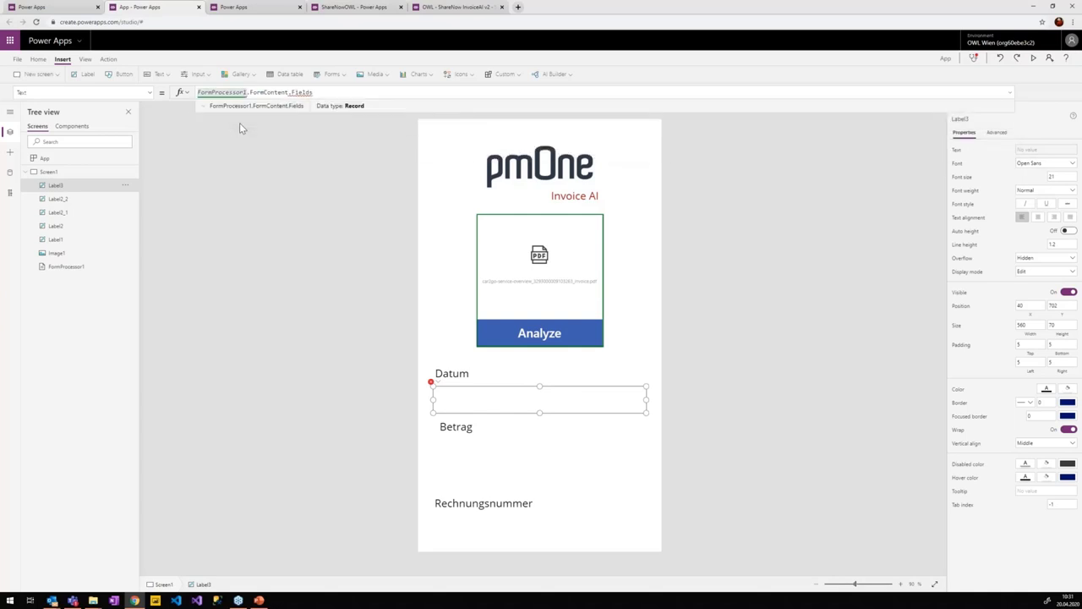
{"action": "type", "text": ".d"}
{"action": "key", "text": "Tab"}
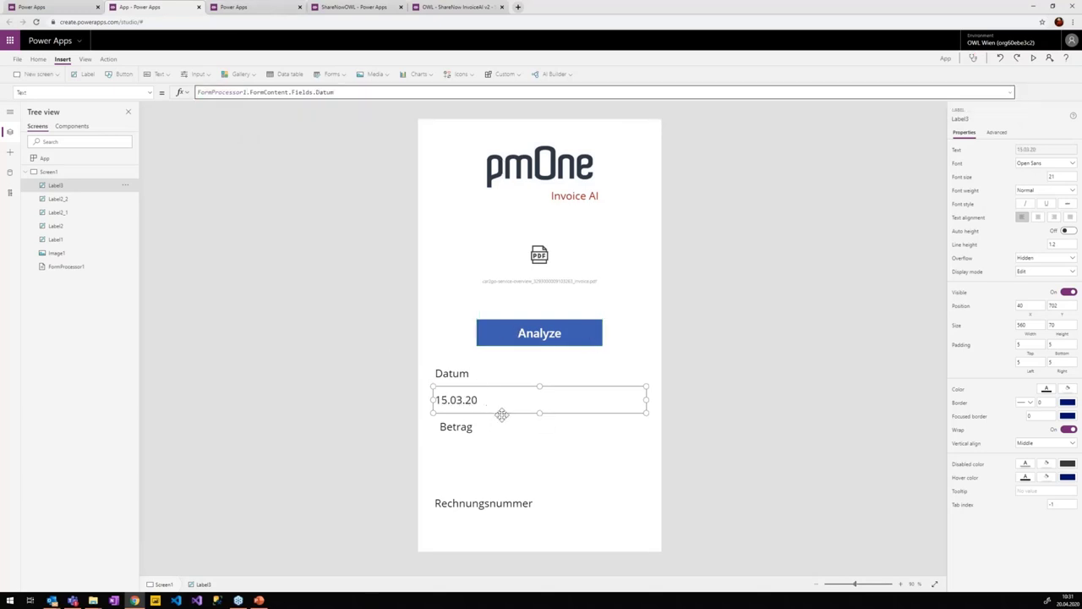
- Duplicate the date value label, place the copy below "Betrag" at X 40, Y 842, and align the "Betrag" label with the others
{"action": "key", "text": "ctrl+c"}
{"action": "key", "text": "ctrl+v"}
{"action": "left_click_drag", "start_coordinate": [464, 156], "coordinate": [459, 450]}
{"action": "left_click_drag", "start_coordinate": [514, 421], "coordinate": [494, 455]}
{"action": "left_click", "coordinate": [498, 453]}
- Change the formula of the value label below "Betrag" to FormProcessor1.FormContent.Fields.Zwischensumme
{"action": "double_click", "coordinate": [326, 93]}
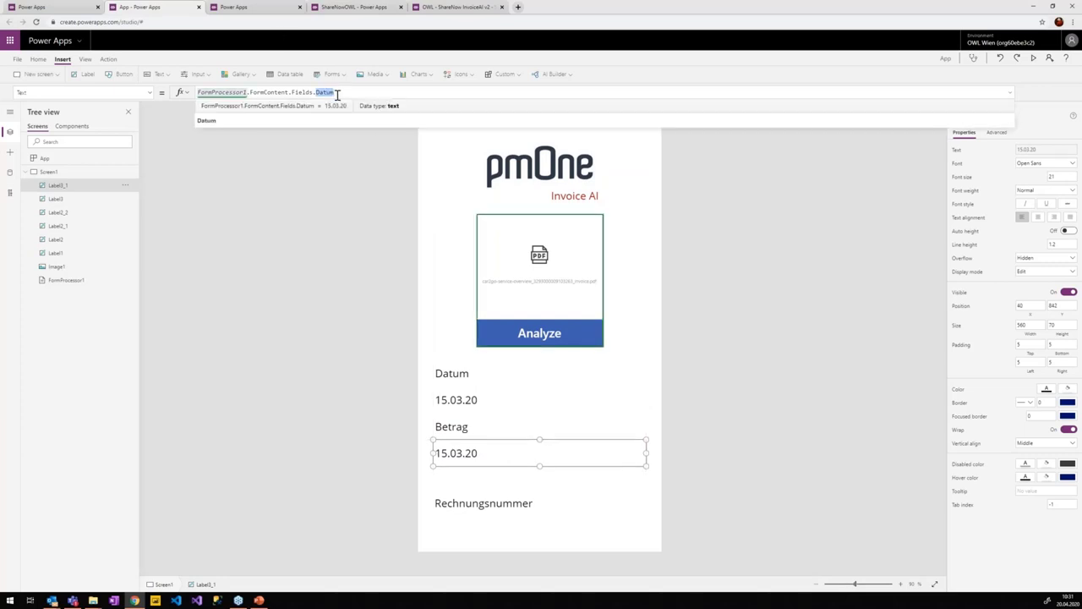
{"action": "type", "text": "bet"}
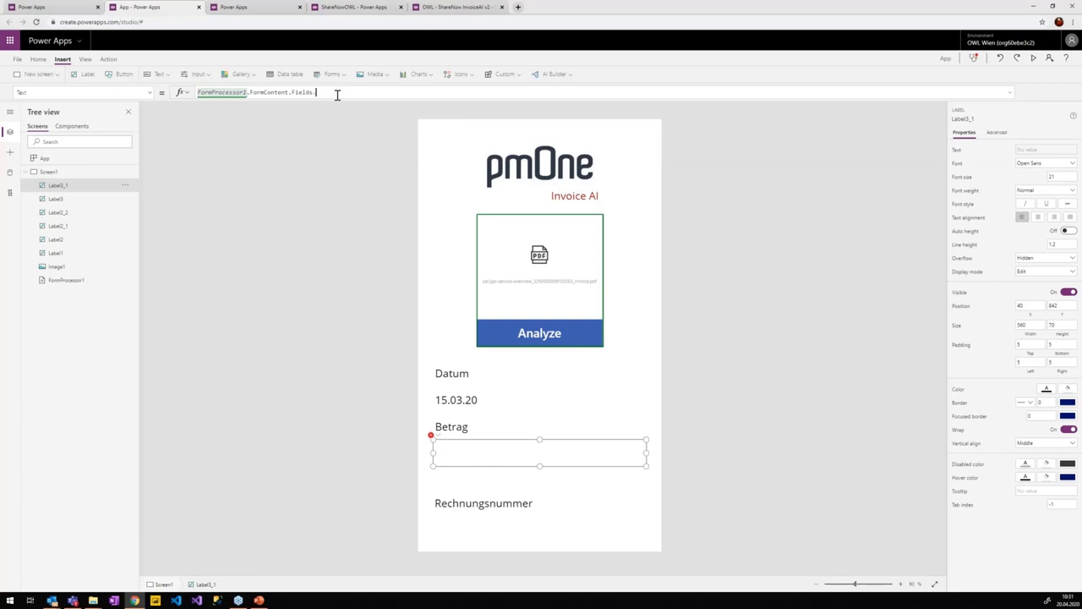
{"action": "key", "text": "Down"}
{"action": "key", "text": "Down"}
{"action": "key", "text": "Tab"}
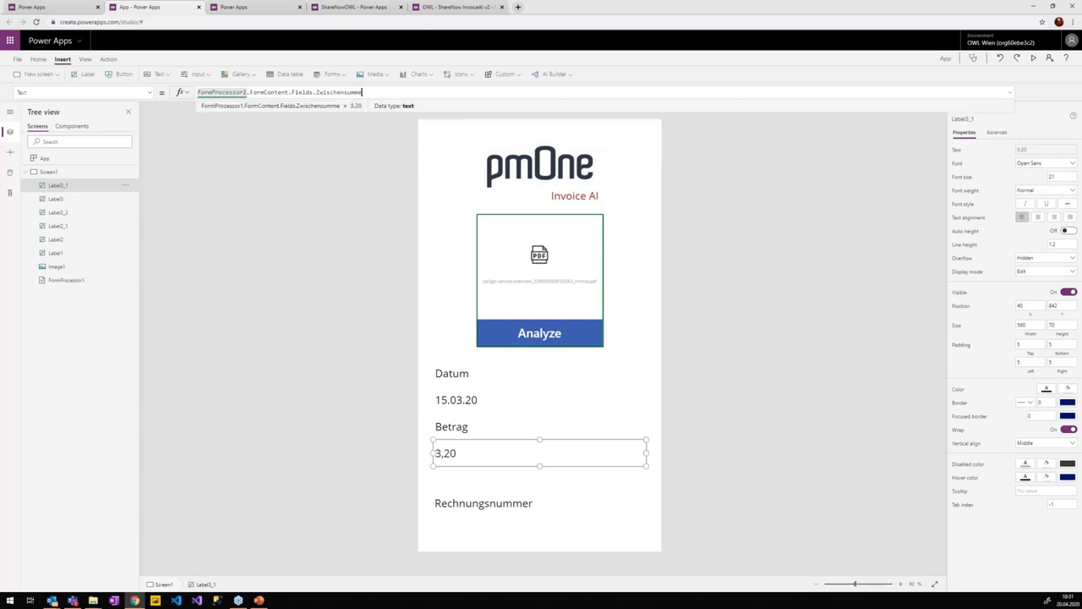
- Move the "Rechnungsnummer" label up to Y 912 and place a copy of the amount value label below it at X 40, Y 982
{"action": "left_click", "coordinate": [447, 466]}
{"action": "left_click_drag", "start_coordinate": [489, 507], "coordinate": [504, 483]}
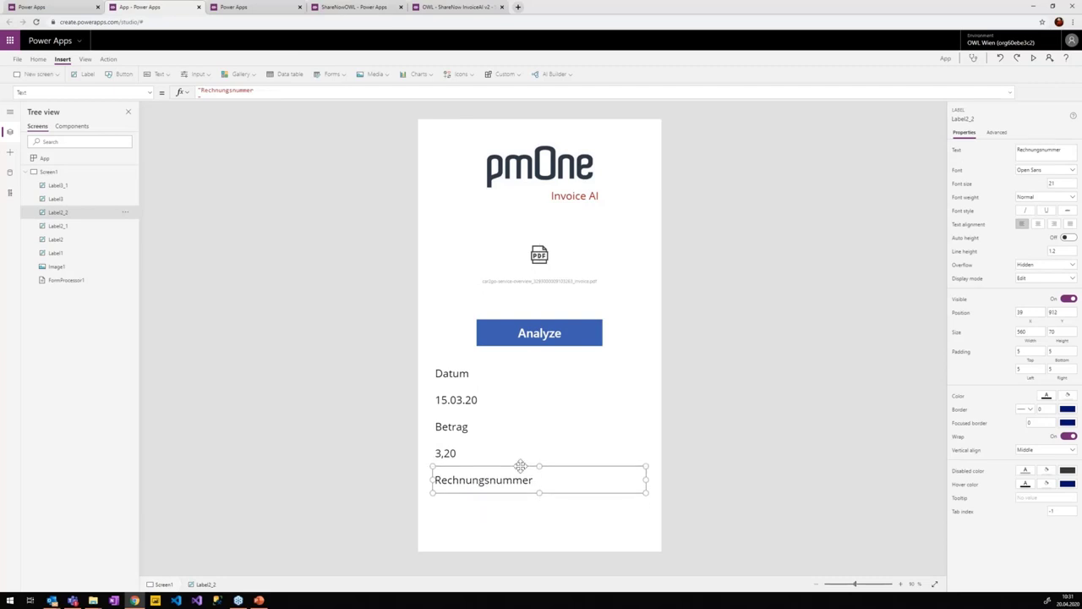
{"action": "left_click", "coordinate": [484, 458]}
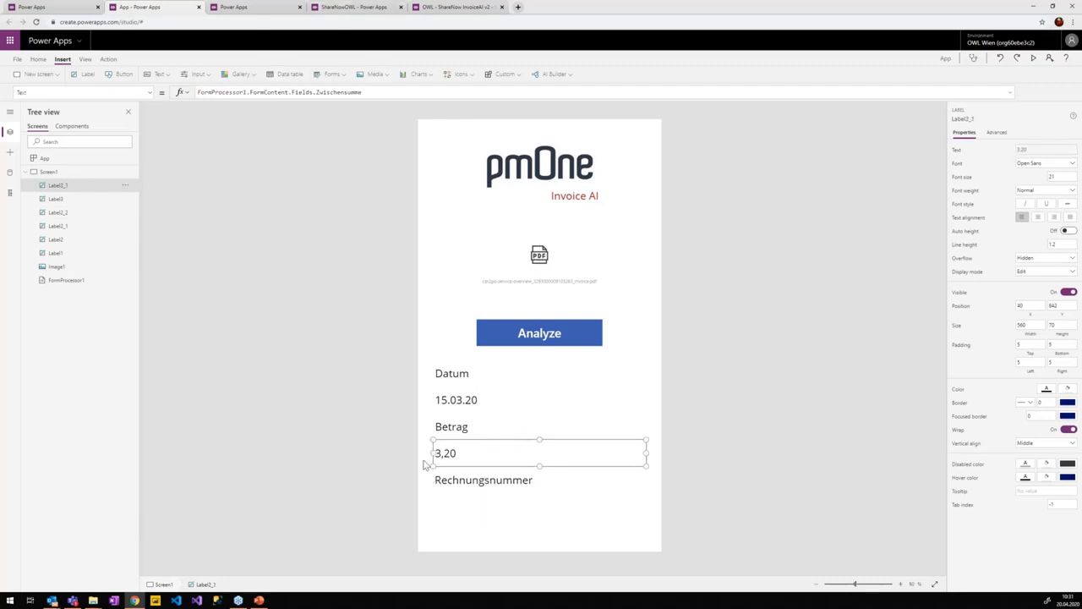
{"action": "key", "text": "ctrl+c"}
{"action": "key", "text": "ctrl+v"}
{"action": "left_click_drag", "start_coordinate": [470, 161], "coordinate": [456, 505]}
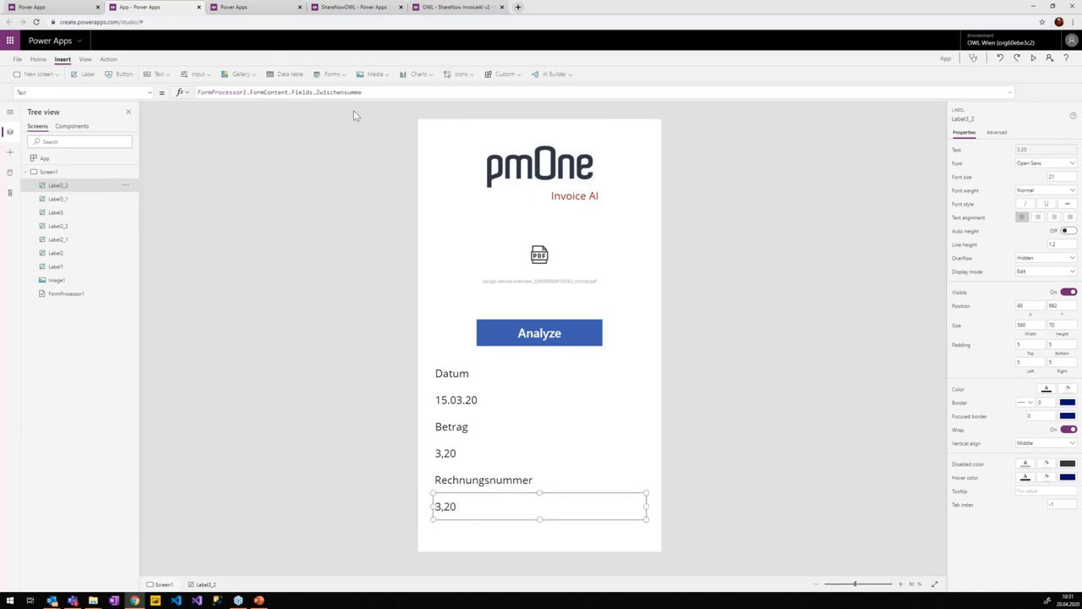
- Point the formula of the value label below "Rechnungsnummer" to the form processor's Rechnungsnr field
{"action": "double_click", "coordinate": [338, 91]}
{"action": "type", "text": "recn"}
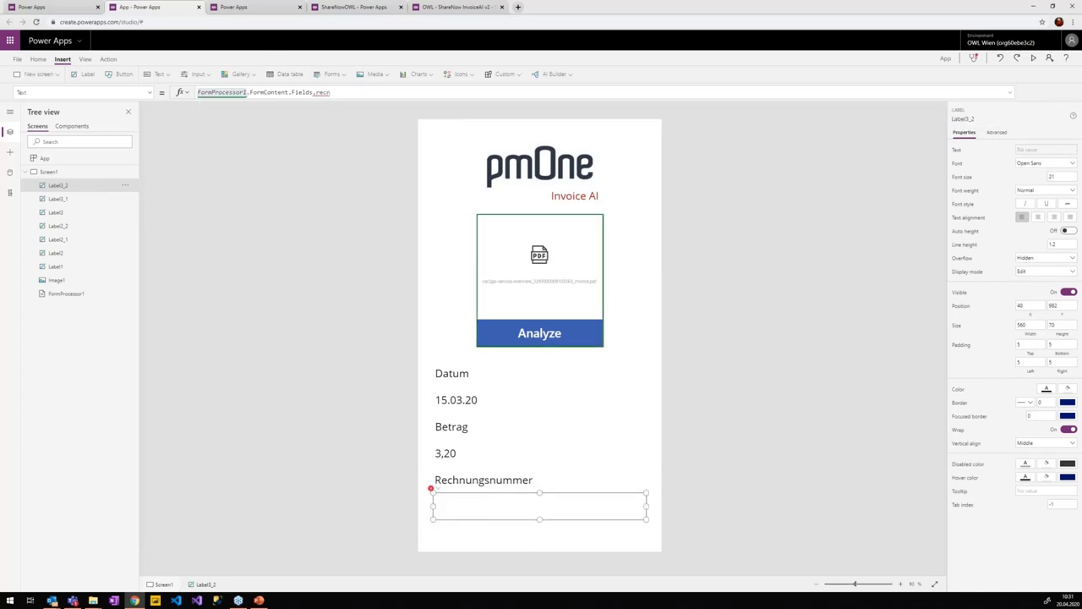
{"action": "key", "text": "Down"}
{"action": "key", "text": "Down"}
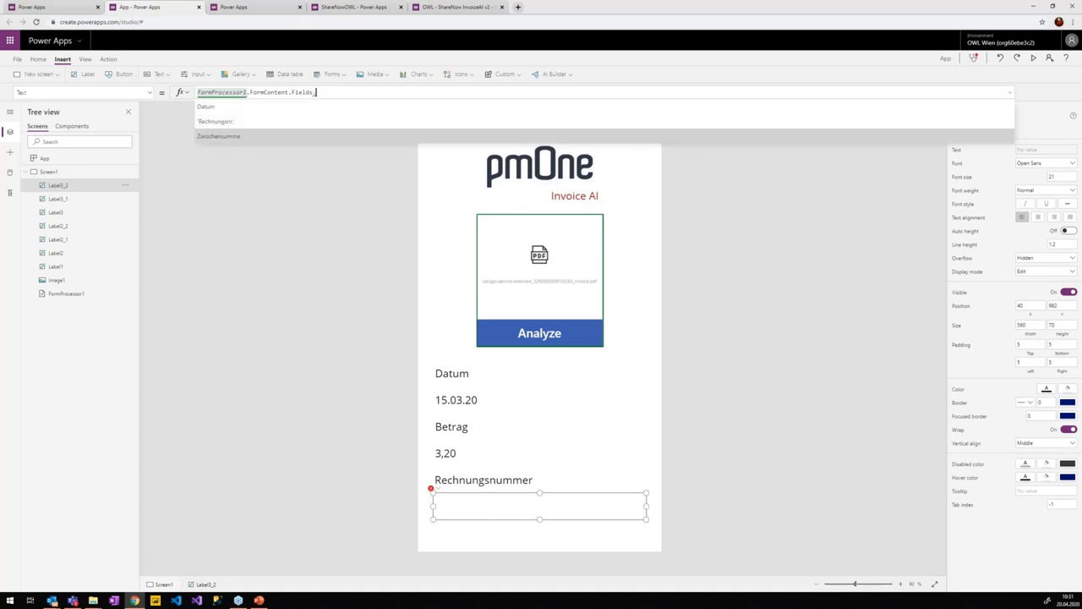
{"action": "key", "text": "Tab"}
{"action": "left_click", "coordinate": [659, 475]}
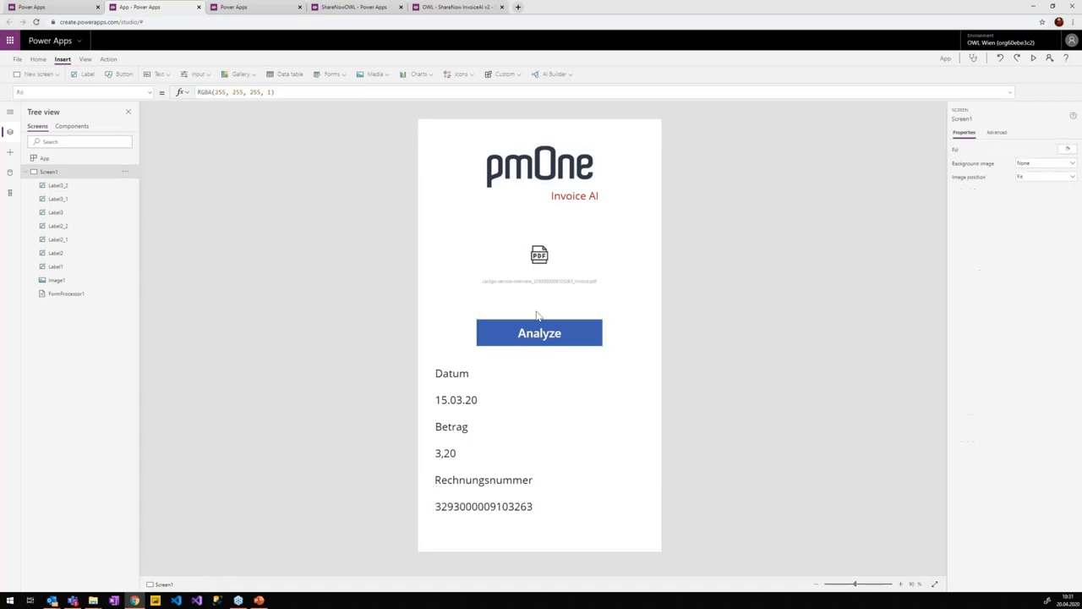
- Give the three value labels for date, amount and invoice number a light gray fill
{"action": "left_click", "coordinate": [476, 394]}
{"action": "left_click", "coordinate": [473, 453], "text": "shift"}
{"action": "left_click", "coordinate": [501, 510], "text": "shift"}
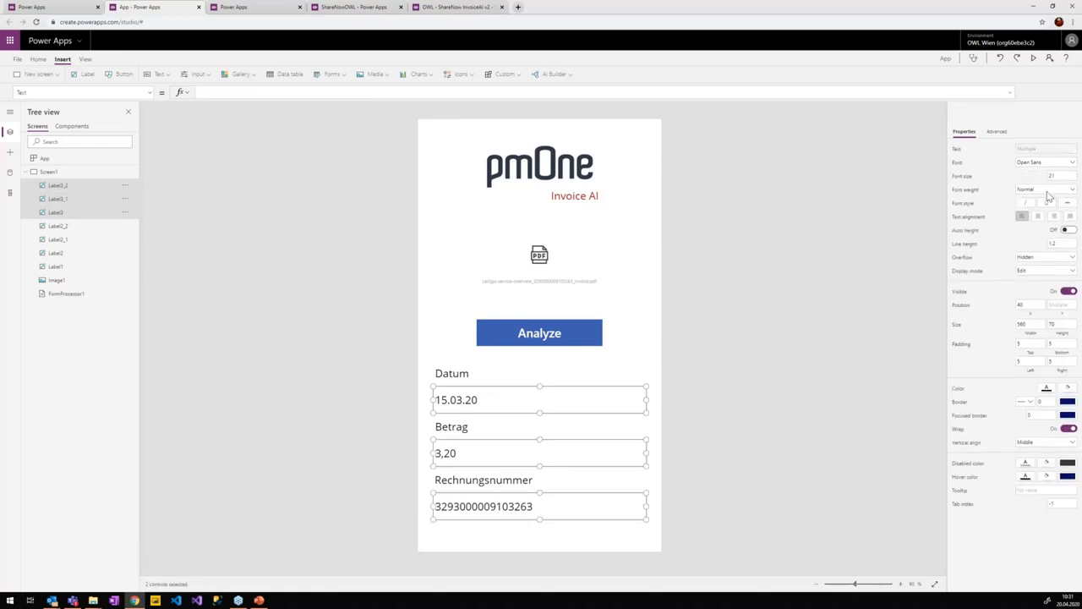
{"action": "left_click", "coordinate": [1068, 388]}
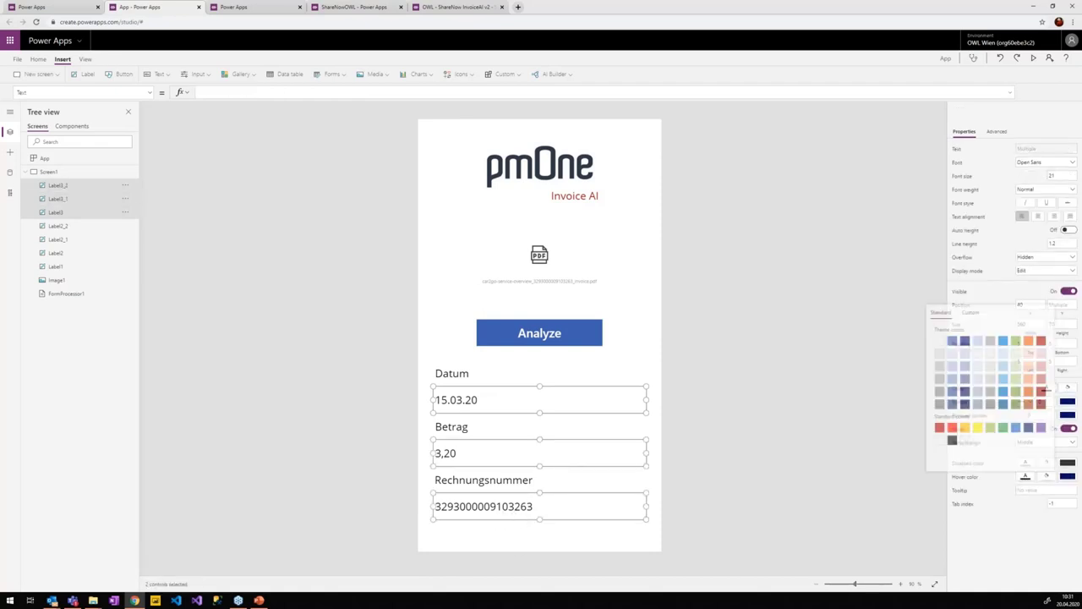
{"action": "left_click", "coordinate": [937, 367]}
{"action": "left_click", "coordinate": [386, 389]}
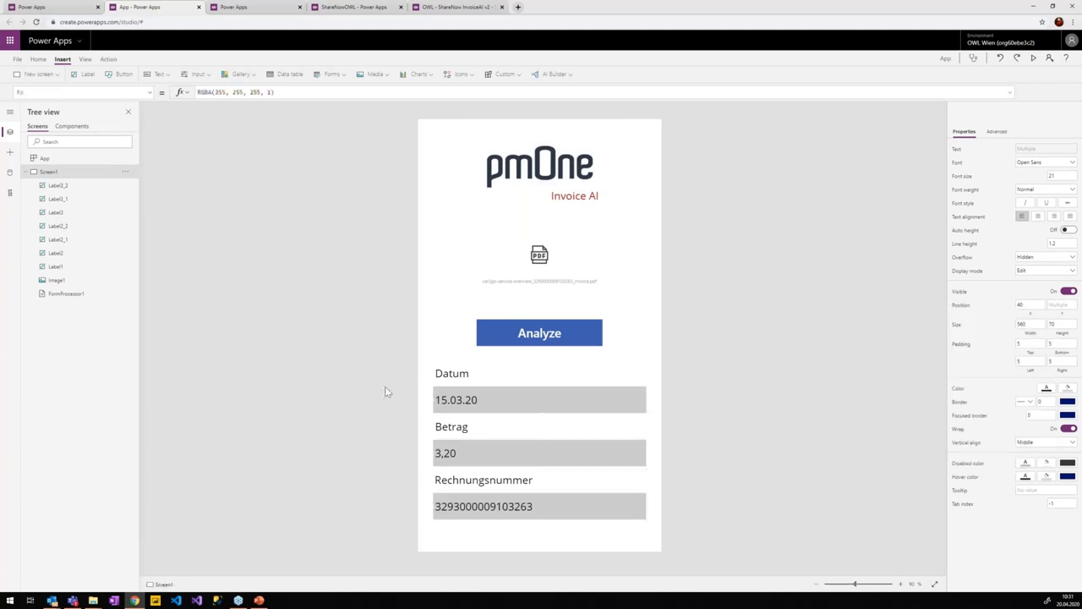
- Move the form processor up to about Y 235 and shorten it from below to a height of about 240
{"action": "left_click_drag", "start_coordinate": [540, 263], "coordinate": [538, 260]}
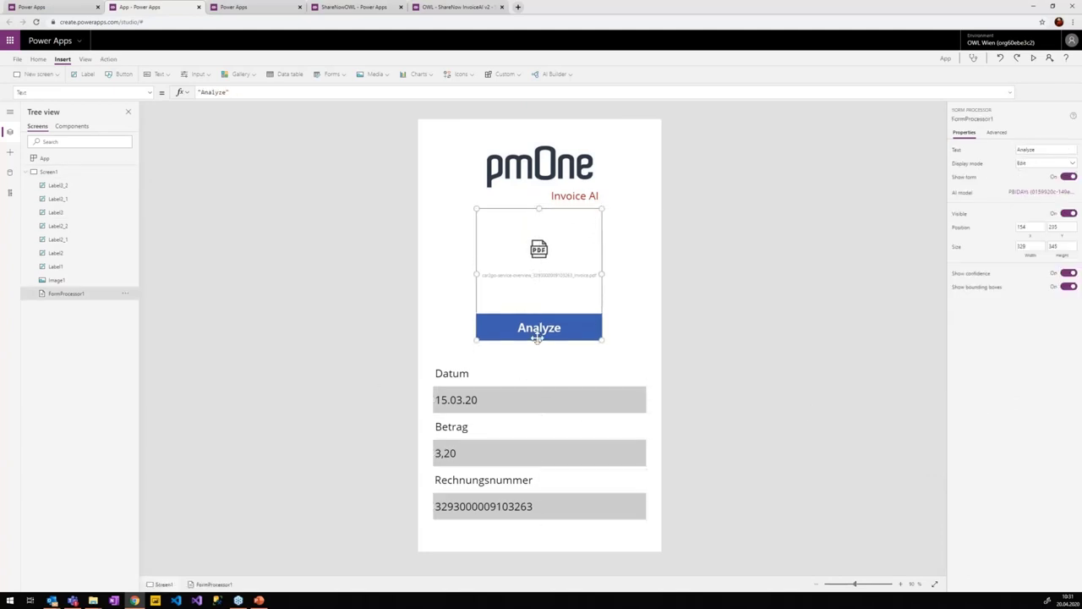
{"action": "left_click_drag", "start_coordinate": [540, 331], "coordinate": [536, 299]}
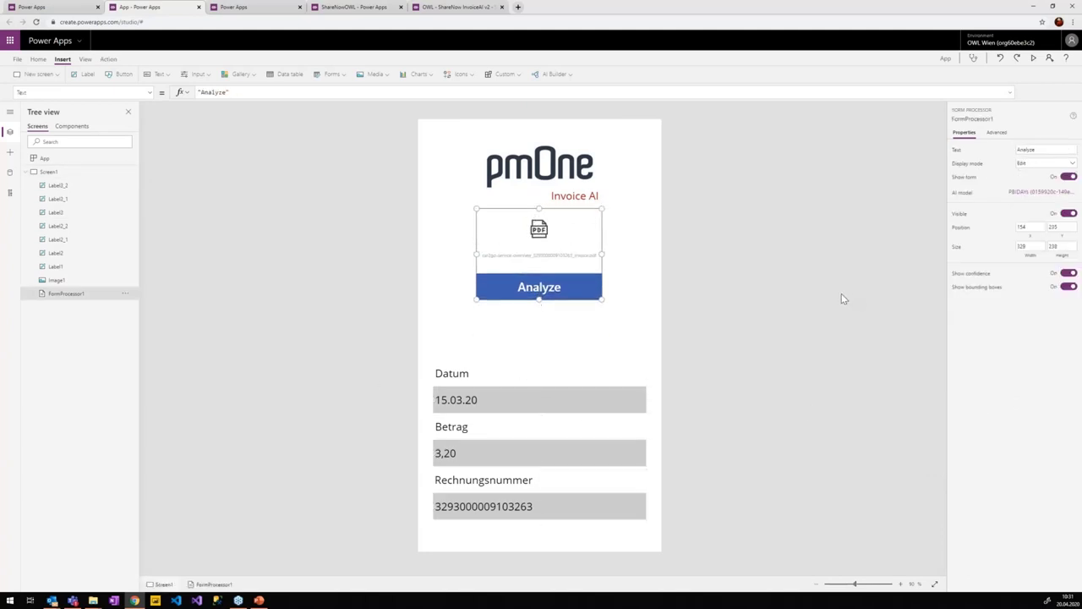
{"action": "left_click", "coordinate": [841, 295]}
- Analyze another invoice PDF with the form processor, choosing it from the PowerBI Days folder on the Desktop
{"action": "left_click", "coordinate": [569, 286], "text": "alt"}
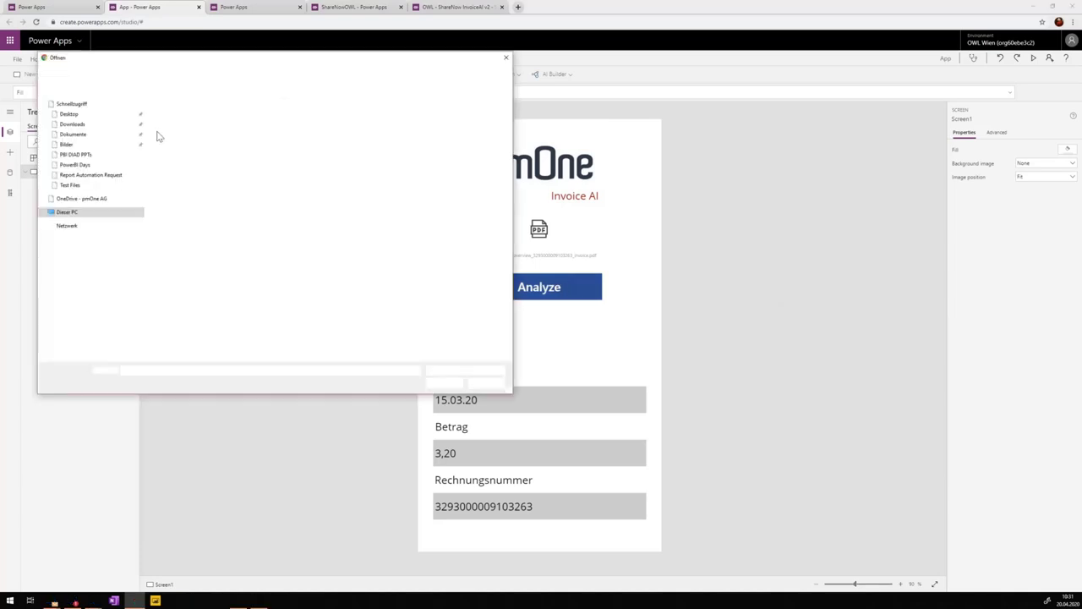
{"action": "left_click", "coordinate": [69, 113]}
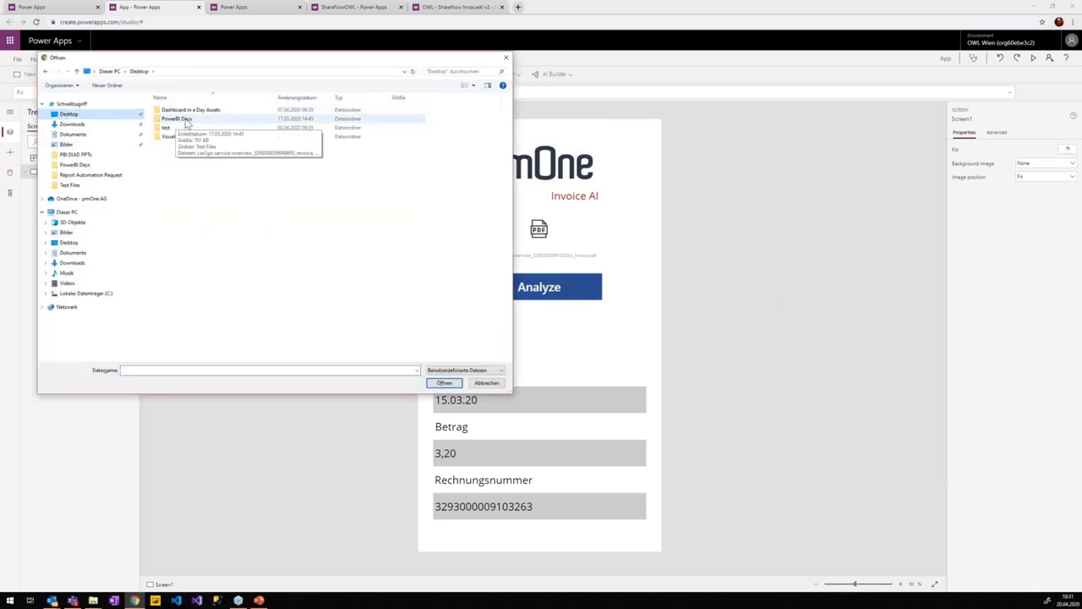
{"action": "double_click", "coordinate": [182, 119]}
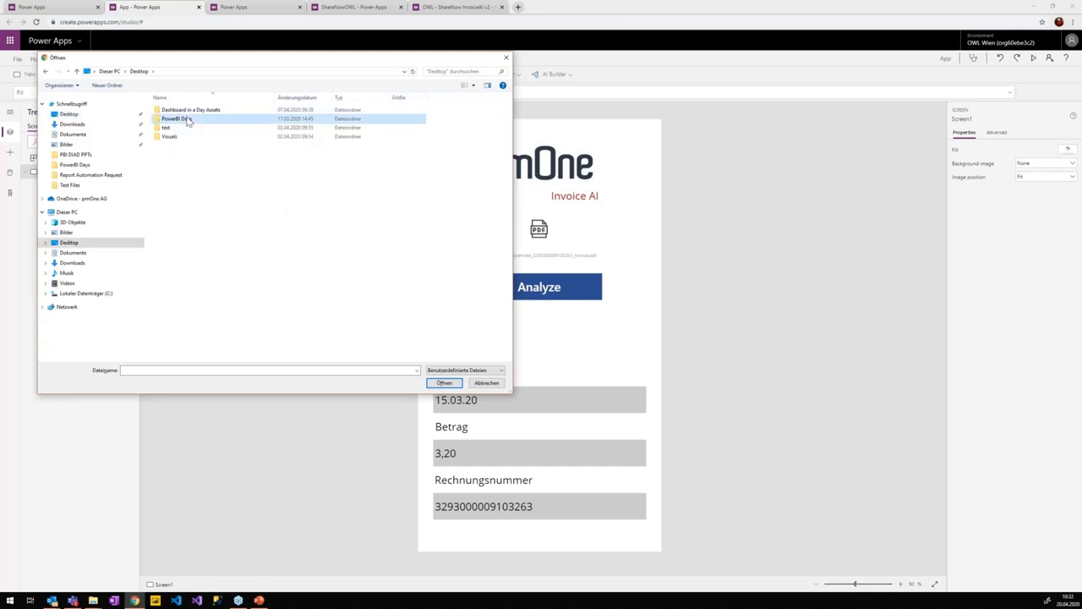
{"action": "left_click", "coordinate": [199, 128]}
{"action": "key", "text": "Return"}
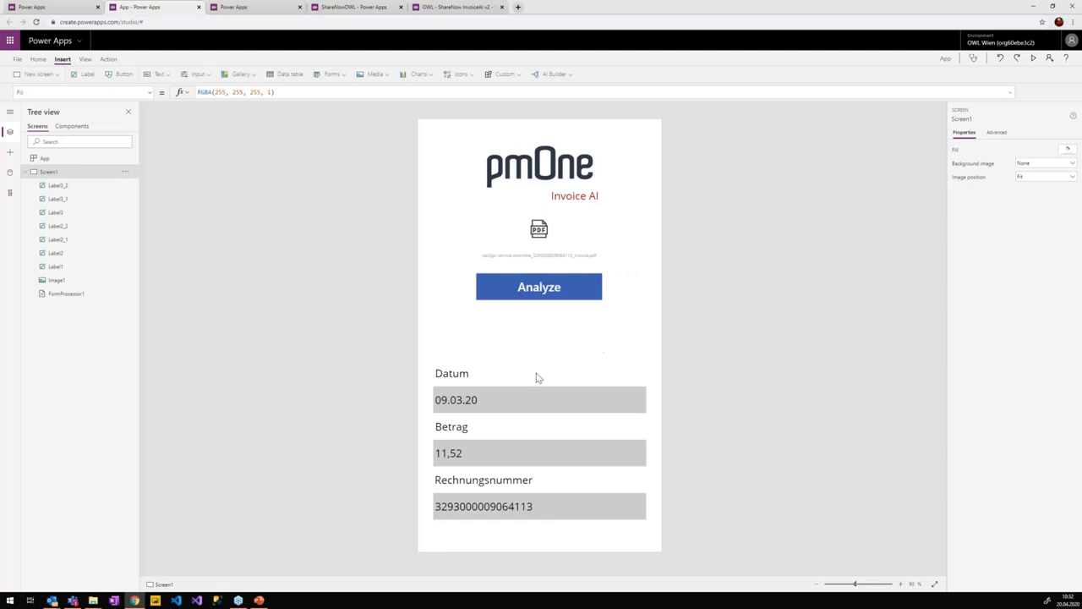
- Move the Datum and Betrag labels and their value labels up as adjoining rows, starting at Y 538 and ending at Y 748
{"action": "left_click_drag", "start_coordinate": [485, 372], "coordinate": [486, 337]}
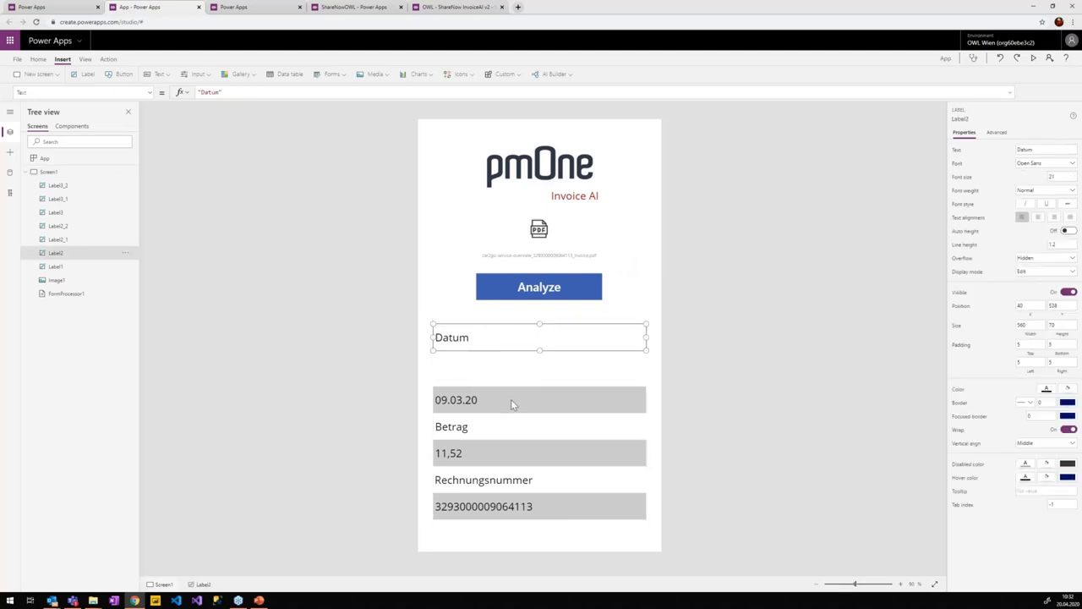
{"action": "left_click_drag", "start_coordinate": [510, 399], "coordinate": [510, 363]}
{"action": "left_click", "coordinate": [477, 421]}
{"action": "left_click_drag", "start_coordinate": [477, 421], "coordinate": [493, 392]}
{"action": "left_click_drag", "start_coordinate": [503, 444], "coordinate": [501, 416]}
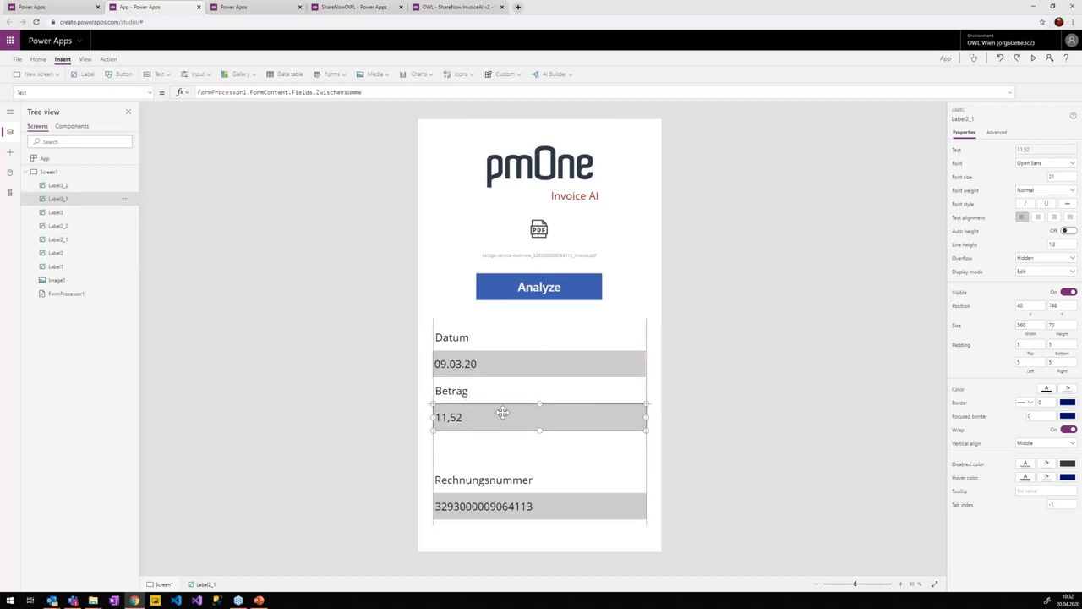
- Move the "Rechnungsnummer" label up to Y 818 and place its value label directly beneath it
{"action": "left_click_drag", "start_coordinate": [520, 480], "coordinate": [517, 447]}
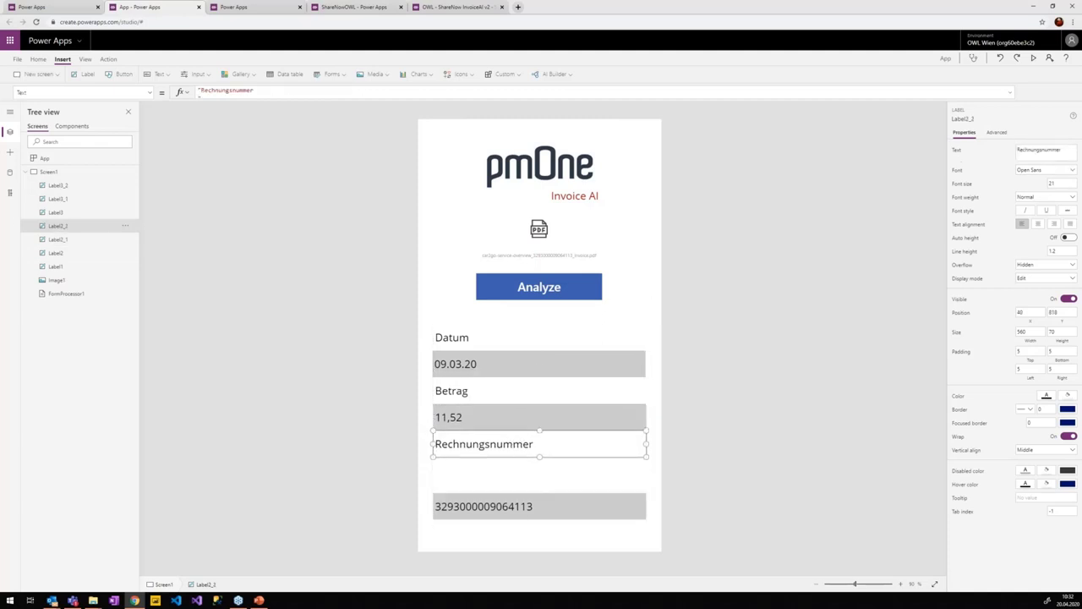
{"action": "left_click_drag", "start_coordinate": [523, 512], "coordinate": [502, 456]}
{"action": "left_click", "coordinate": [377, 385]}
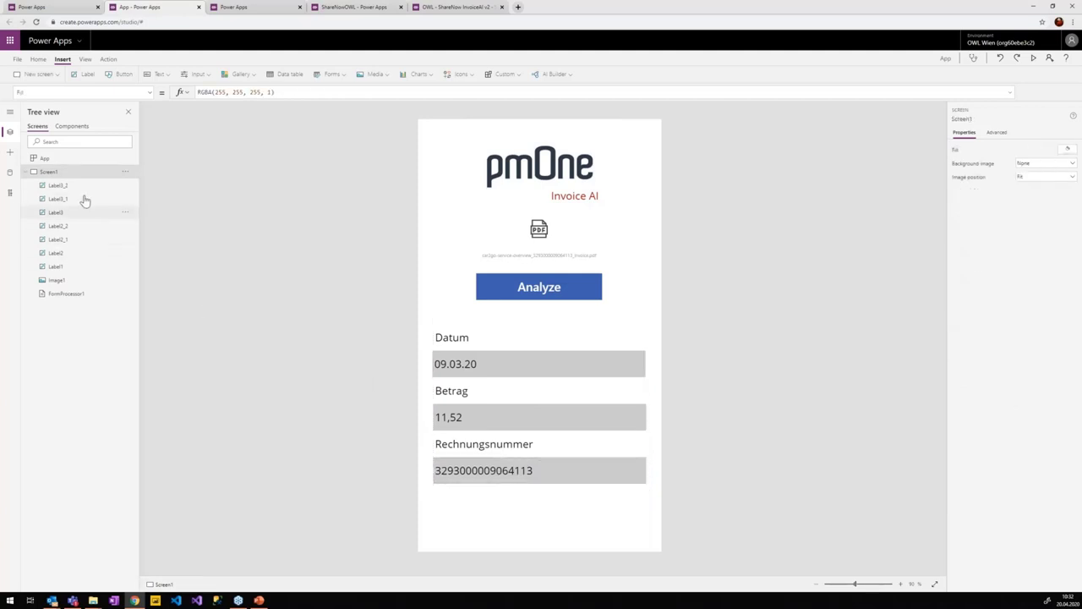
- Add a second, blank screen to the app
{"action": "right_click", "coordinate": [70, 348]}
{"action": "left_click", "coordinate": [37, 327]}
{"action": "left_click", "coordinate": [48, 77]}
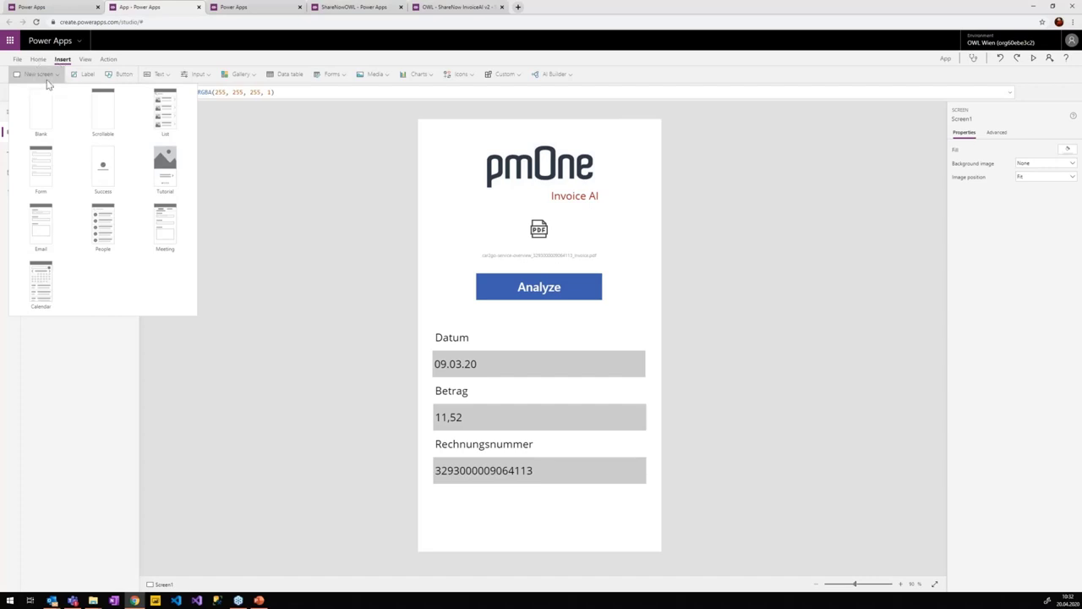
{"action": "left_click", "coordinate": [39, 110]}
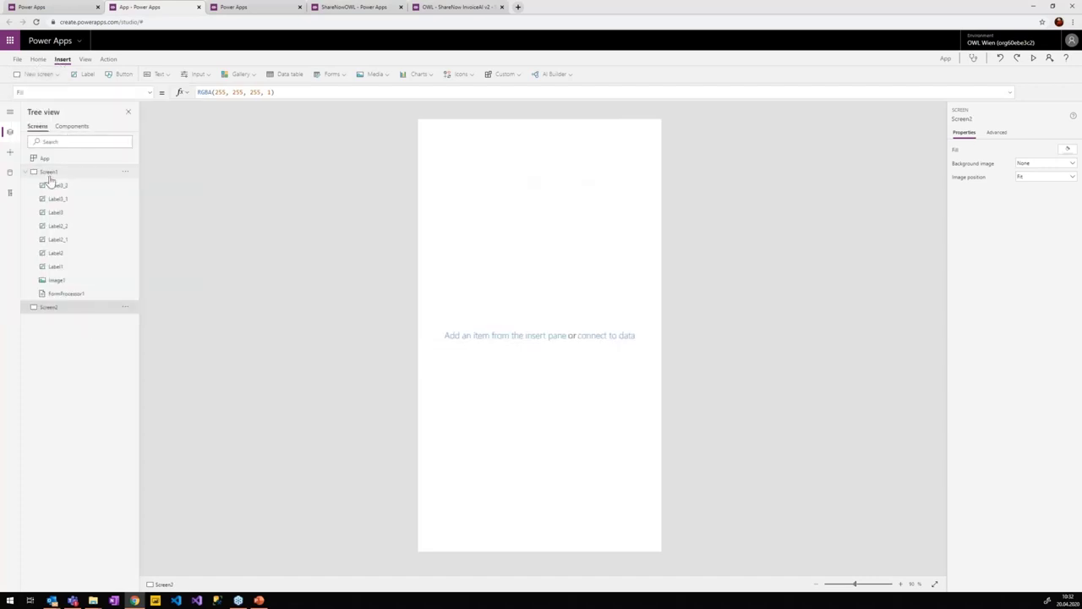
- Copy the pmOne logo and the "Invoice AI" label from Screen1 to Screen2 and align them with the screen's upper edge
{"action": "left_click", "coordinate": [92, 171]}
{"action": "left_click", "coordinate": [587, 198]}
{"action": "left_click", "coordinate": [592, 202]}
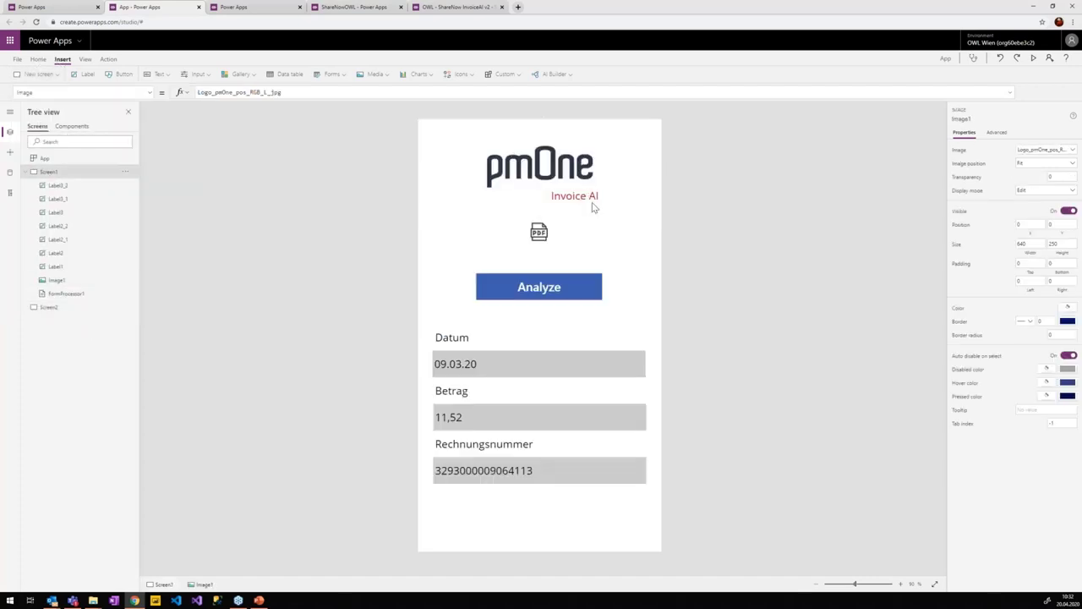
{"action": "left_click", "coordinate": [615, 198]}
{"action": "left_click", "coordinate": [591, 169], "text": "shift"}
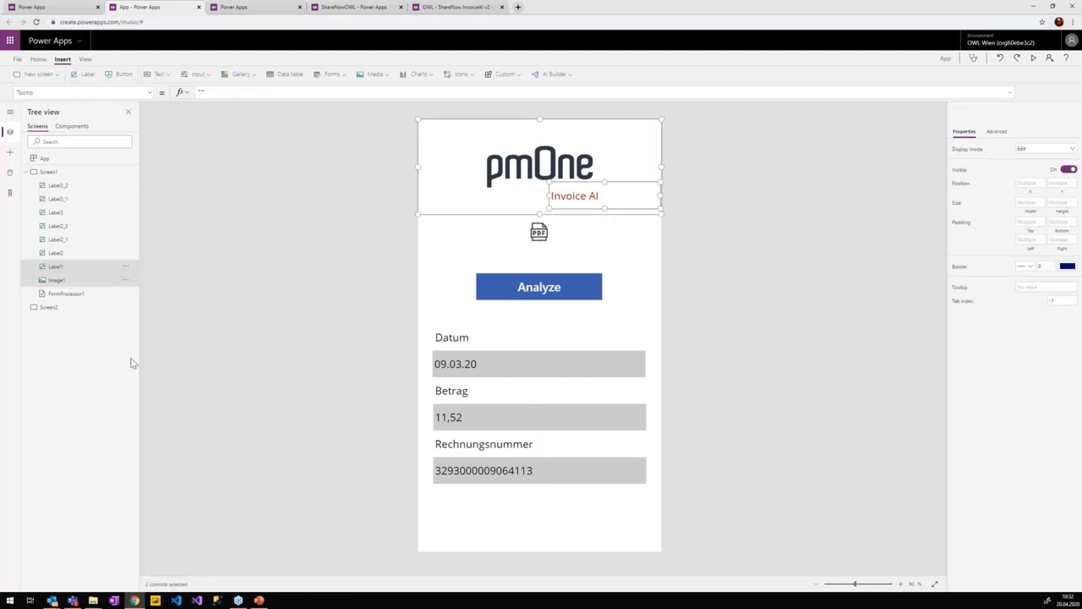
{"action": "left_click", "coordinate": [75, 308]}
{"action": "key", "text": "ctrl+v"}
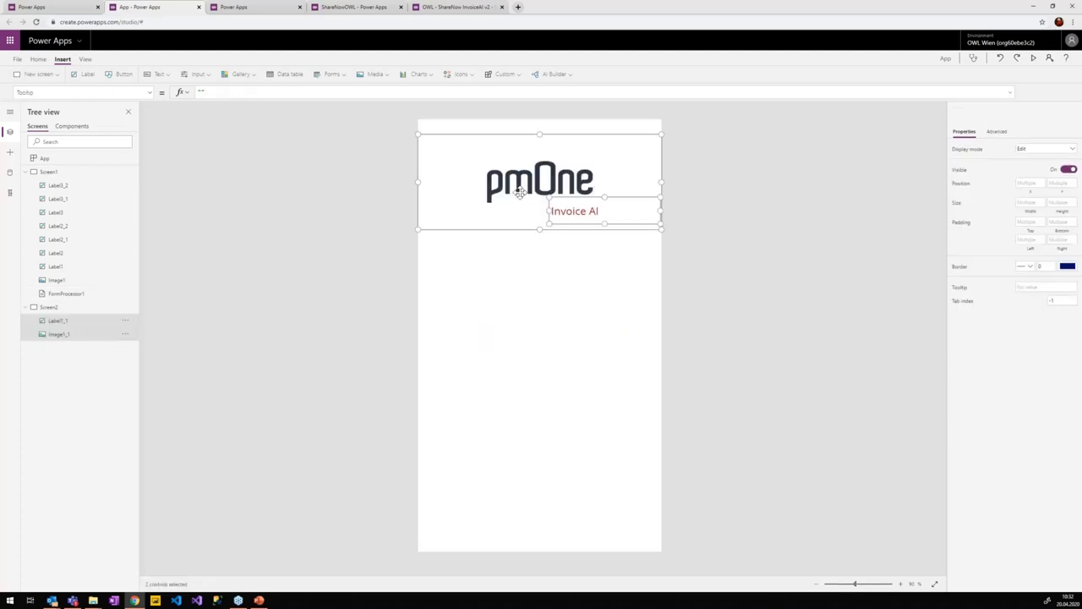
{"action": "left_click_drag", "start_coordinate": [520, 192], "coordinate": [520, 178]}
{"action": "left_click", "coordinate": [334, 298]}
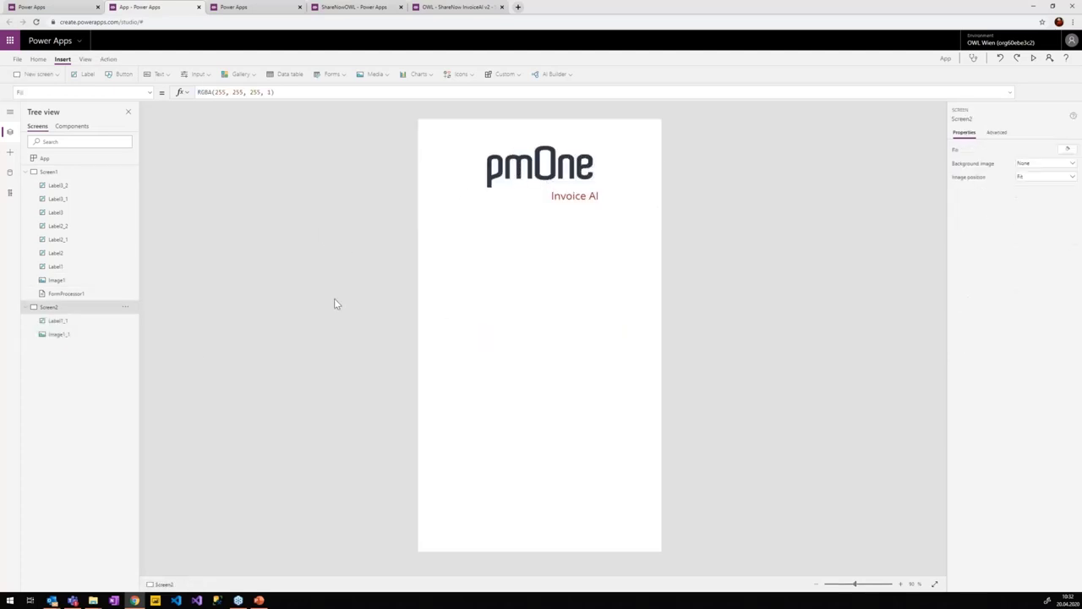
- Add a "Check" button on Screen1, centered below the invoice number value at about X 180, Y 996
{"action": "left_click", "coordinate": [73, 171]}
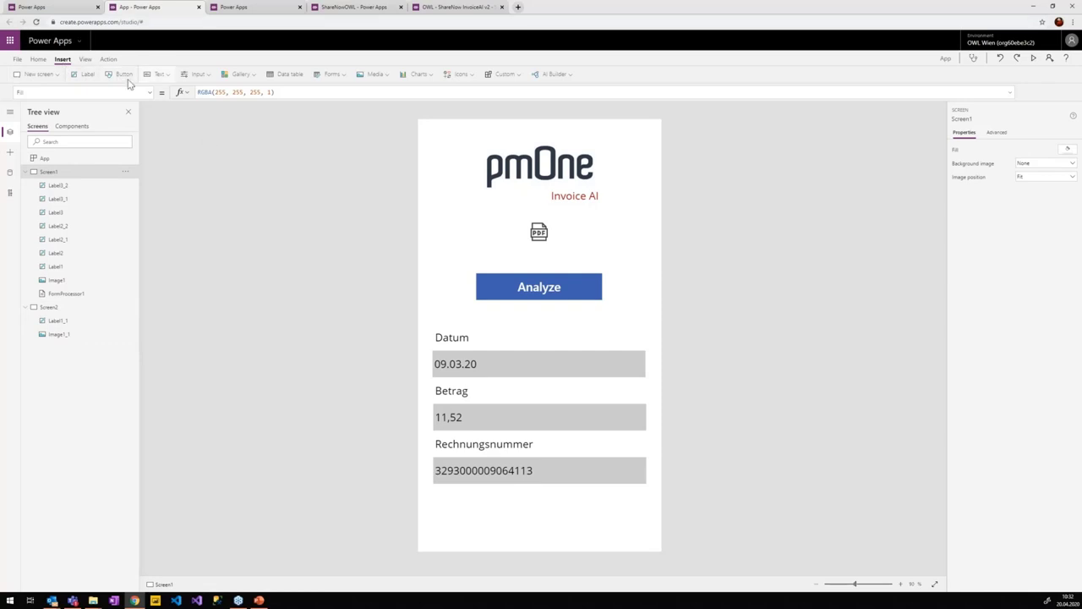
{"action": "left_click_drag", "start_coordinate": [495, 154], "coordinate": [529, 495]}
{"action": "left_click", "coordinate": [543, 515]}
{"action": "type", "text": "Check"}
{"action": "left_click", "coordinate": [410, 522]}
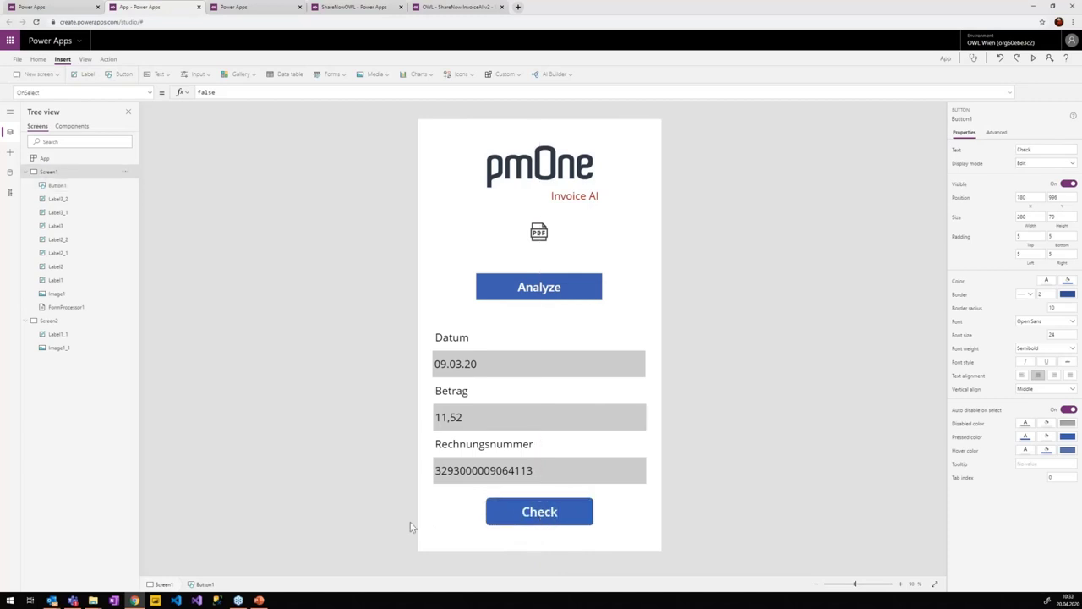
- Set the Check button's OnSelect formula to Navigate(Screen2)
{"action": "left_click", "coordinate": [540, 512]}
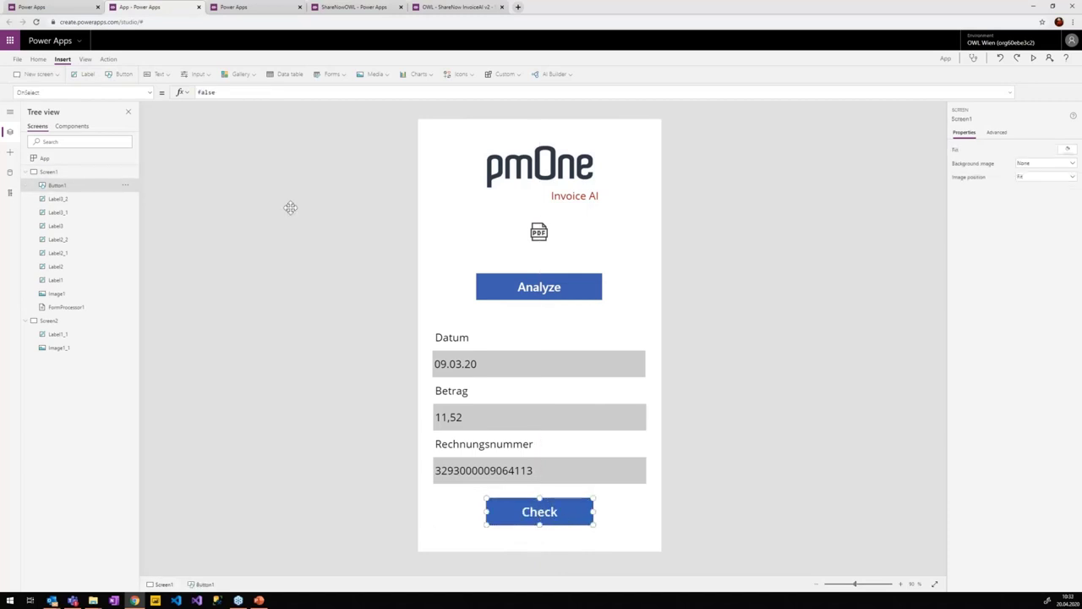
{"action": "double_click", "coordinate": [229, 93]}
{"action": "type", "text": "false"}
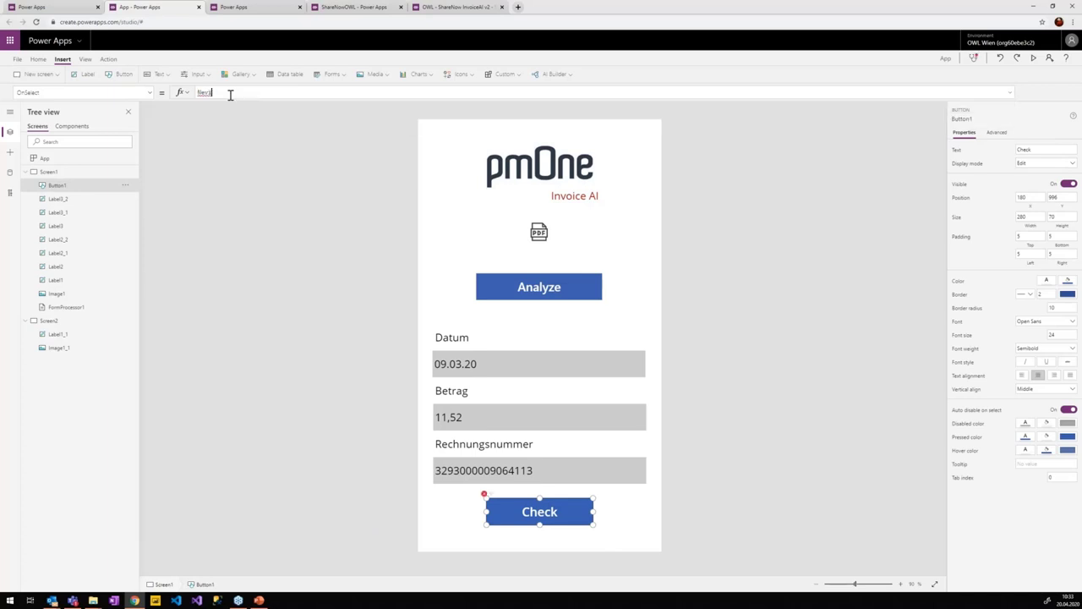
{"action": "key", "text": "ctrl+a"}
{"action": "type", "text": "N"}
{"action": "key", "text": "Tab"}
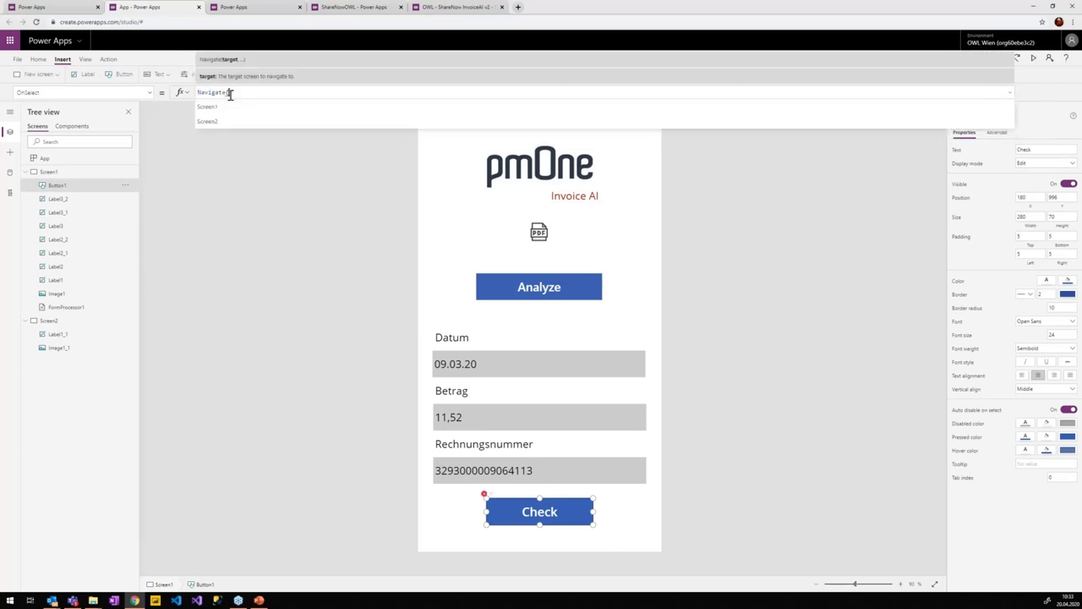
{"action": "key", "text": "Down"}
{"action": "key", "text": "Tab"}
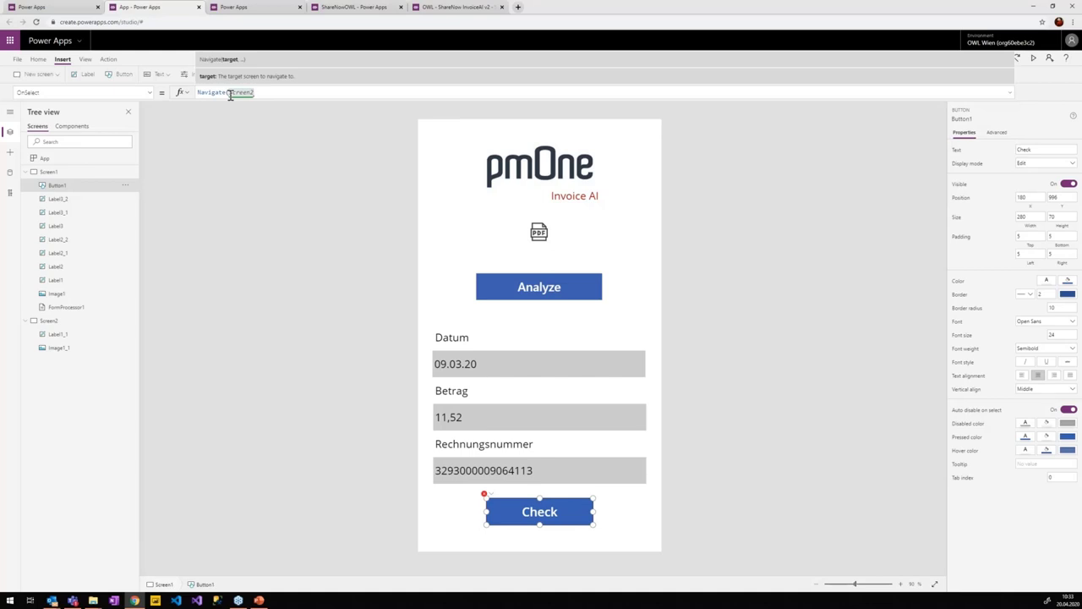
{"action": "left_click", "coordinate": [376, 453]}
{"action": "left_click", "coordinate": [341, 481]}
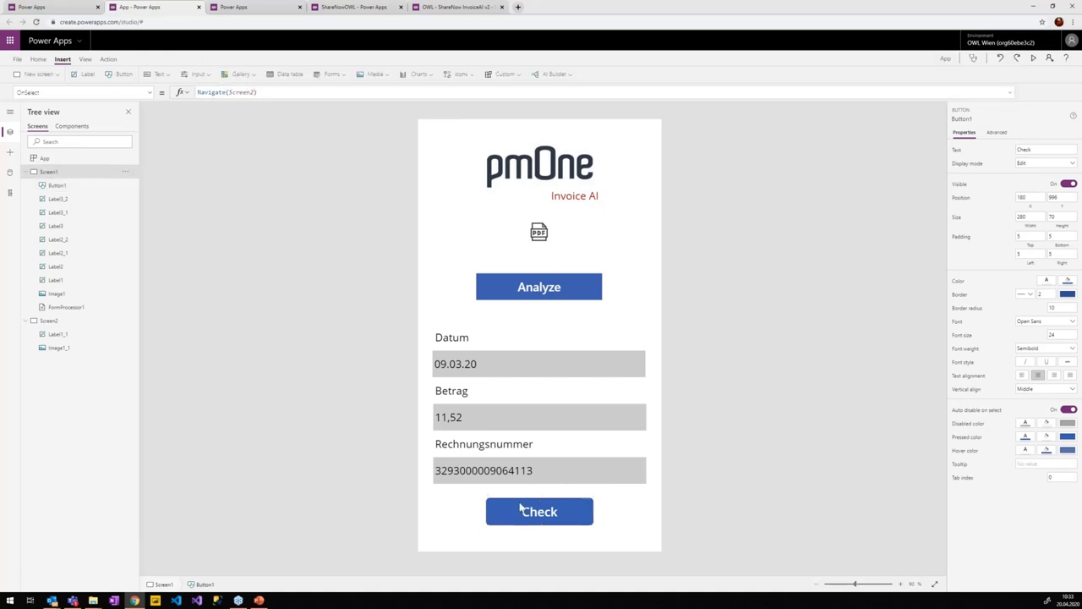
- Preview the app, test the Check button's navigation and return to editing
{"action": "left_click", "coordinate": [1033, 57]}
{"action": "left_click", "coordinate": [512, 542]}
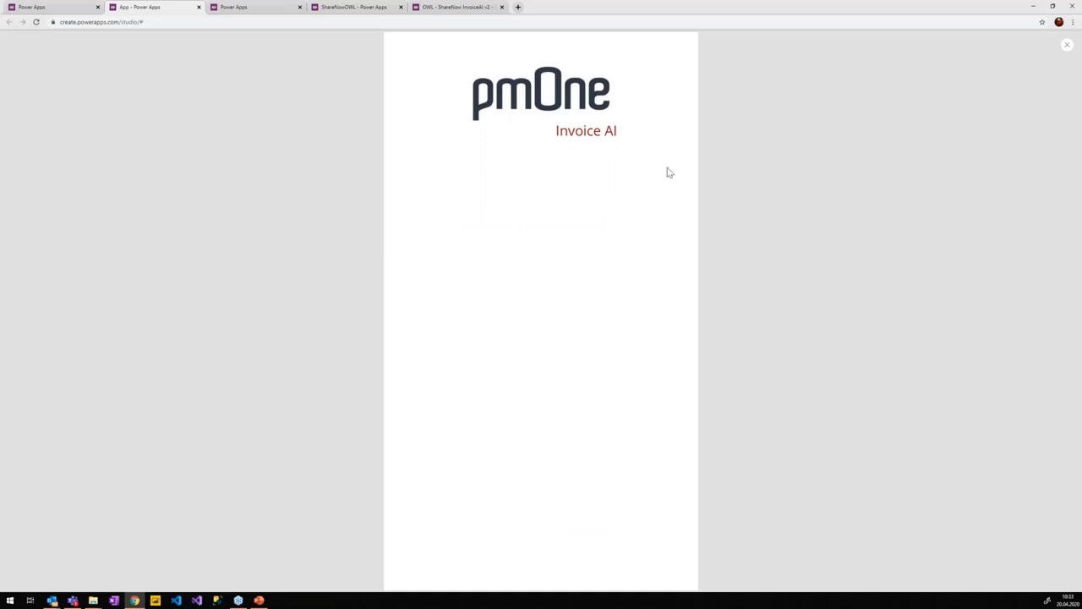
{"action": "left_click", "coordinate": [1066, 47]}
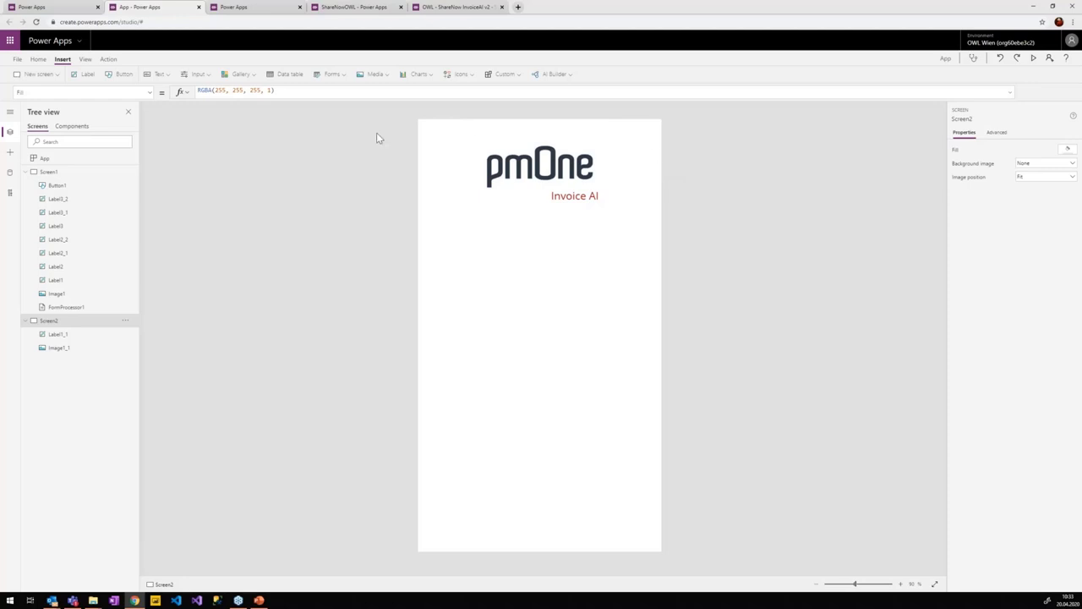
- Examine the entities and connectors available as data sources, including the full entity list
{"action": "left_click", "coordinate": [10, 174]}
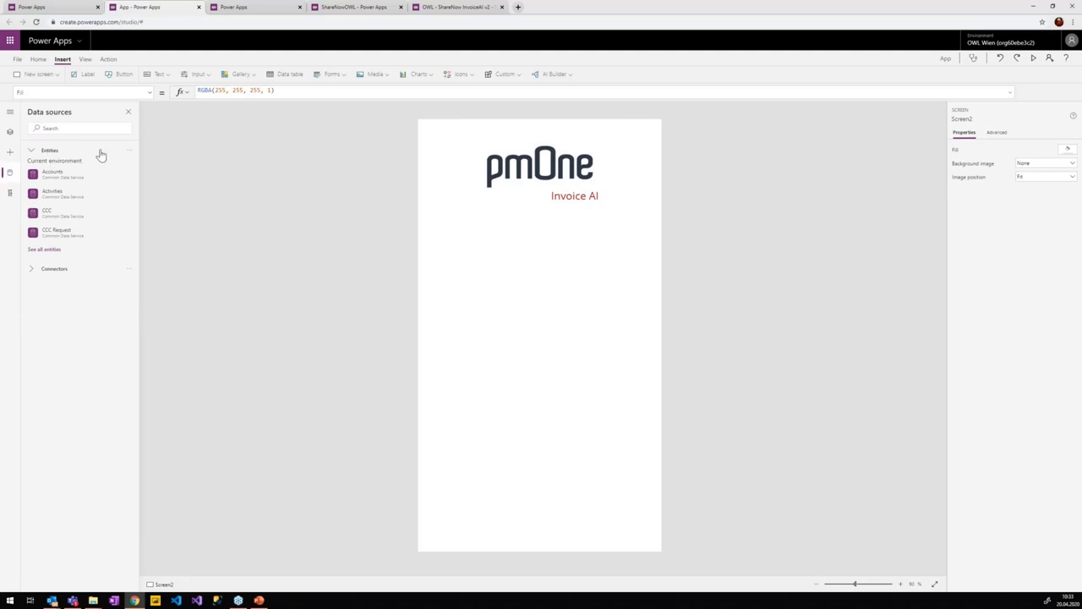
{"action": "left_click", "coordinate": [77, 129]}
{"action": "left_click", "coordinate": [99, 246]}
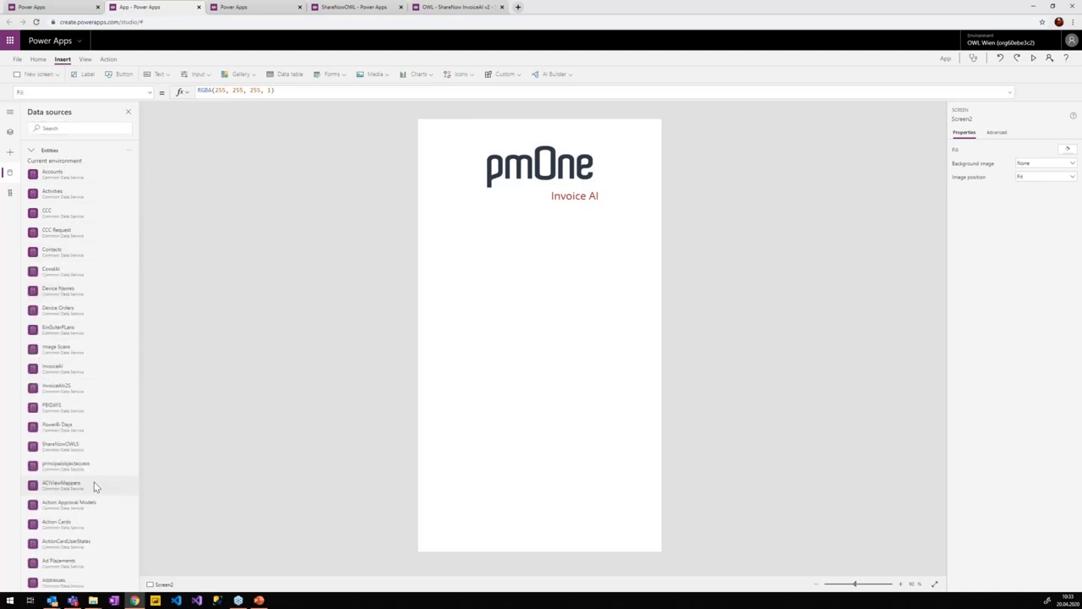
{"action": "left_click", "coordinate": [34, 151]}
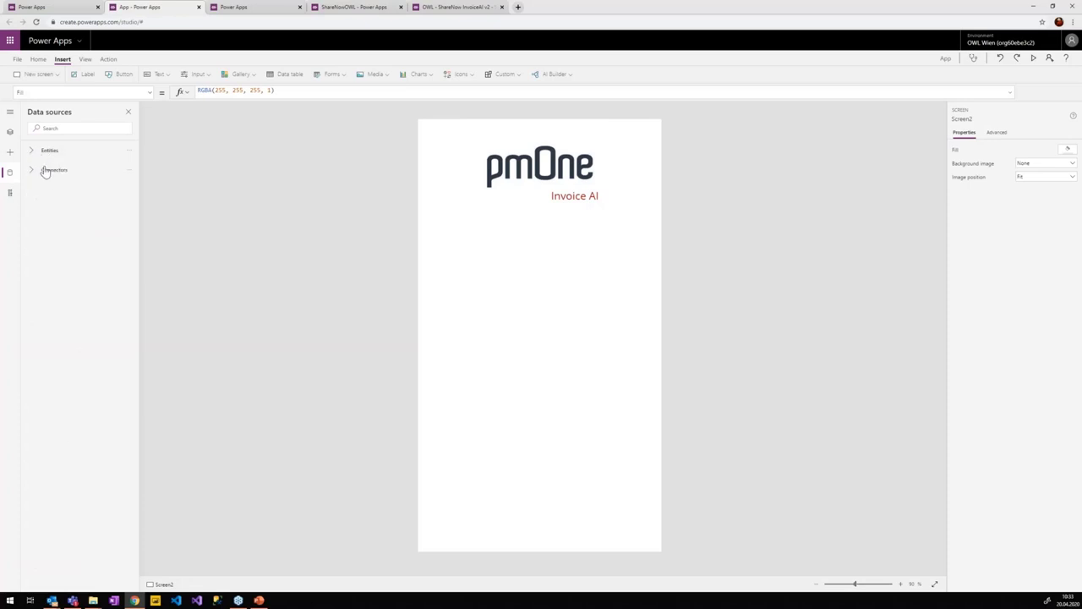
{"action": "left_click", "coordinate": [46, 171]}
{"action": "mouse_move", "coordinate": [78, 310]}
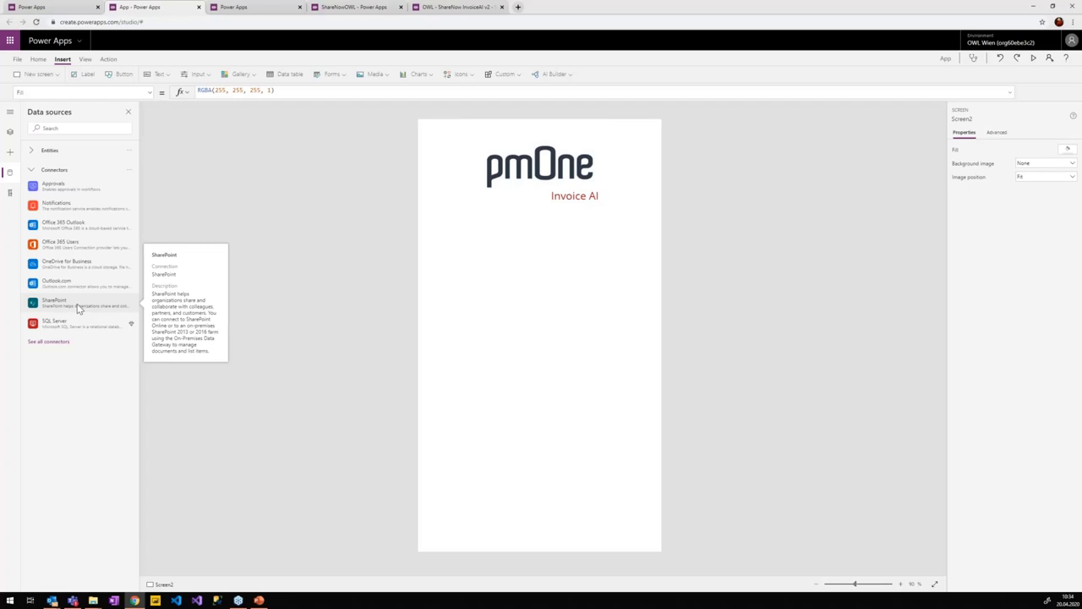
{"action": "left_click", "coordinate": [128, 182]}
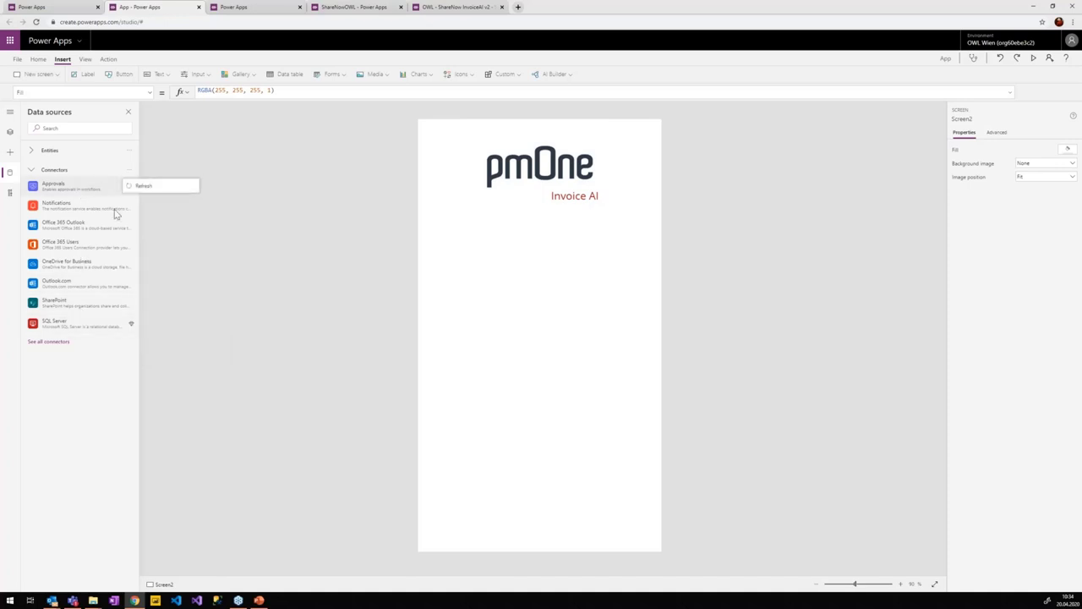
{"action": "mouse_move", "coordinate": [76, 190]}
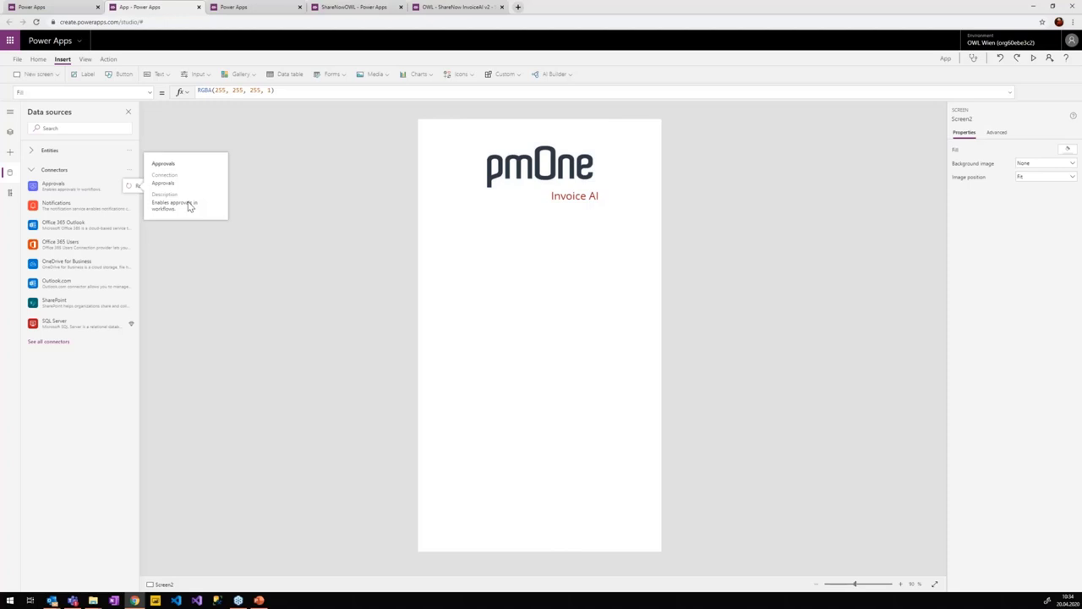
{"action": "left_click", "coordinate": [49, 150]}
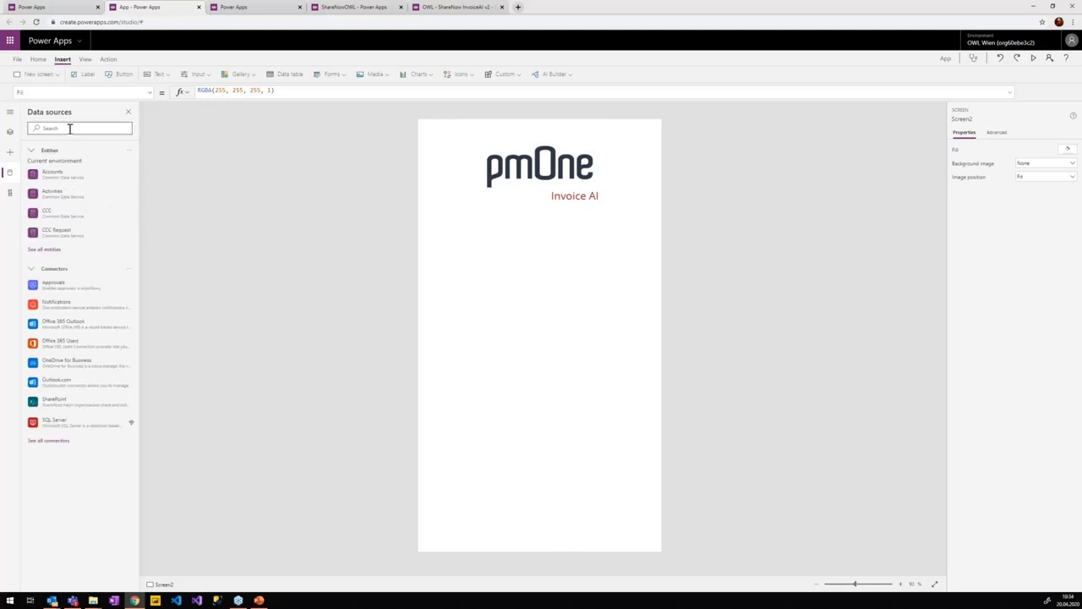
{"action": "left_click", "coordinate": [50, 248]}
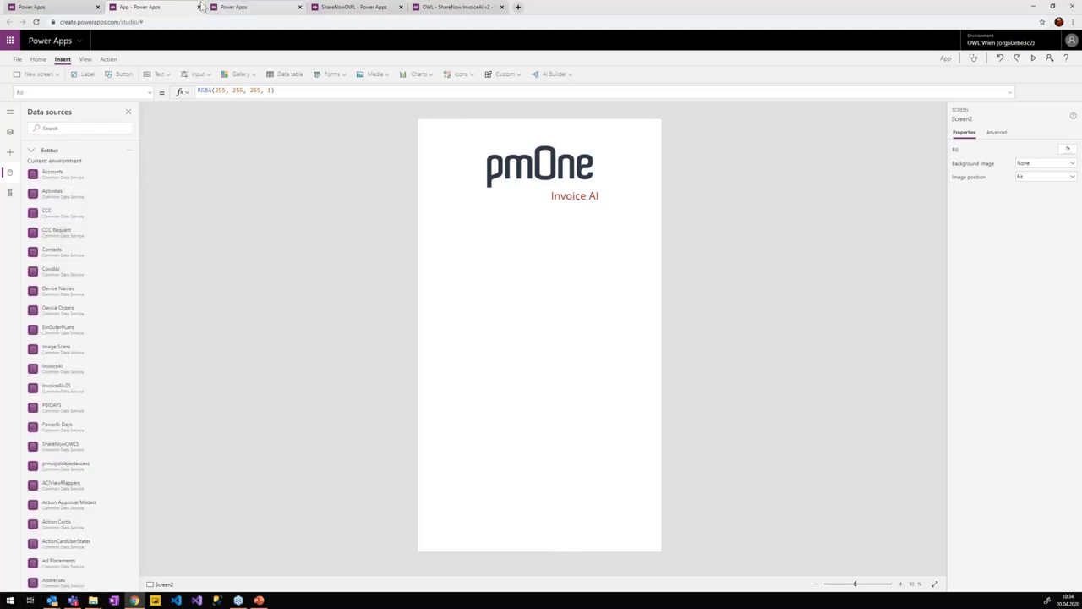
{"action": "left_click", "coordinate": [51, 7]}
{"action": "left_click", "coordinate": [251, 8]}
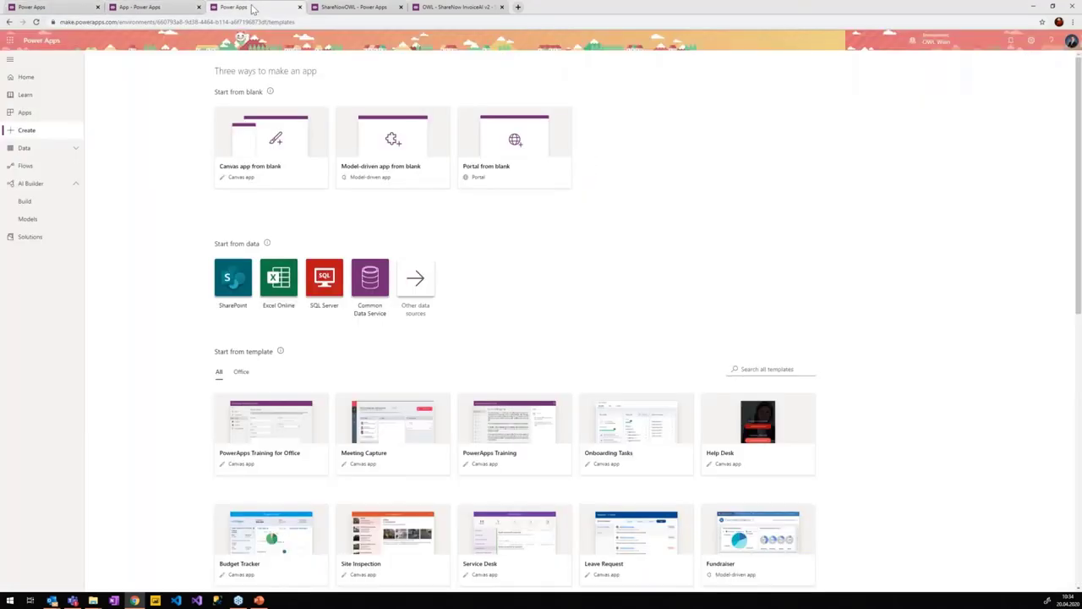
{"action": "left_click", "coordinate": [351, 6]}
{"action": "left_click", "coordinate": [143, 7]}
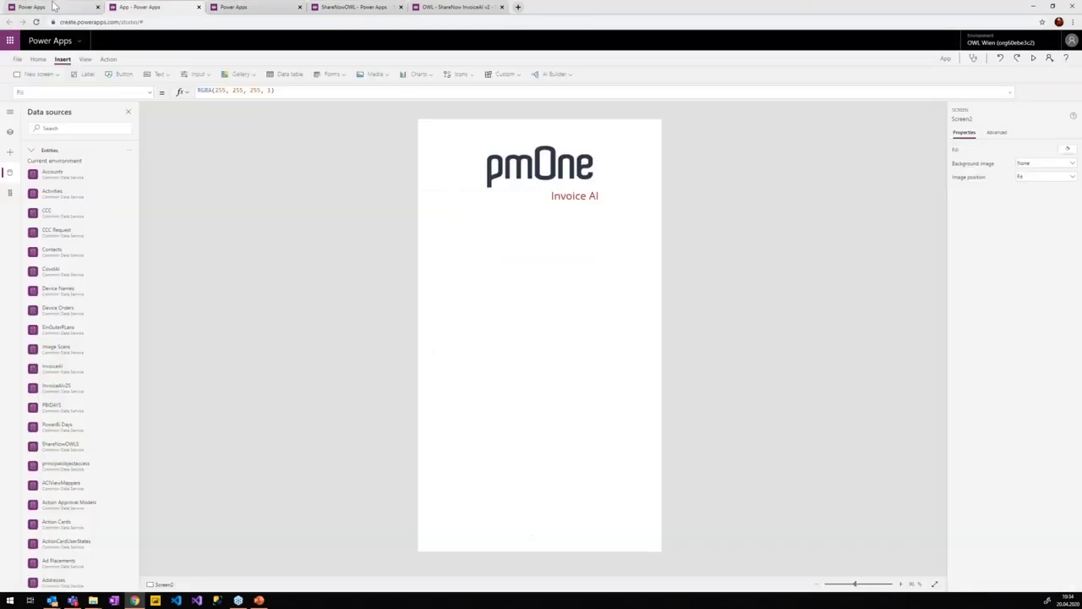
{"action": "left_click", "coordinate": [53, 7]}
{"action": "left_click", "coordinate": [119, 7]}
- Search the data sources for "PBI" and add the PBIDAYS Common Data Service entity to the app
{"action": "left_click", "coordinate": [68, 126]}
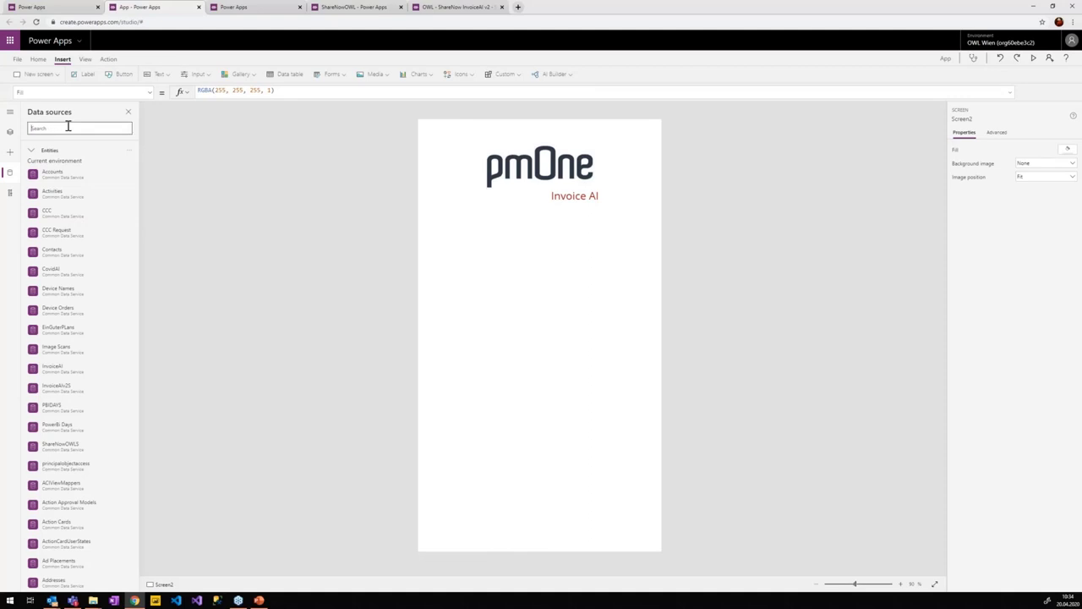
{"action": "type", "text": "PBI"}
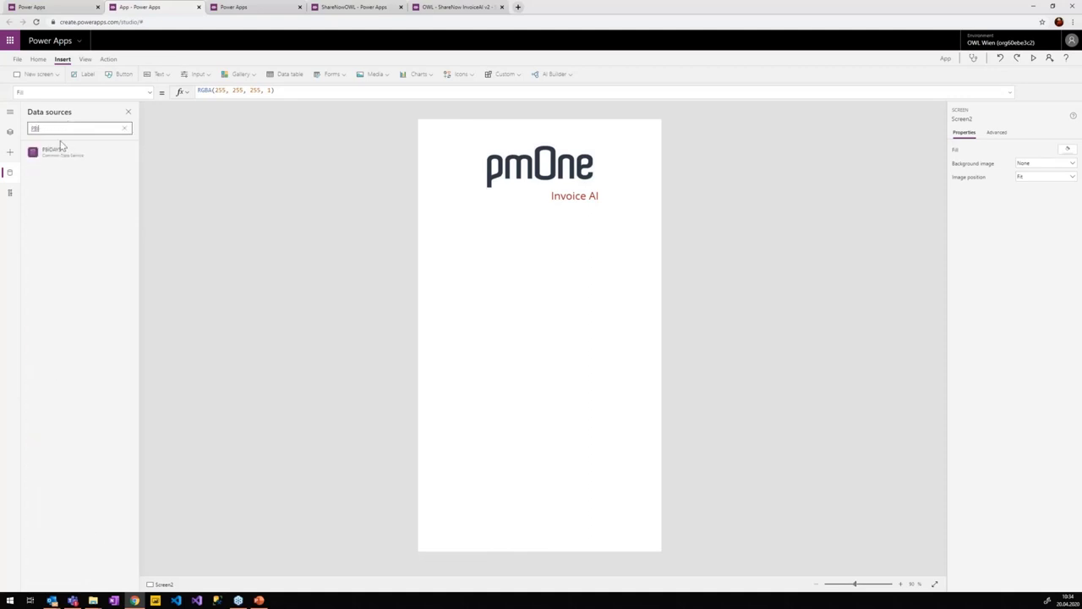
{"action": "mouse_move", "coordinate": [68, 156]}
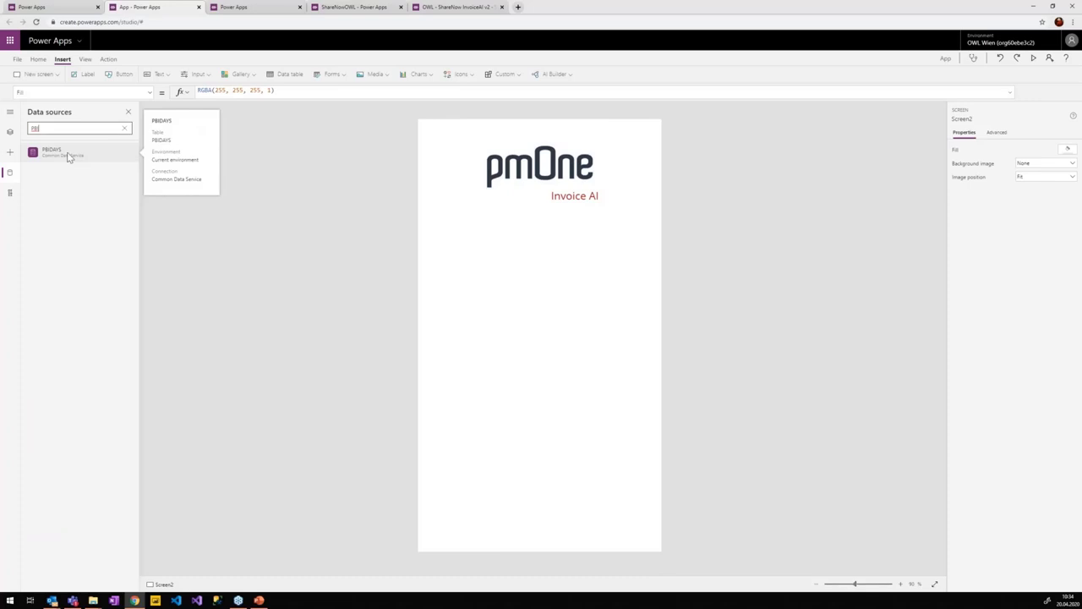
{"action": "left_click", "coordinate": [69, 158]}
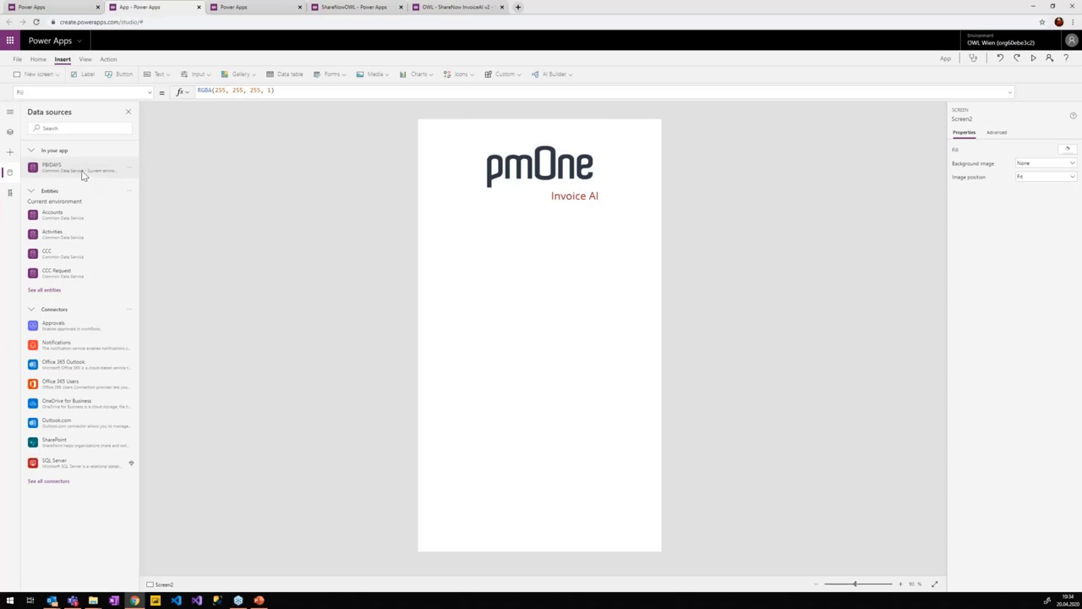
- Insert an edit form on Screen2 connected to PBIDAYS and place it below the Invoice AI title at Y 324
{"action": "left_click", "coordinate": [331, 76]}
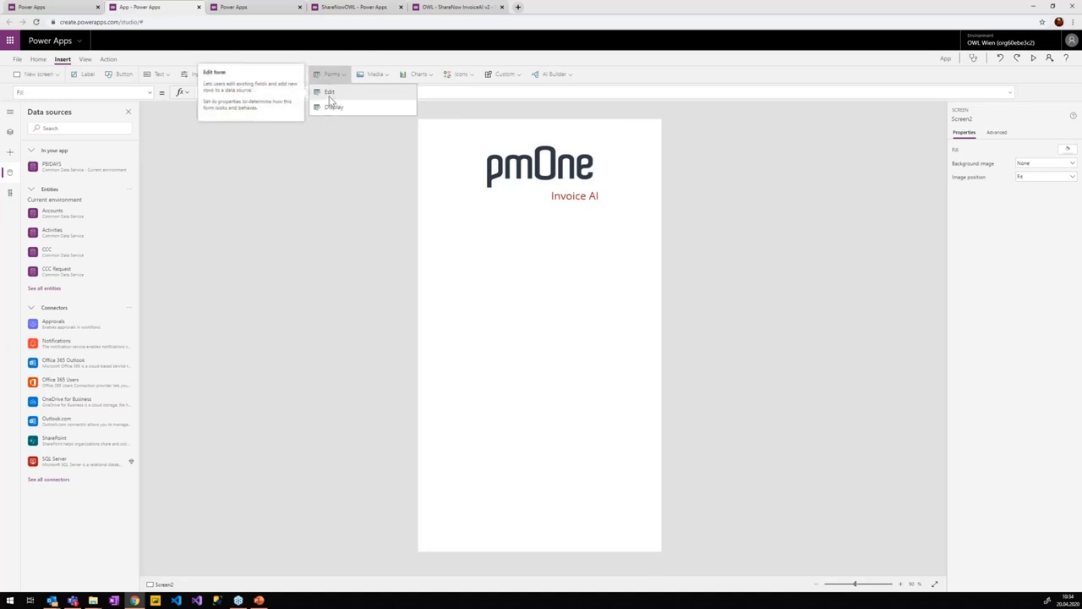
{"action": "left_click", "coordinate": [329, 101]}
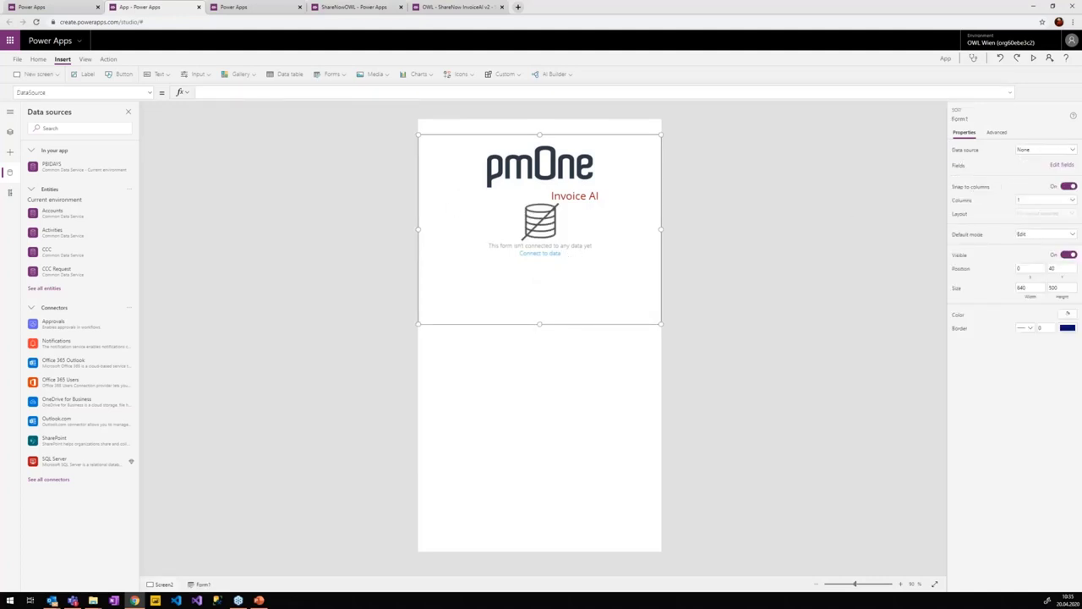
{"action": "left_click", "coordinate": [1048, 151]}
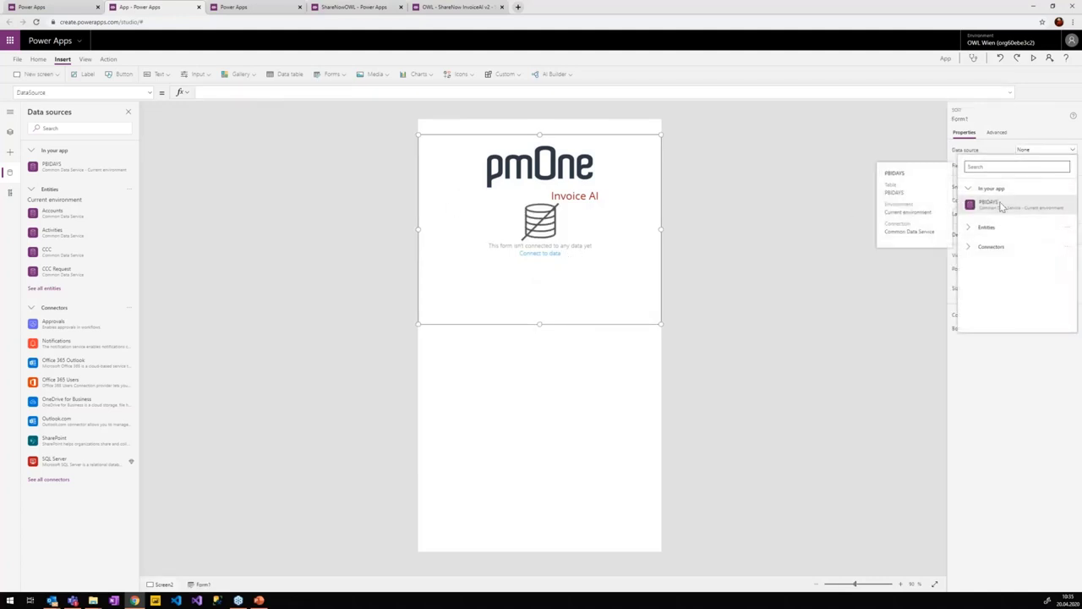
{"action": "left_click", "coordinate": [999, 206]}
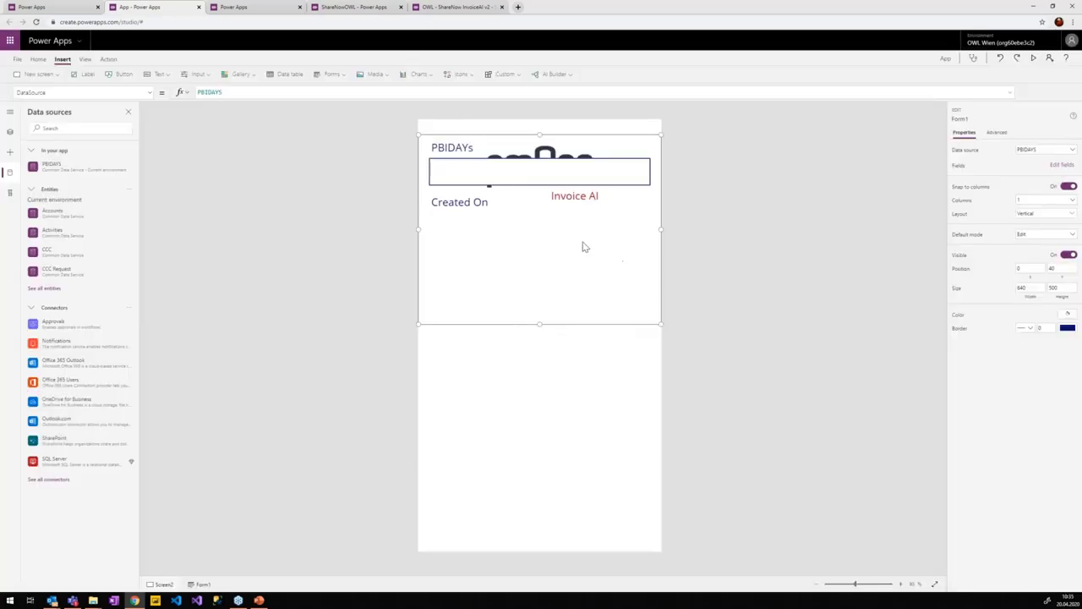
{"action": "left_click_drag", "start_coordinate": [572, 330], "coordinate": [591, 431]}
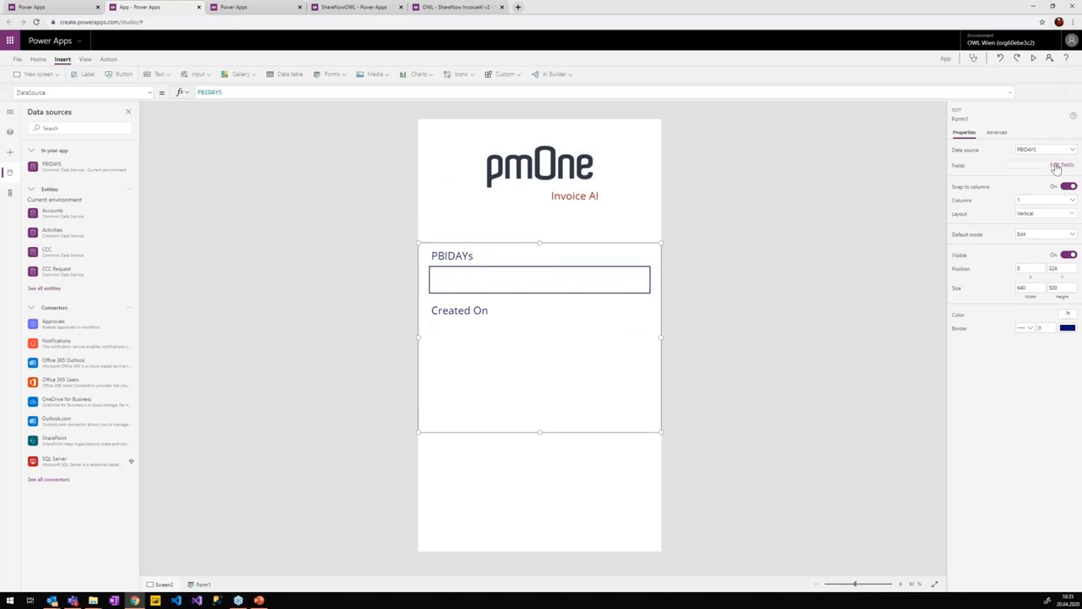
- Remove the Created On field from the form
{"action": "left_click", "coordinate": [1056, 167]}
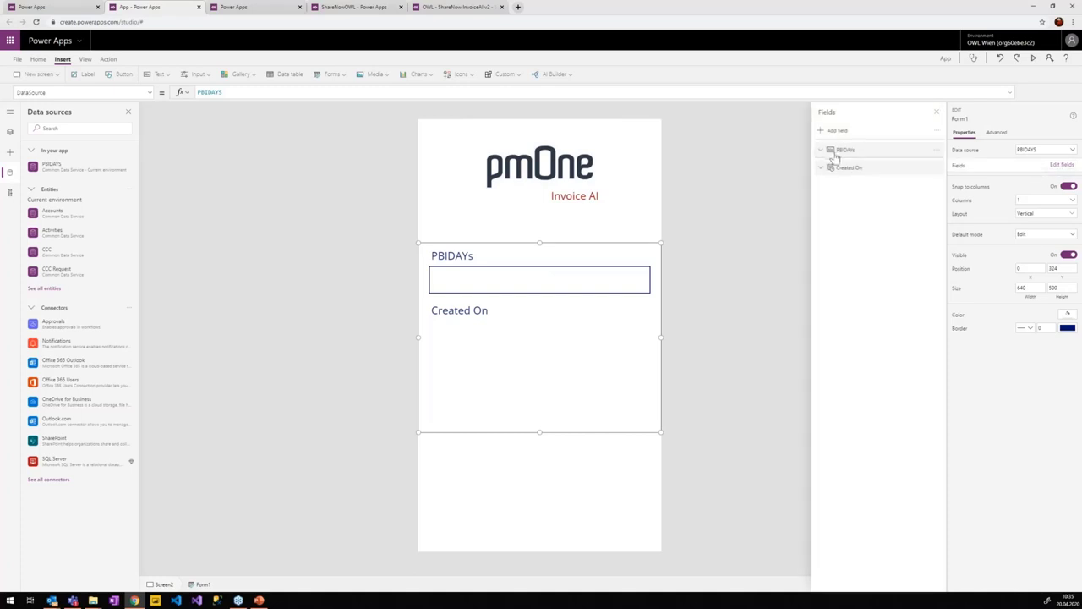
{"action": "left_click", "coordinate": [937, 168]}
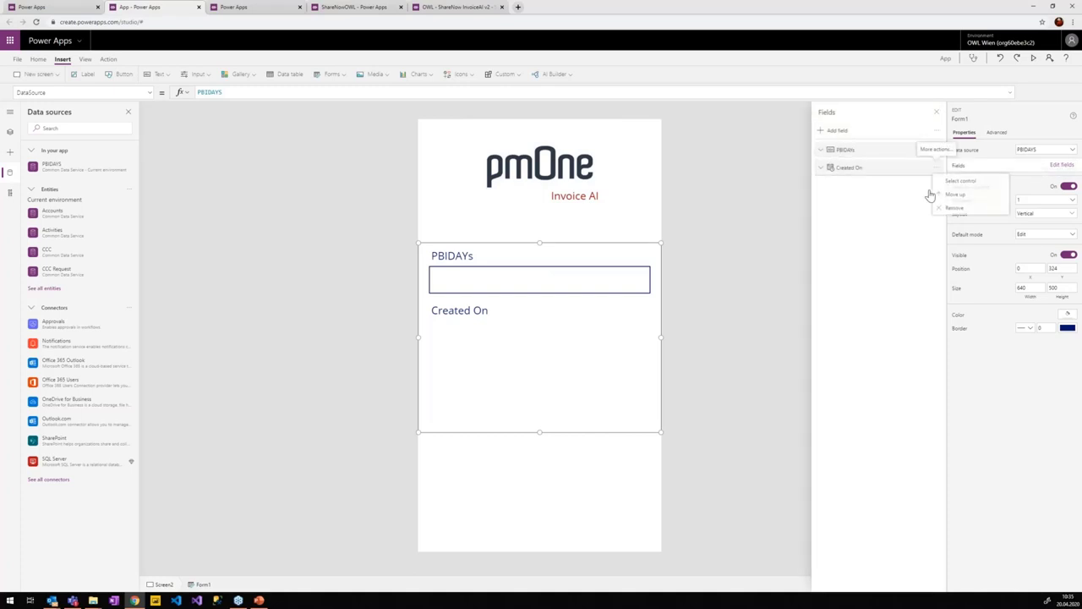
{"action": "left_click", "coordinate": [953, 207]}
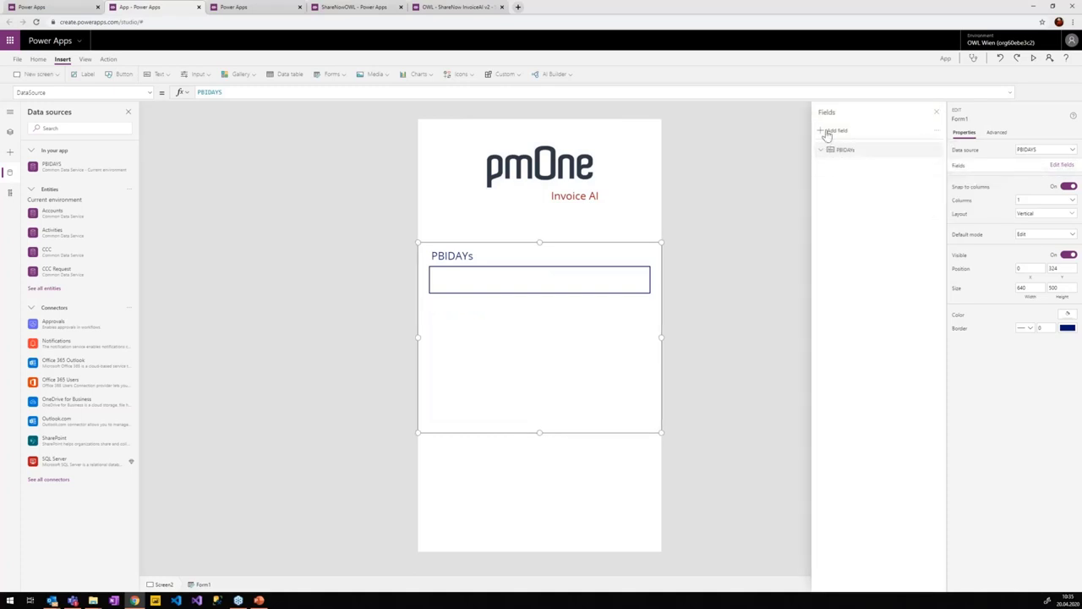
- Add the Betrag, Datum and Rechnungsnummer fields to the form
{"action": "left_click", "coordinate": [828, 133]}
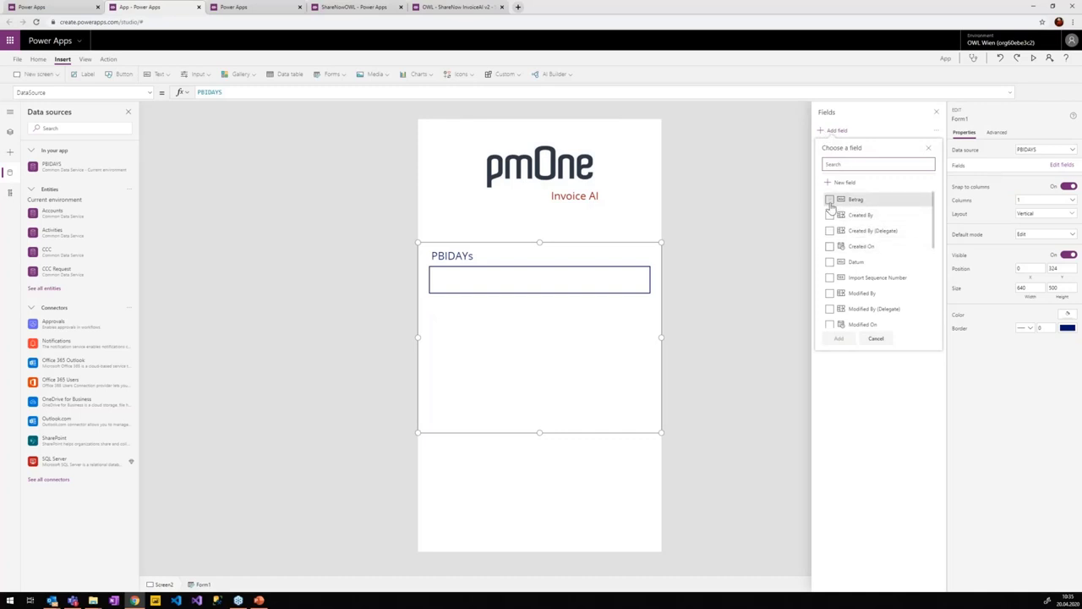
{"action": "left_click", "coordinate": [830, 201]}
{"action": "left_click", "coordinate": [854, 262]}
{"action": "scroll", "coordinate": [886, 271], "scroll_direction": "down", "scroll_amount": 2}
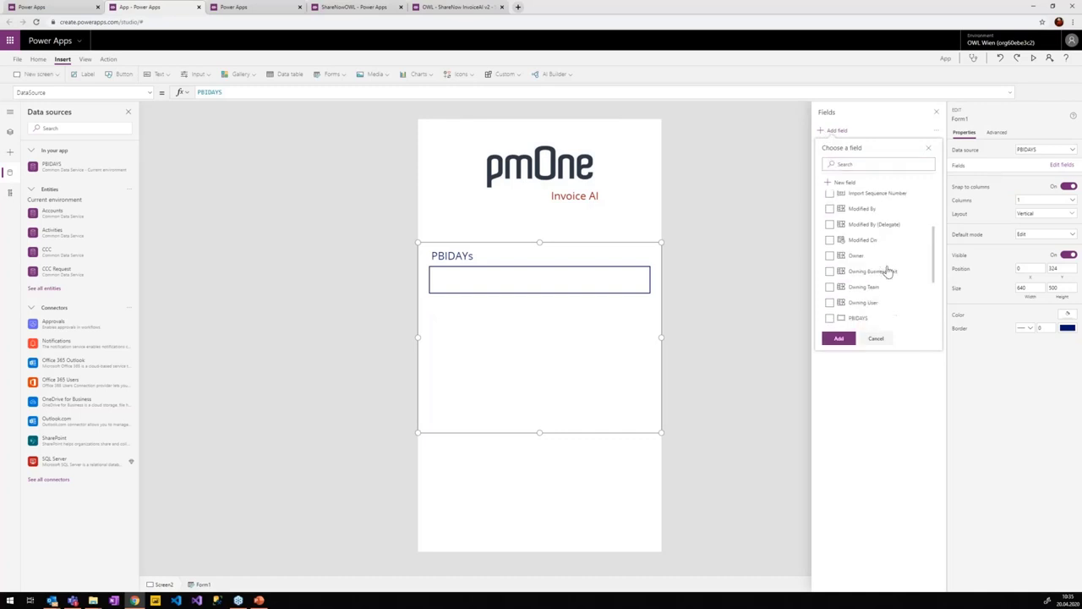
{"action": "scroll", "coordinate": [884, 283], "scroll_direction": "down", "scroll_amount": 3}
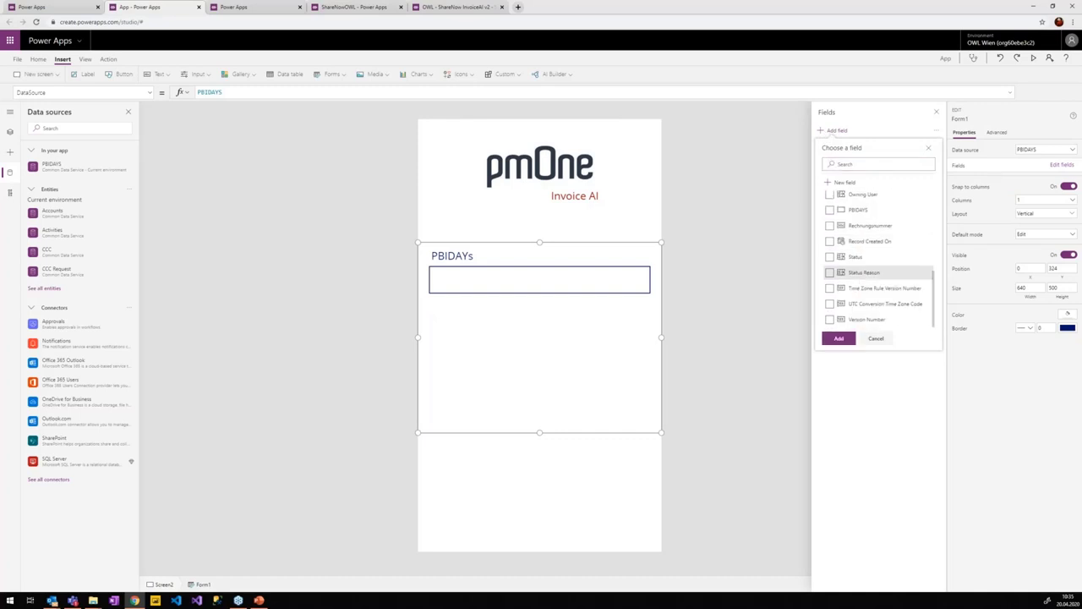
{"action": "scroll", "coordinate": [876, 245], "scroll_direction": "up", "scroll_amount": 5}
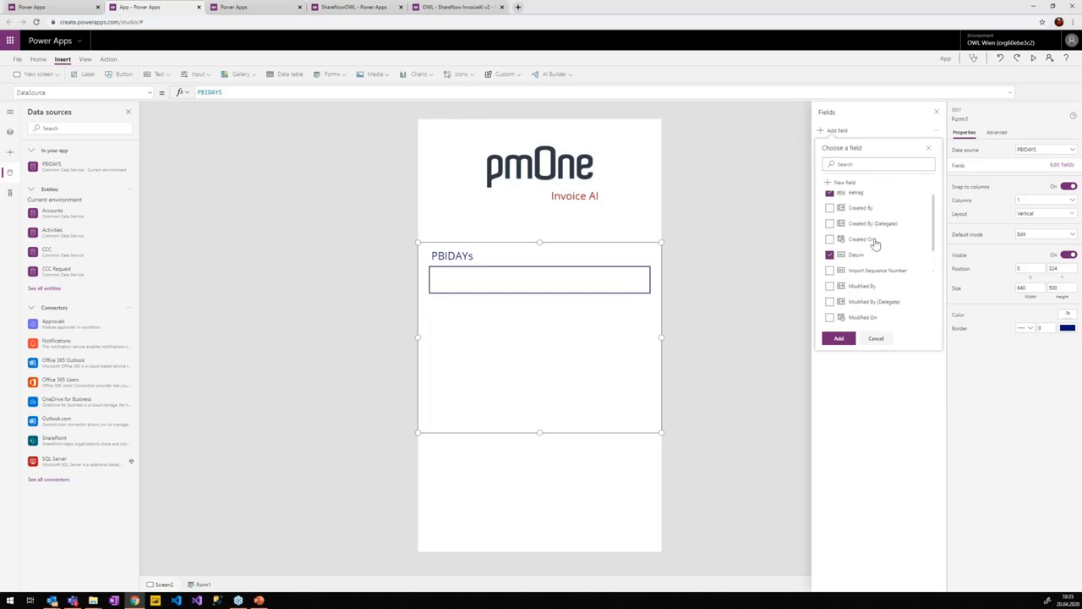
{"action": "left_click", "coordinate": [841, 341]}
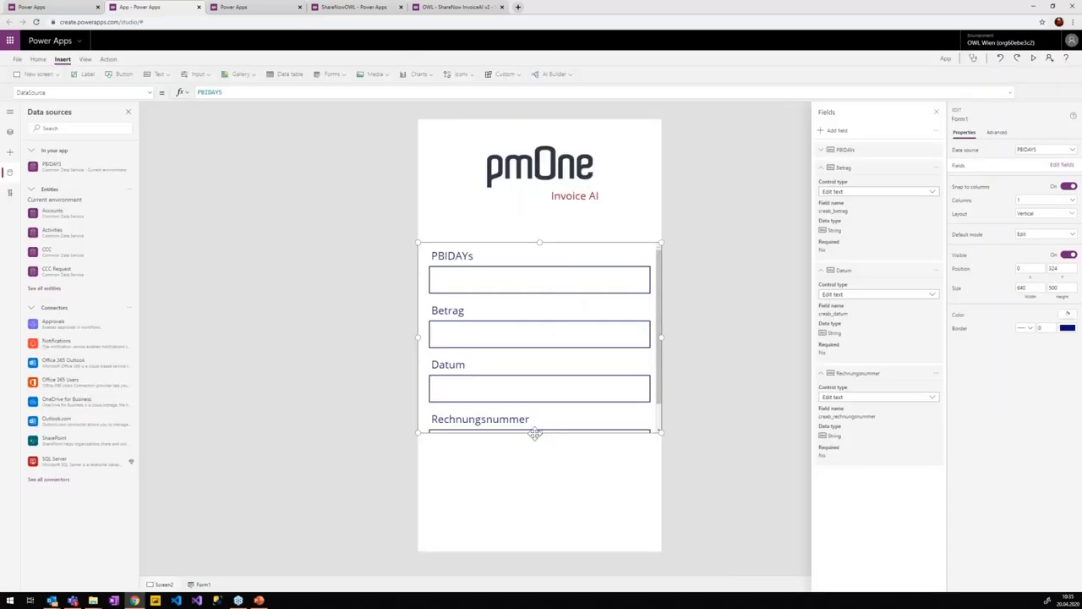
- Enlarge the form to a height of 620 and set its default mode to New
{"action": "left_click_drag", "start_coordinate": [536, 432], "coordinate": [532, 480]}
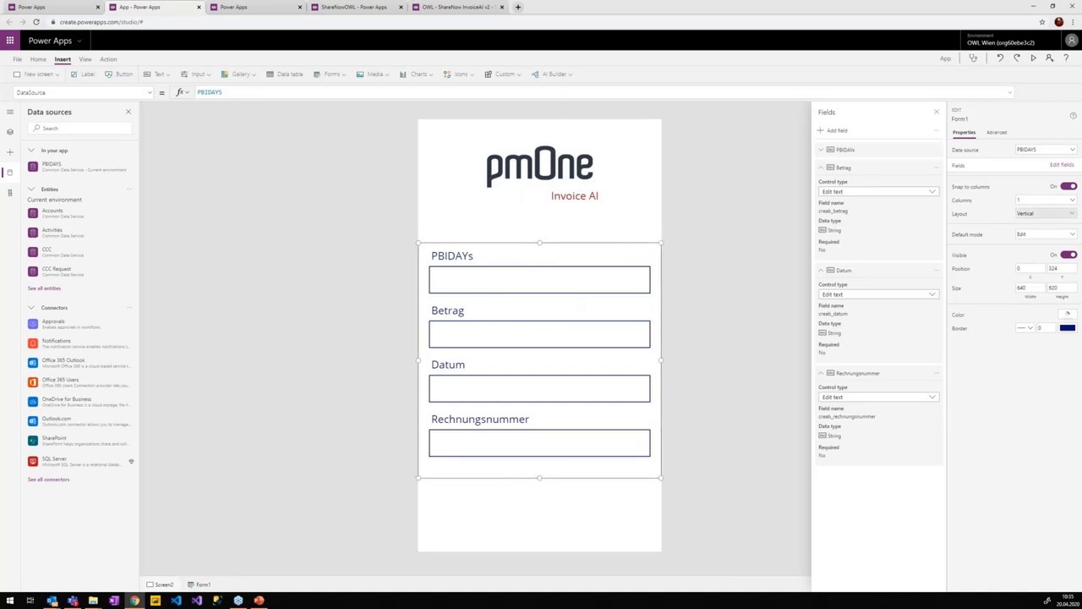
{"action": "left_click", "coordinate": [1028, 236]}
{"action": "left_click", "coordinate": [1024, 254]}
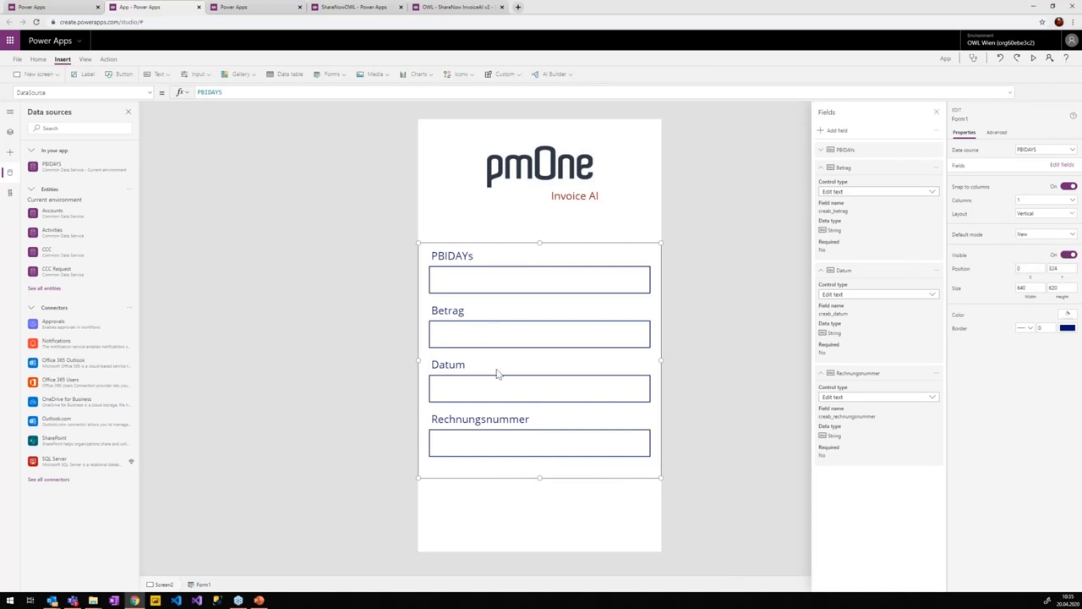
- Set Screen2's OnVisible formula to ResetForm(Form1)
{"action": "left_click", "coordinate": [194, 182]}
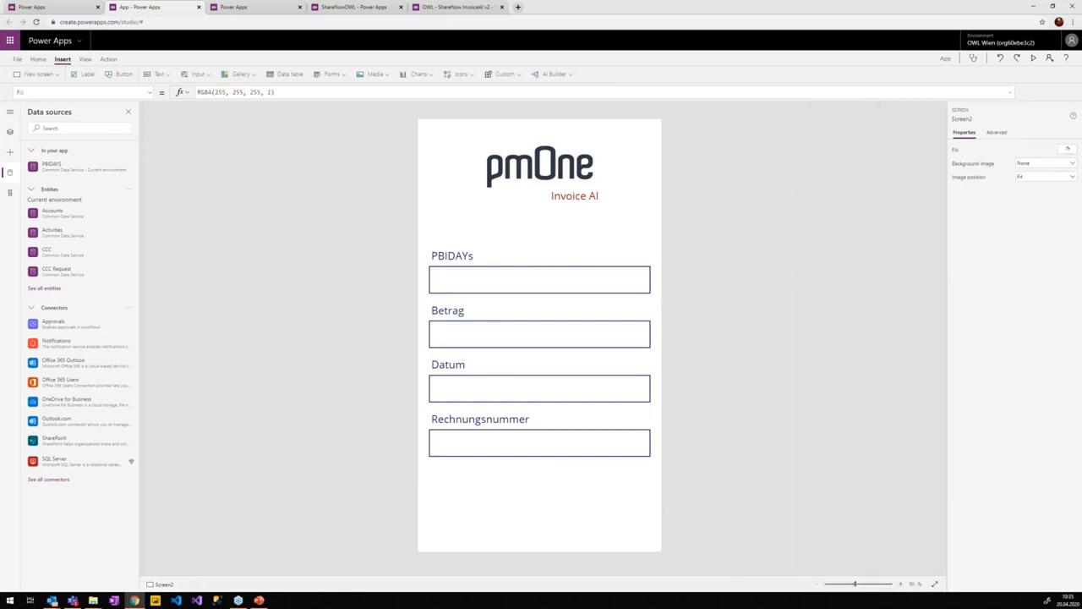
{"action": "left_click", "coordinate": [149, 92]}
{"action": "left_click", "coordinate": [72, 242]}
{"action": "type", "text": "Rest"}
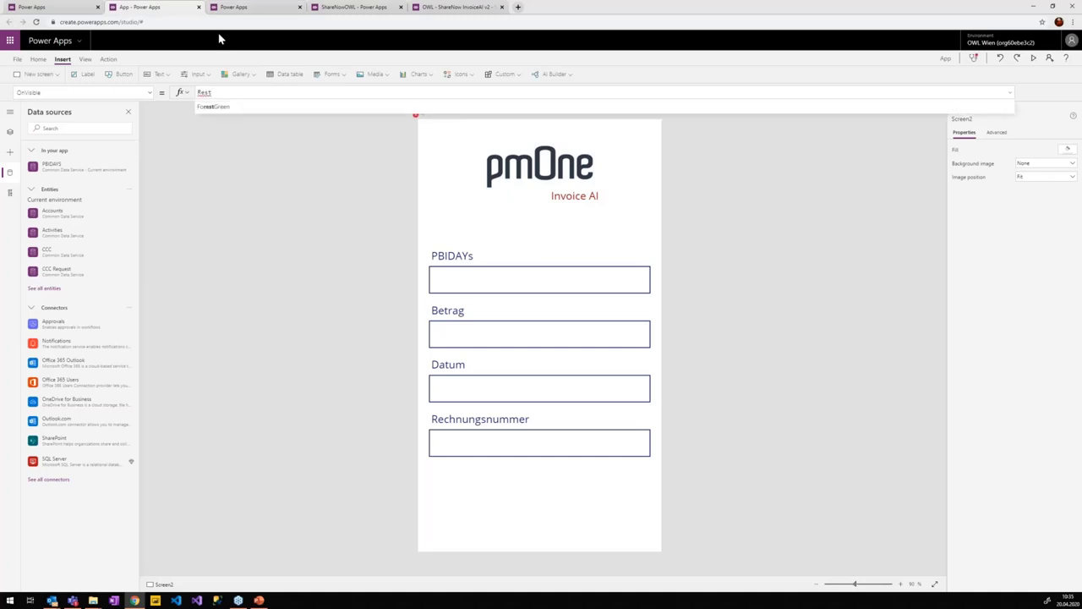
{"action": "key", "text": "BackSpace"}
{"action": "key", "text": "BackSpace"}
{"action": "key", "text": "BackSpace"}
{"action": "key", "text": "BackSpace"}
{"action": "type", "text": "res"}
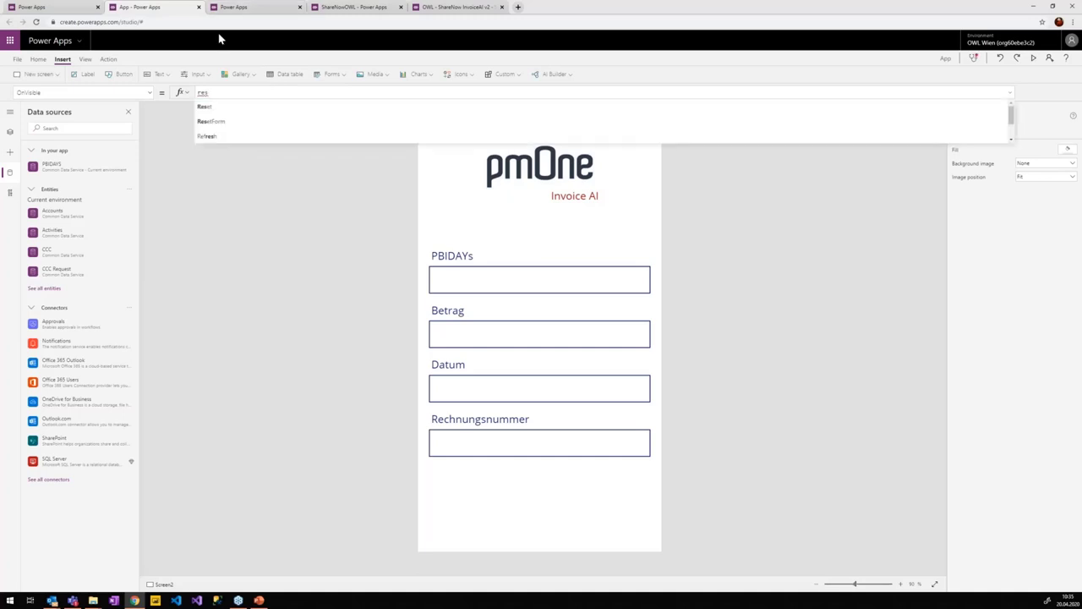
{"action": "key", "text": "Down"}
{"action": "key", "text": "Tab"}
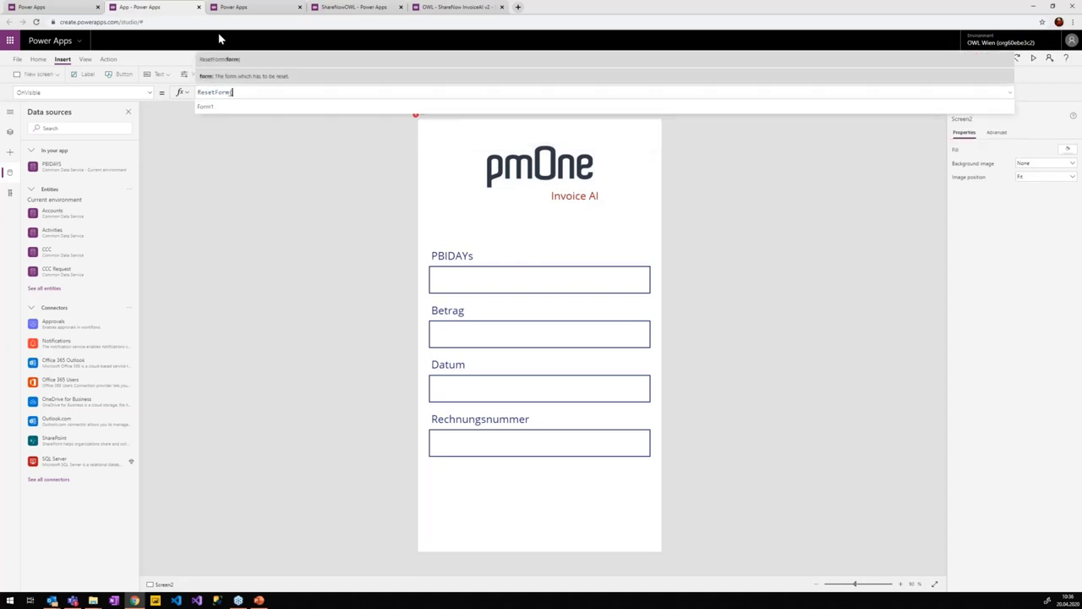
{"action": "key", "text": "Tab"}
{"action": "left_click", "coordinate": [283, 283]}
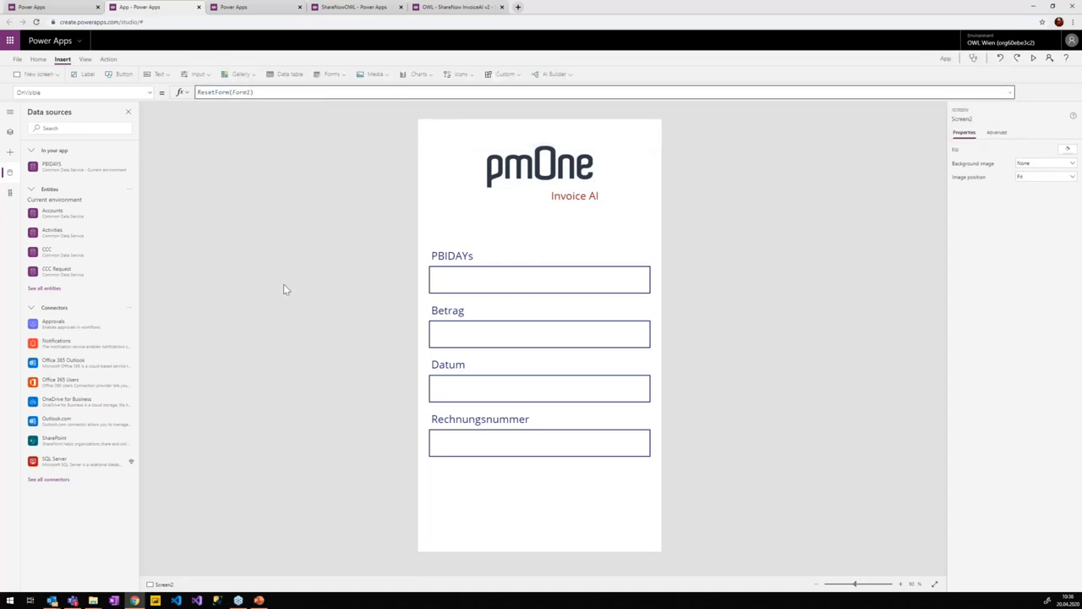
{"action": "left_click", "coordinate": [494, 281]}
{"action": "left_click", "coordinate": [618, 285]}
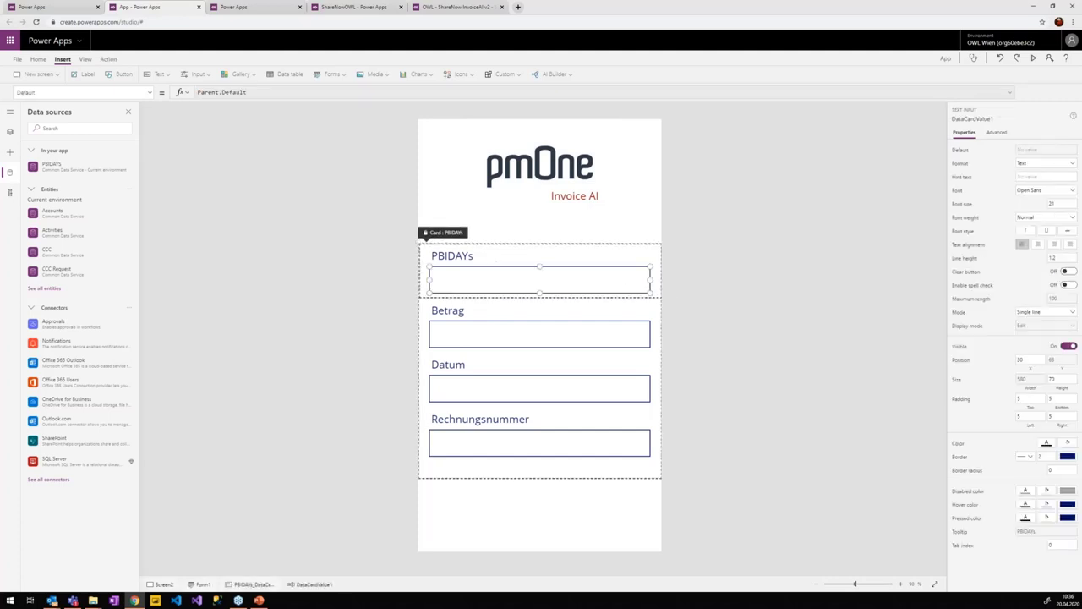
{"action": "left_click", "coordinate": [369, 442]}
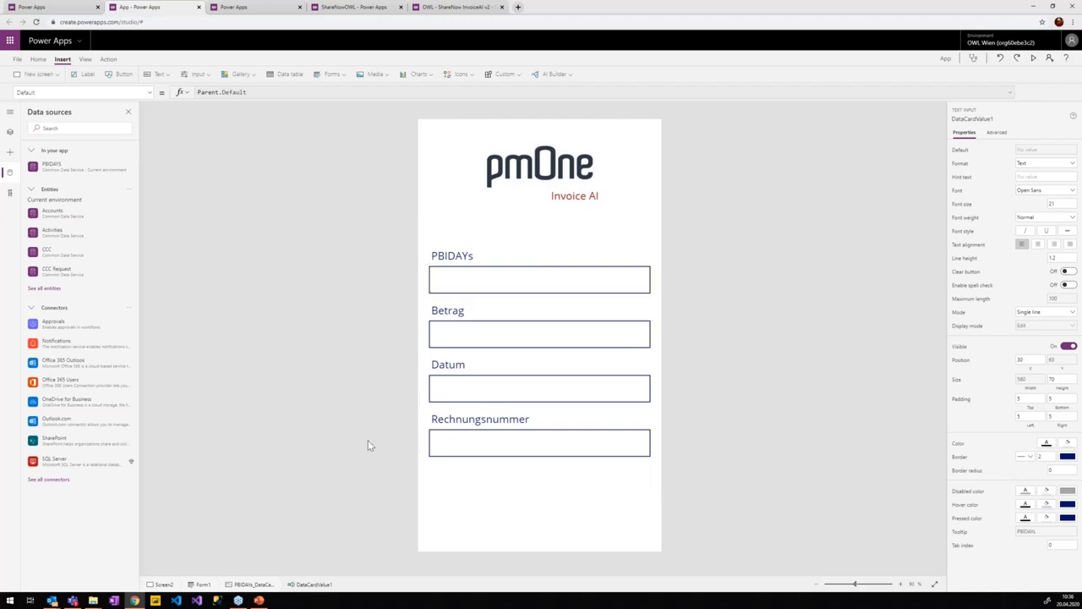
{"action": "left_click", "coordinate": [525, 470]}
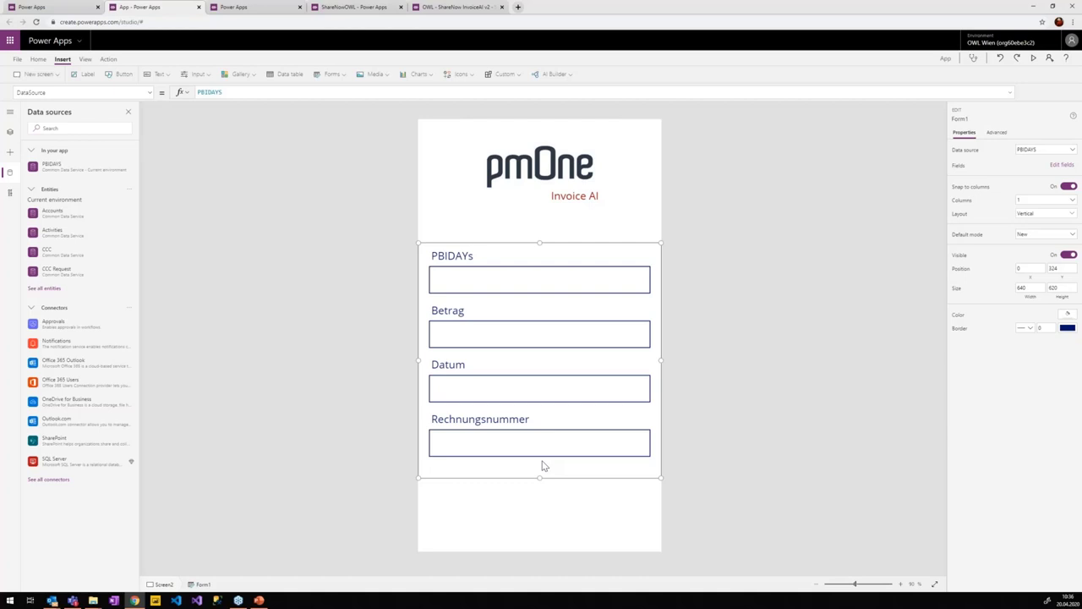
{"action": "left_click", "coordinate": [495, 290]}
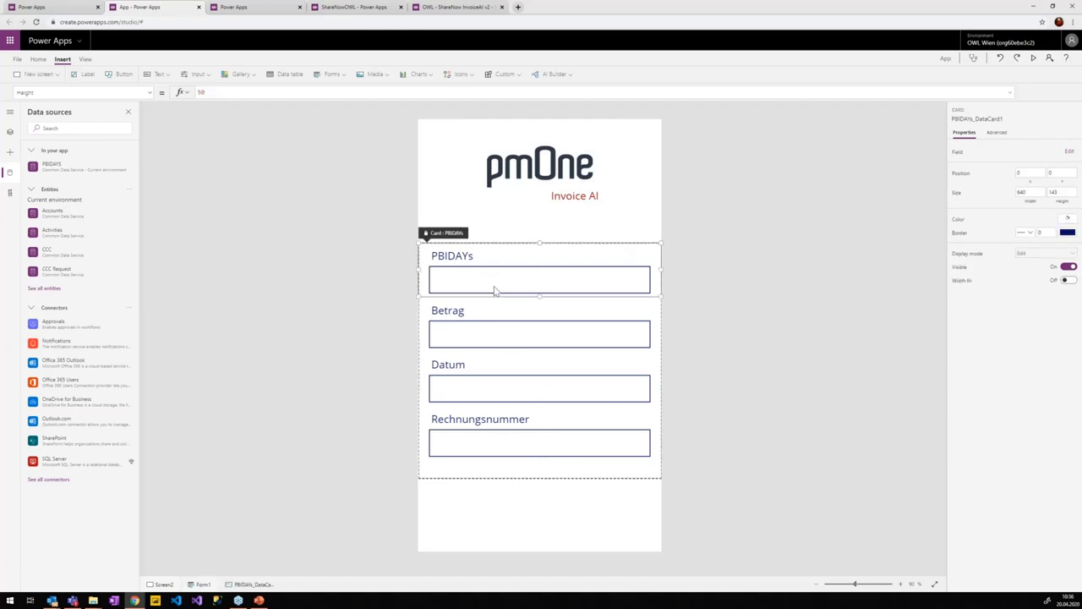
{"action": "left_click", "coordinate": [497, 341]}
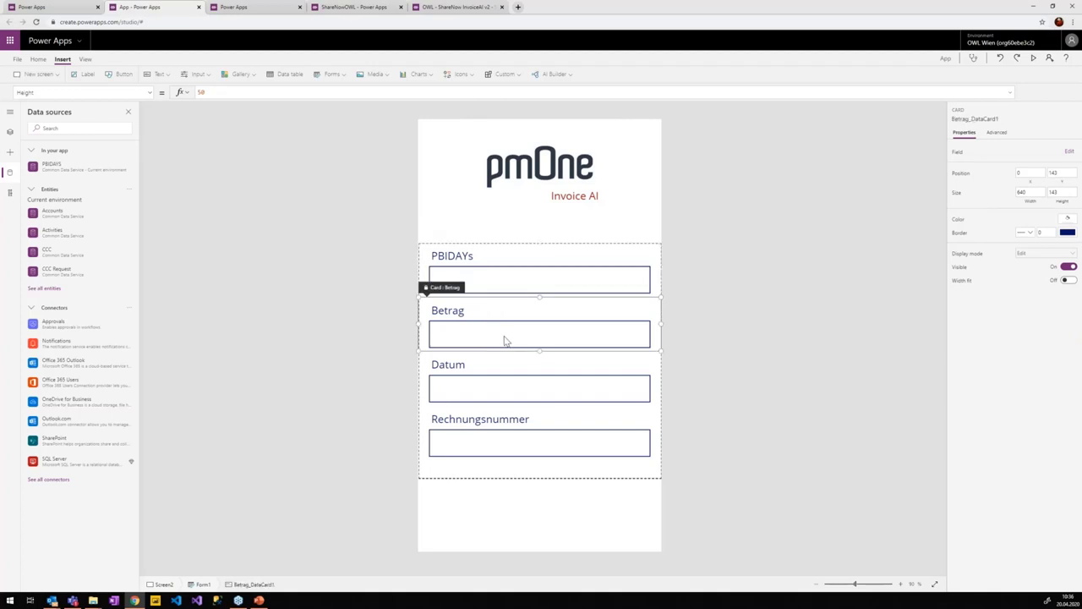
{"action": "left_click", "coordinate": [505, 341]}
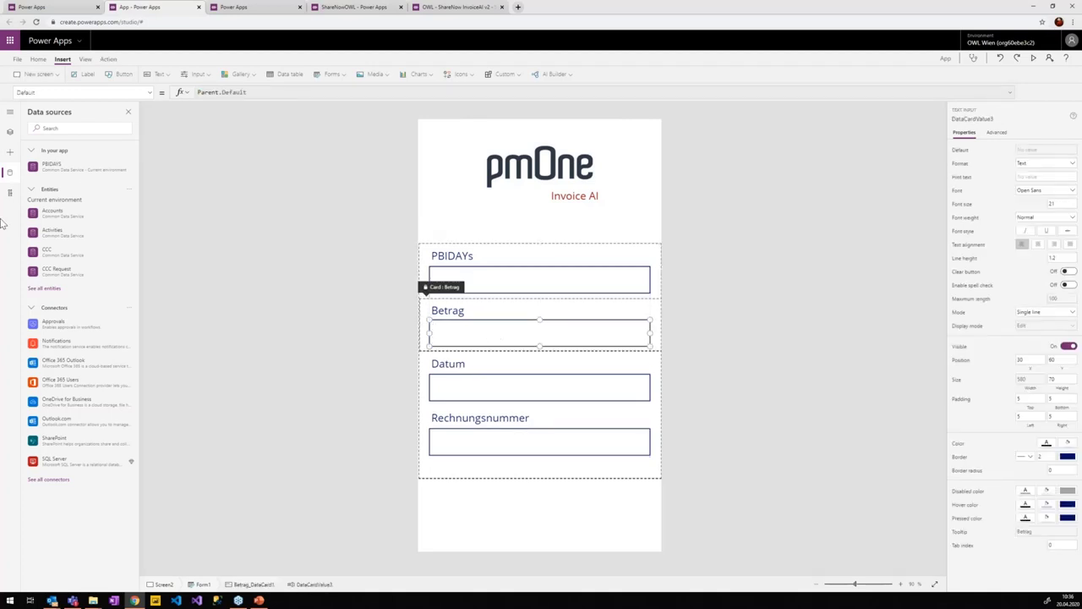
- Copy the formula FormProcessor1.FormContent.Fields.Datum from the Datum value label on Screen1
{"action": "left_click", "coordinate": [9, 131]}
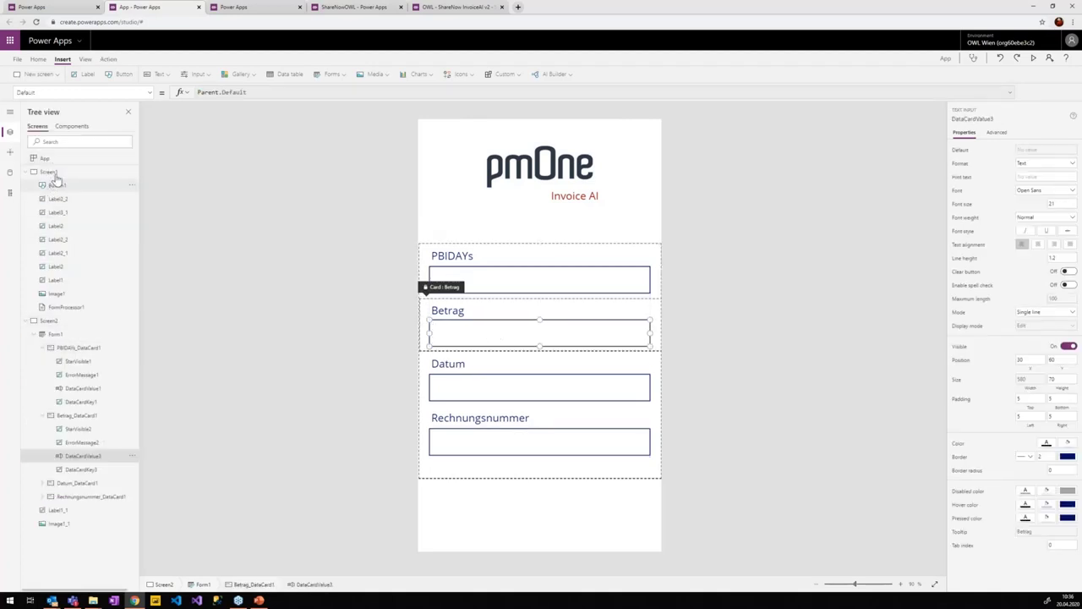
{"action": "left_click", "coordinate": [52, 173]}
{"action": "left_click", "coordinate": [504, 370]}
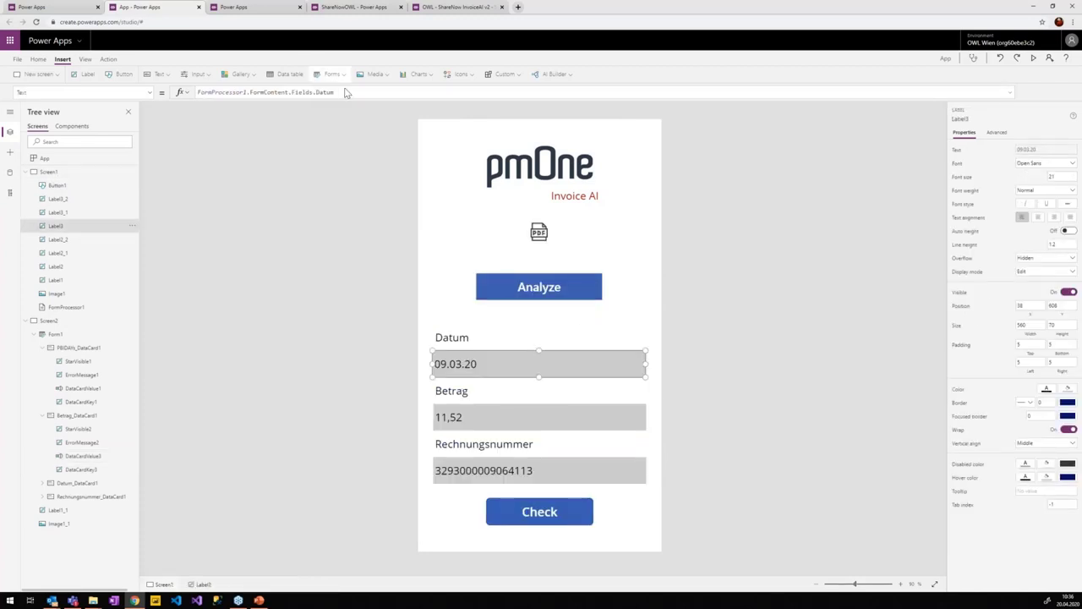
{"action": "left_click_drag", "start_coordinate": [357, 92], "coordinate": [201, 92]}
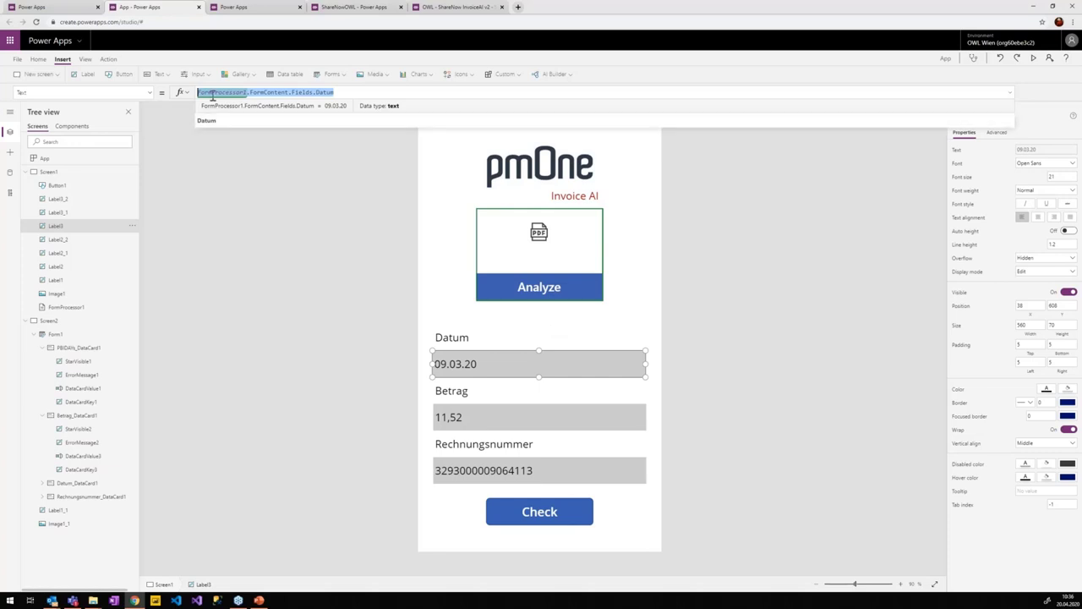
{"action": "left_click_drag", "start_coordinate": [212, 96], "coordinate": [345, 91]}
{"action": "key", "text": "ctrl+c"}
- Select the Betrag input in Screen2's form and unlock its card's properties for editing
{"action": "left_click", "coordinate": [55, 334]}
{"action": "left_click", "coordinate": [434, 332]}
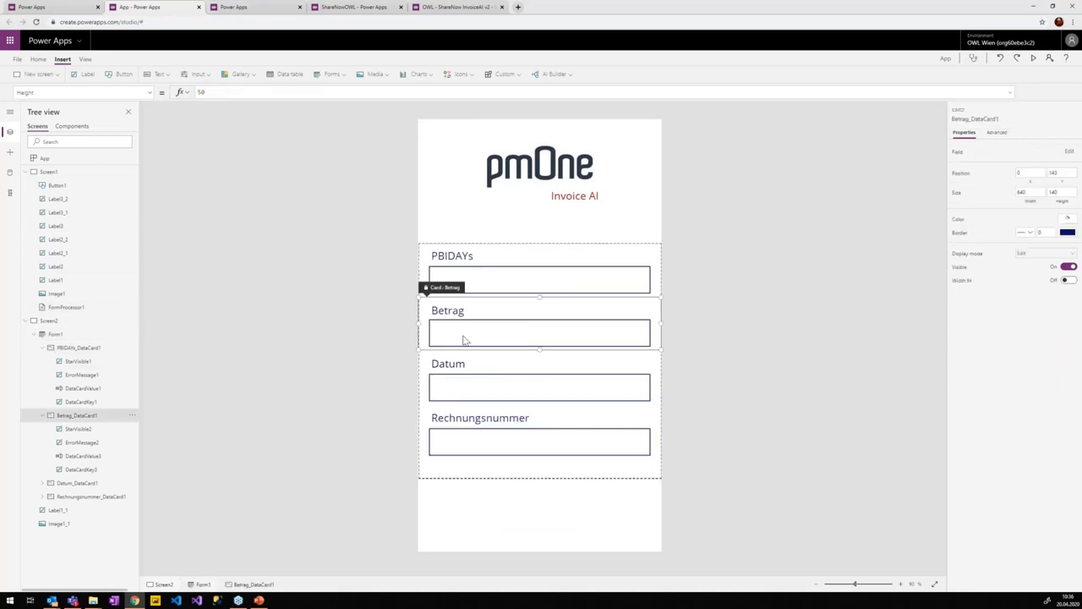
{"action": "left_click", "coordinate": [508, 333]}
{"action": "left_click", "coordinate": [991, 133]}
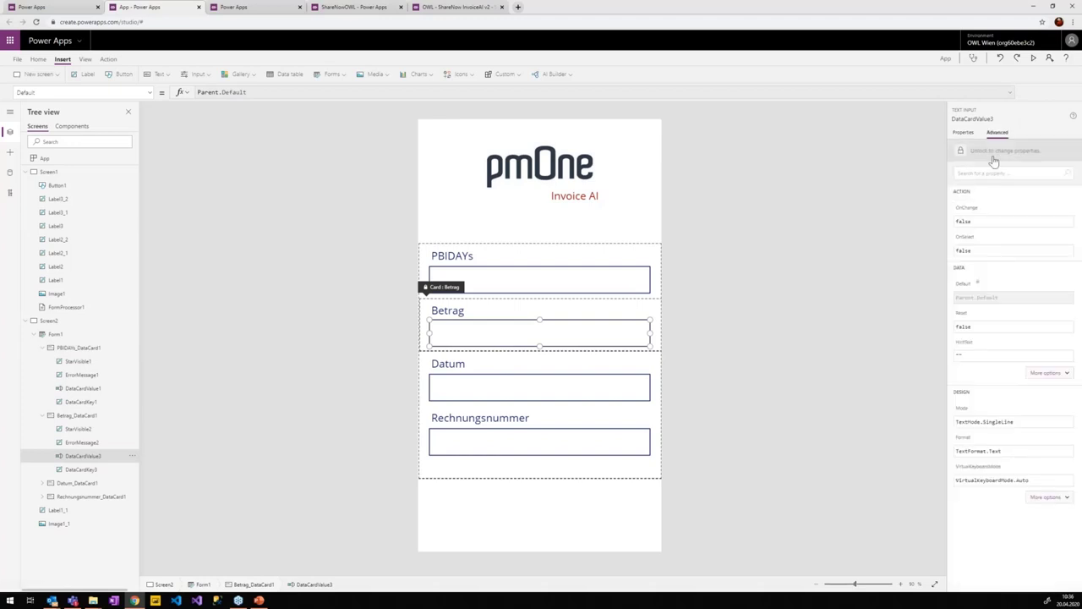
{"action": "left_click", "coordinate": [994, 153]}
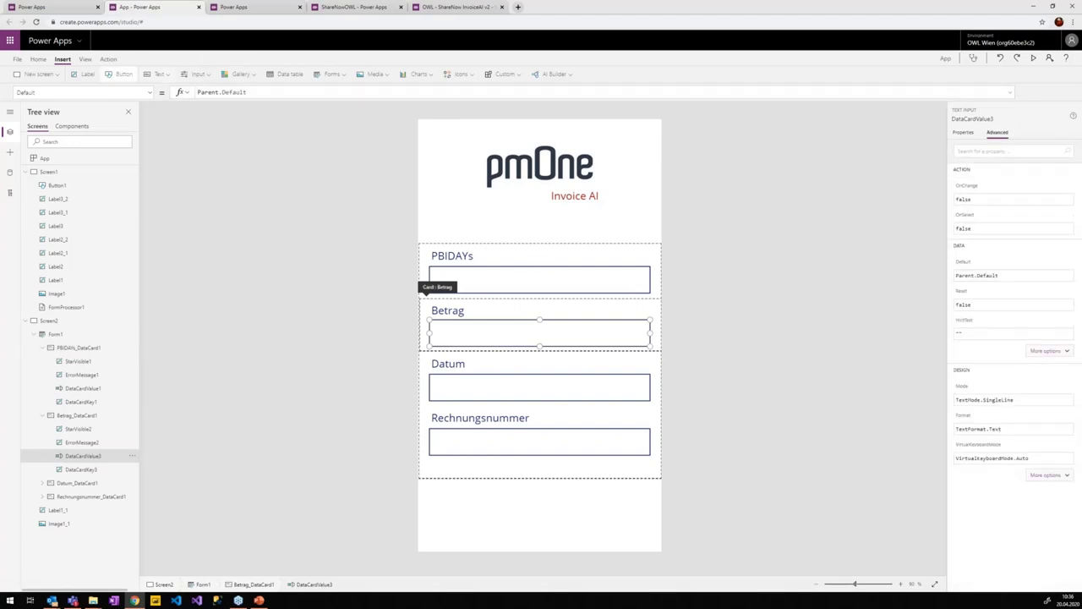
- Set the Betrag input's Default formula to FormProcessor1.FormContent.Fields.Zwischensumme
{"action": "left_click", "coordinate": [222, 91]}
{"action": "key", "text": "ctrl+v"}
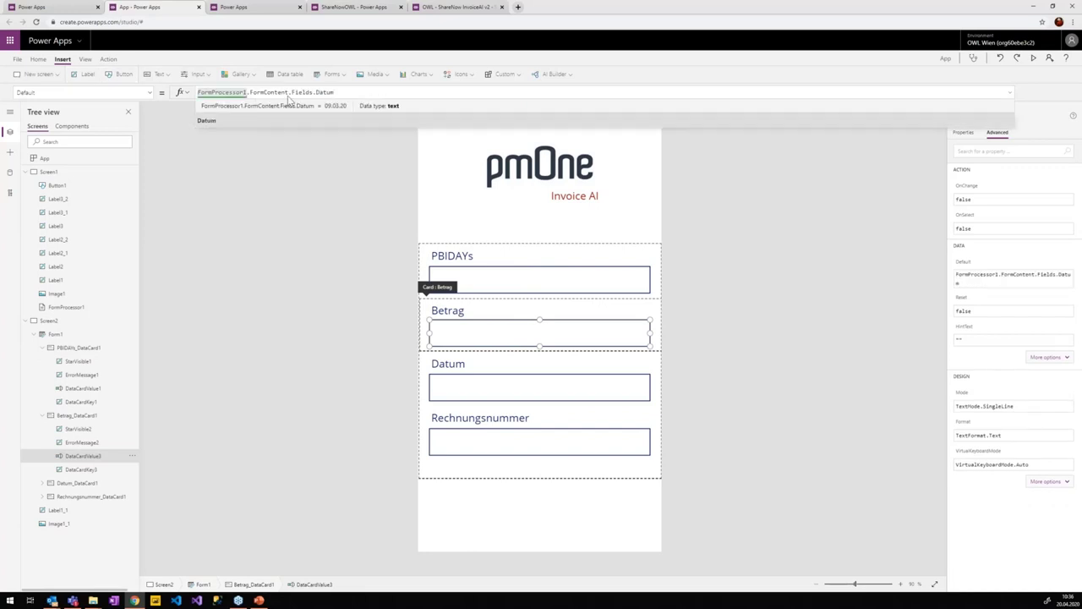
{"action": "double_click", "coordinate": [325, 92]}
{"action": "key", "text": "BackSpace"}
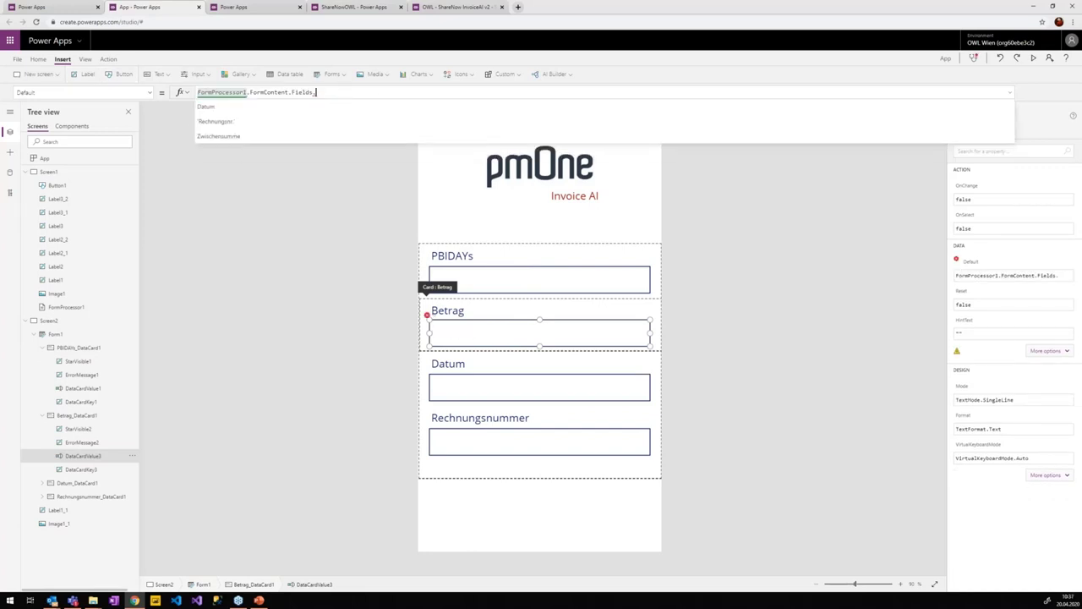
{"action": "left_click", "coordinate": [273, 122]}
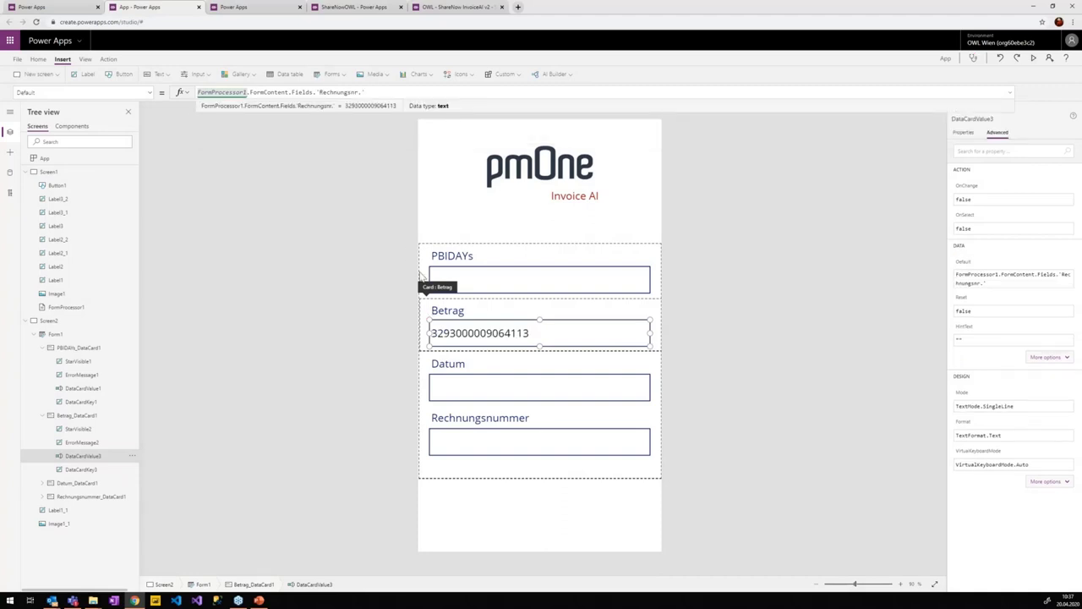
{"action": "double_click", "coordinate": [352, 92]}
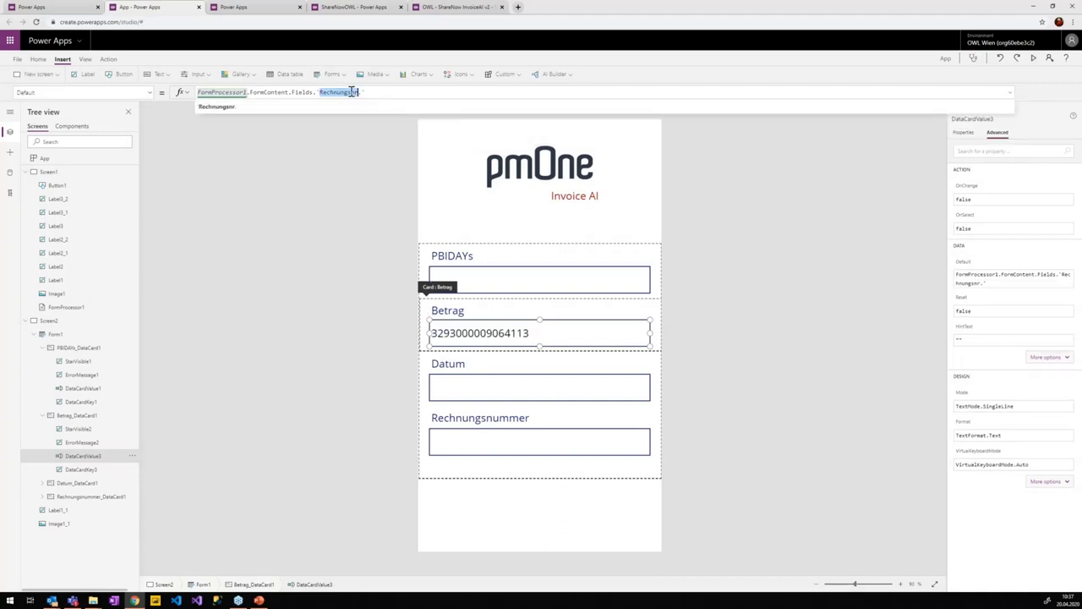
{"action": "key", "text": "BackSpace"}
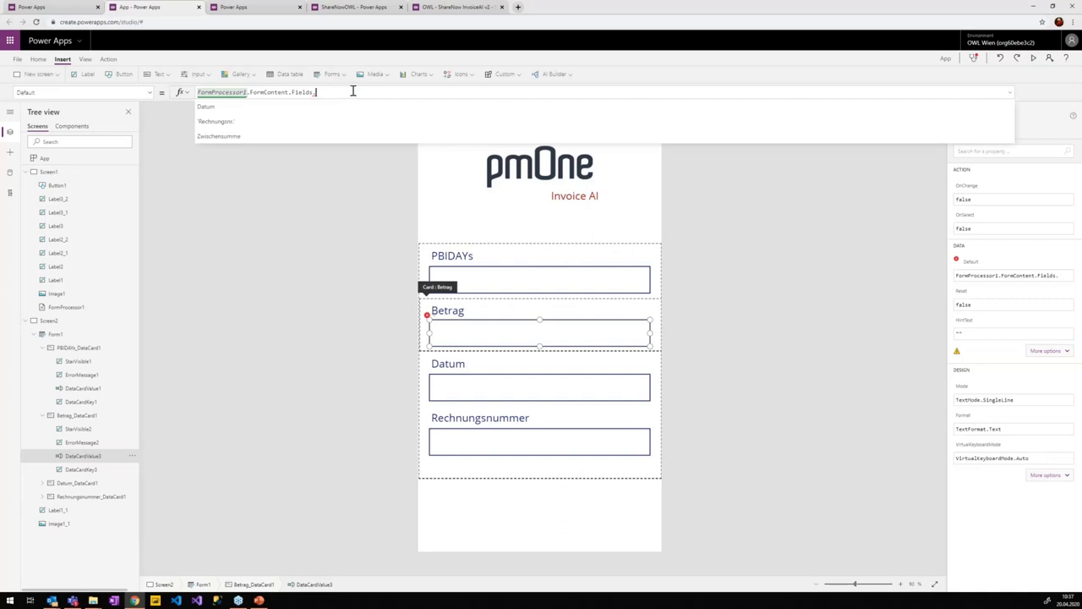
{"action": "left_click", "coordinate": [245, 135]}
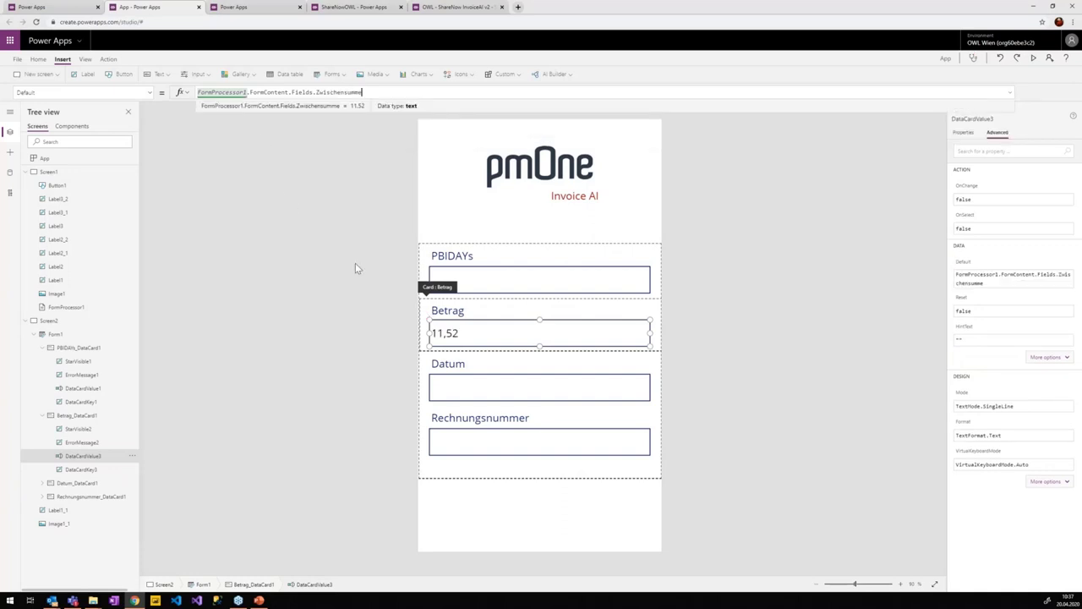
- Unlock the Datum card and set its input's Default formula to FormProcessor1.FormContent.Fields.Datum
{"action": "left_click", "coordinate": [474, 383]}
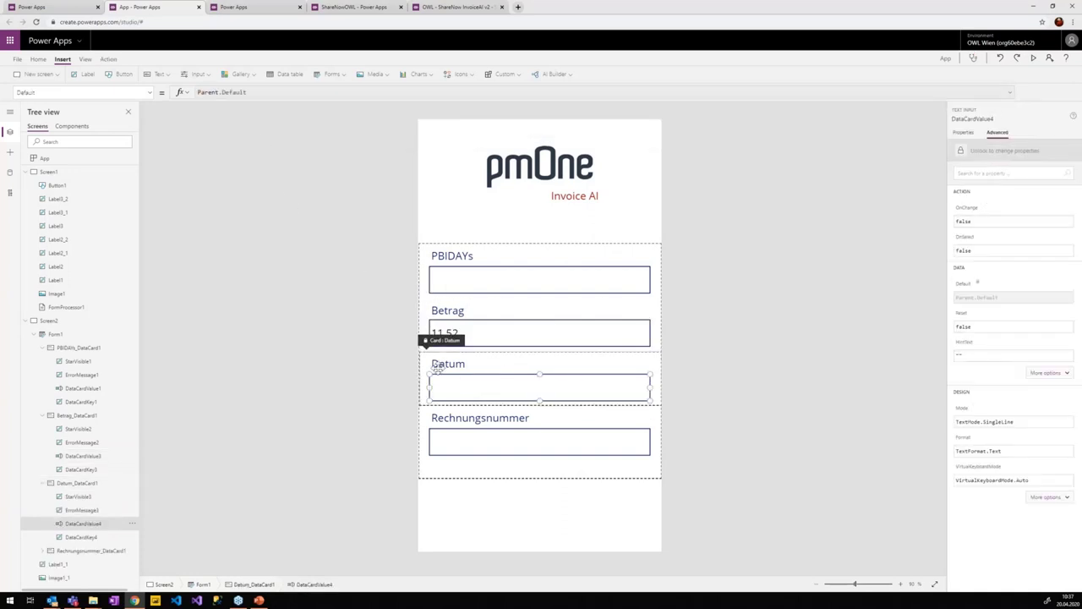
{"action": "left_click", "coordinate": [994, 151]}
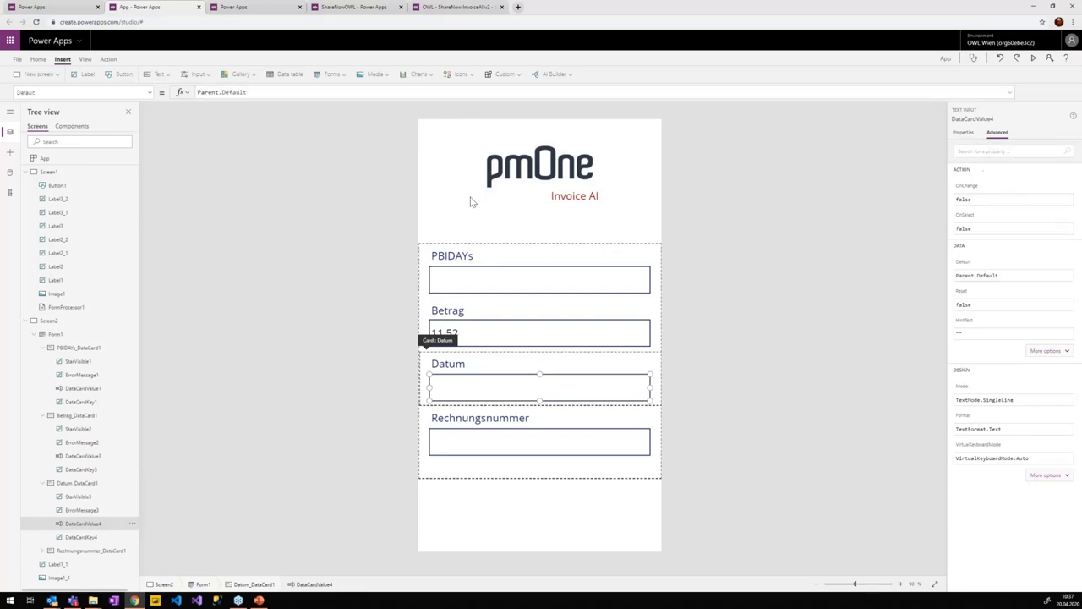
{"action": "triple_click", "coordinate": [248, 91]}
{"action": "key", "text": "ctrl+v"}
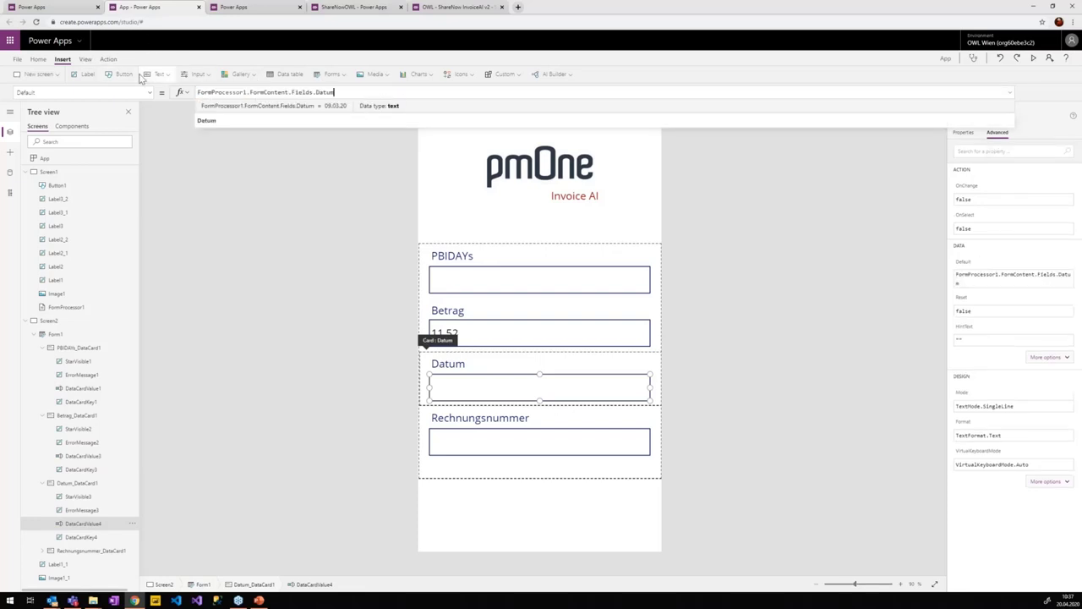
- Unlock the Rechnungsnummer card and set its input's Default formula to FormProcessor1.FormContent.Fields.'Rechnungsnr.'
{"action": "left_click", "coordinate": [472, 454]}
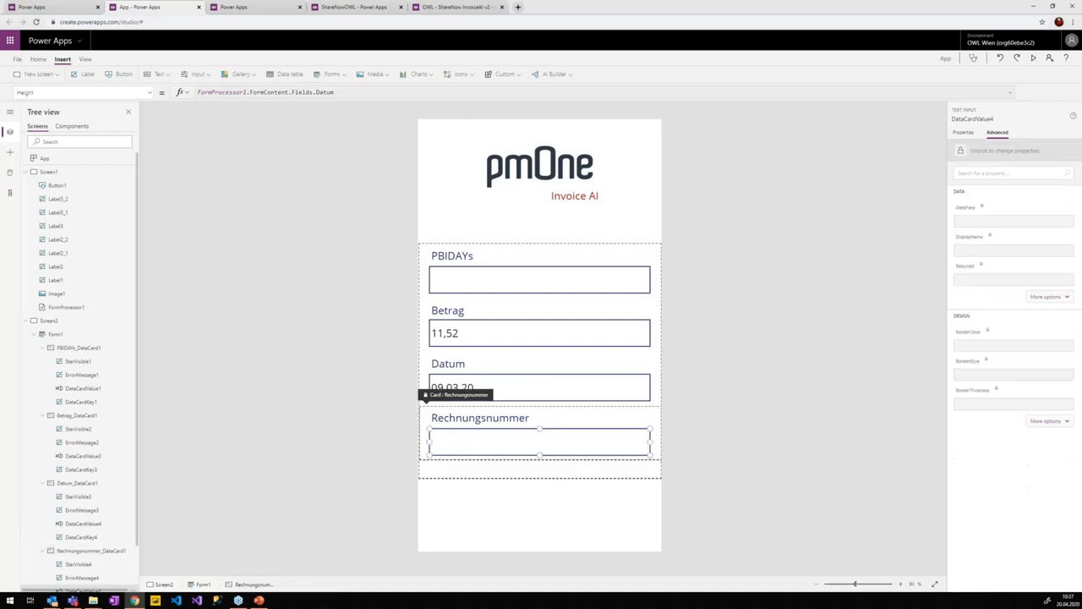
{"action": "left_click", "coordinate": [1059, 154]}
{"action": "left_click_drag", "start_coordinate": [292, 91], "coordinate": [193, 91]}
{"action": "key", "text": "ctrl+v"}
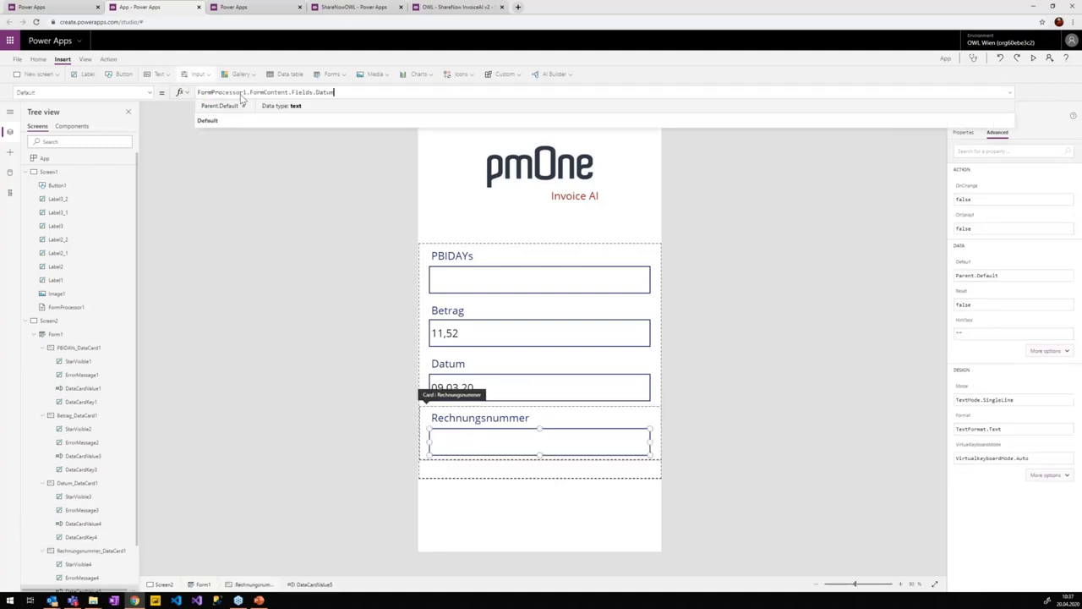
{"action": "key", "text": "ctrl+shift+Left"}
{"action": "type", "text": "r"}
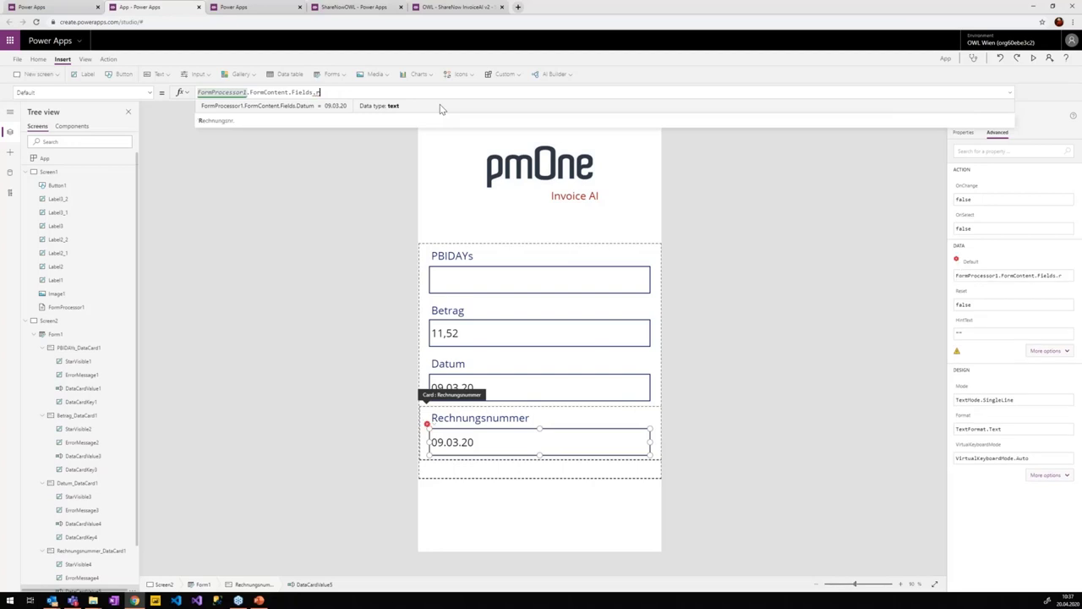
{"action": "left_click", "coordinate": [439, 106]}
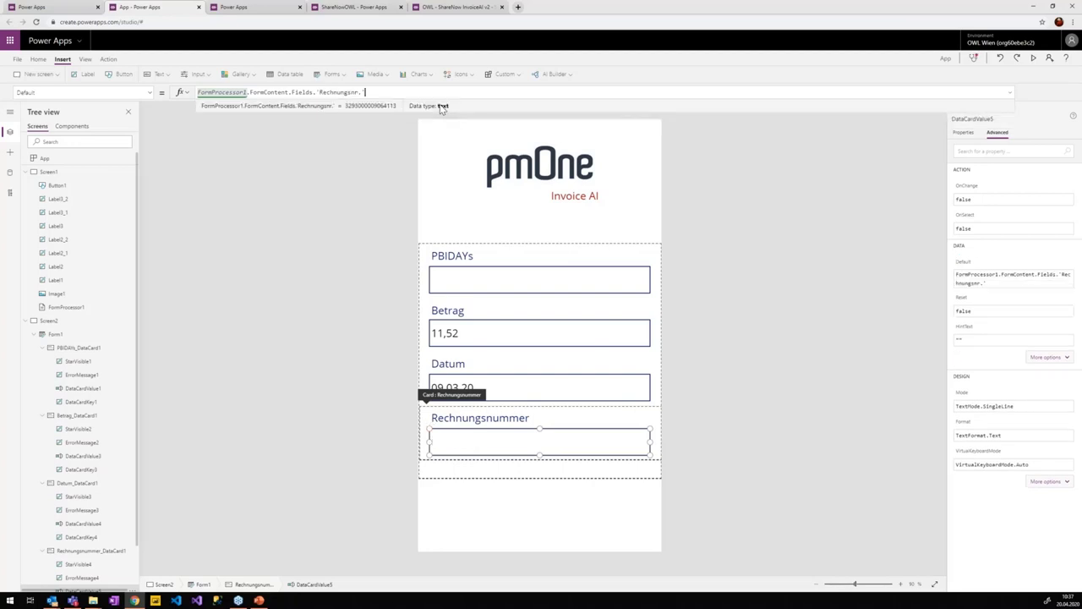
- Move the form up on Screen2 so it sits just beneath the Invoice AI label
{"action": "left_click", "coordinate": [536, 282]}
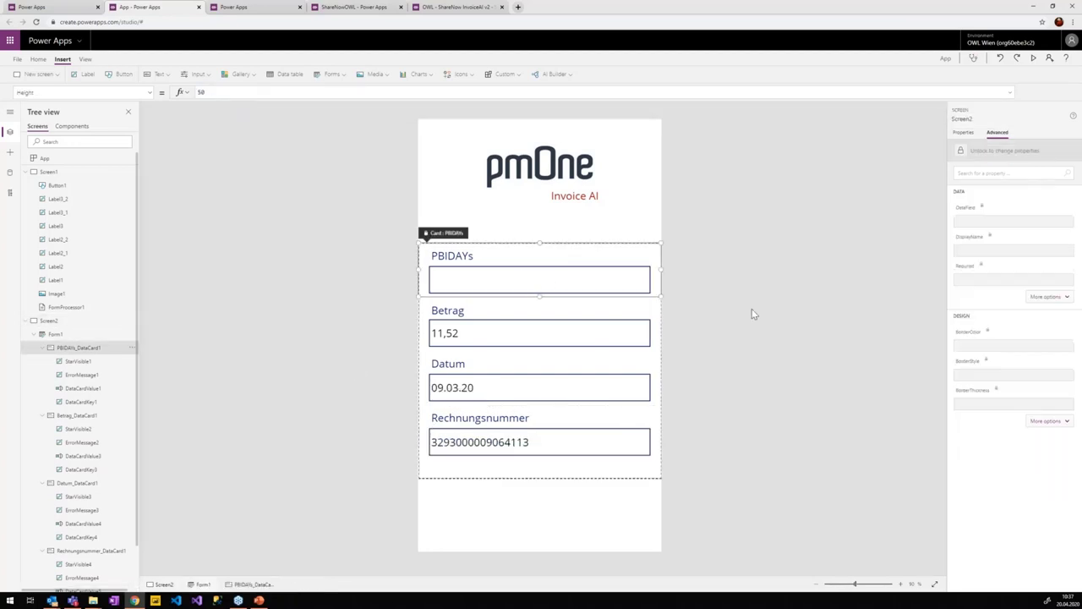
{"action": "left_click", "coordinate": [752, 309]}
{"action": "left_click", "coordinate": [555, 470]}
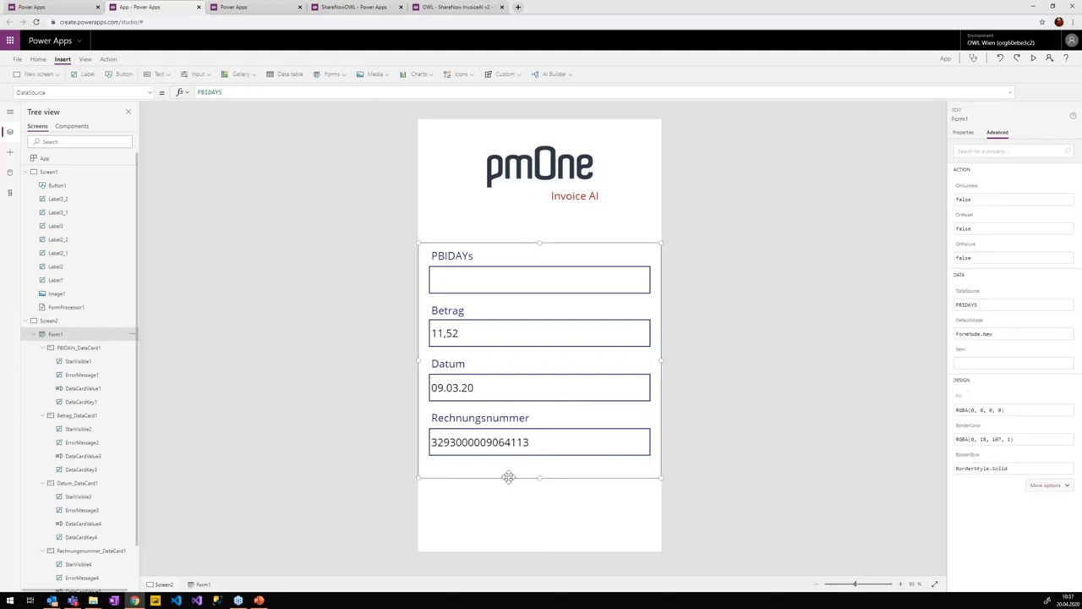
{"action": "left_click_drag", "start_coordinate": [509, 475], "coordinate": [509, 456]}
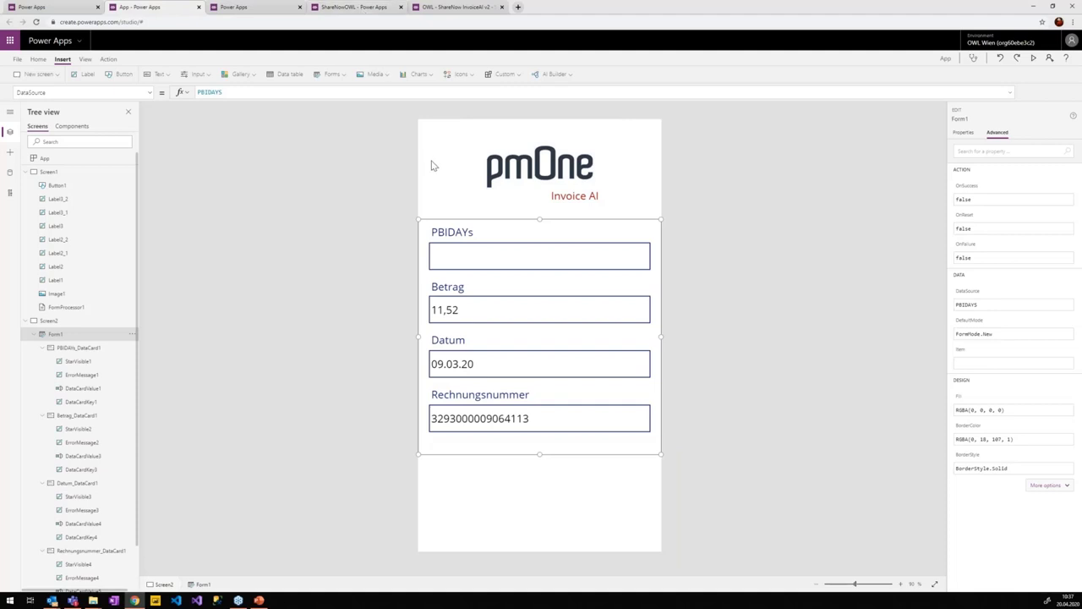
- Add a button centred below the form on Screen2 and label it Submit
{"action": "left_click", "coordinate": [211, 201]}
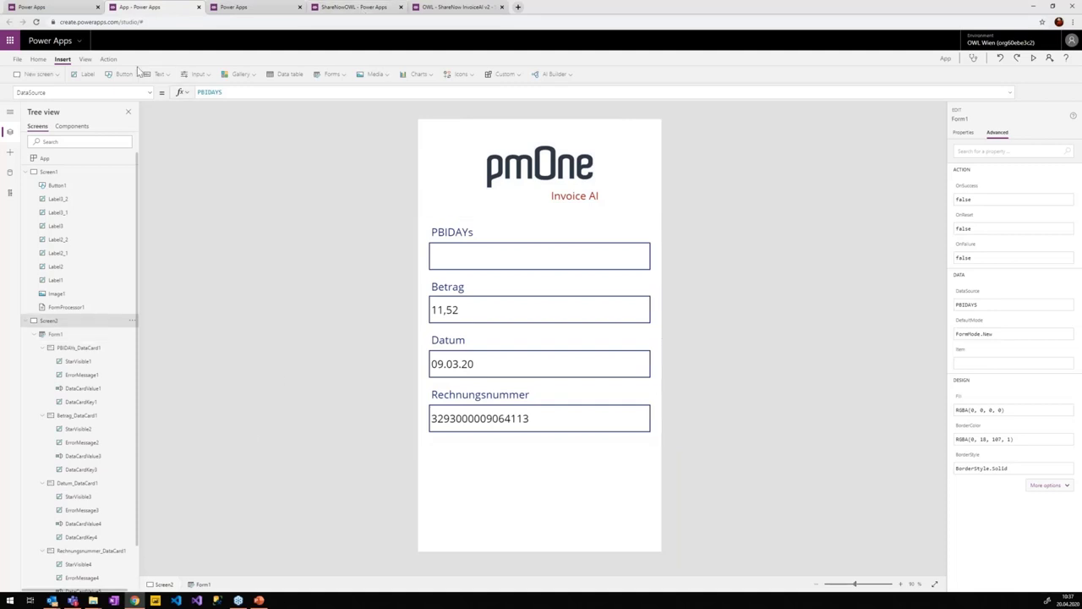
{"action": "left_click_drag", "start_coordinate": [505, 152], "coordinate": [554, 486]}
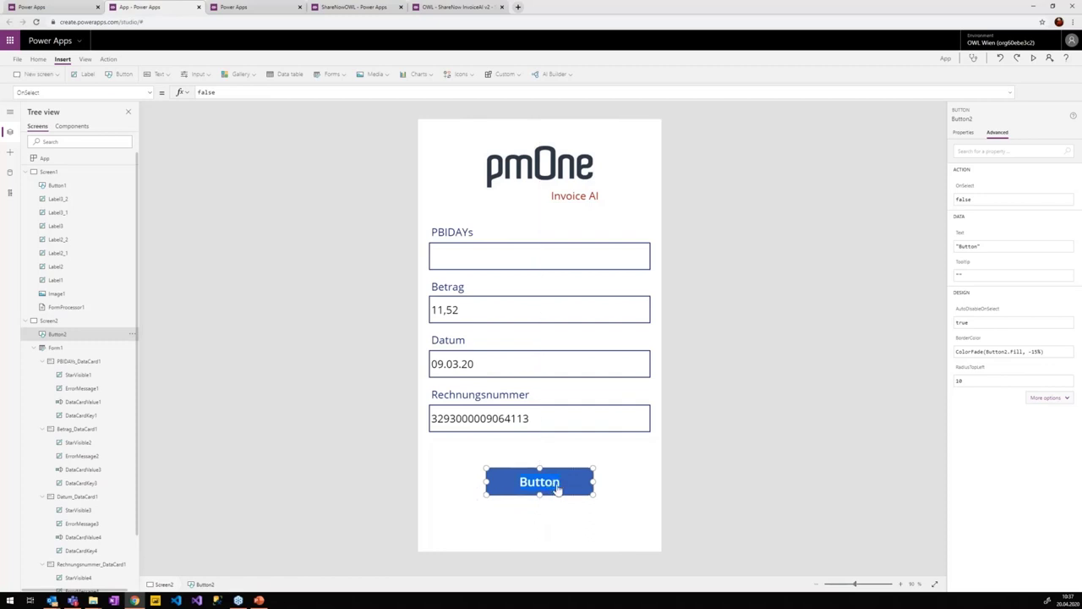
{"action": "double_click", "coordinate": [557, 489]}
{"action": "type", "text": "Submit"}
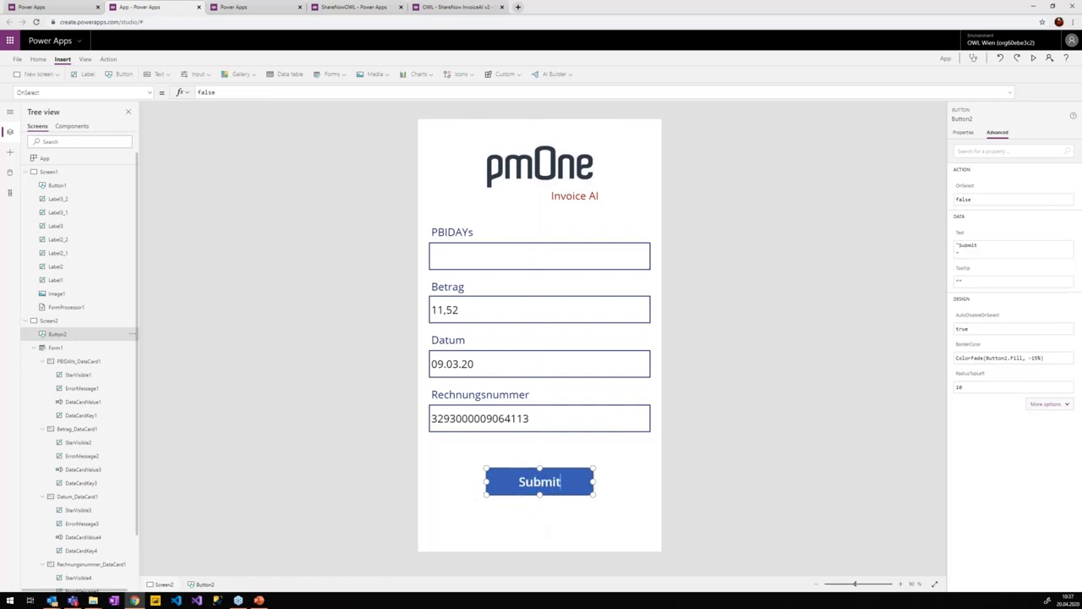
{"action": "left_click_drag", "start_coordinate": [569, 486], "coordinate": [569, 483]}
{"action": "left_click", "coordinate": [565, 502]}
- Set the Submit button's OnSelect formula to SubmitForm(Form1)
{"action": "left_click", "coordinate": [538, 481]}
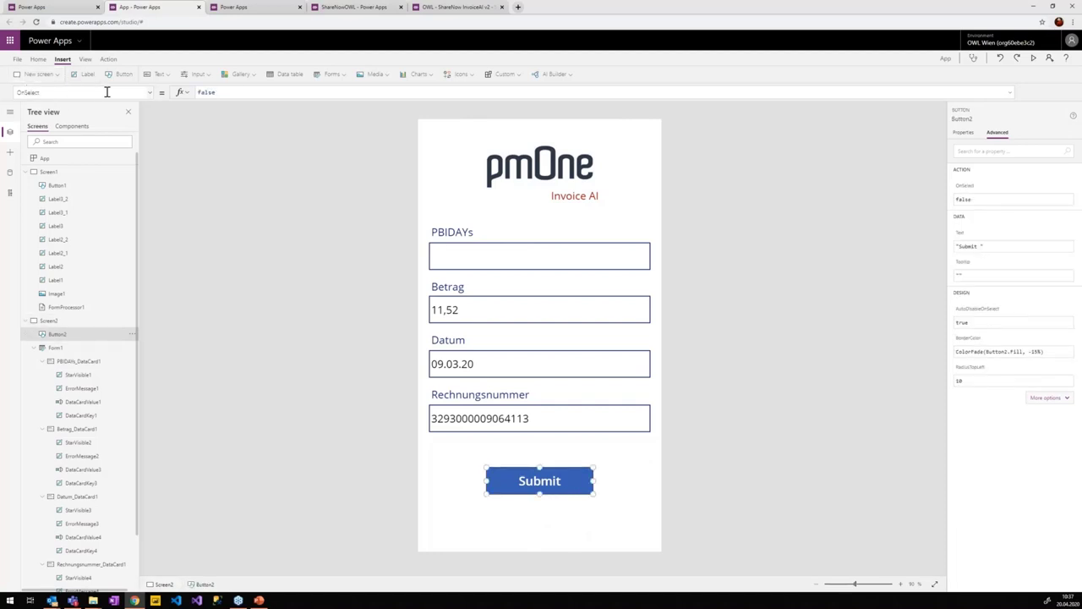
{"action": "left_click", "coordinate": [54, 92]}
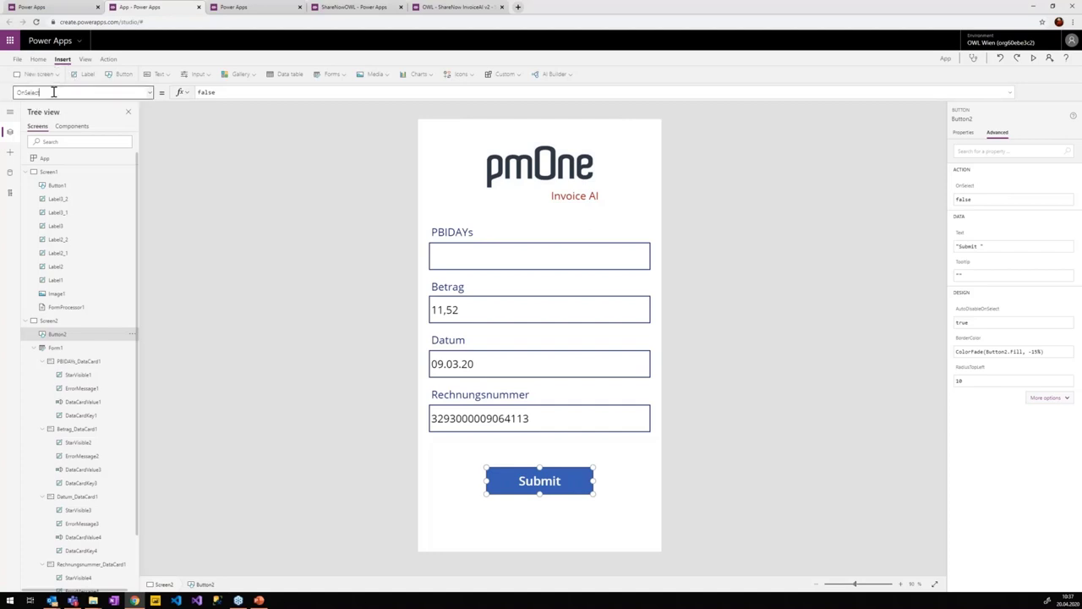
{"action": "double_click", "coordinate": [214, 93]}
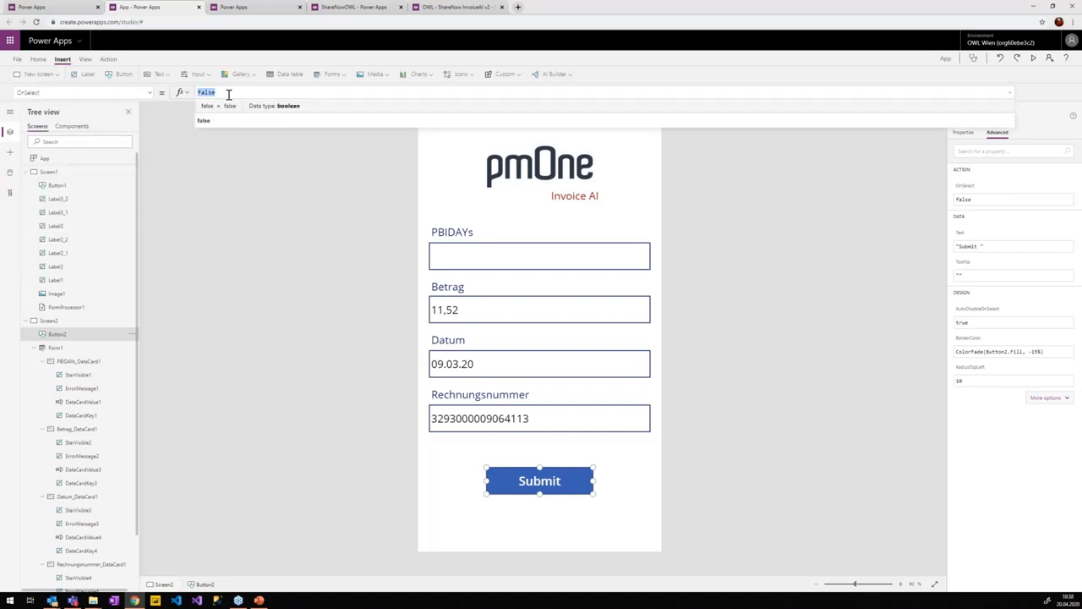
{"action": "type", "text": "Su"}
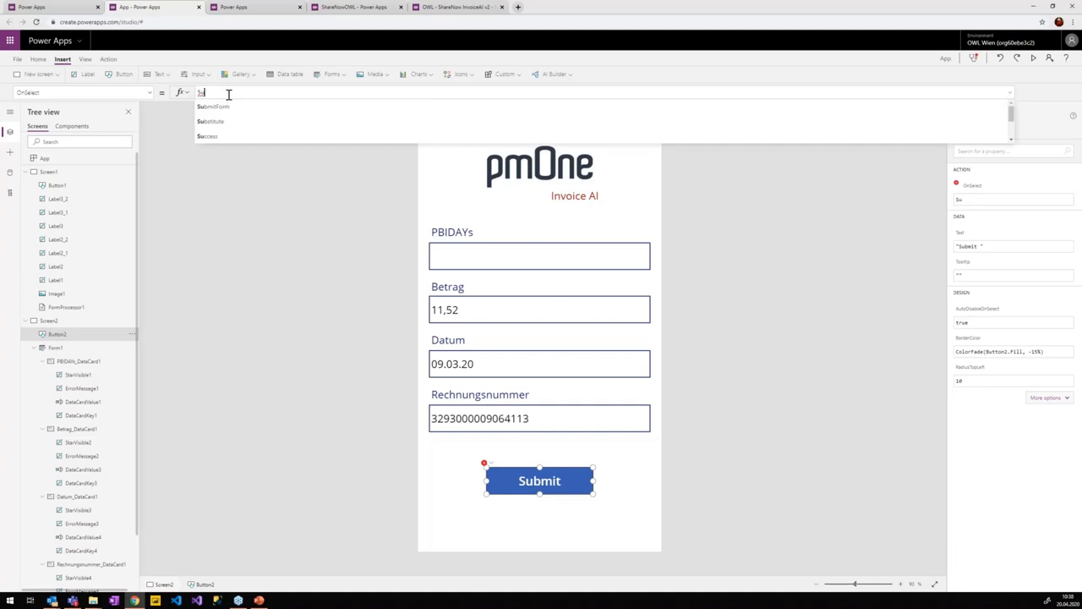
{"action": "type", "text": "bmitForm("}
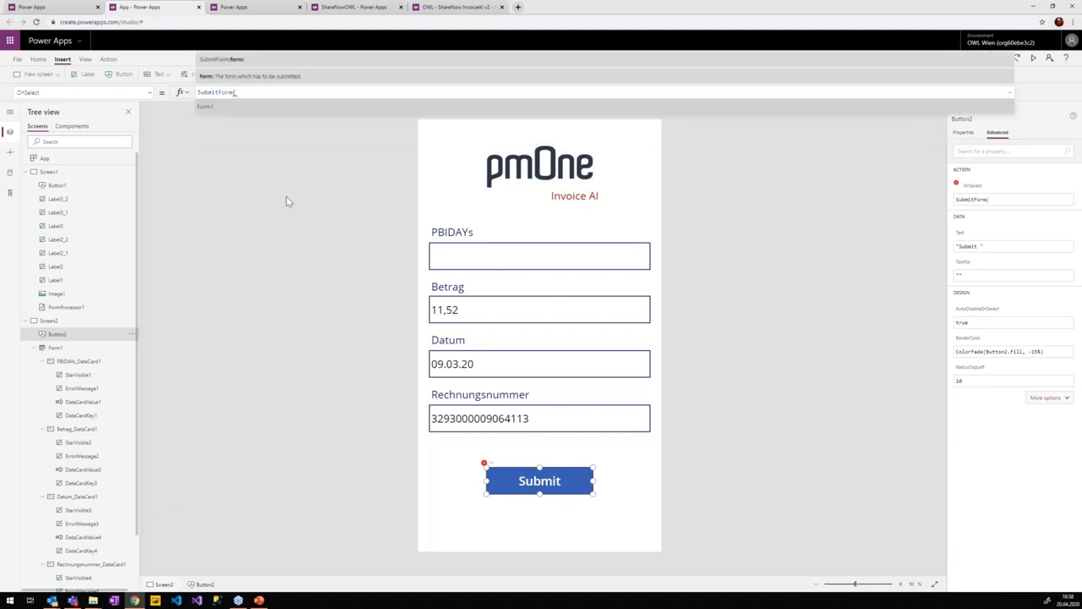
{"action": "key", "text": "Tab"}
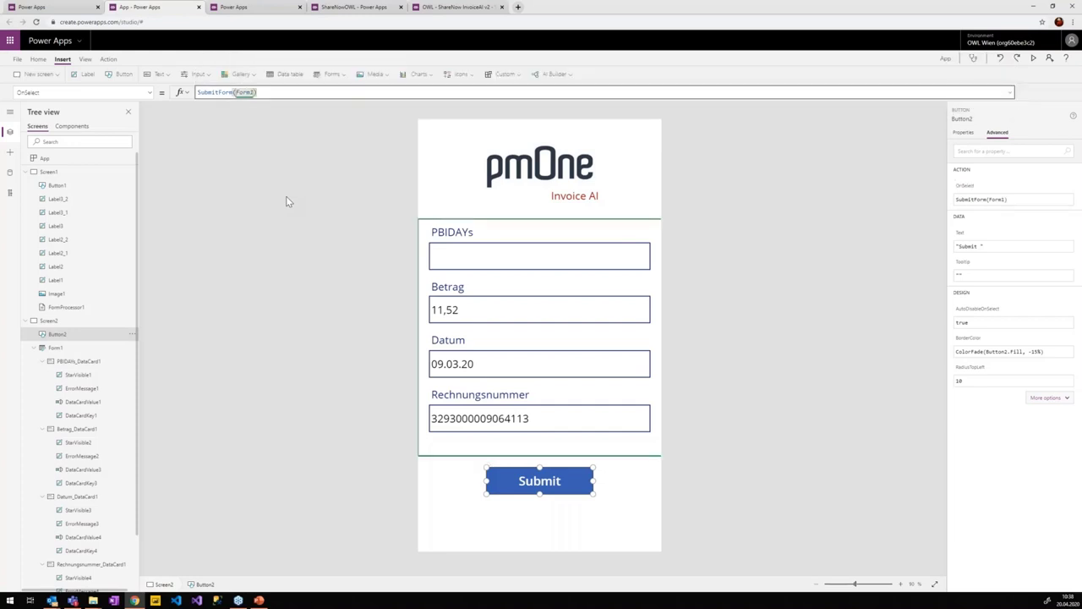
- Collapse the PBIDAYs, Betrag, Datum and Rechnungsnummer data cards under Form1 in the control tree
{"action": "left_click", "coordinate": [36, 354]}
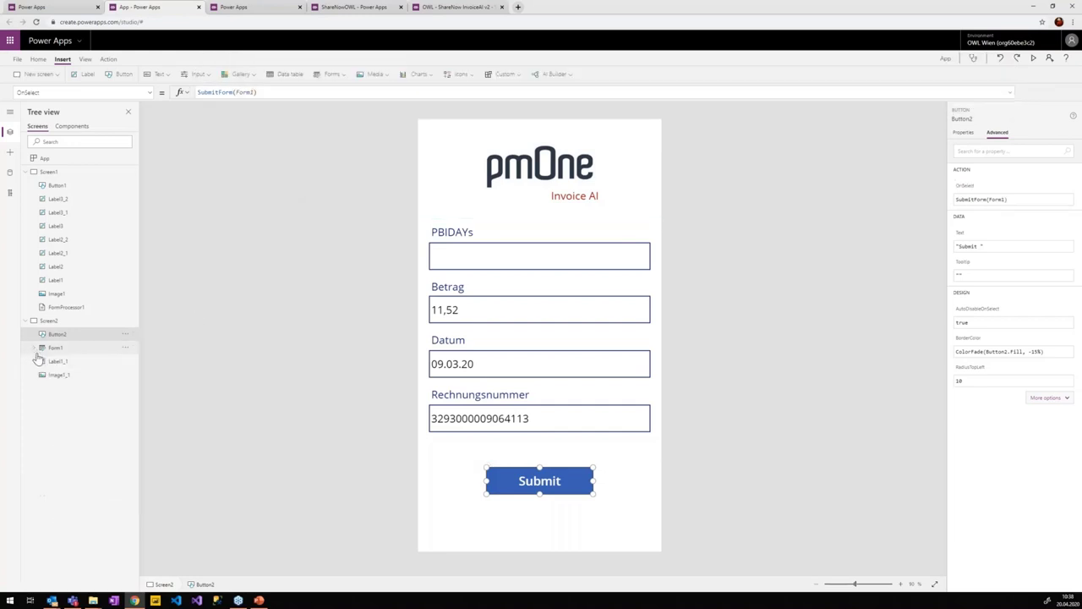
{"action": "left_click", "coordinate": [38, 353]}
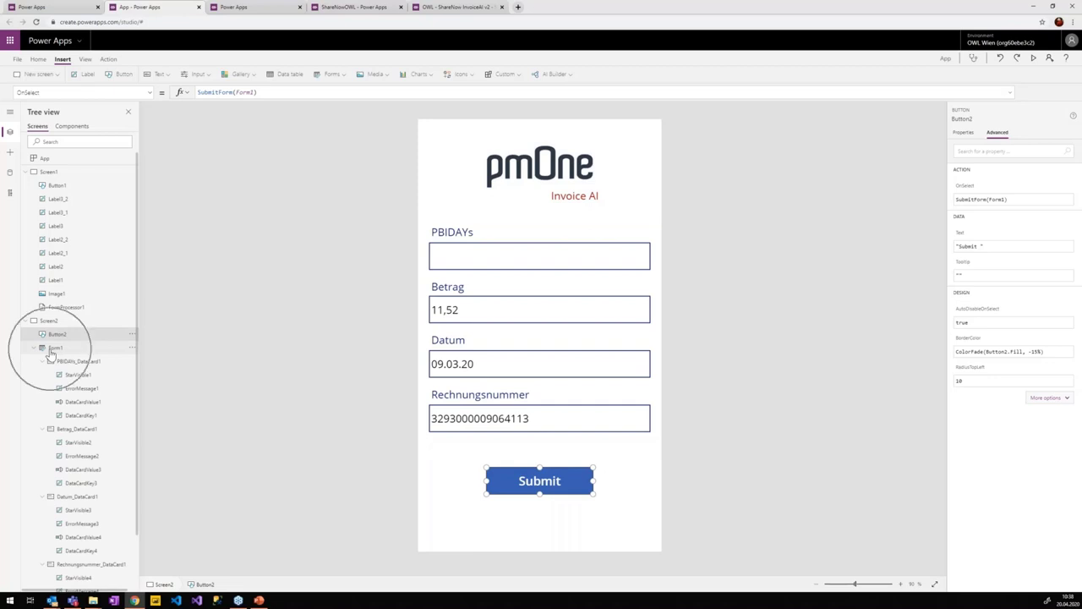
{"action": "left_click", "coordinate": [42, 361]}
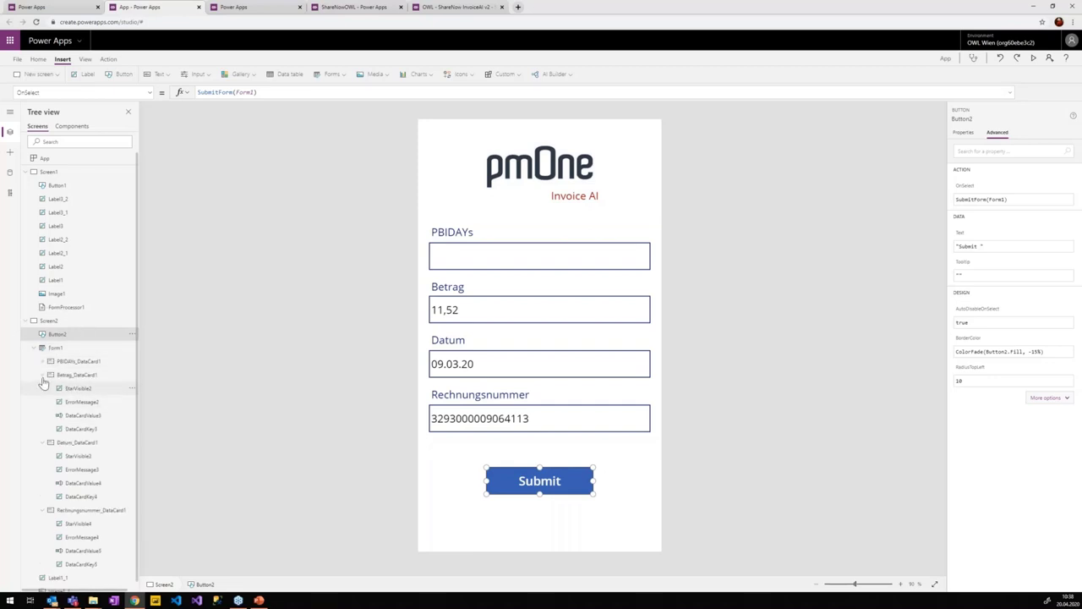
{"action": "left_click", "coordinate": [42, 374]}
{"action": "left_click", "coordinate": [42, 388]}
{"action": "left_click", "coordinate": [42, 403]}
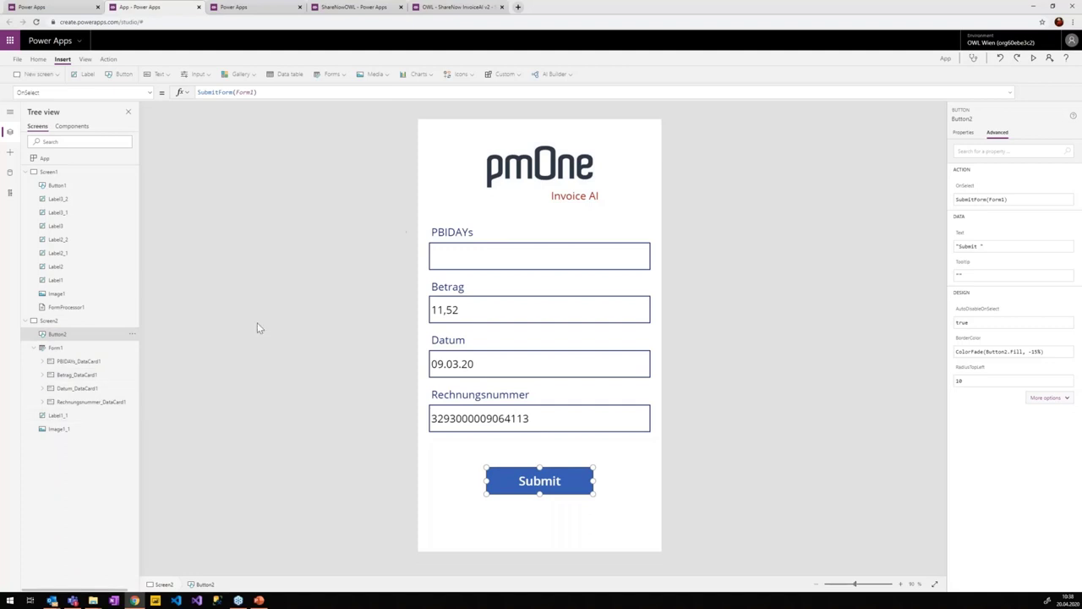
- Extend the Submit button's OnSelect formula to SubmitForm(Form1);Navigate(Screen1)
{"action": "left_click", "coordinate": [49, 347]}
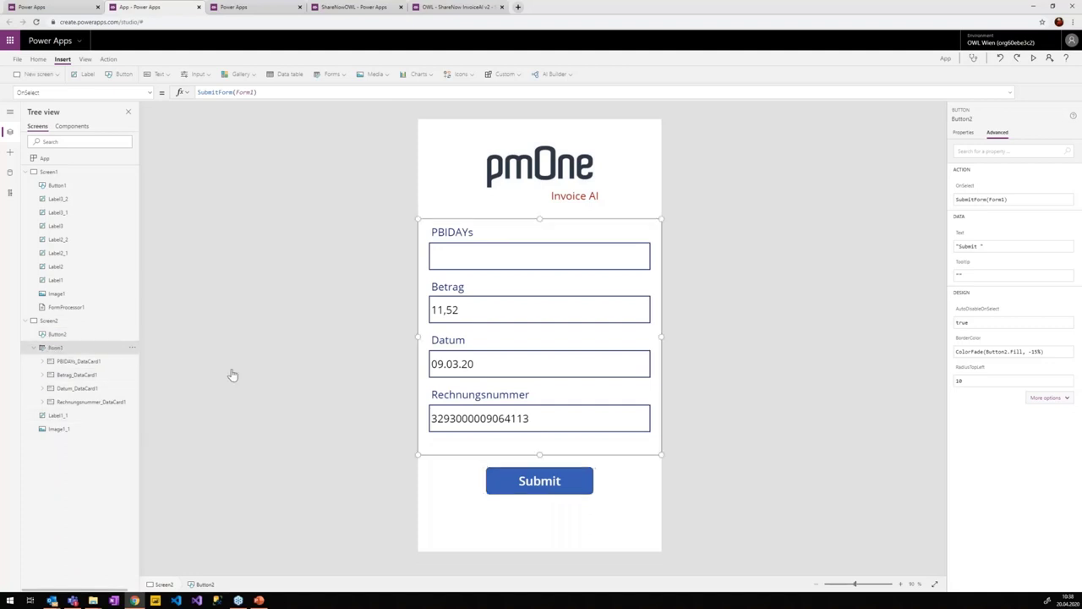
{"action": "left_click", "coordinate": [519, 492]}
{"action": "left_click", "coordinate": [276, 95]}
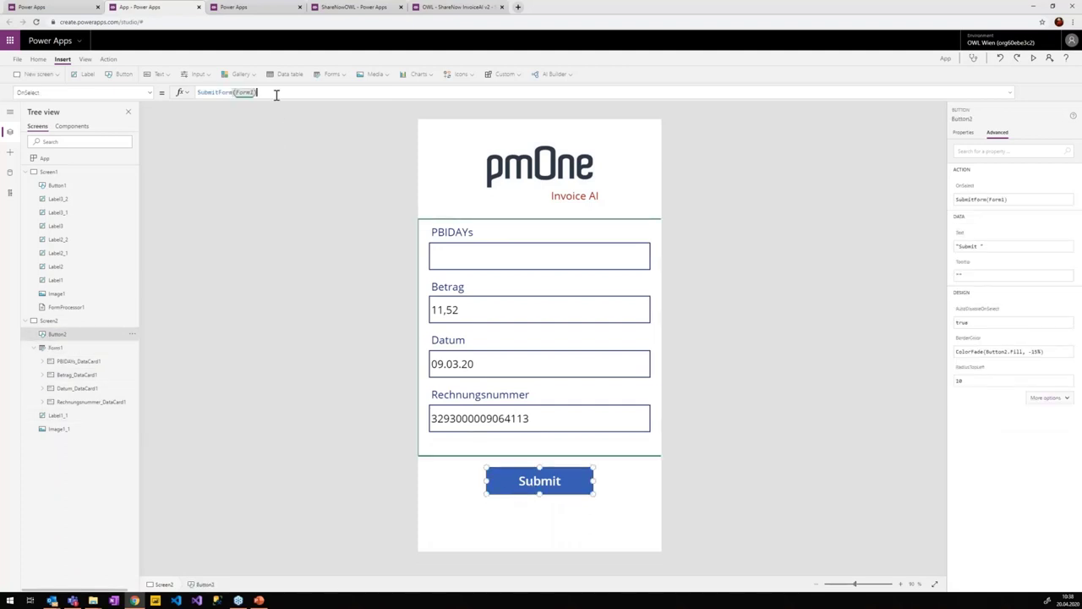
{"action": "type", "text": ";Navigate("}
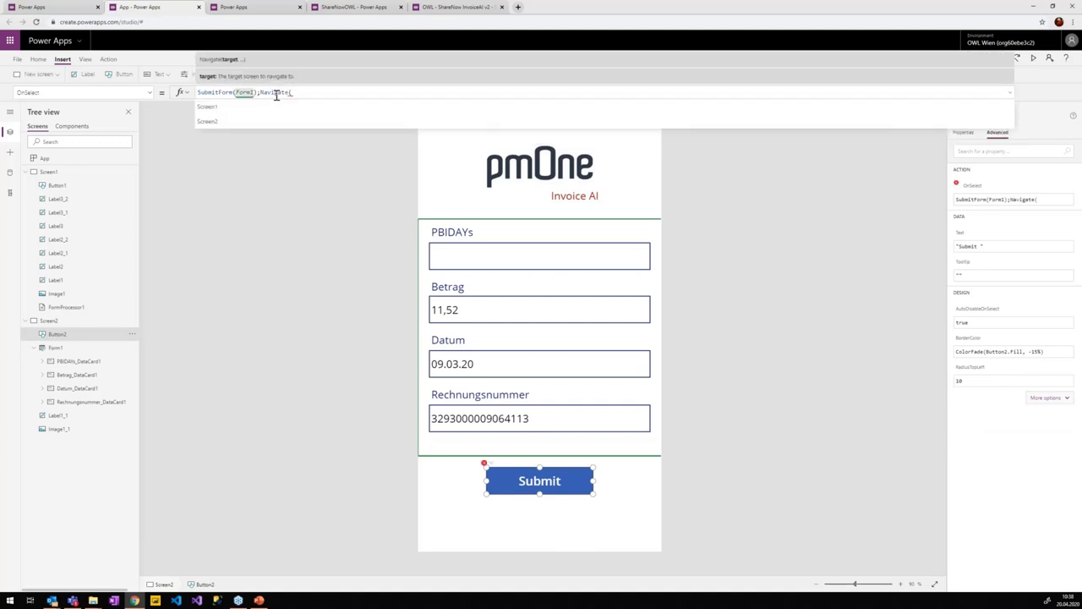
{"action": "type", "text": "Screen1"}
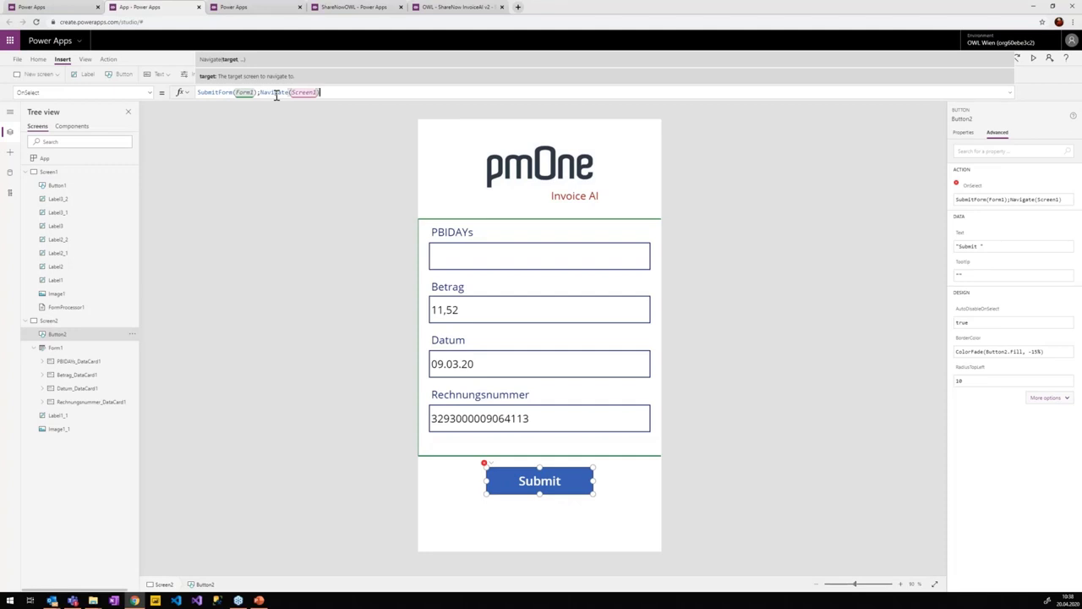
{"action": "left_click", "coordinate": [300, 120]}
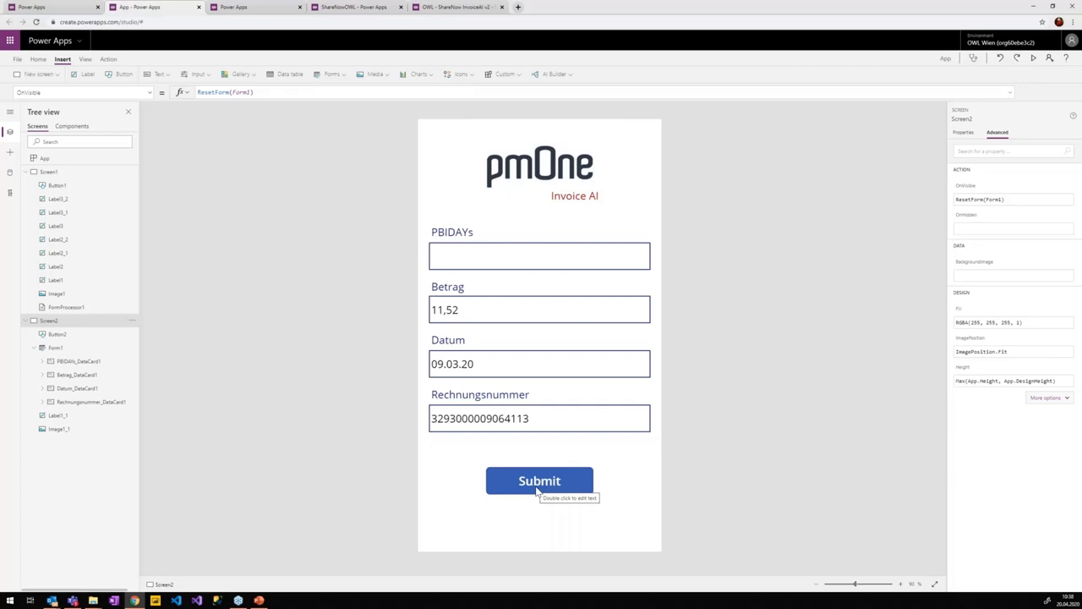
- Check the Submit button's OnSelect formula and run the button on Screen2 to test it
{"action": "left_click", "coordinate": [536, 489]}
{"action": "left_click", "coordinate": [282, 93]}
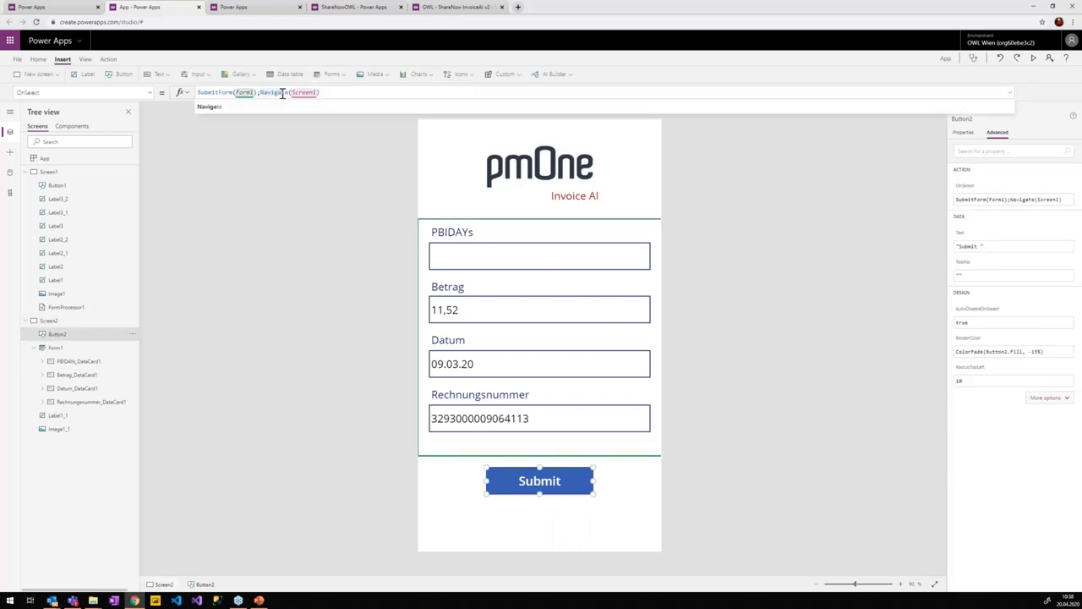
{"action": "left_click", "coordinate": [423, 488]}
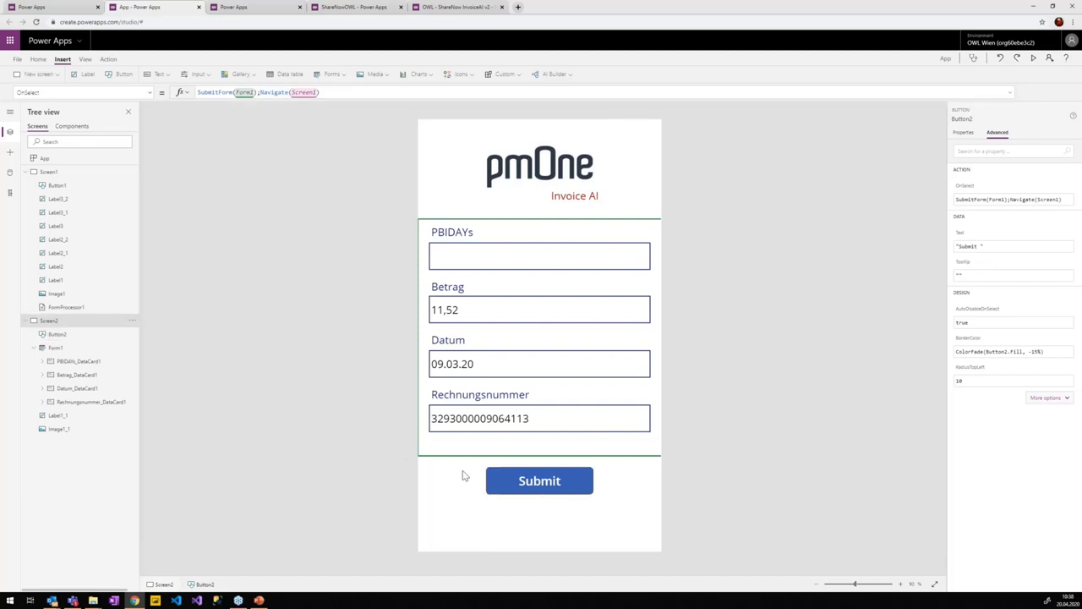
{"action": "left_click", "coordinate": [564, 485], "text": "alt"}
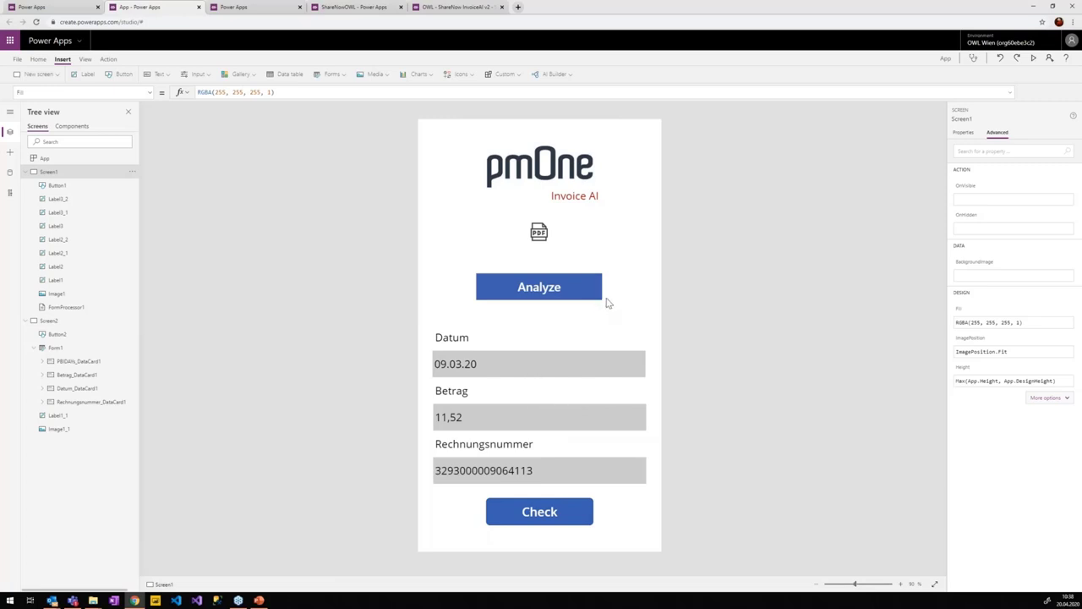
- Name the app PBIDAYs in the app settings and give it the two-people icon on an orange background
{"action": "left_click", "coordinate": [22, 63]}
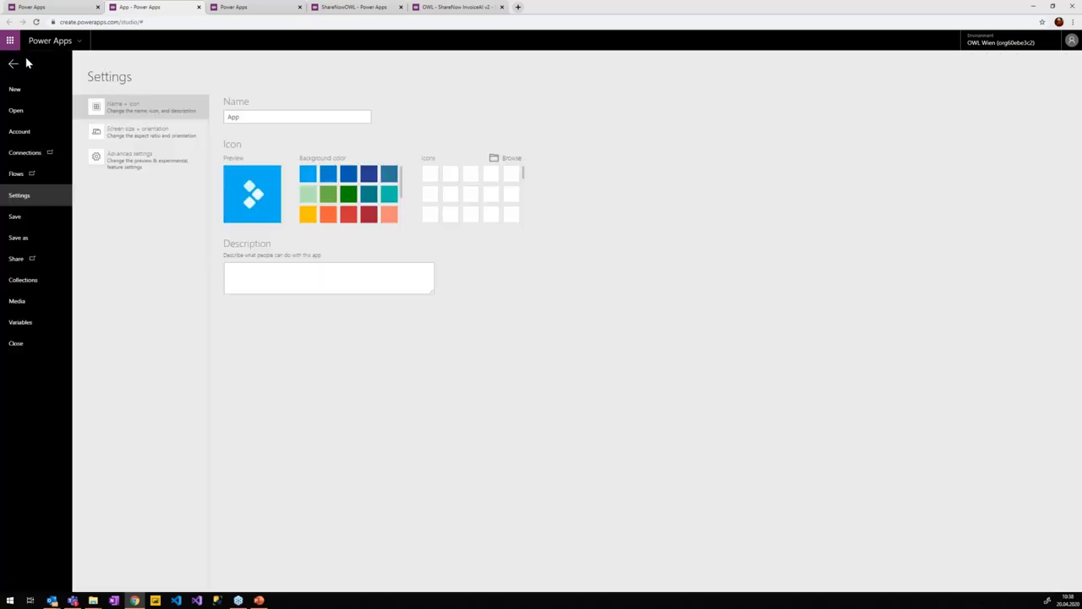
{"action": "double_click", "coordinate": [296, 117]}
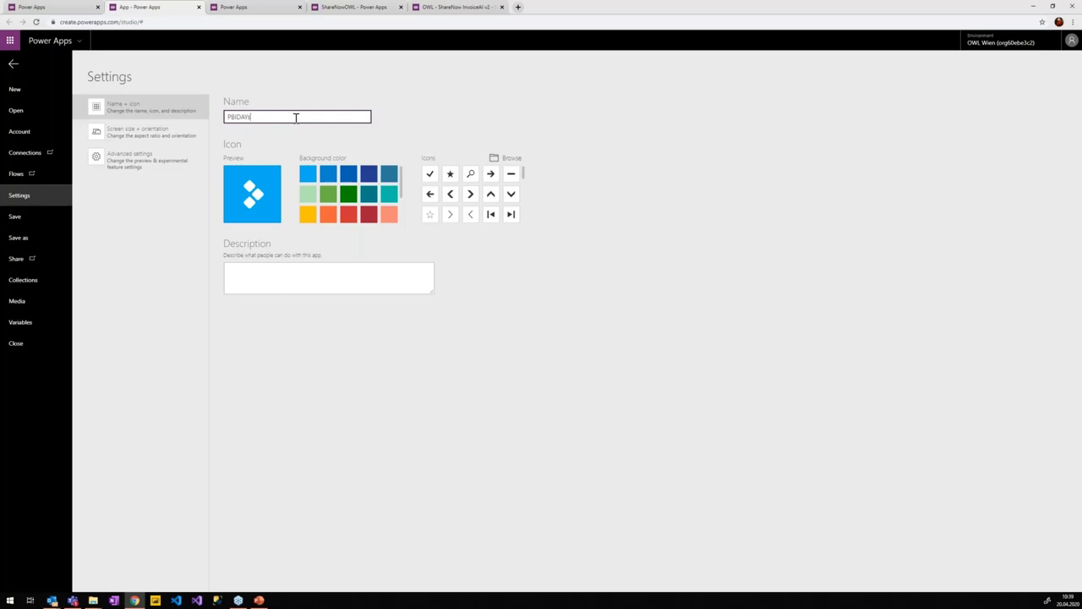
{"action": "left_click", "coordinate": [511, 173]}
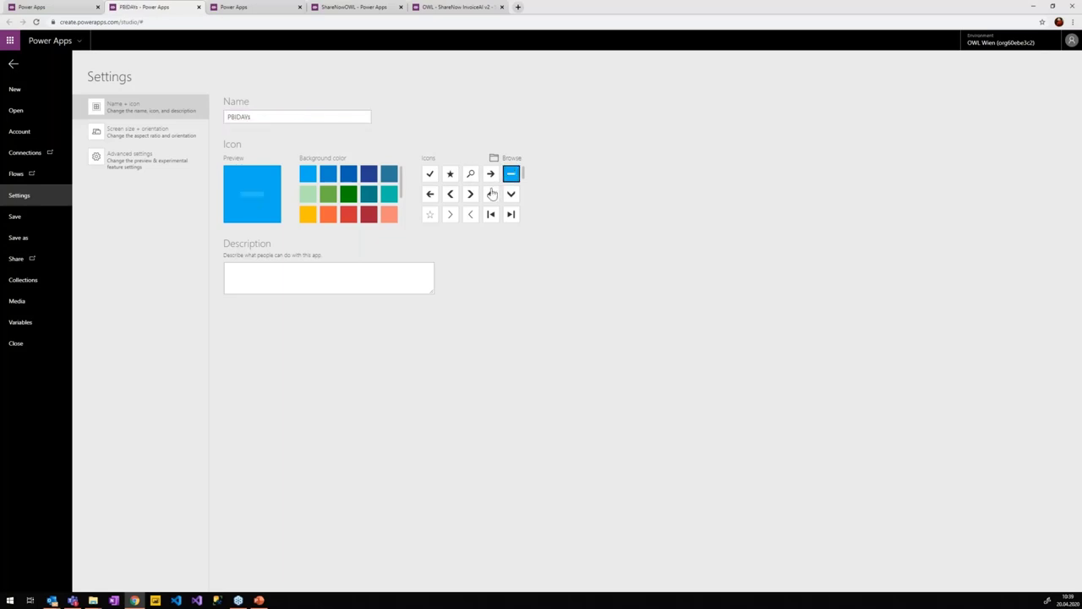
{"action": "scroll", "coordinate": [511, 193], "scroll_direction": "down", "scroll_amount": 3}
{"action": "left_click", "coordinate": [511, 209]}
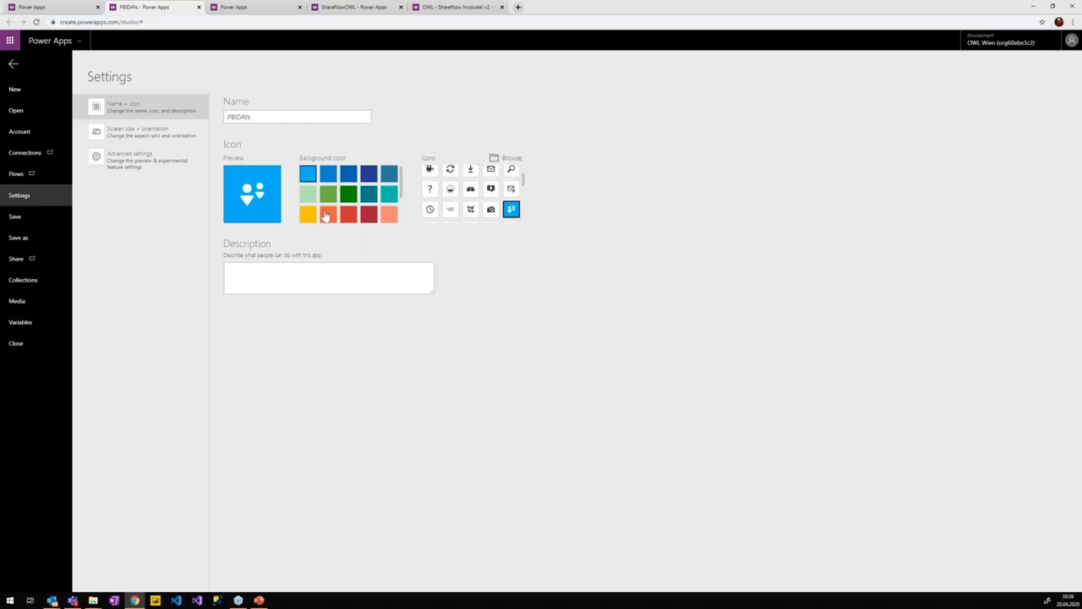
{"action": "left_click", "coordinate": [328, 214]}
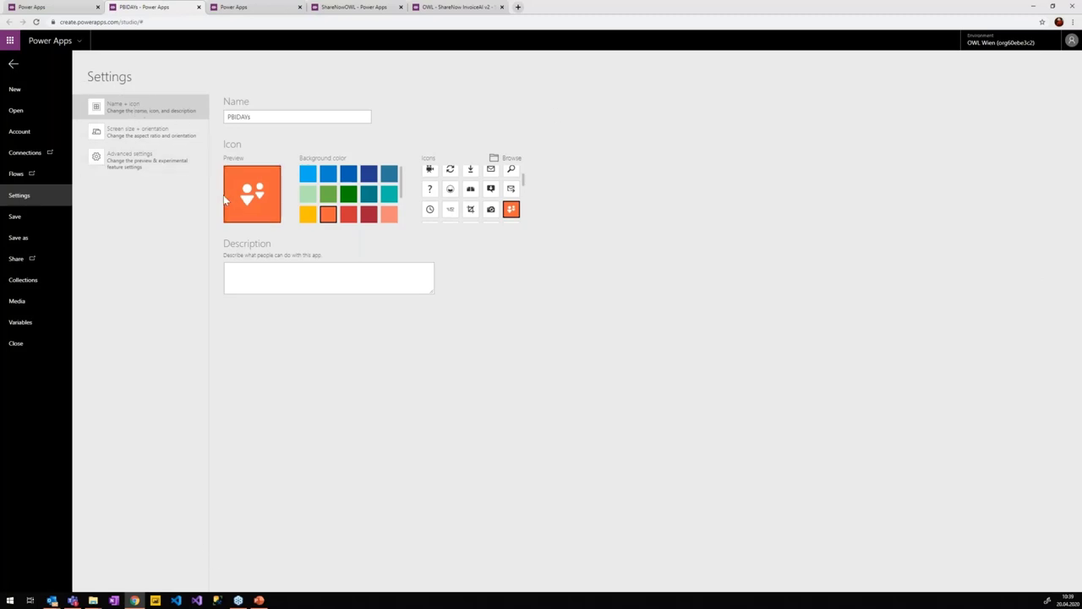
{"action": "double_click", "coordinate": [591, 7]}
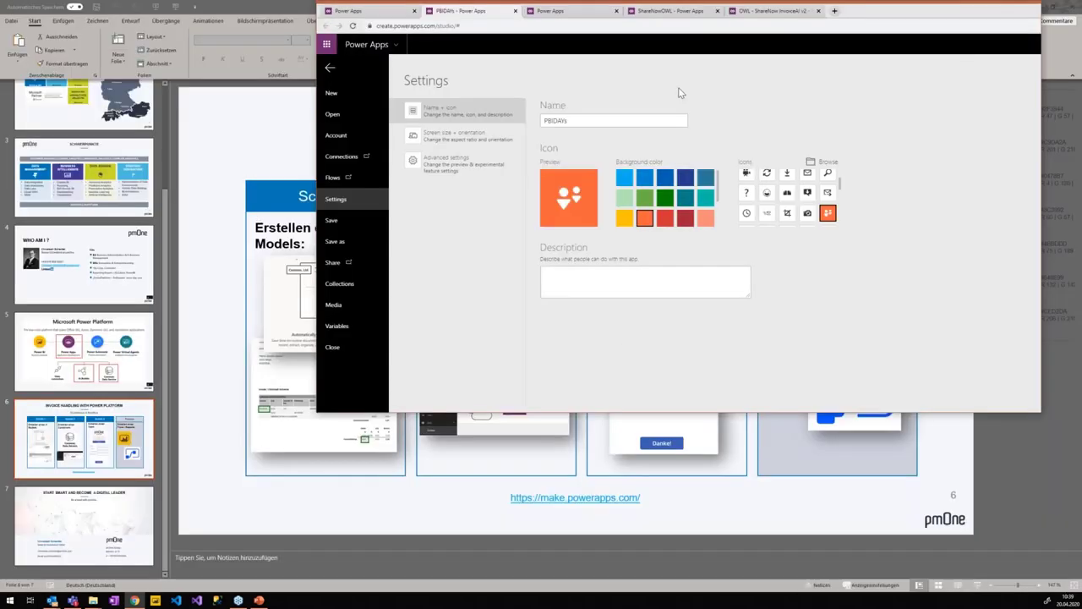
{"action": "key", "text": "super+Up"}
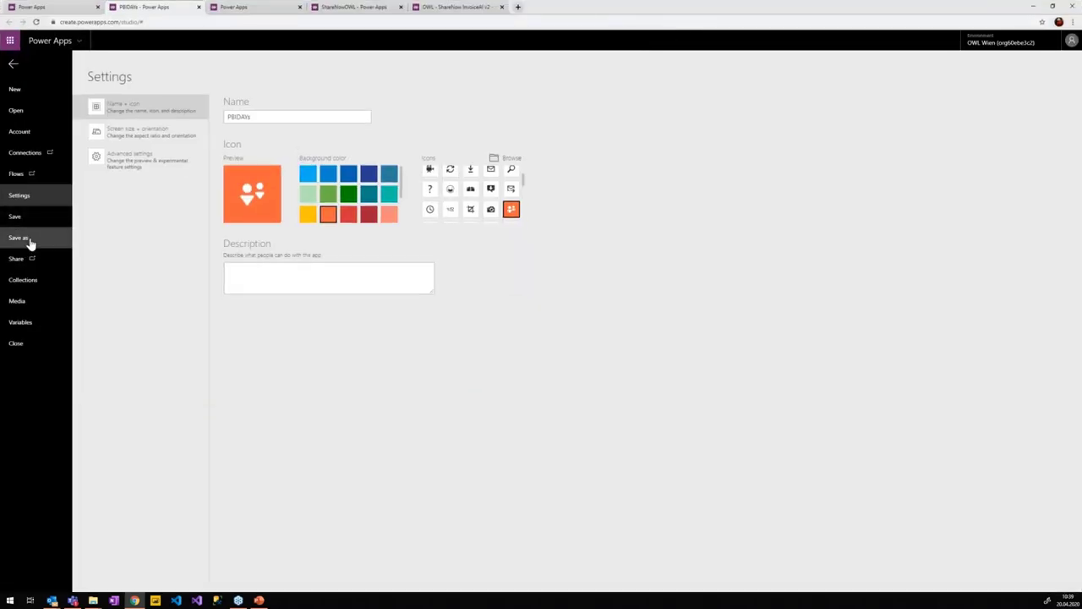
- Save the app to the cloud as PBIDAYs and return to the editing canvas
{"action": "left_click", "coordinate": [29, 241]}
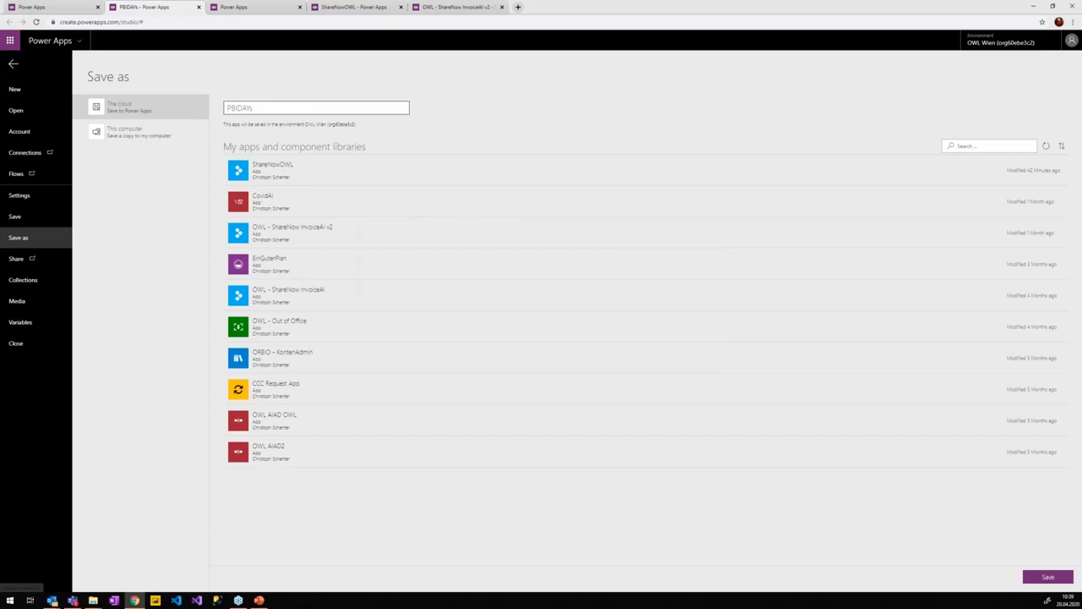
{"action": "left_click", "coordinate": [1048, 577]}
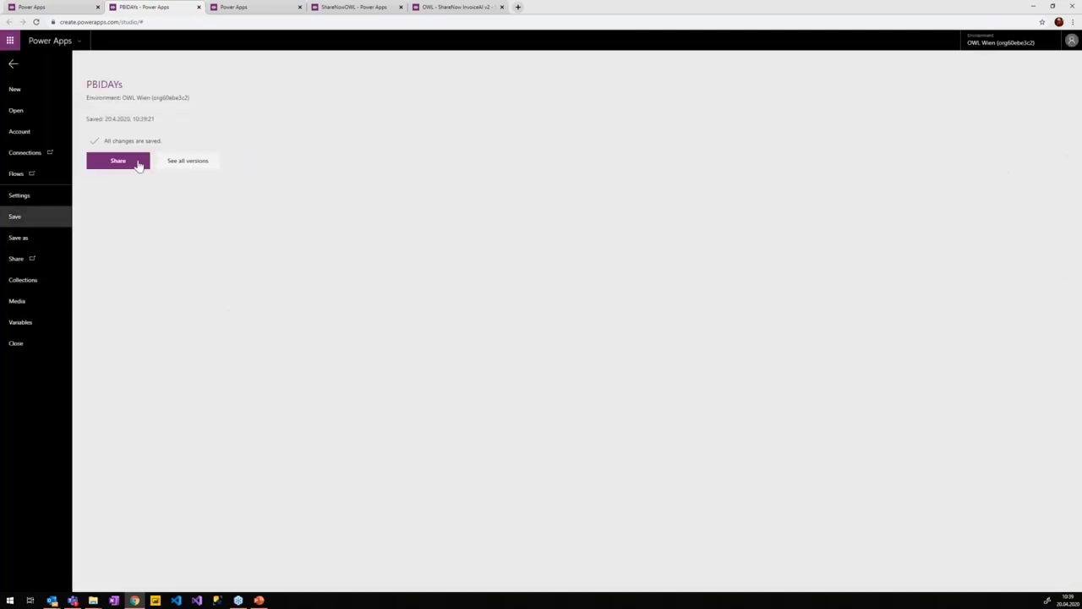
{"action": "left_click", "coordinate": [12, 65]}
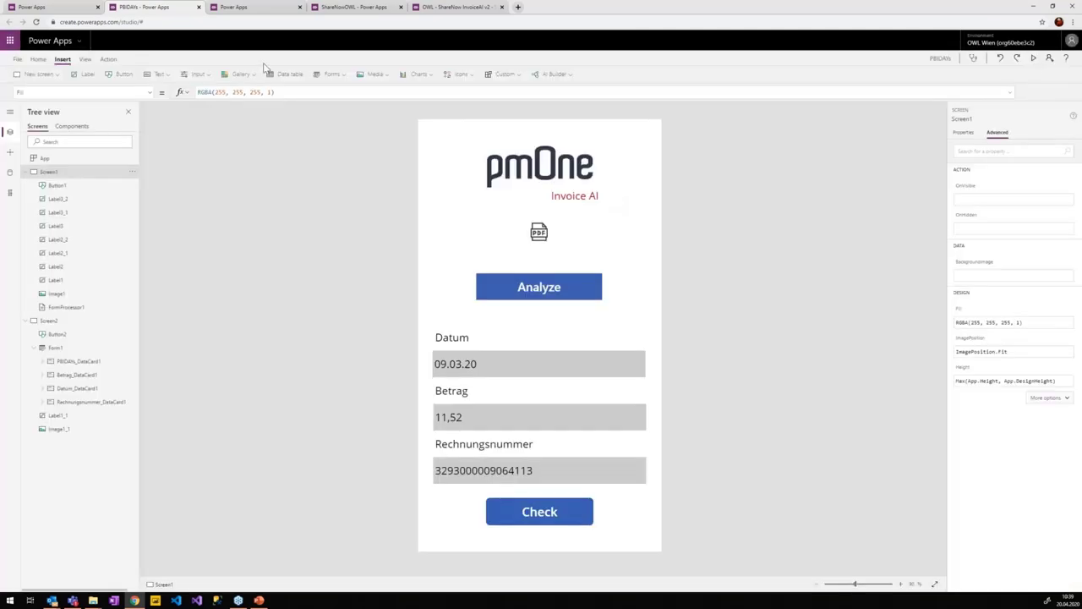
- Test the app by analyzing the car2go service overview PDF from Test Files and submitting the extracted data through the check form
{"action": "left_click", "coordinate": [1035, 58]}
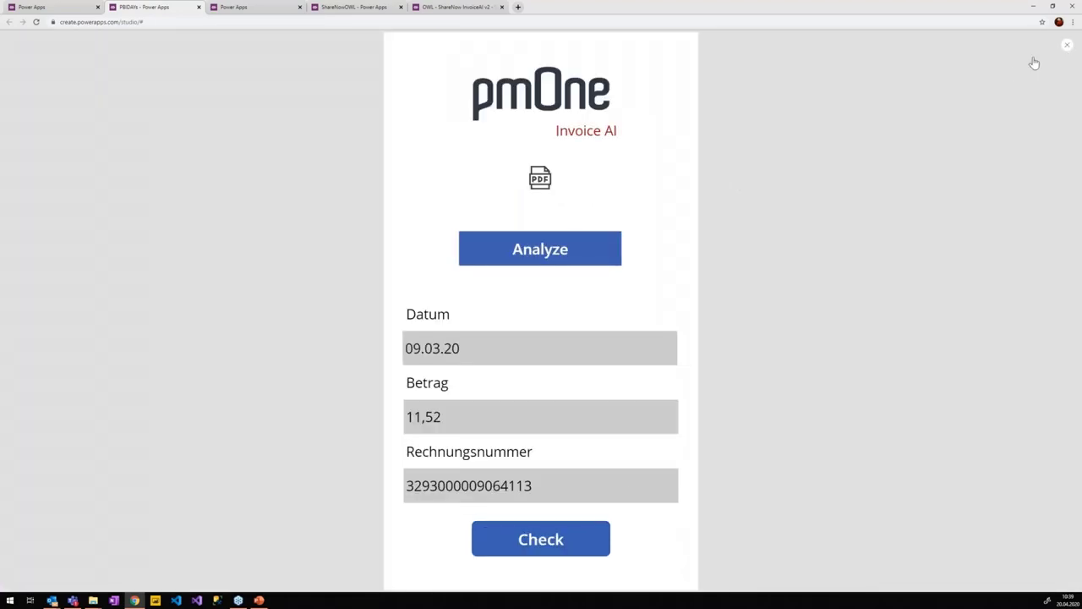
{"action": "key", "text": "Escape"}
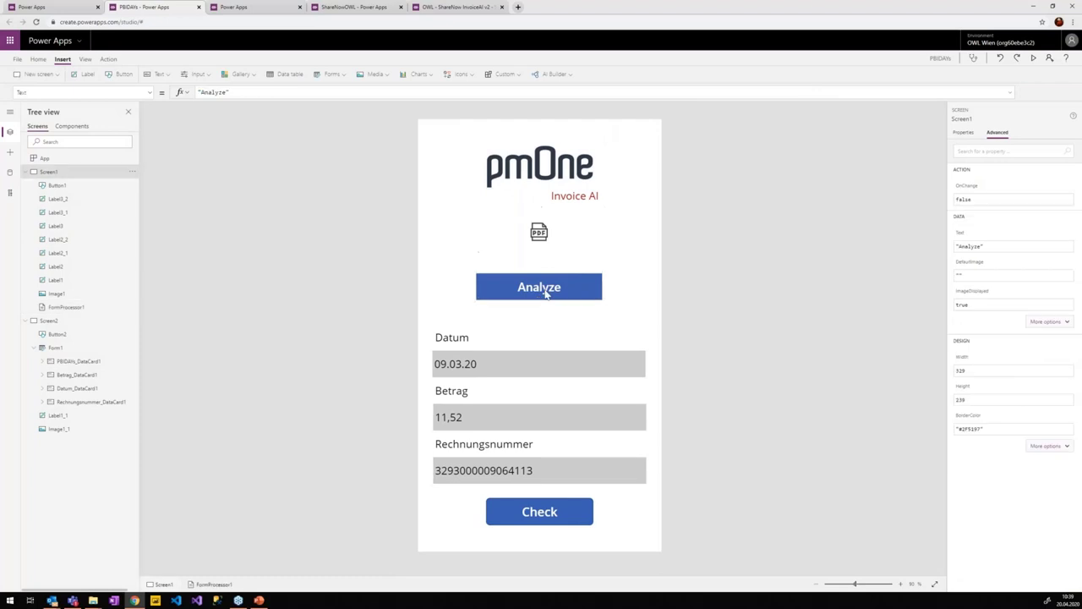
{"action": "left_click", "coordinate": [586, 276], "text": "alt"}
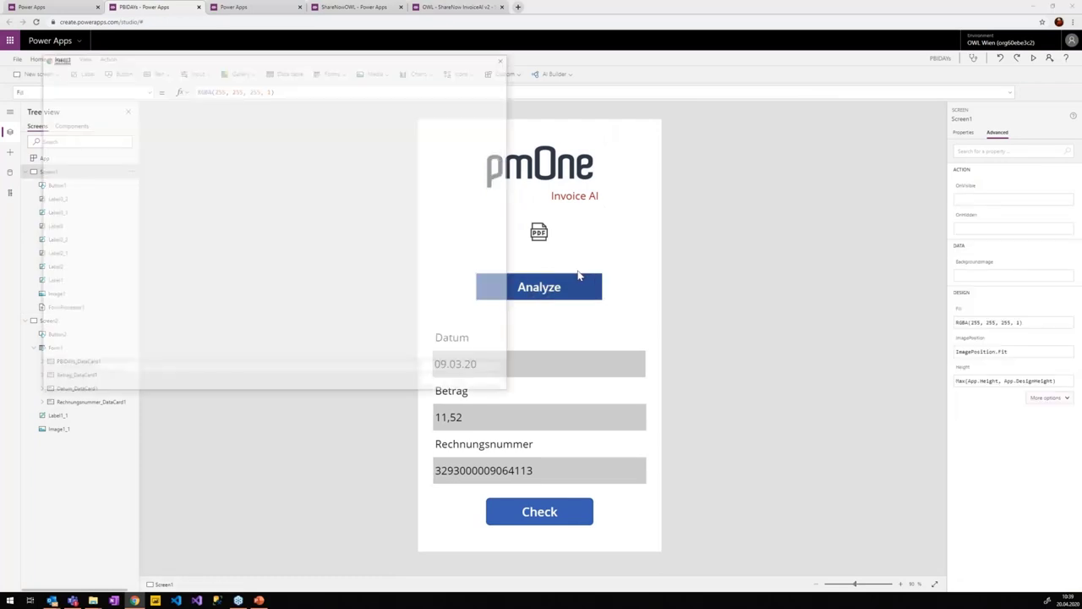
{"action": "double_click", "coordinate": [169, 111]}
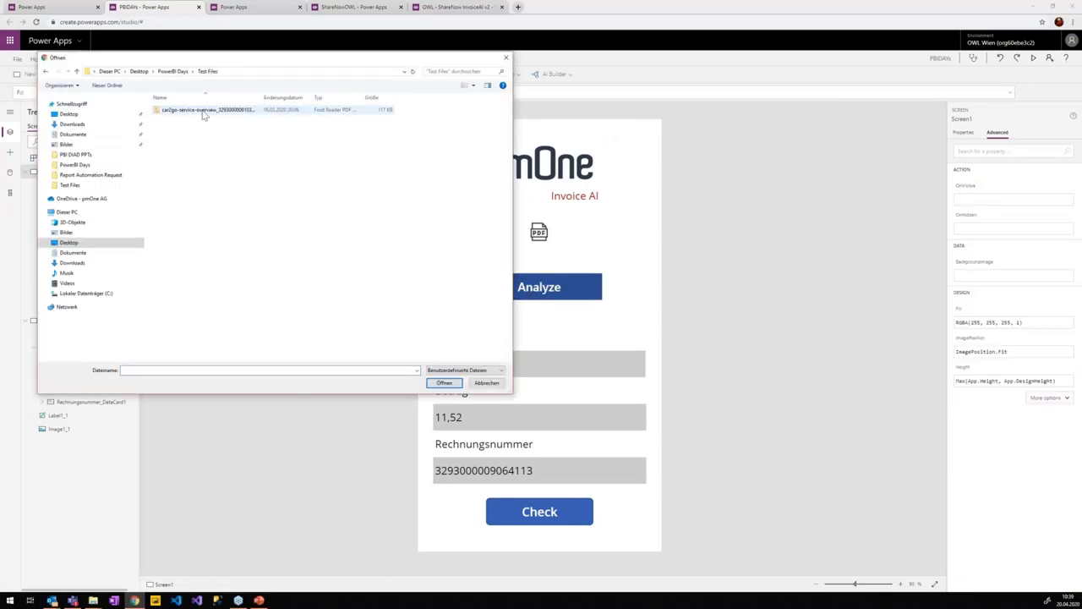
{"action": "double_click", "coordinate": [203, 111]}
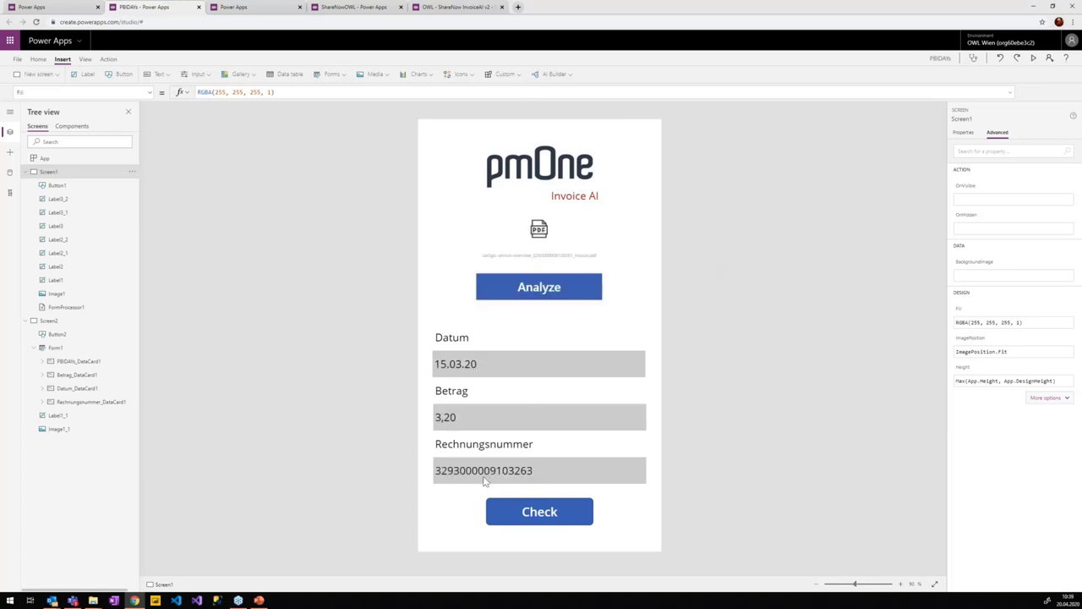
{"action": "left_click", "coordinate": [548, 515]}
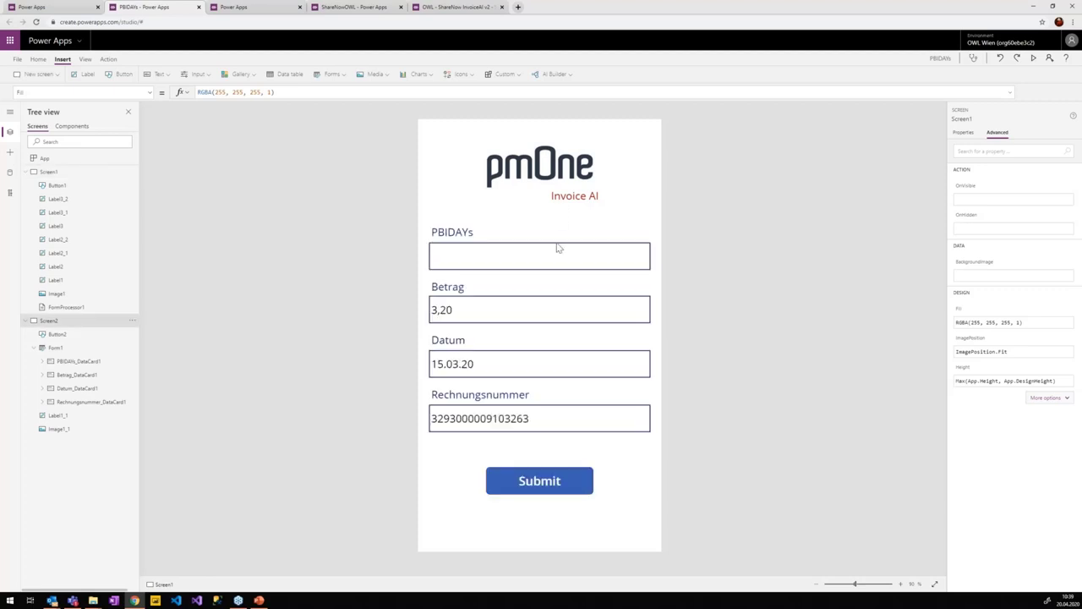
{"action": "left_click", "coordinate": [546, 480]}
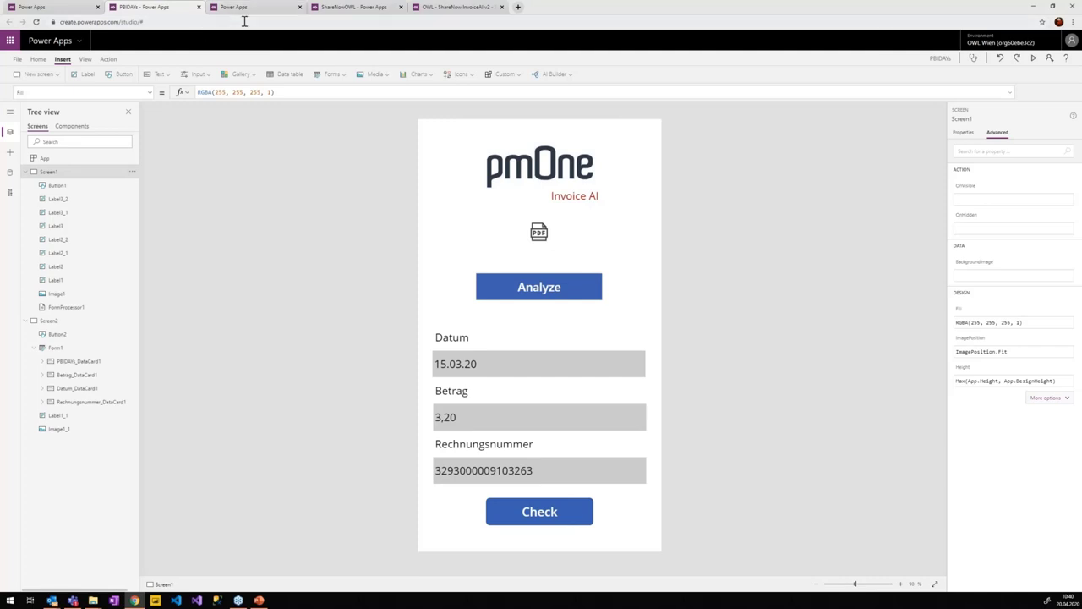
- Switch to the Power Apps portal page showing the AI model and open the environment's list of data entities
{"action": "left_click", "coordinate": [40, 6]}
{"action": "left_click", "coordinate": [601, 377]}
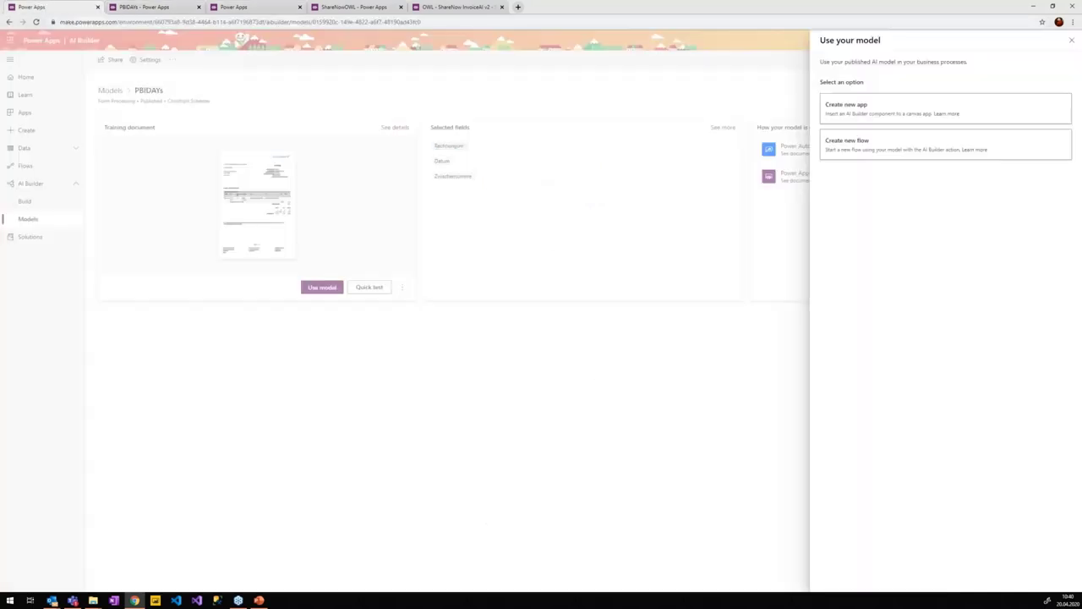
{"action": "left_click", "coordinate": [25, 149]}
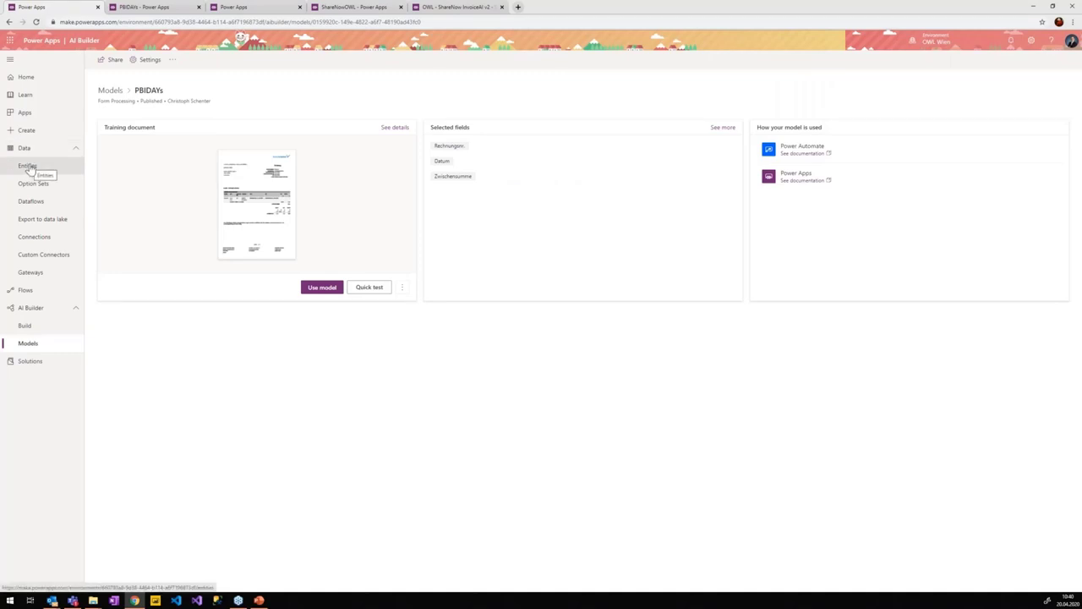
{"action": "left_click", "coordinate": [30, 169]}
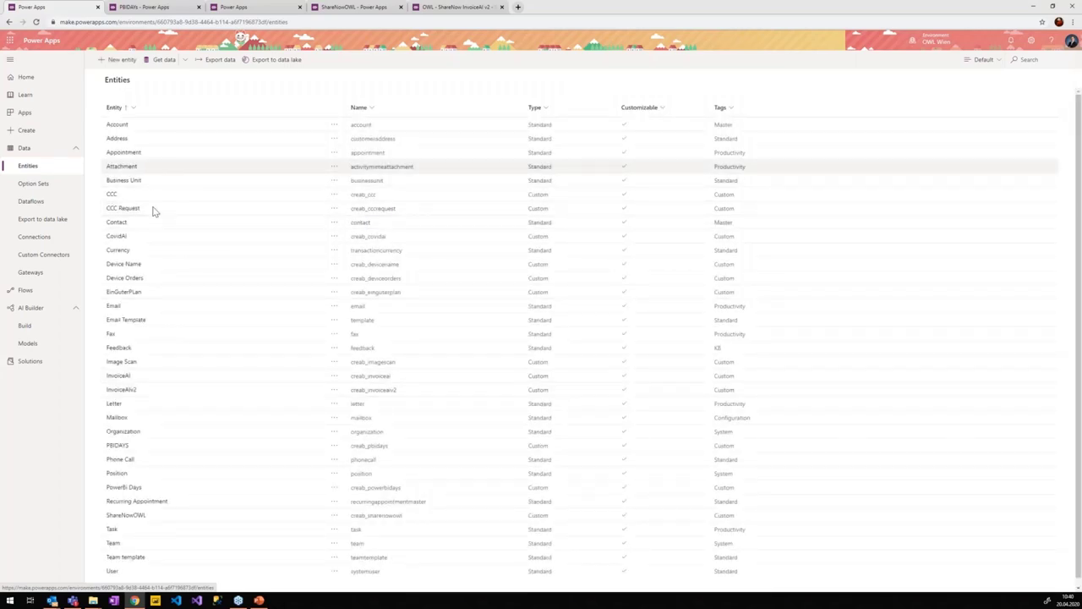
- Look through the entities, view the data records of the PowerBi Days entity and return to the entities list
{"action": "scroll", "coordinate": [164, 449], "scroll_direction": "down", "scroll_amount": 1}
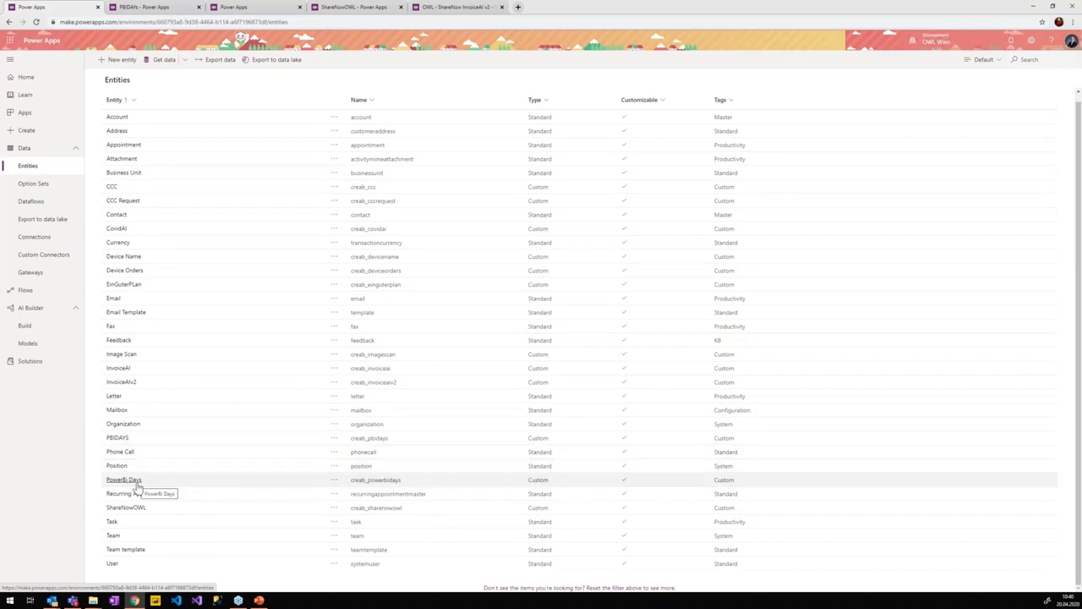
{"action": "scroll", "coordinate": [172, 225], "scroll_direction": "up", "scroll_amount": 1}
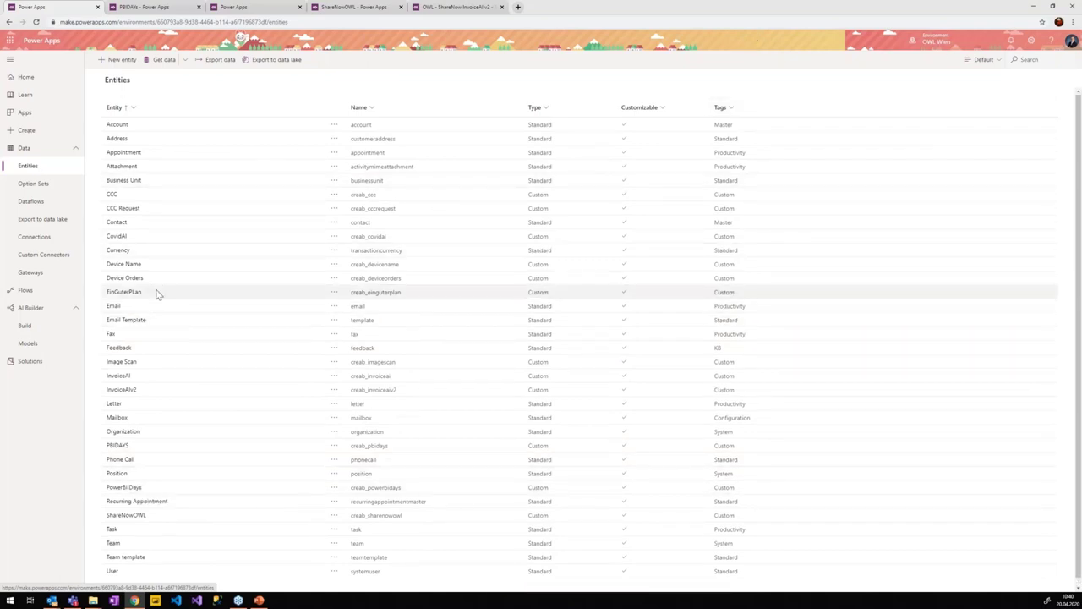
{"action": "scroll", "coordinate": [178, 423], "scroll_direction": "down", "scroll_amount": 1}
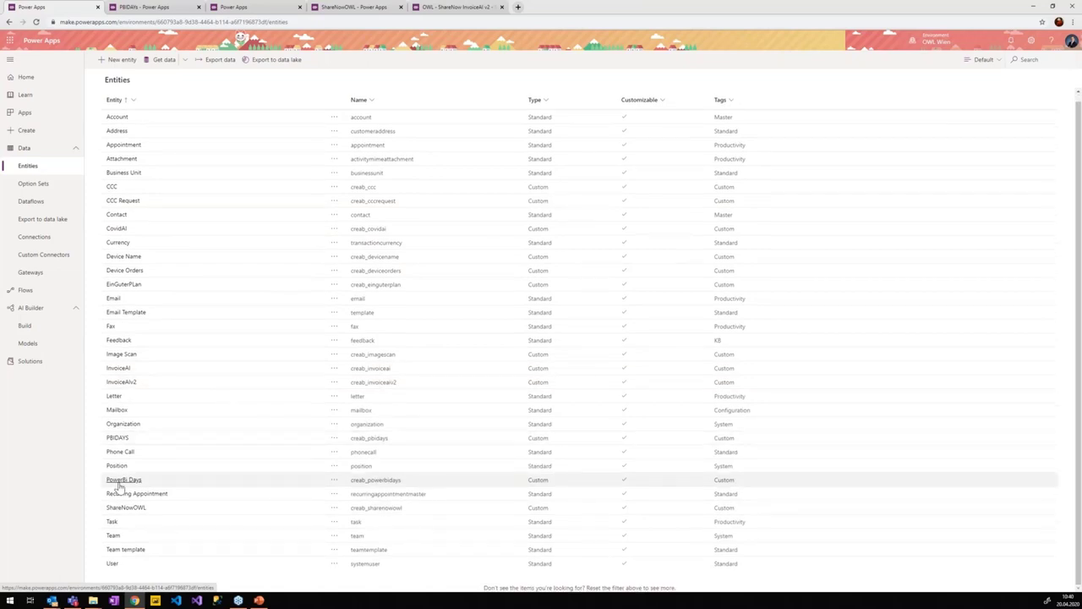
{"action": "scroll", "coordinate": [162, 307], "scroll_direction": "up", "scroll_amount": 1}
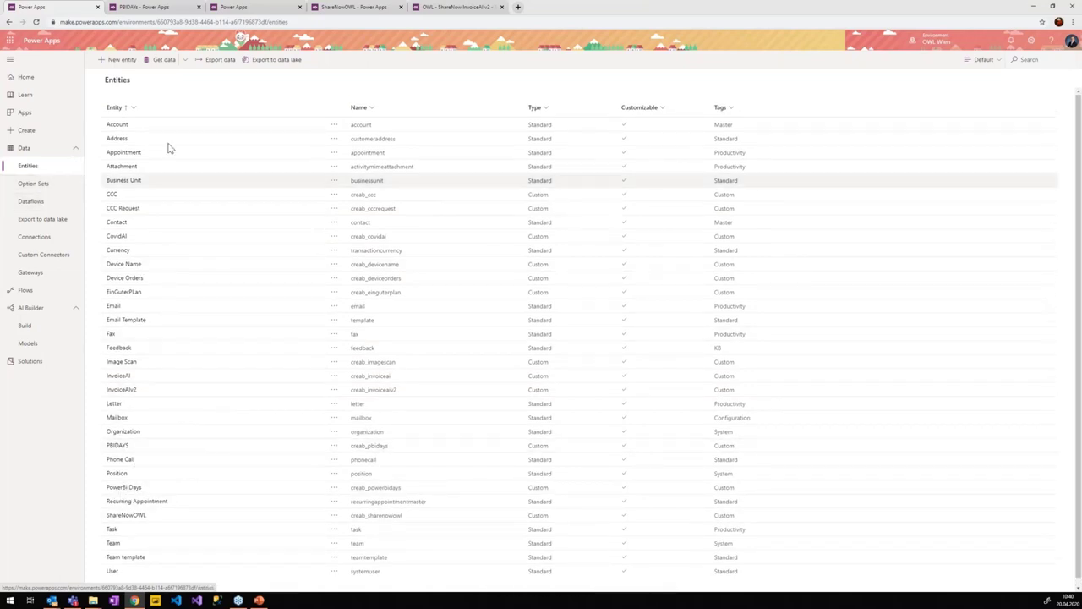
{"action": "left_click", "coordinate": [140, 482]}
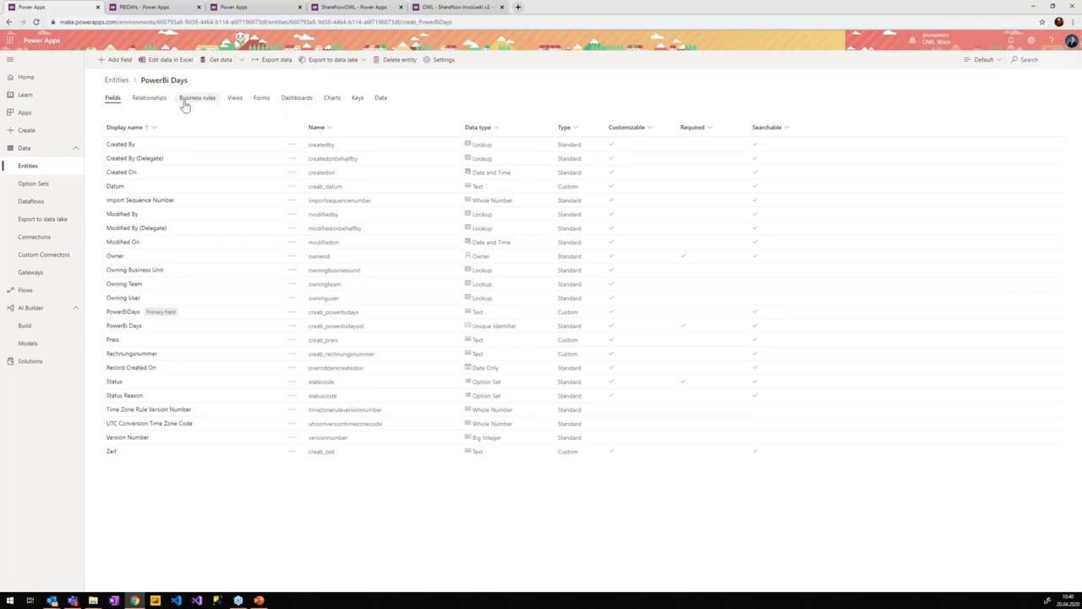
{"action": "left_click", "coordinate": [381, 99]}
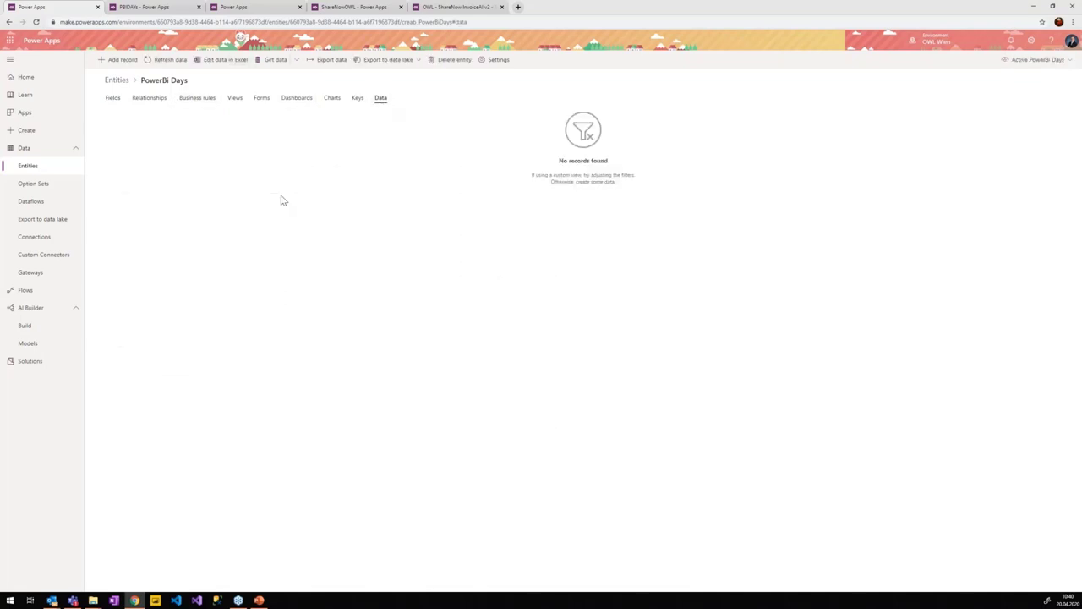
{"action": "left_click", "coordinate": [31, 165]}
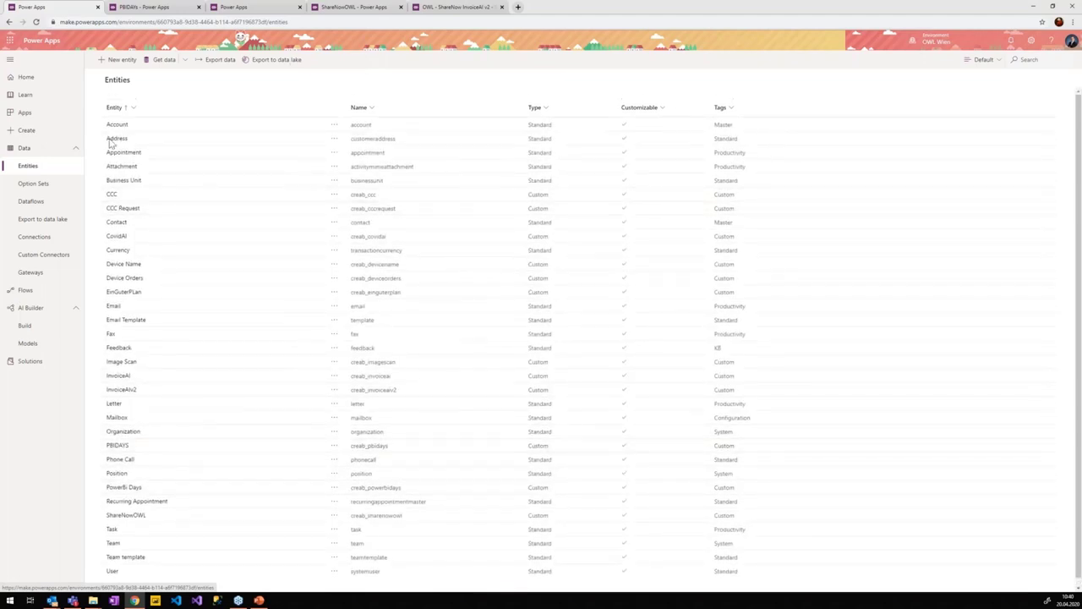
- Reload the environment's entities list, glancing at the open PBIDAYs and ShareNowOWL apps while it loads
{"action": "left_click", "coordinate": [36, 22]}
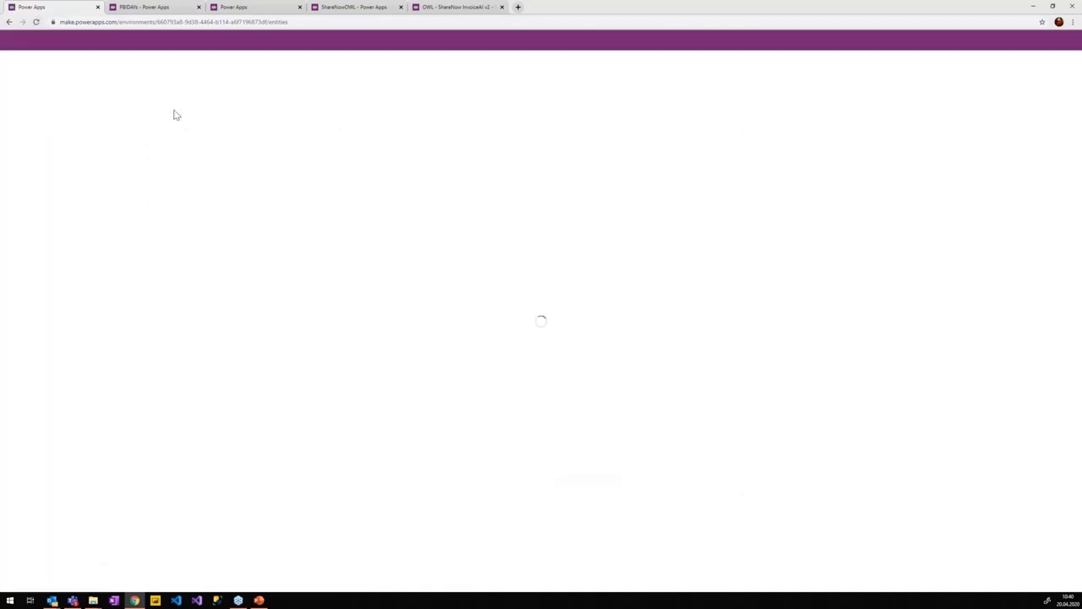
{"action": "left_click", "coordinate": [144, 7]}
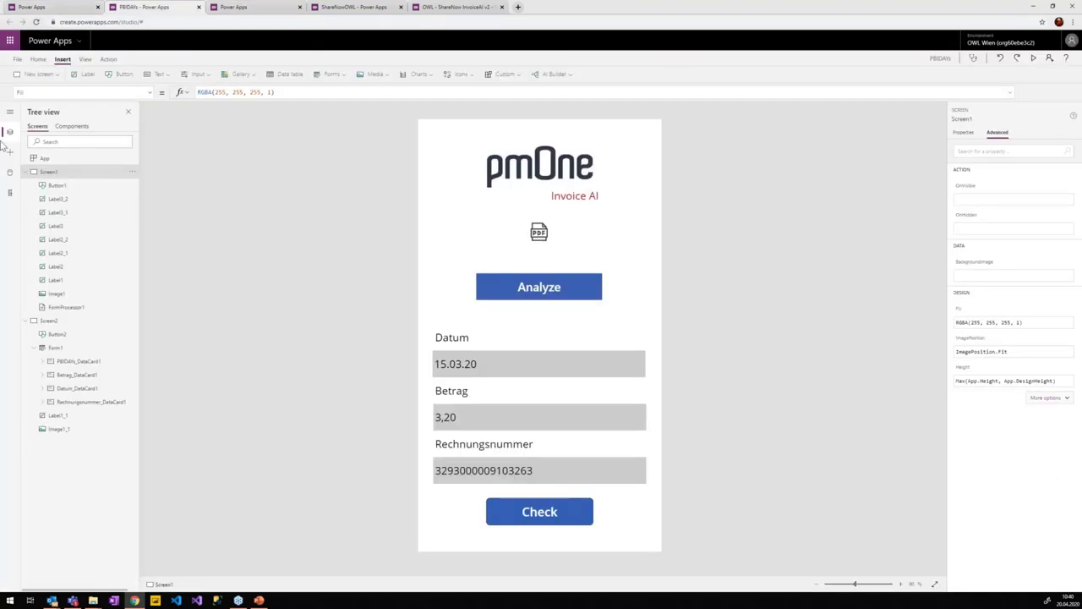
{"action": "left_click", "coordinate": [49, 7]}
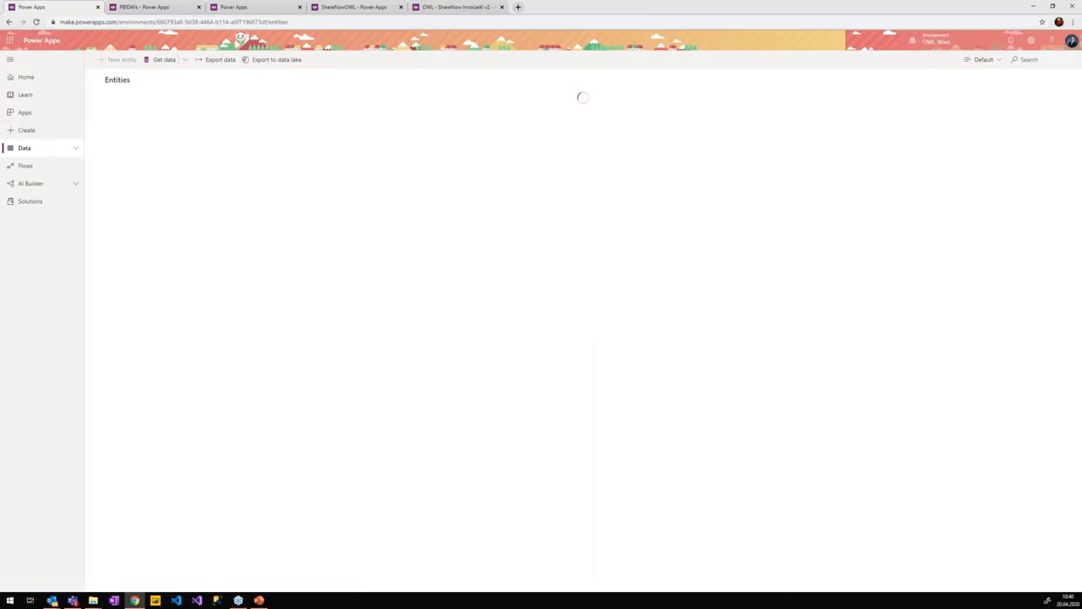
{"action": "left_click", "coordinate": [482, 6]}
{"action": "left_click", "coordinate": [354, 7]}
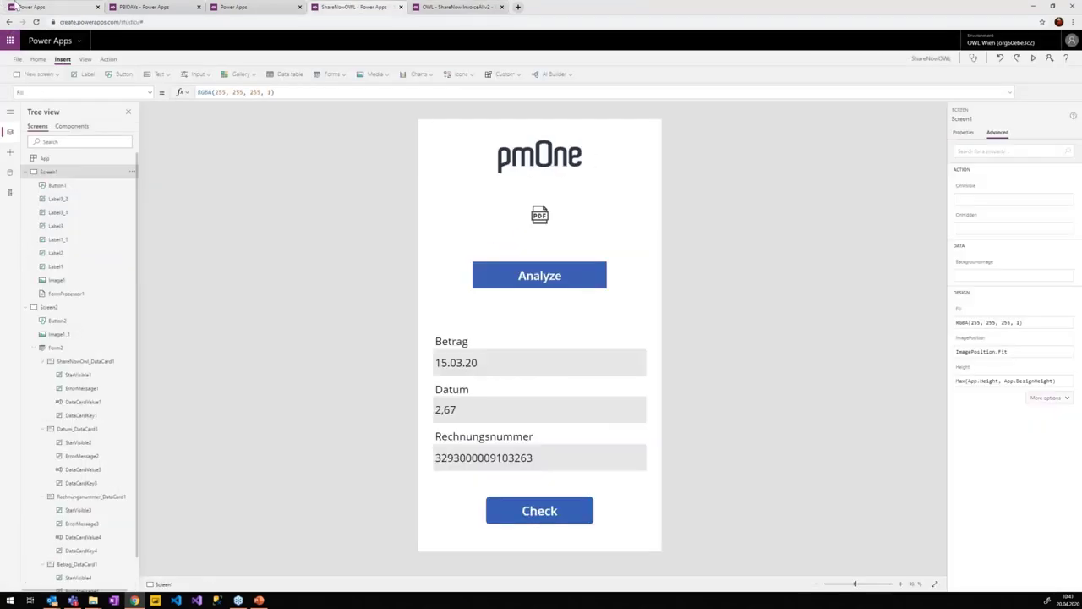
{"action": "left_click", "coordinate": [34, 7]}
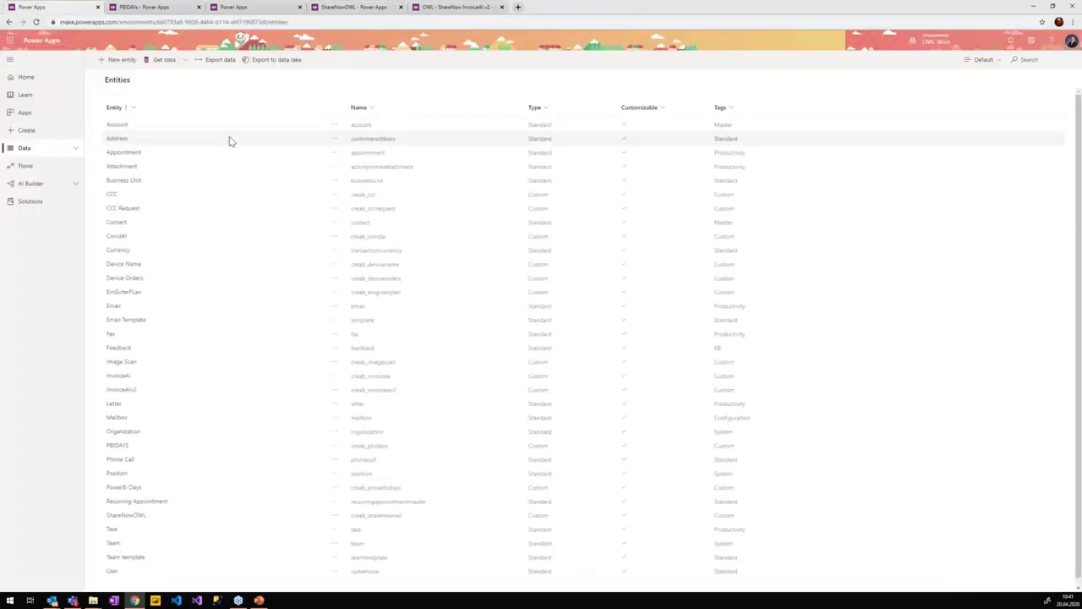
- Open the PBIDAYS entity and view its stored data records
{"action": "left_click", "coordinate": [35, 149]}
{"action": "scroll", "coordinate": [271, 297], "scroll_direction": "down", "scroll_amount": 1}
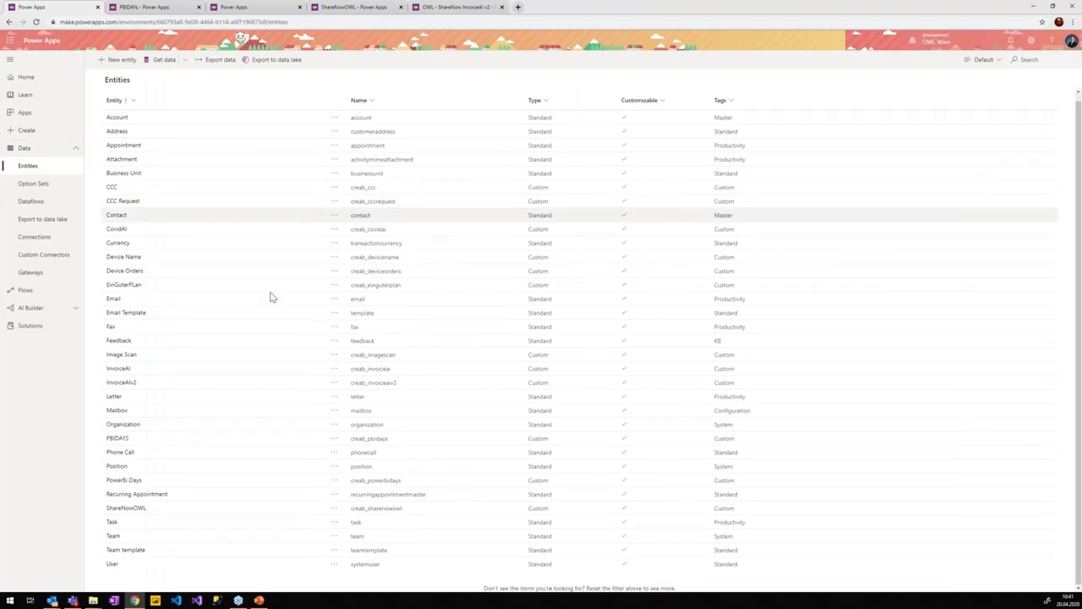
{"action": "left_click", "coordinate": [117, 438]}
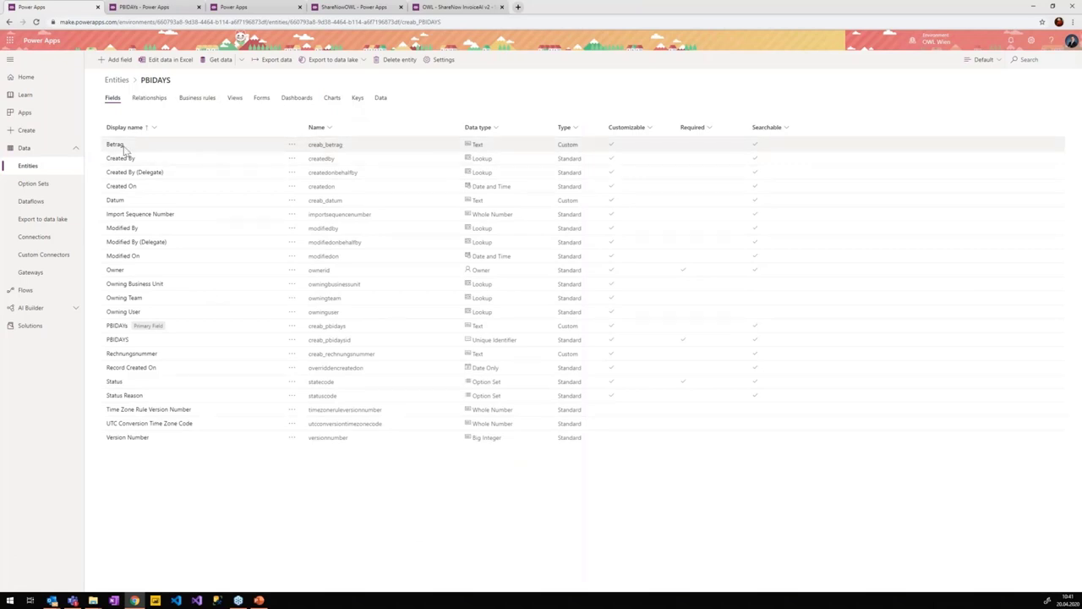
{"action": "left_click", "coordinate": [182, 150]}
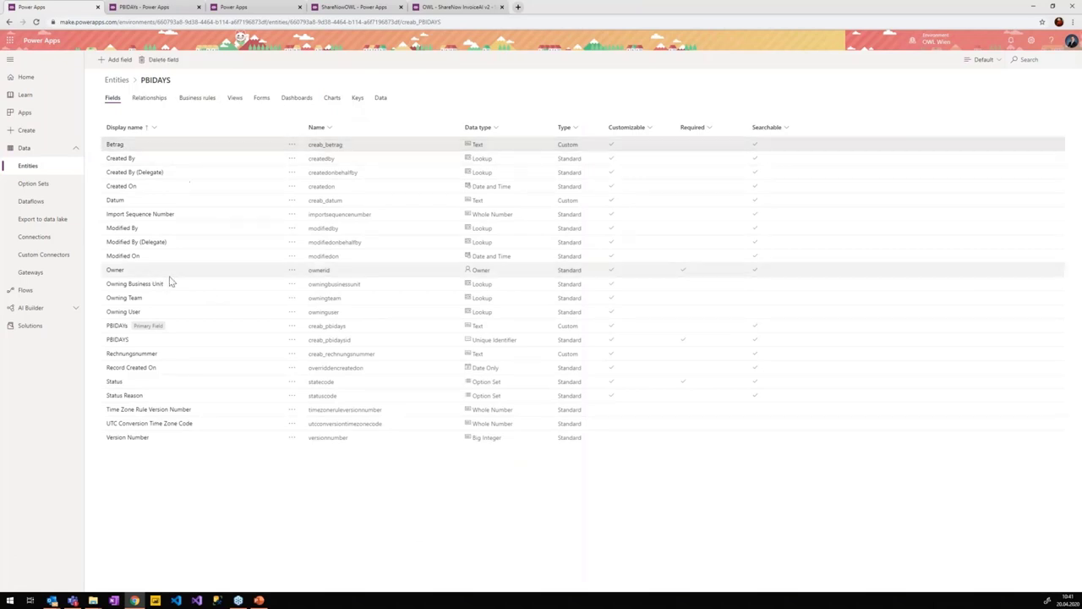
{"action": "left_click", "coordinate": [381, 97]}
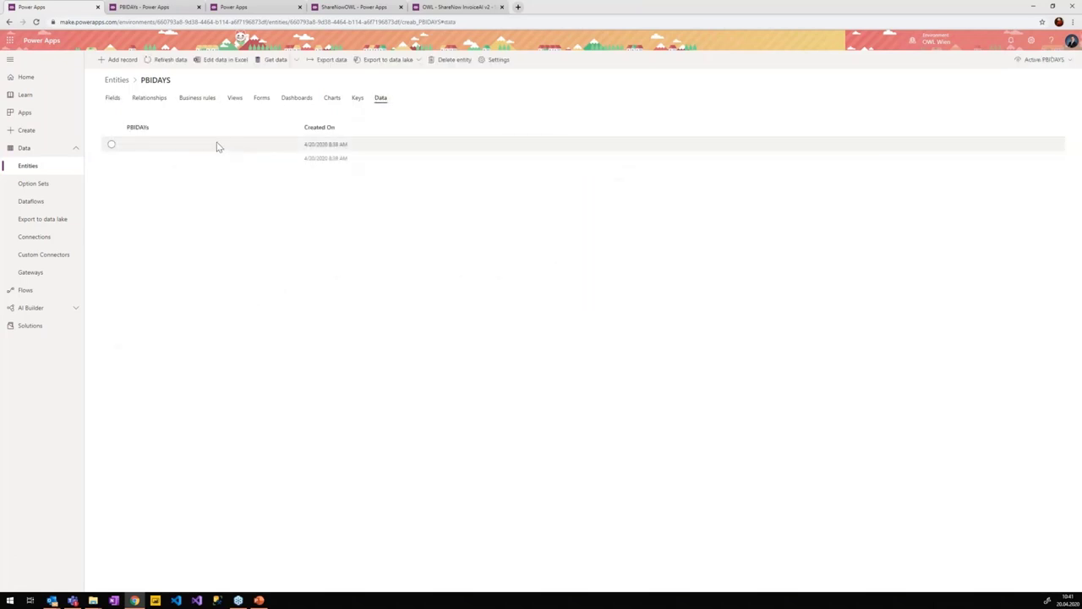
- Open the first PBIDAYS record in its edit form, return to the entity's data and dismiss the notice about editing records
{"action": "left_click", "coordinate": [324, 145]}
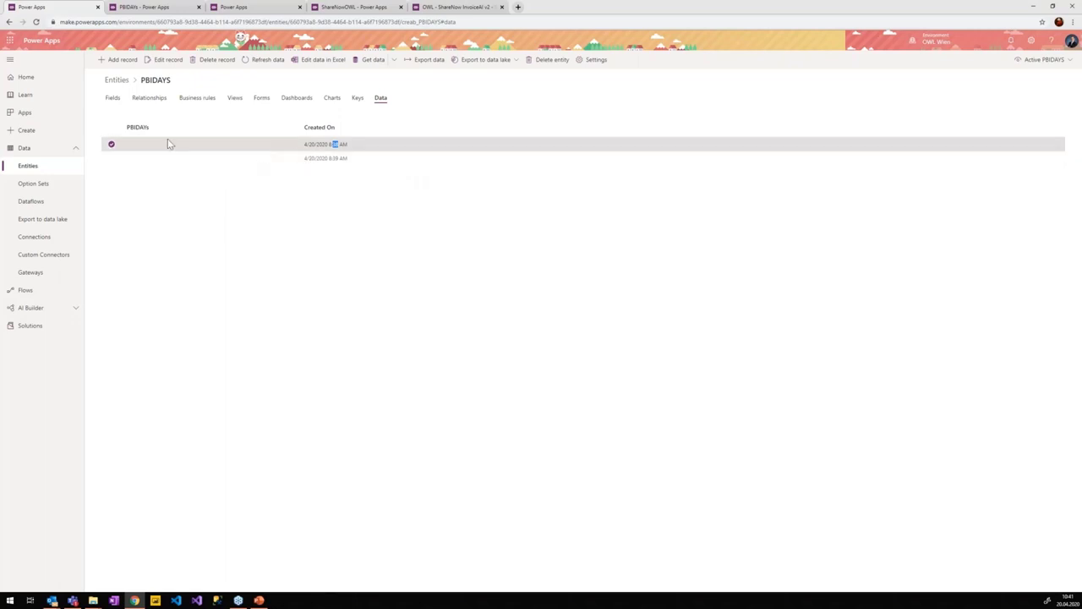
{"action": "left_click", "coordinate": [161, 59]}
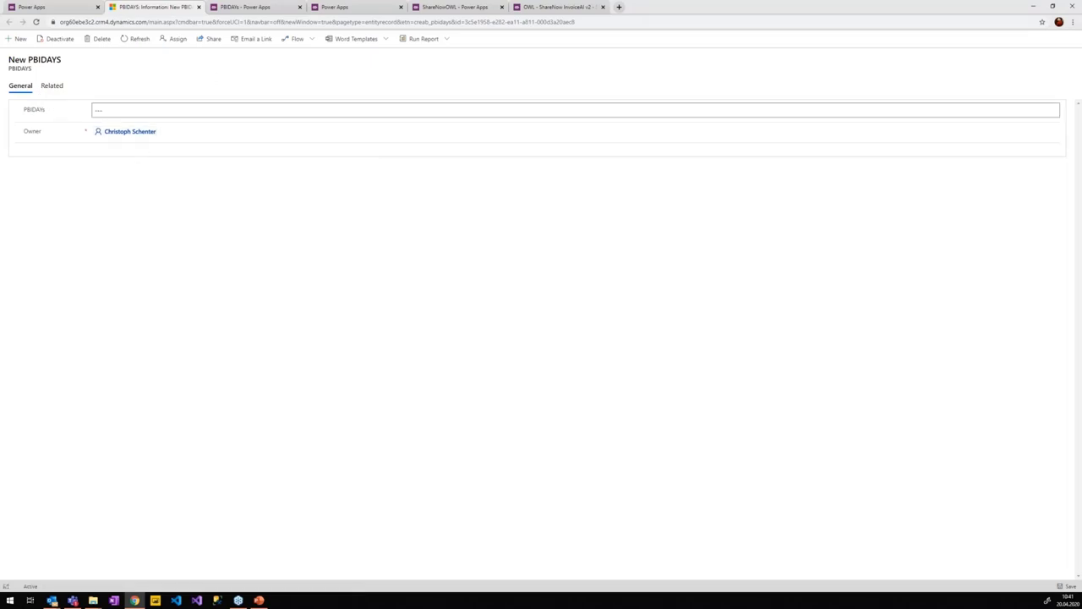
{"action": "left_click", "coordinate": [61, 6]}
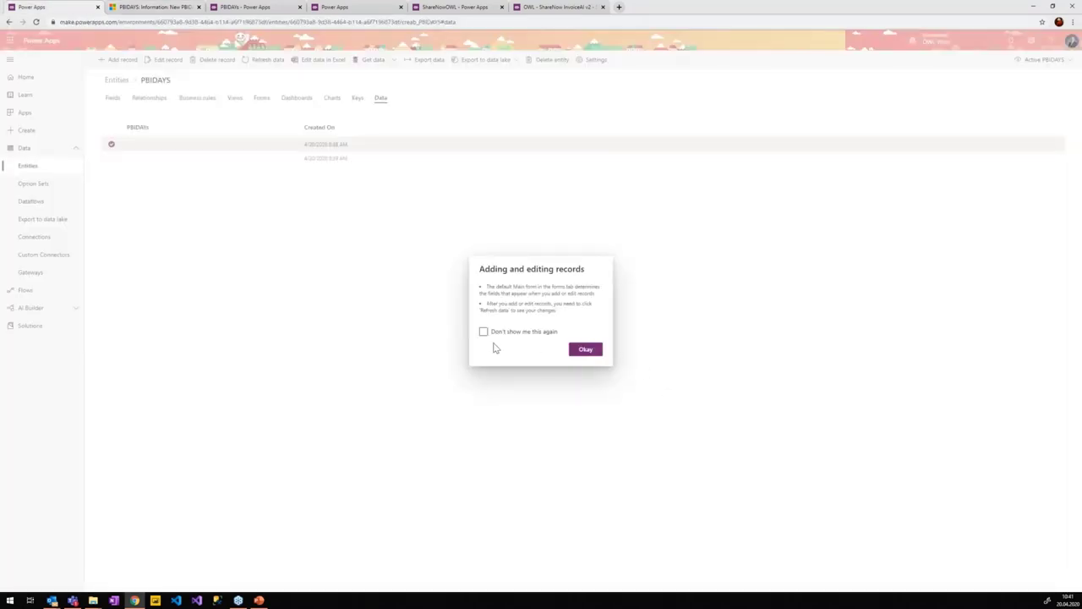
{"action": "left_click", "coordinate": [587, 350]}
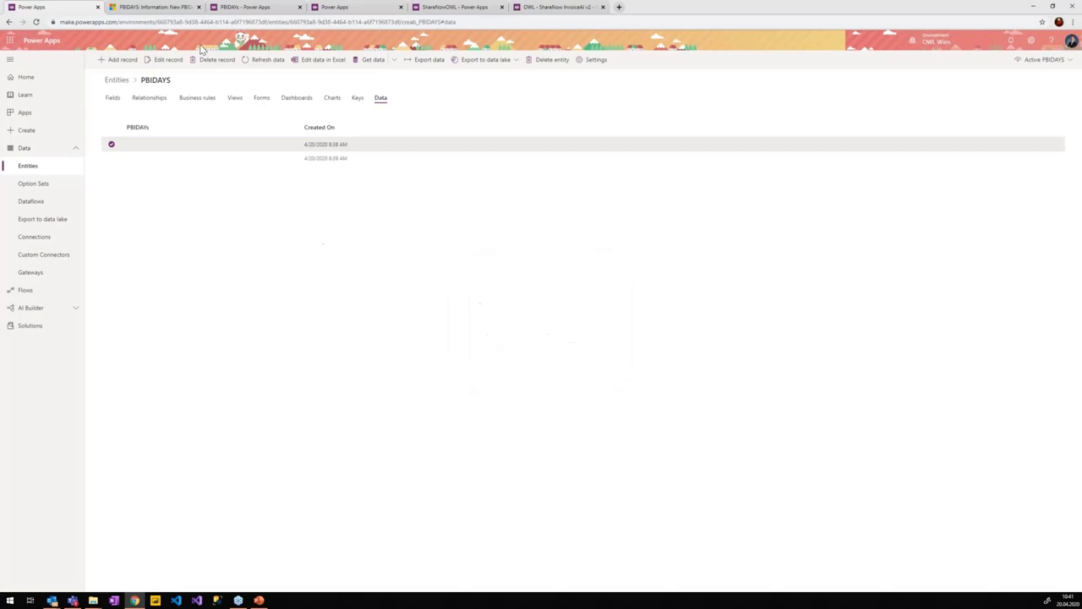
- Open the PBIDAYS entity data in Excel, accepting the workbook repair and closing the repair report
{"action": "left_click", "coordinate": [327, 60]}
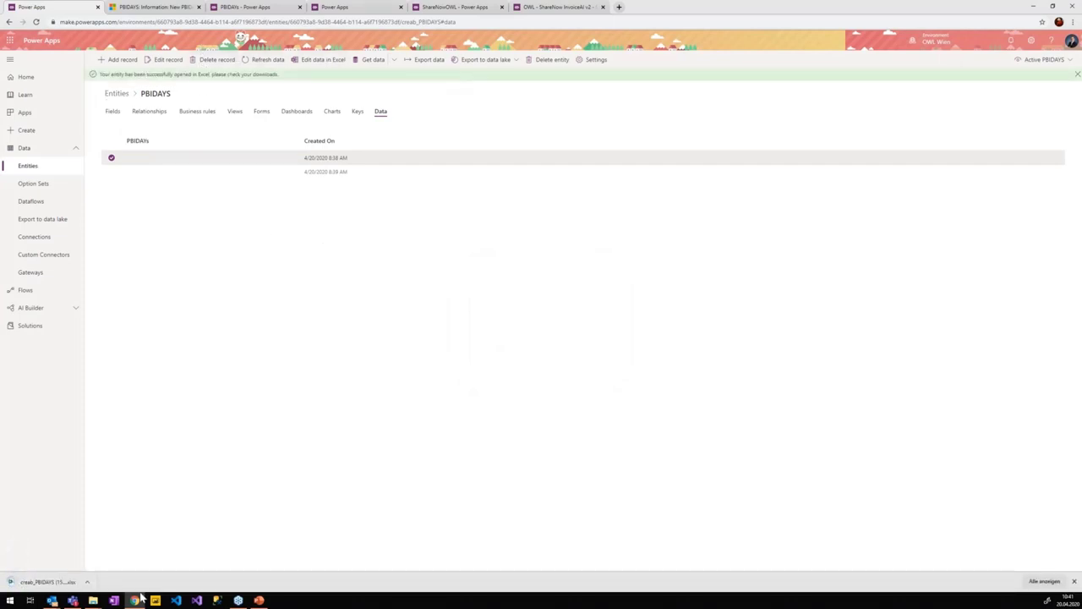
{"action": "left_click", "coordinate": [49, 582]}
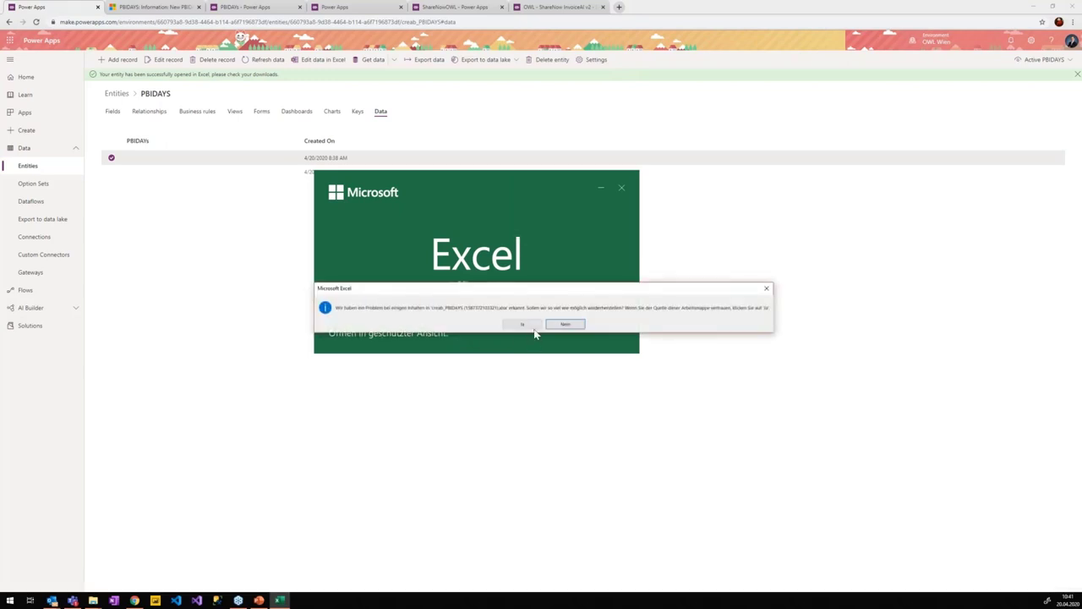
{"action": "left_click", "coordinate": [529, 326]}
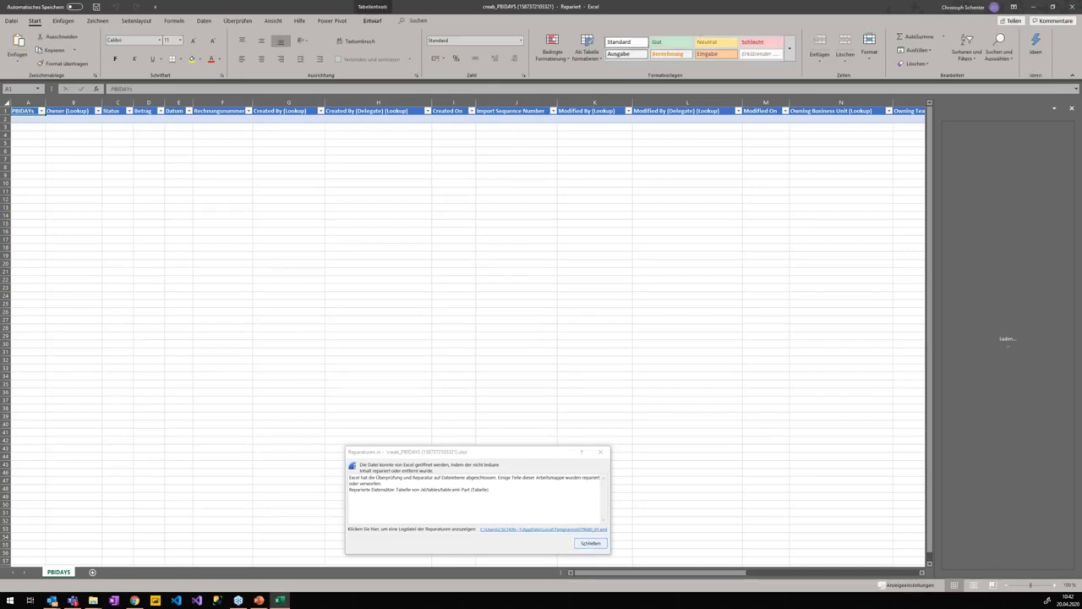
{"action": "left_click", "coordinate": [588, 546]}
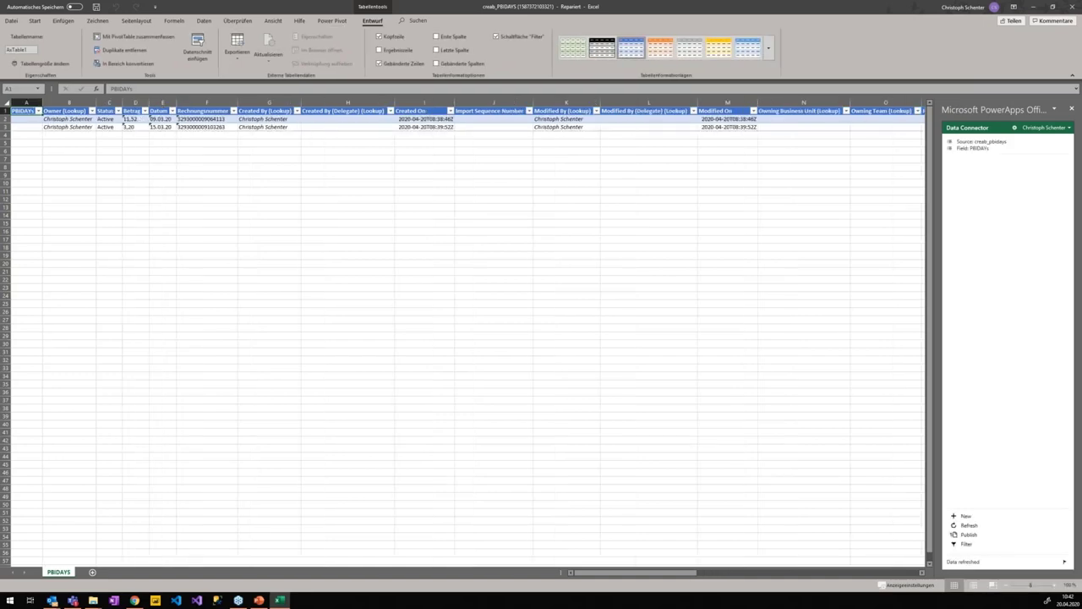
- Examine both stored invoice records from the Owner to the Rechnungsnummer column, and minimize the workbook
{"action": "left_click", "coordinate": [103, 176]}
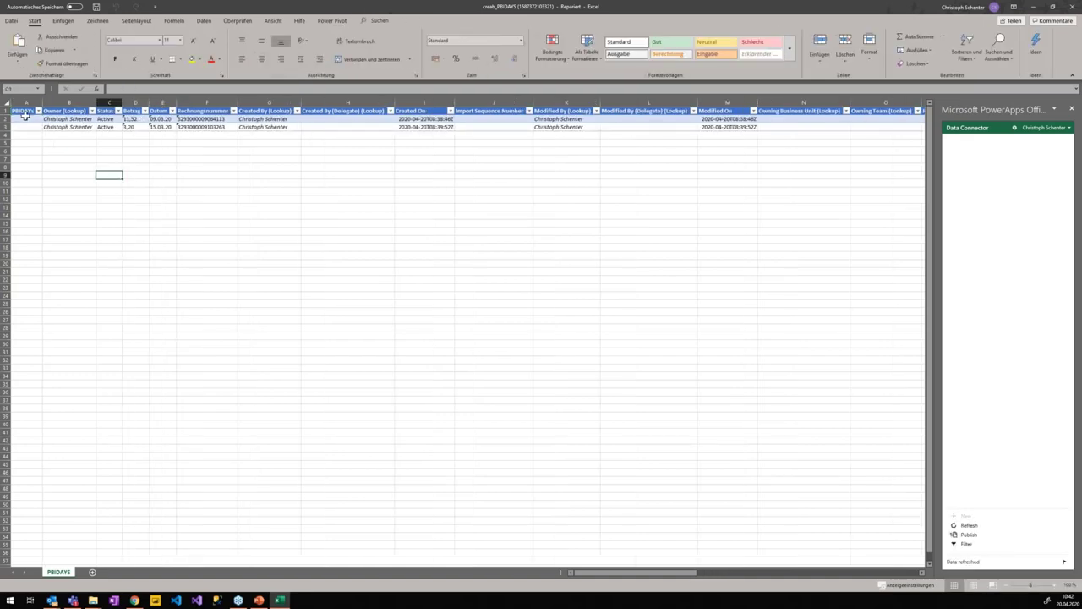
{"action": "mouse_move", "coordinate": [70, 117]}
{"action": "left_mouse_down"}
{"action": "mouse_move", "coordinate": [135, 127]}
{"action": "mouse_move", "coordinate": [79, 125]}
{"action": "left_mouse_up"}
{"action": "left_click_drag", "start_coordinate": [198, 127], "coordinate": [85, 119]}
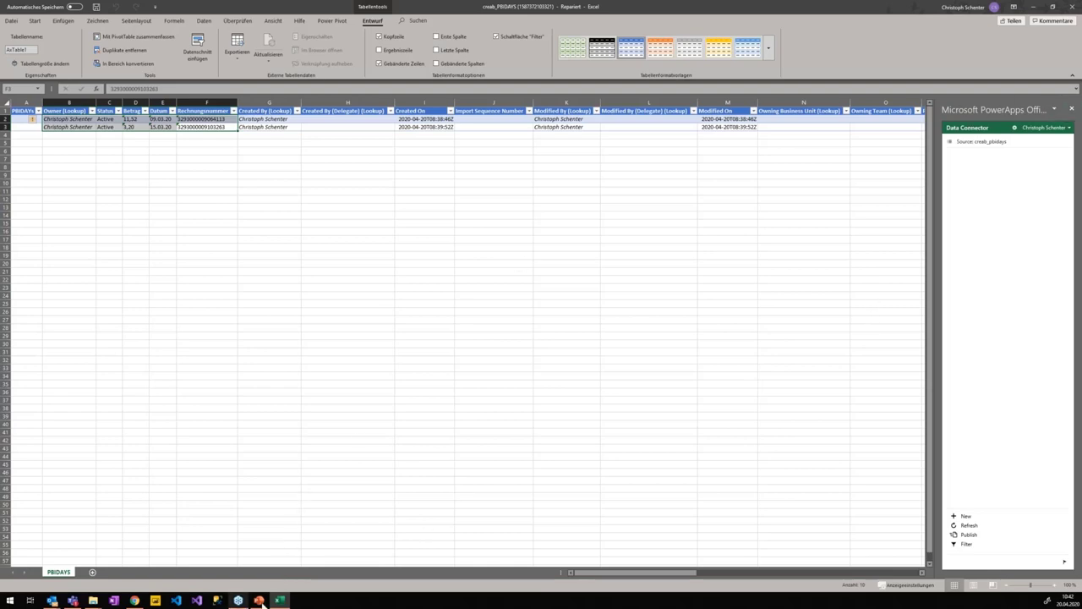
{"action": "left_click", "coordinate": [1033, 6]}
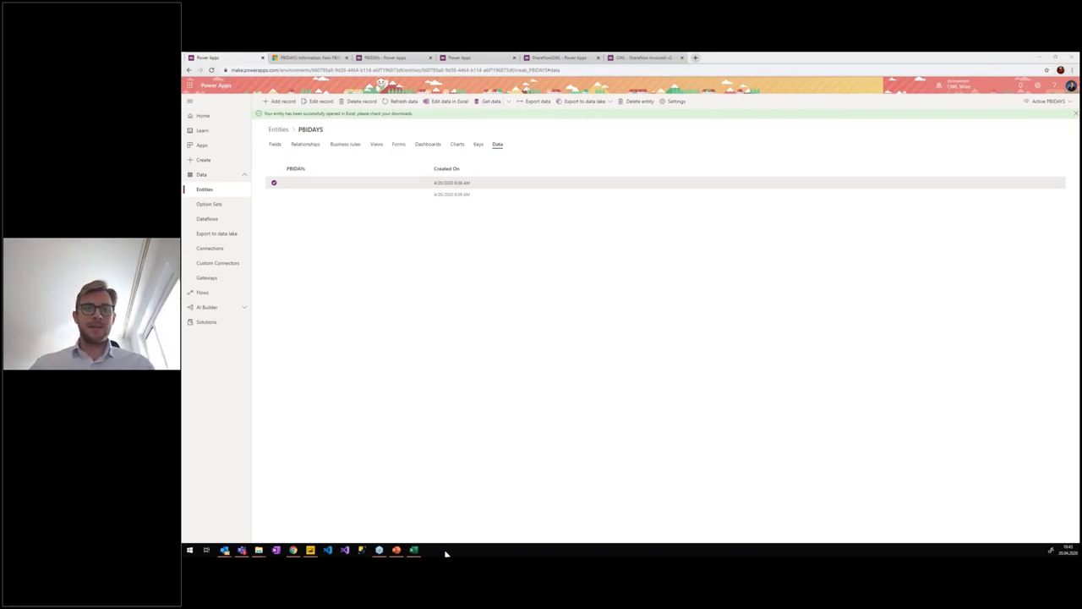
- Switch to the PBIDAYs app in the studio, save it and open its sharing page
{"action": "left_click", "coordinate": [473, 59]}
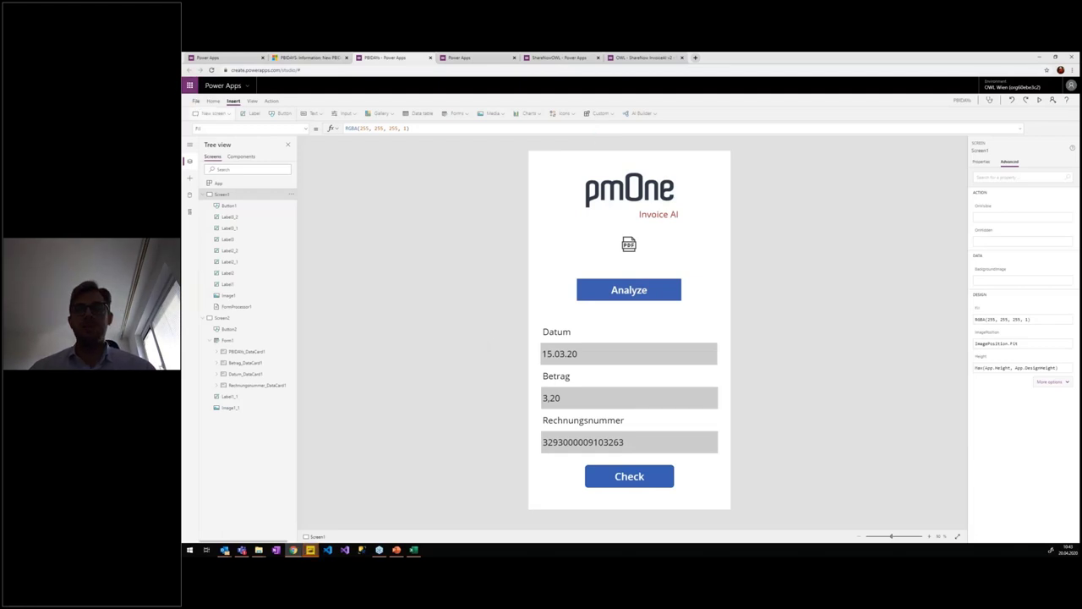
{"action": "key", "text": "ctrl+s"}
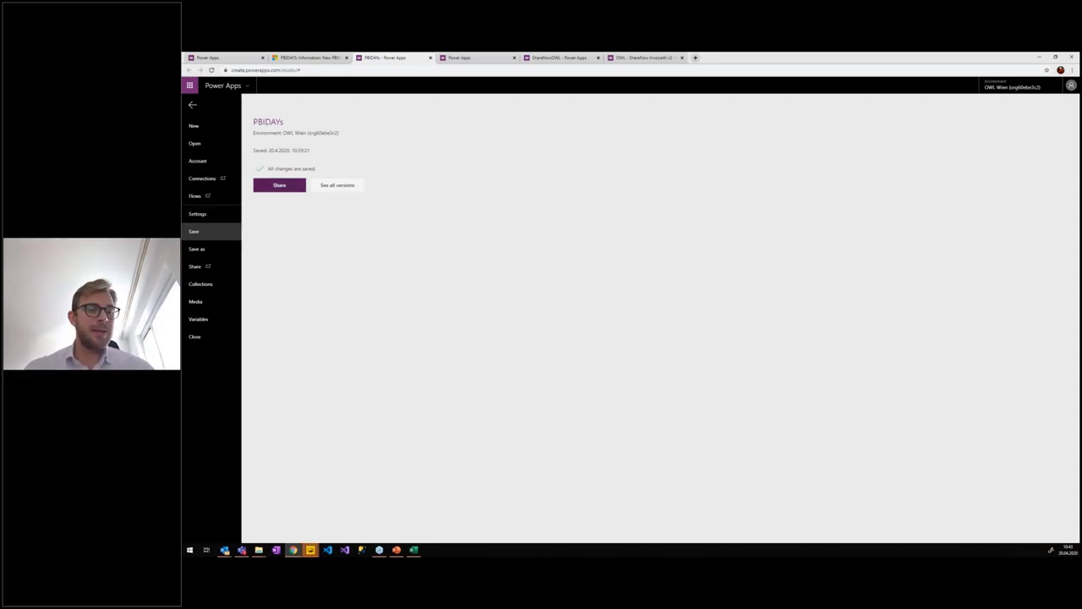
{"action": "left_click", "coordinate": [279, 184]}
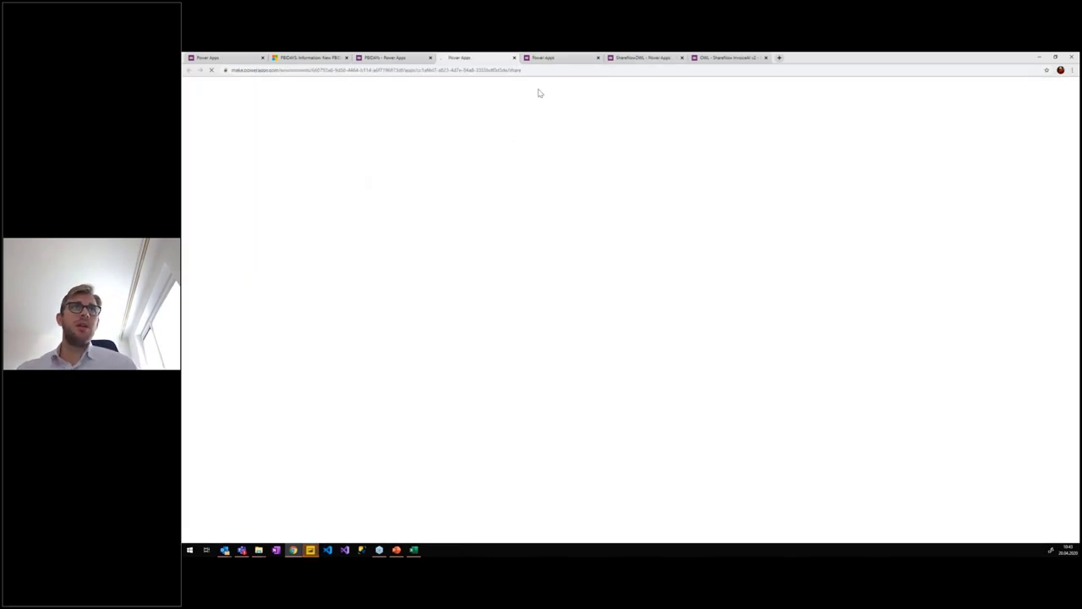
{"action": "left_click", "coordinate": [541, 57]}
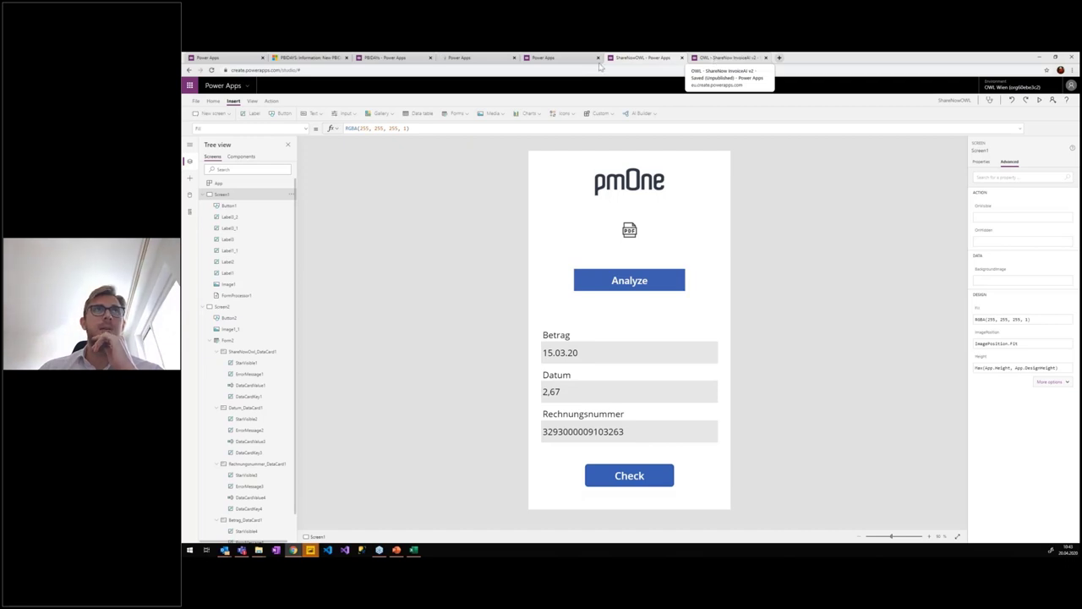
{"action": "left_click", "coordinate": [473, 58]}
{"action": "left_click", "coordinate": [227, 58]}
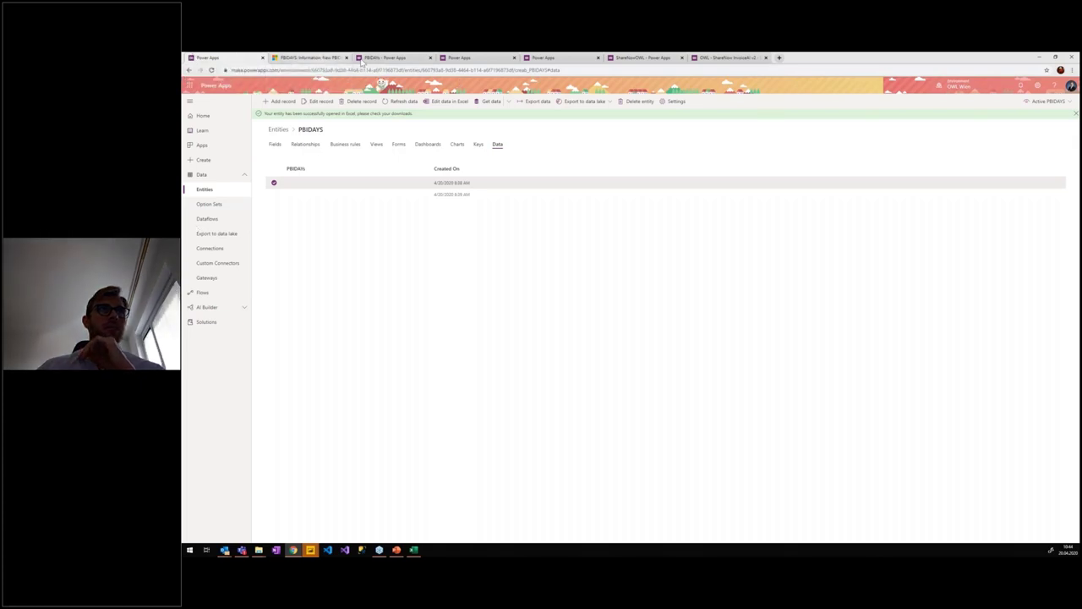
{"action": "left_click", "coordinate": [394, 57]}
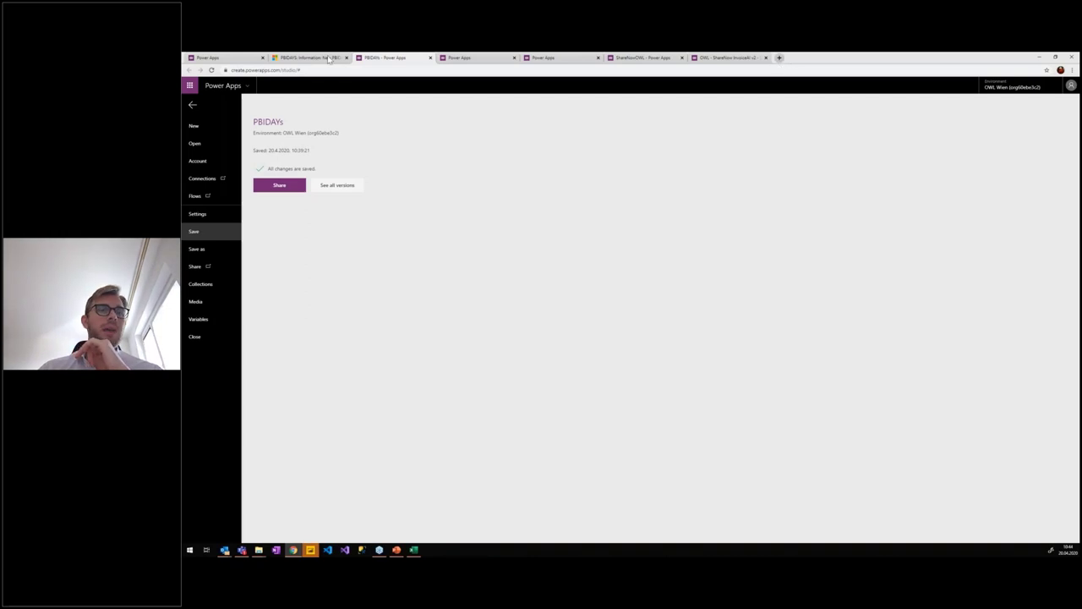
{"action": "left_click", "coordinate": [235, 57]}
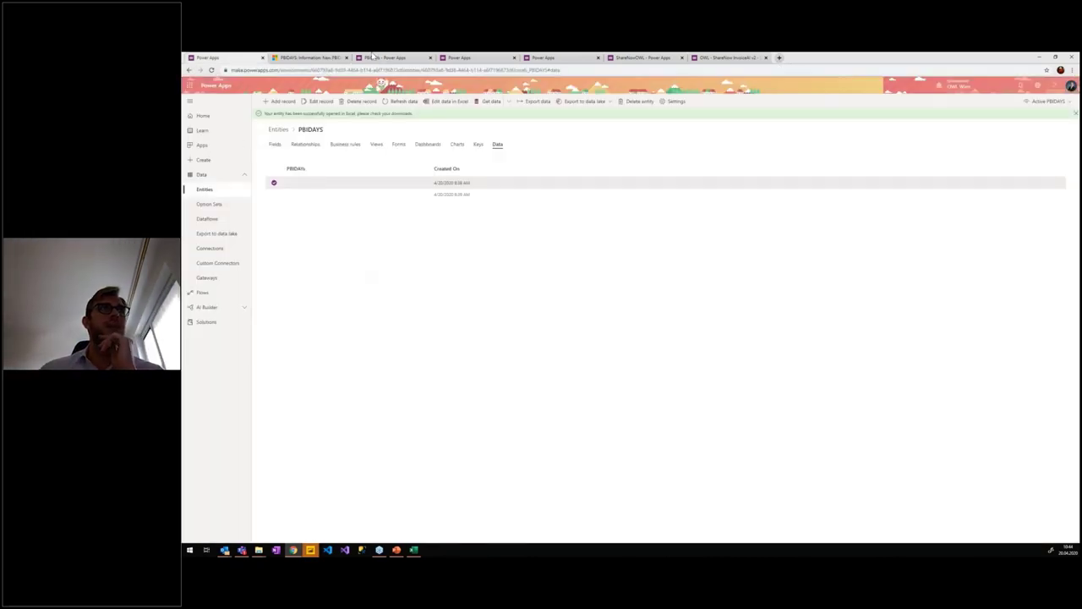
{"action": "key", "text": "ctrl+Tab"}
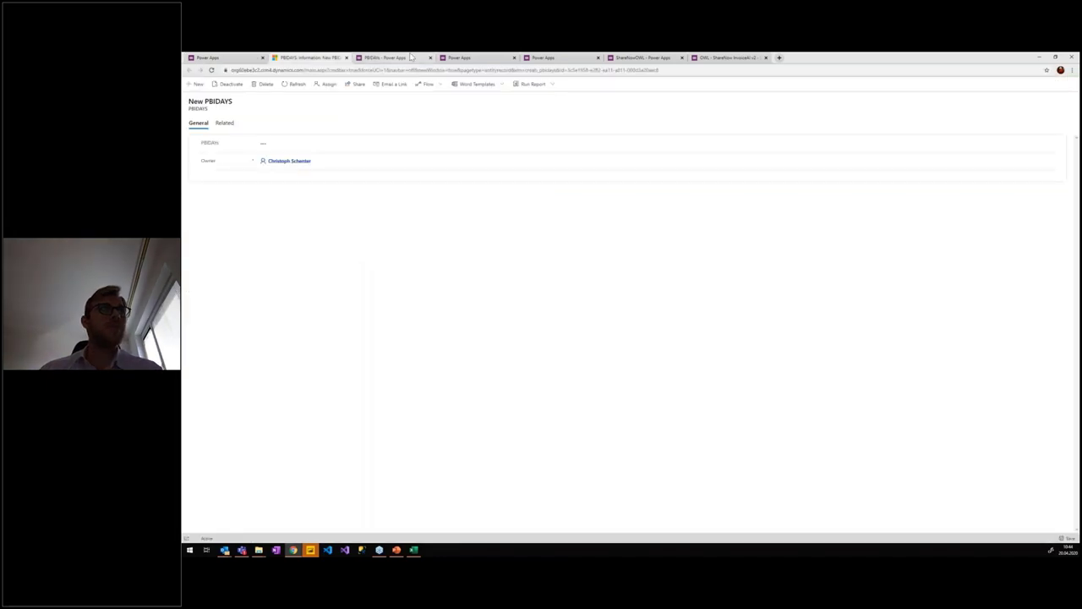